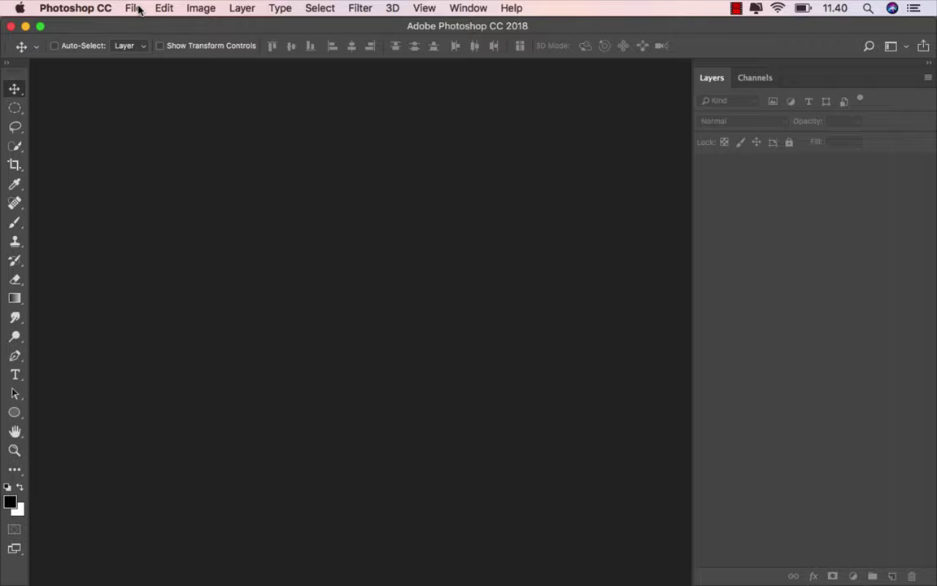
- Set up a new document from the 3000 × 2000 px, 200 ppi landscape preset
click(134, 8)
click(155, 23)
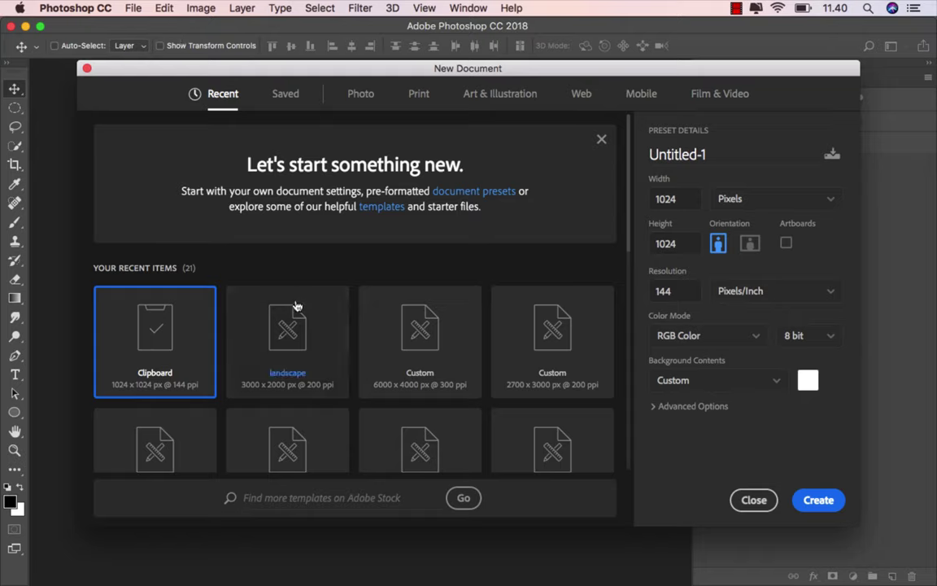
click(295, 311)
double_click(682, 200)
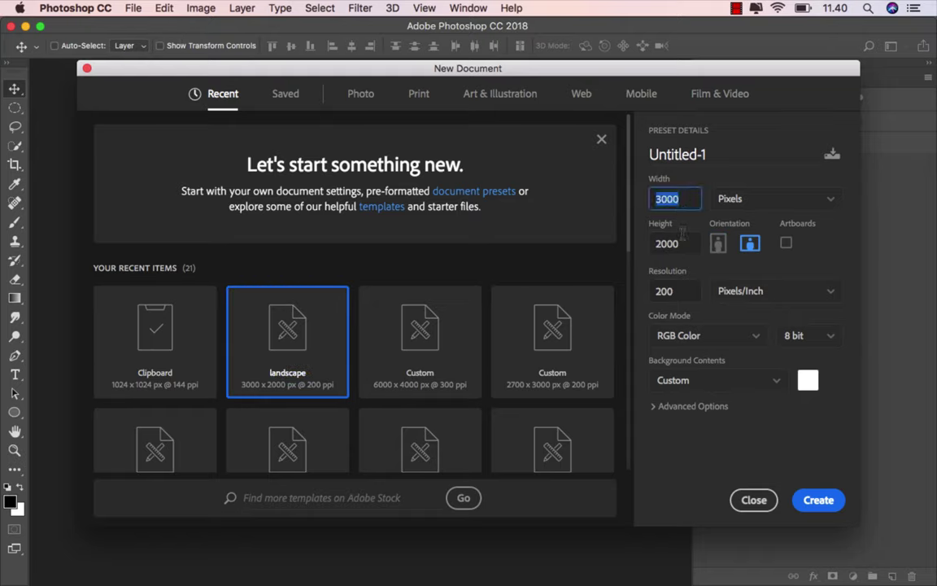
double_click(682, 244)
double_click(679, 291)
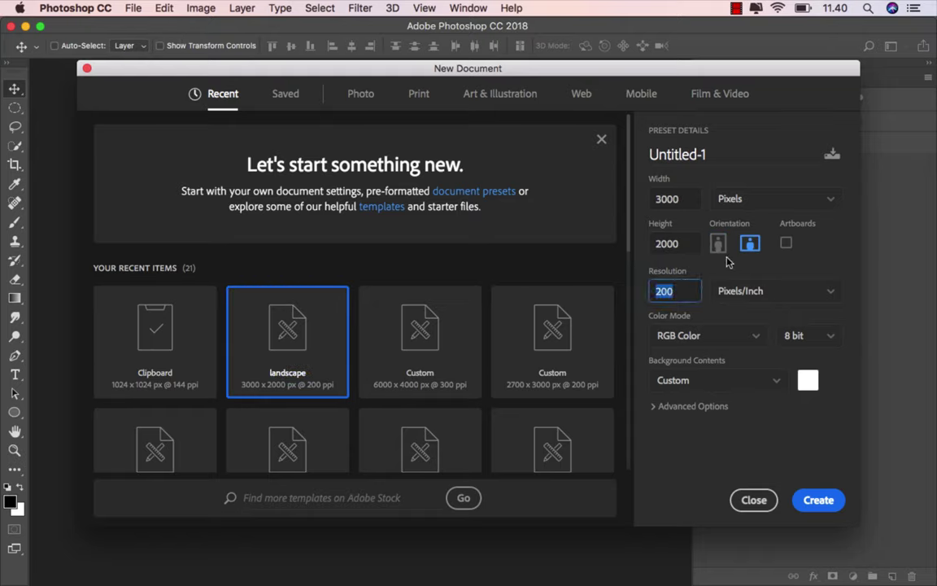
- Create the blank white 3000 × 2000 px document
click(813, 499)
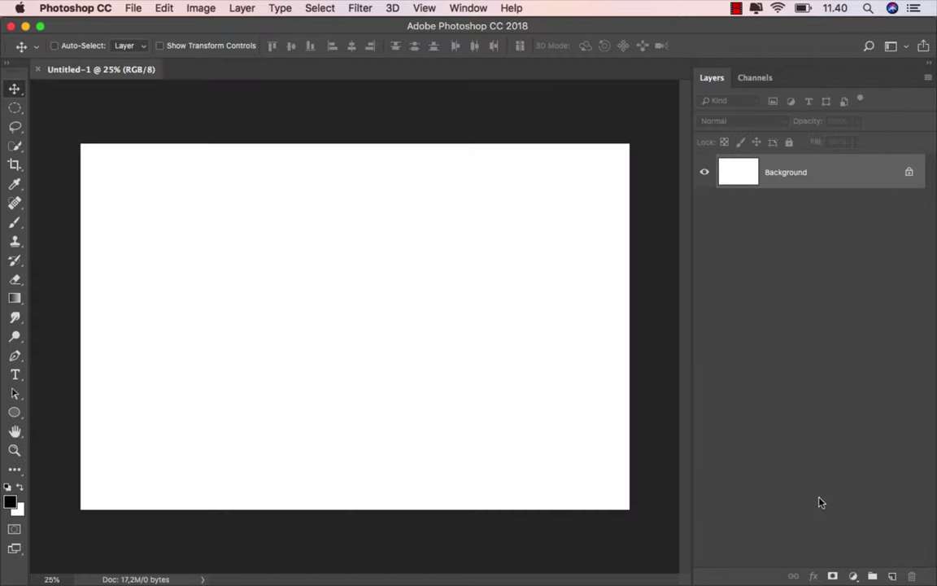
scroll(570, 329, up, 1)
scroll(573, 330, up, 1)
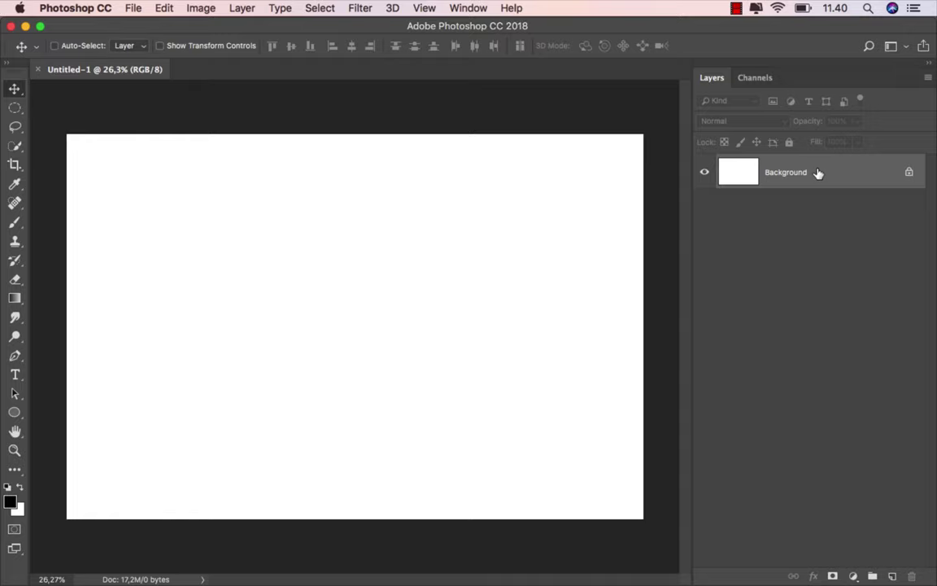
- Add a Solid Color fill layer in dark olive #423f34 over the background
click(852, 574)
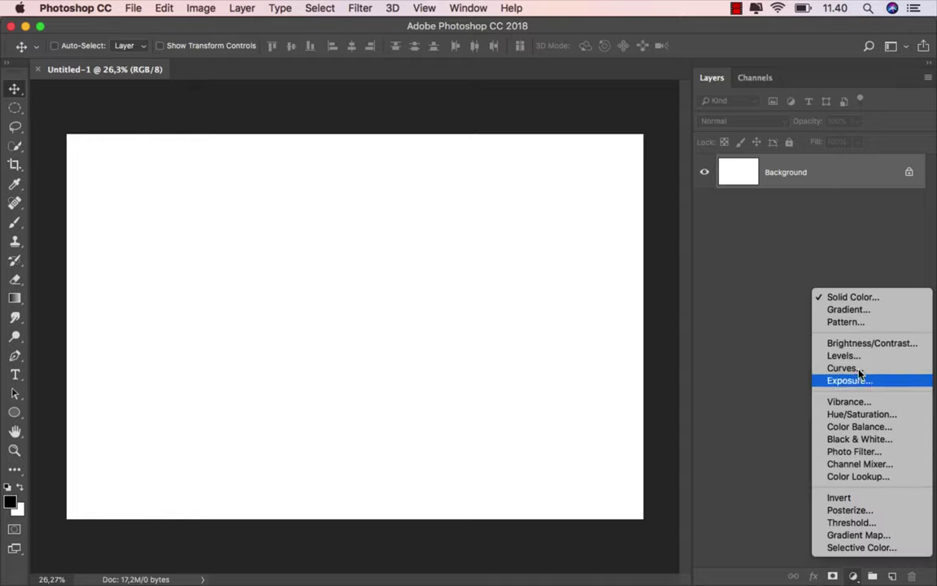
click(852, 297)
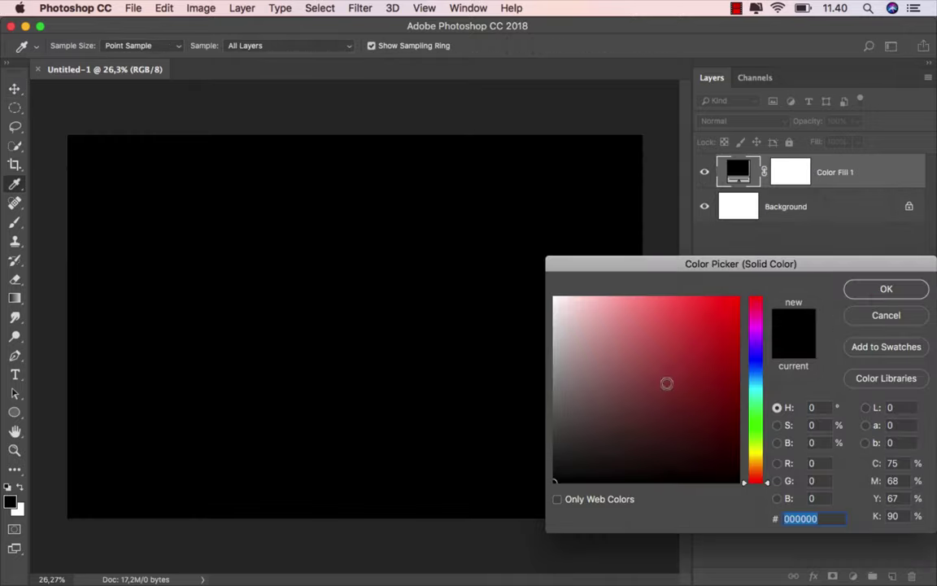
click(590, 434)
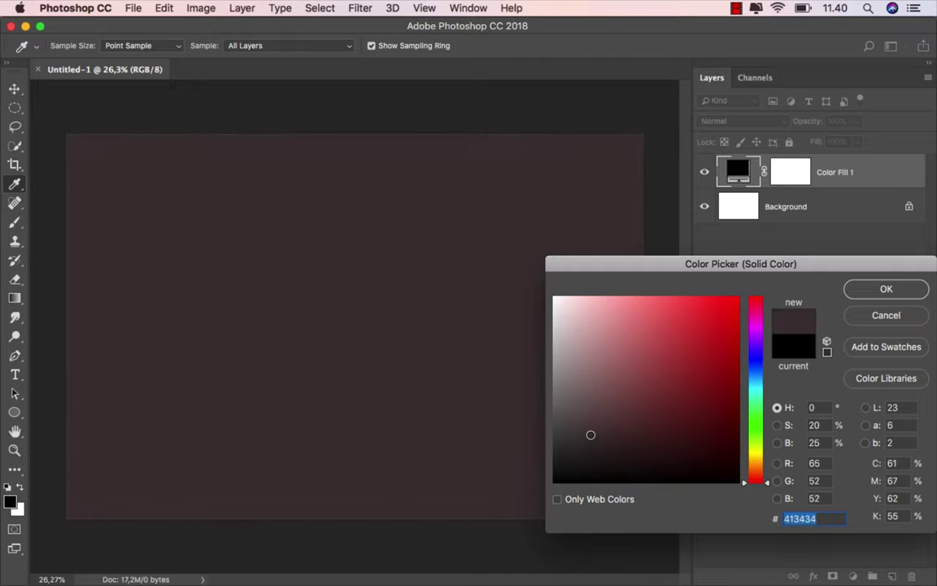
click(760, 460)
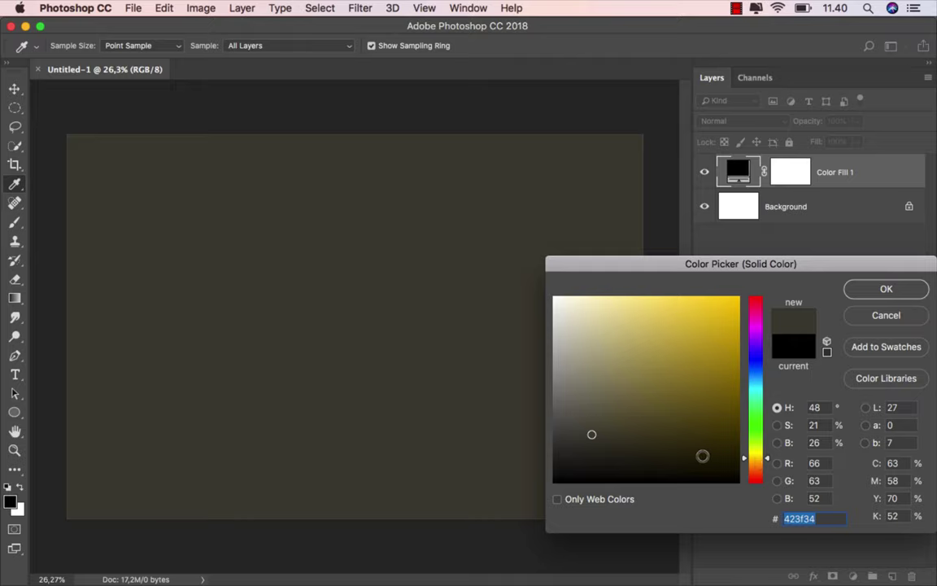
click(875, 295)
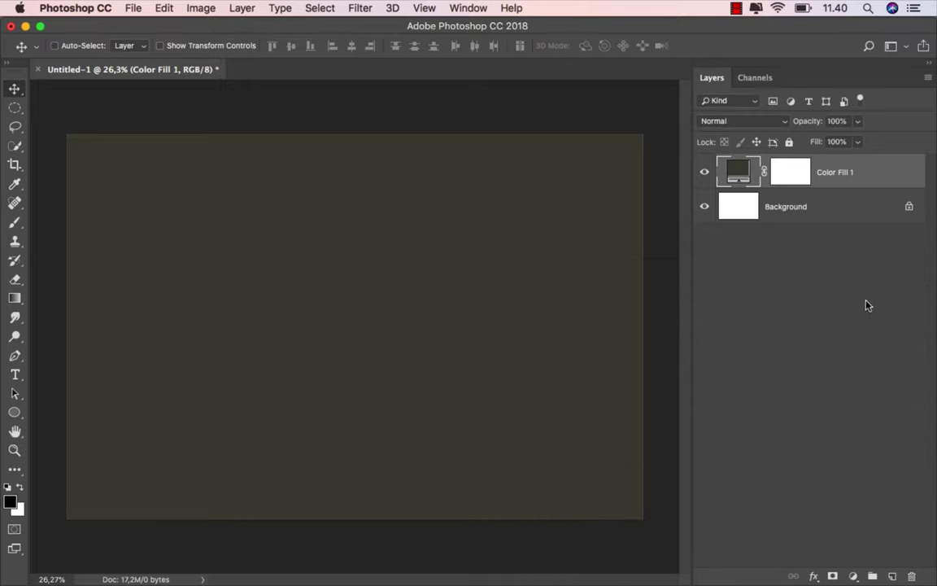
- Toggle the fill layer's visibility, then drag the tyler-finck forest JPG from Finder onto the canvas
click(705, 172)
click(329, 506)
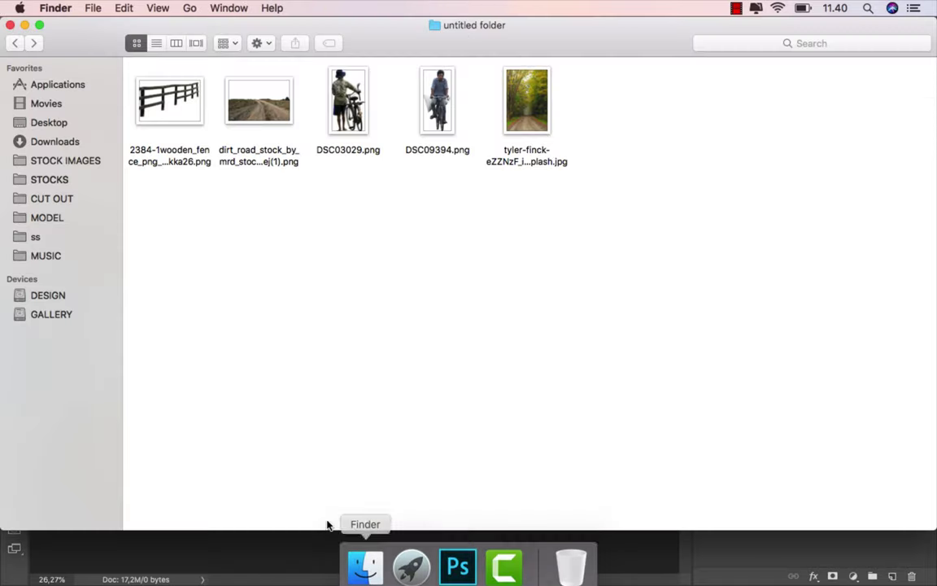
drag(321, 529, 322, 334)
mouse_move(526, 102)
mouse_down()
mouse_move(411, 429)
mouse_move(314, 301)
mouse_up()
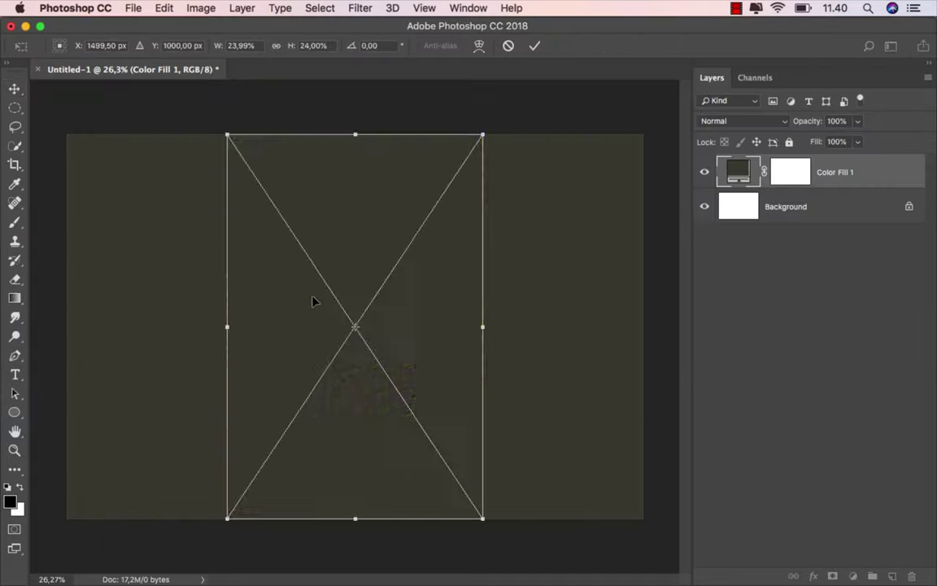
- Scale the placed forest-road photo to about 54.7% so it covers the canvas, and commit
scroll(390, 391, down, 3)
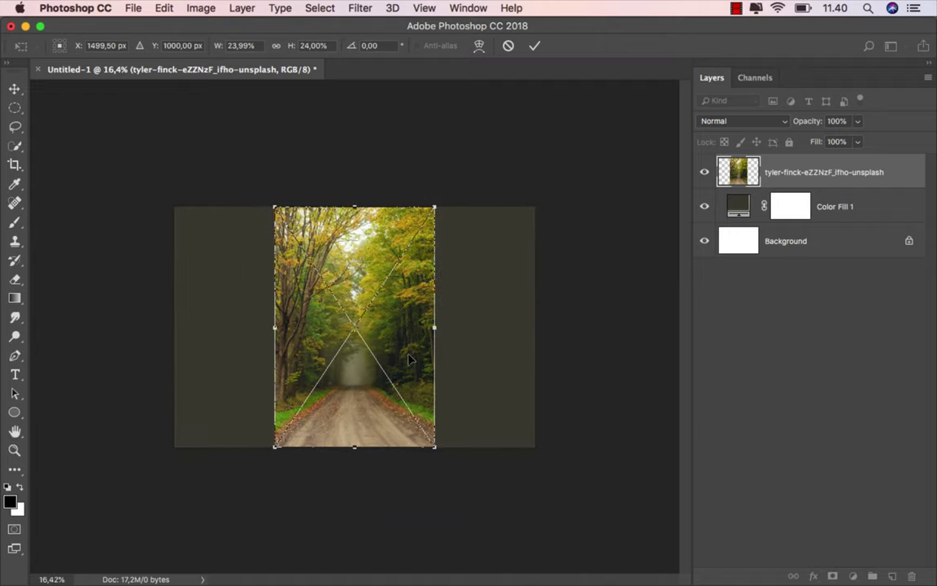
drag(435, 210, 517, 82)
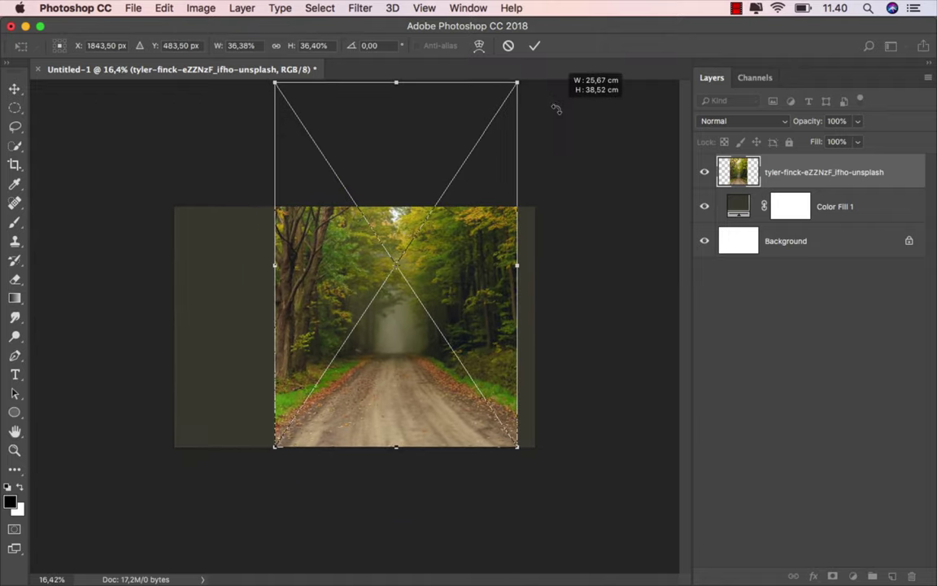
drag(274, 449, 165, 540)
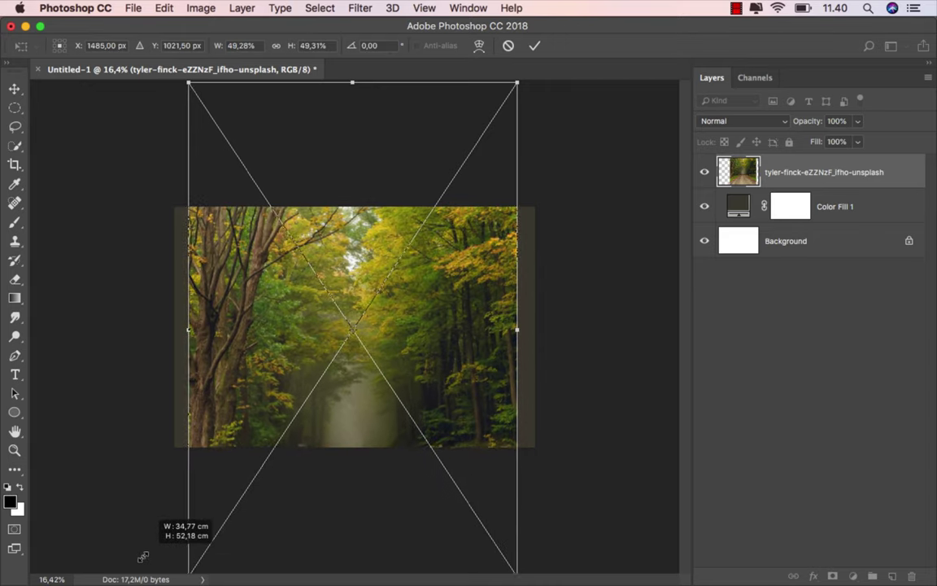
scroll(301, 470, down, 1)
scroll(300, 470, down, 1)
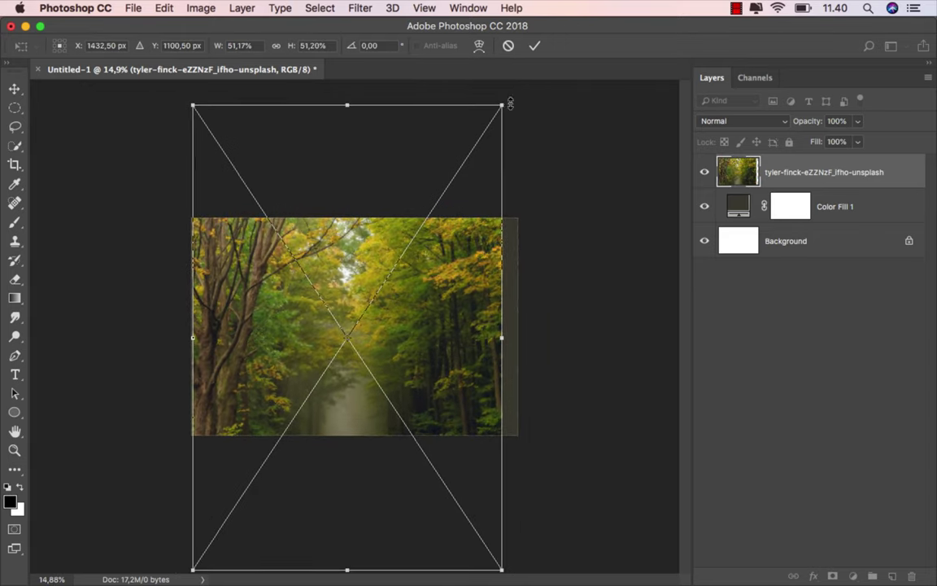
drag(503, 104, 520, 80)
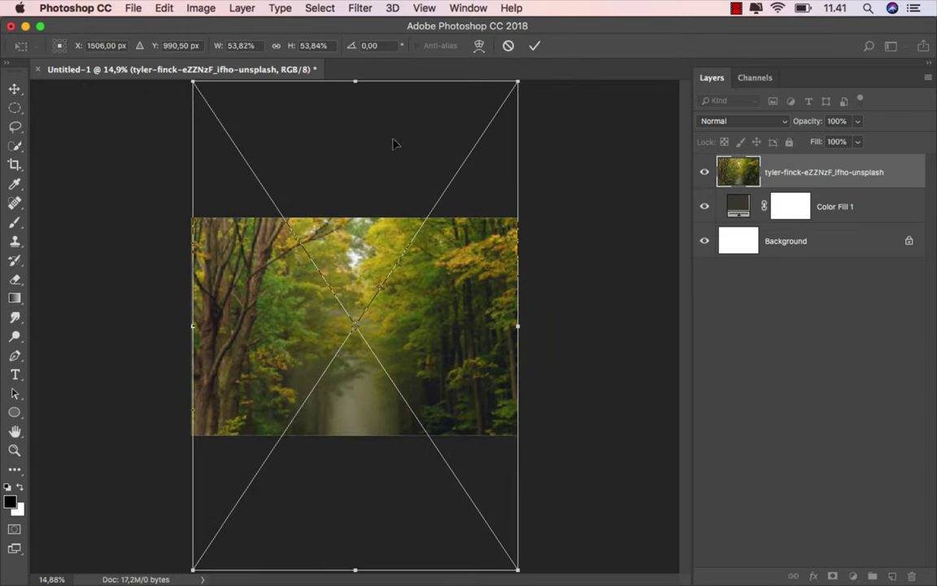
drag(193, 84, 190, 81)
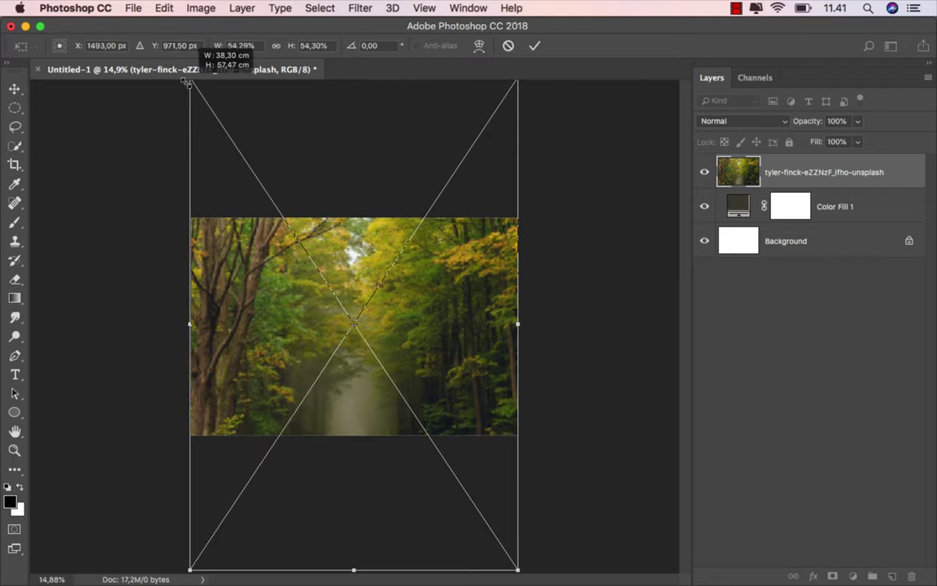
scroll(541, 87, down, 1)
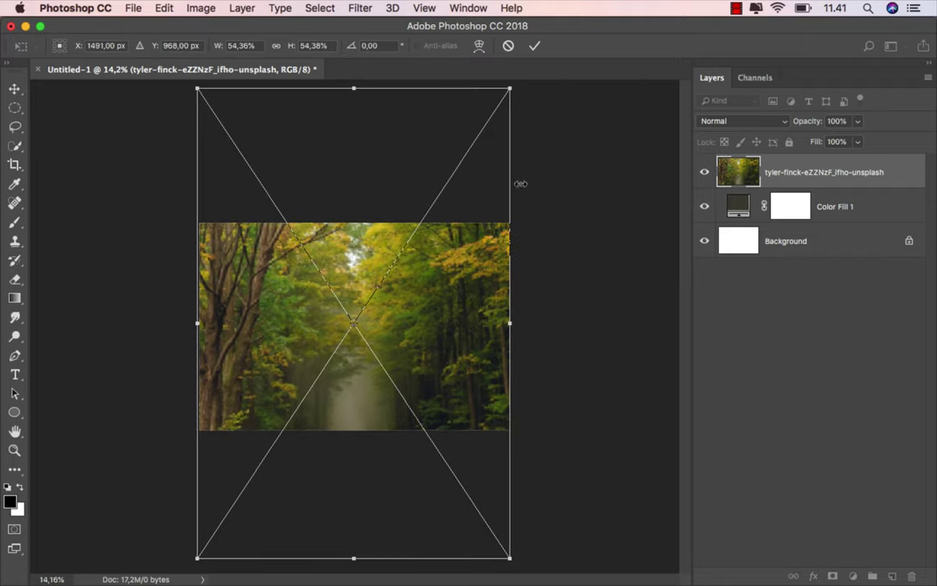
drag(513, 86, 514, 84)
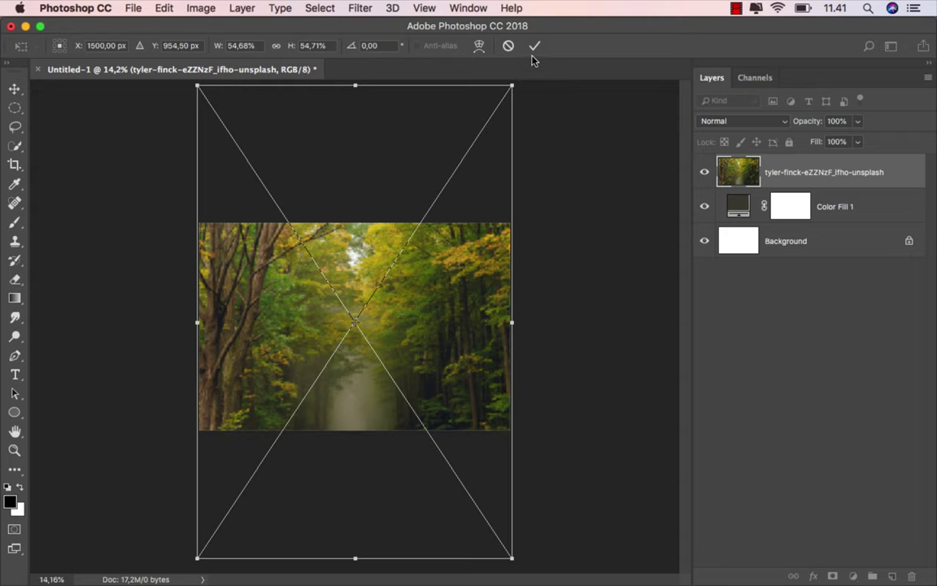
key(Return)
scroll(382, 340, up, 1)
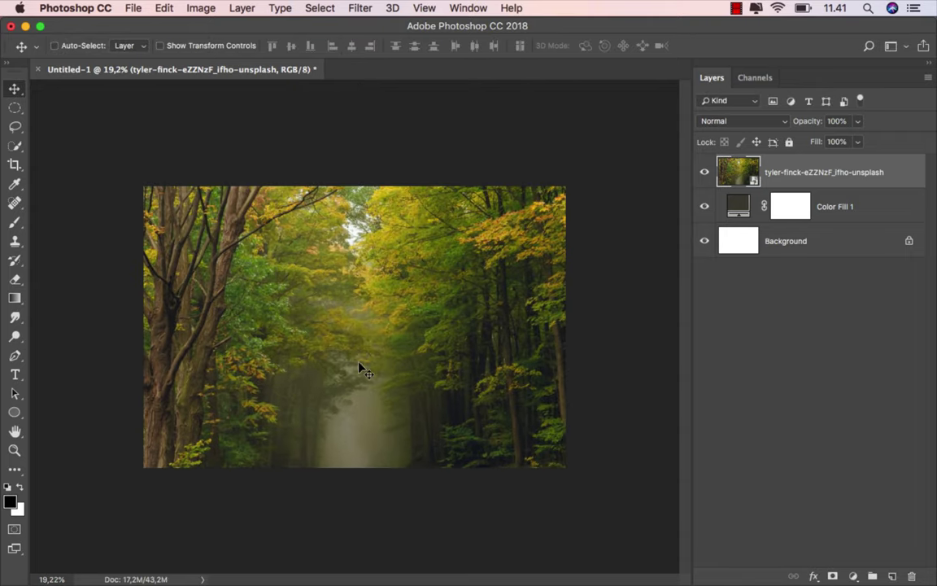
- Shift the forest photo upward to frame the road
drag(359, 368, 360, 309)
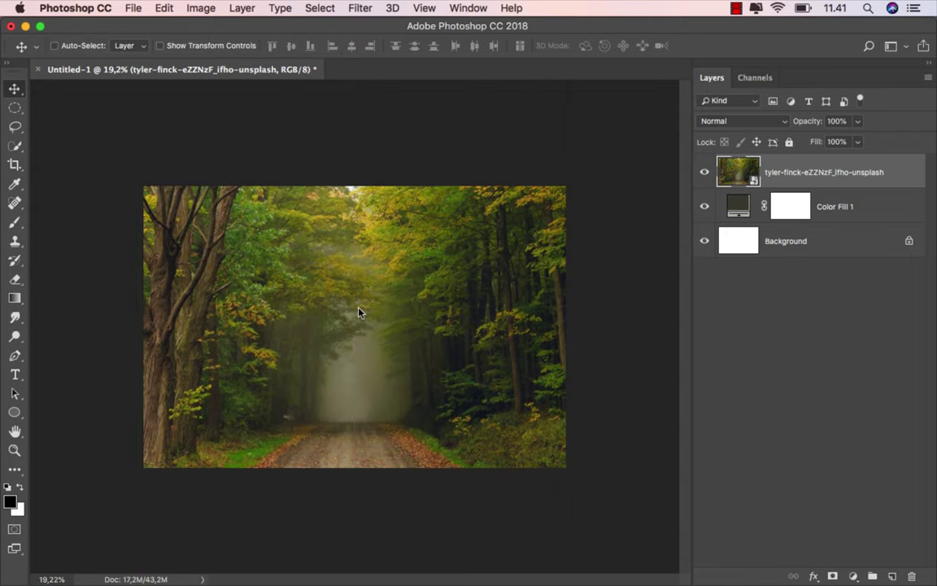
scroll(361, 313, up, 1)
scroll(361, 314, down, 1)
scroll(360, 313, down, 3)
scroll(360, 313, up, 1)
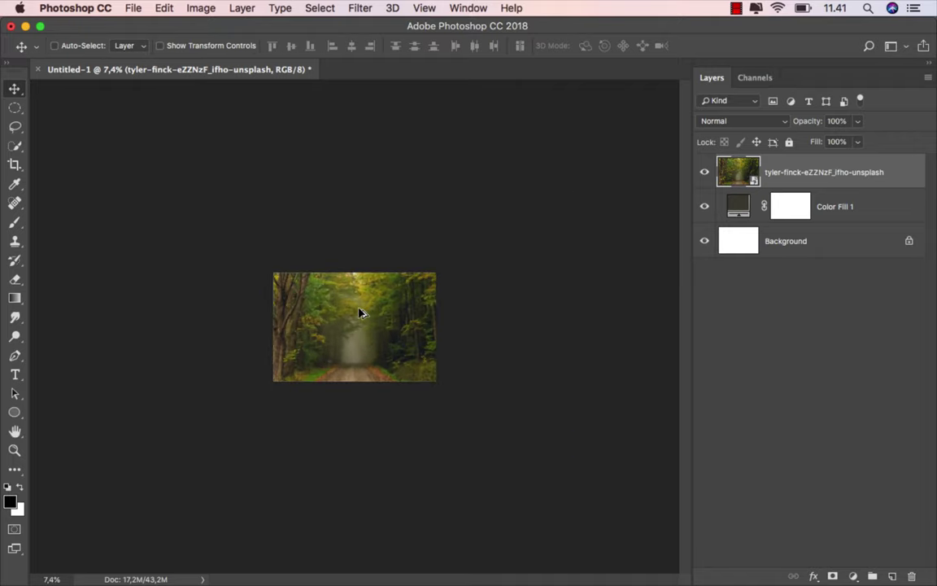
scroll(360, 313, up, 2)
scroll(361, 313, up, 1)
scroll(361, 313, up, 1)
scroll(360, 313, up, 1)
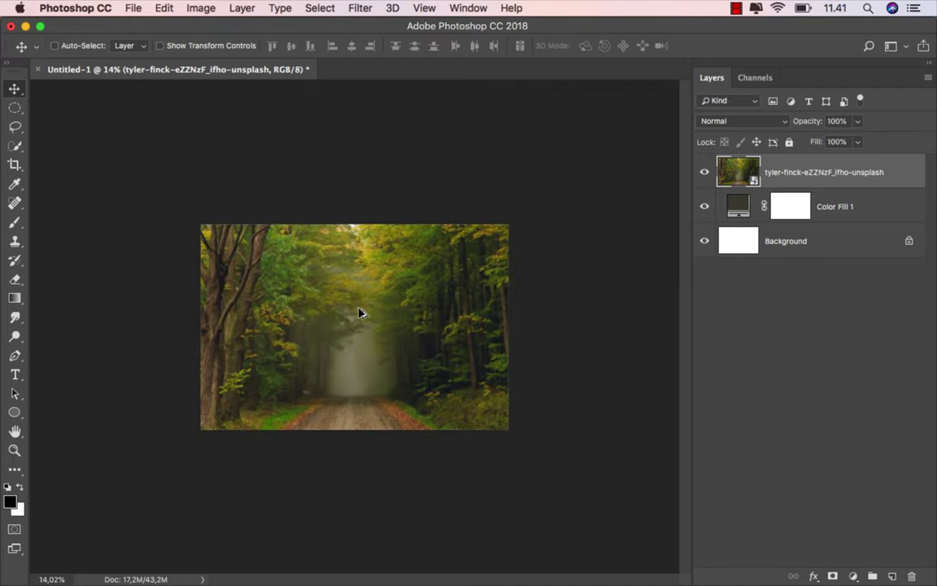
scroll(360, 313, up, 1)
scroll(360, 314, up, 1)
mouse_move(360, 309)
mouse_down()
mouse_move(358, 247)
mouse_move(360, 260)
mouse_up()
- Lower the forest layer's fill to 79% to darken it
scroll(360, 260, up, 1)
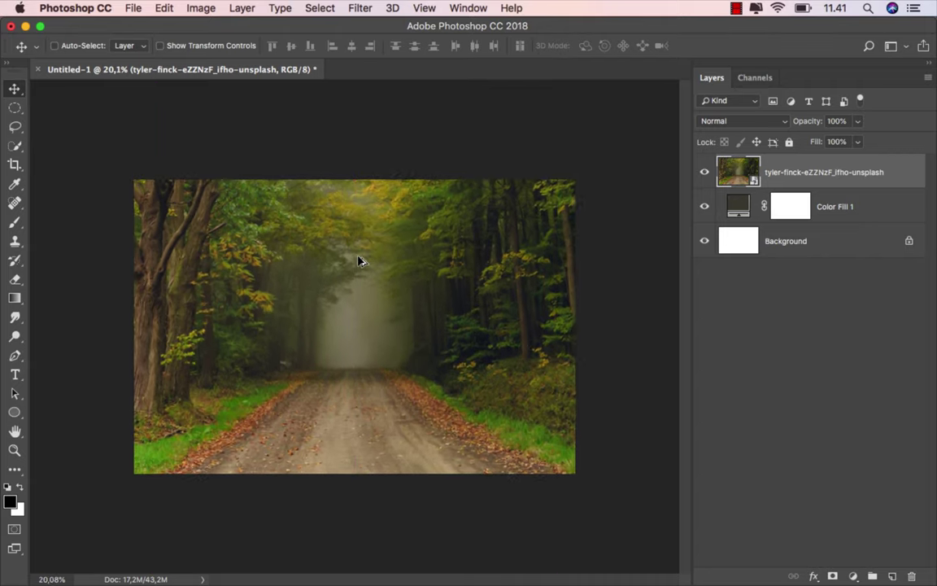
scroll(361, 260, up, 2)
scroll(361, 260, up, 1)
scroll(361, 260, up, 1)
scroll(360, 260, down, 1)
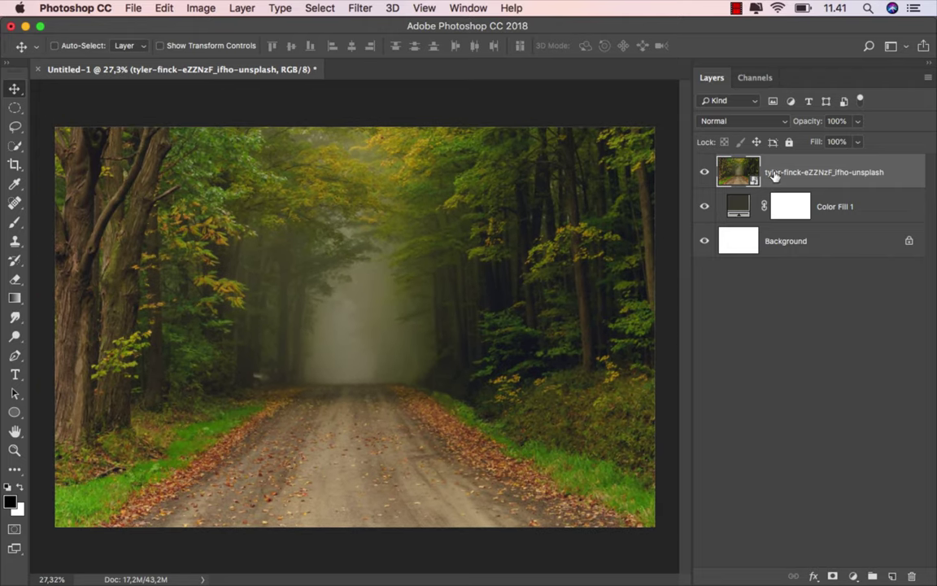
click(857, 142)
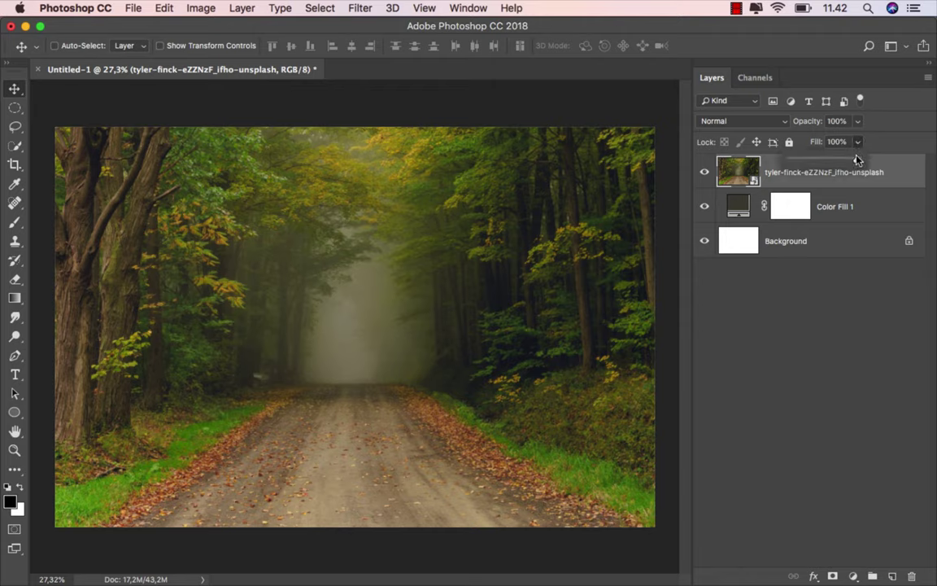
drag(849, 162, 846, 162)
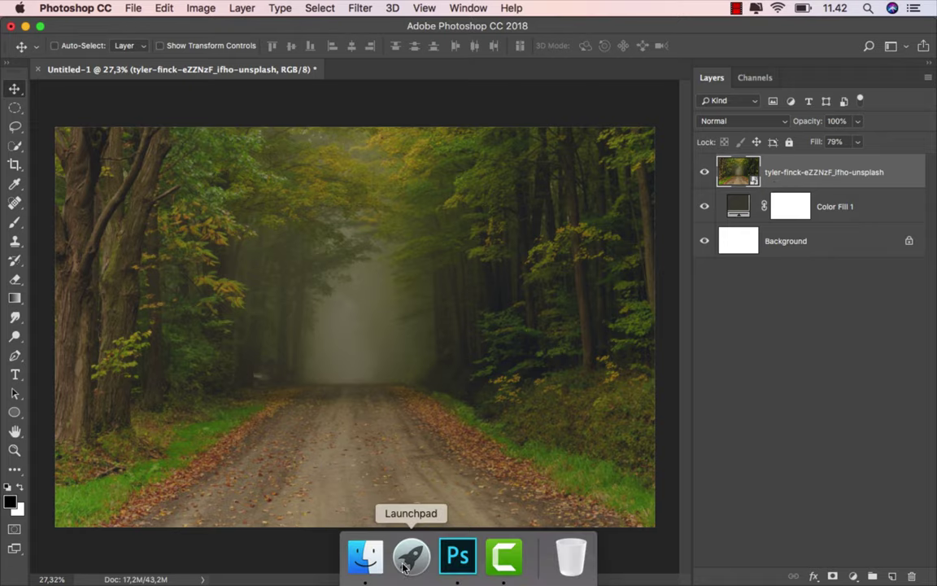
- Place the dirt_road PNG over the forest, squashed to about 53% height
click(366, 556)
click(259, 114)
drag(258, 114, 343, 367)
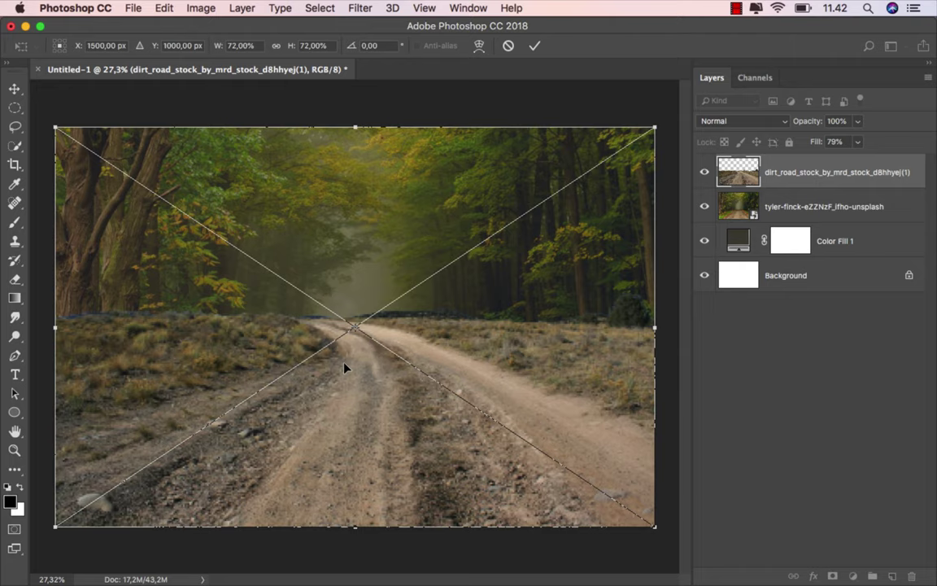
drag(356, 131, 366, 232)
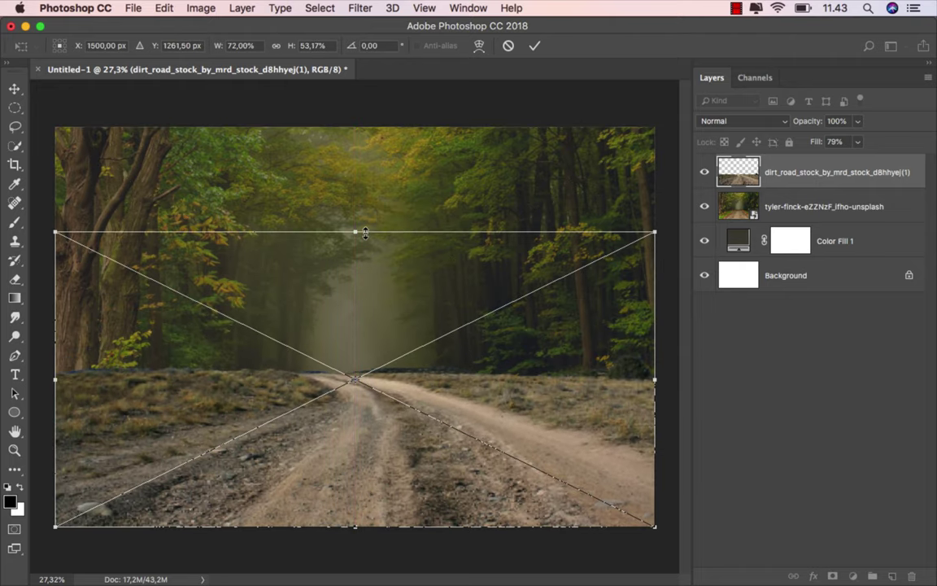
click(535, 46)
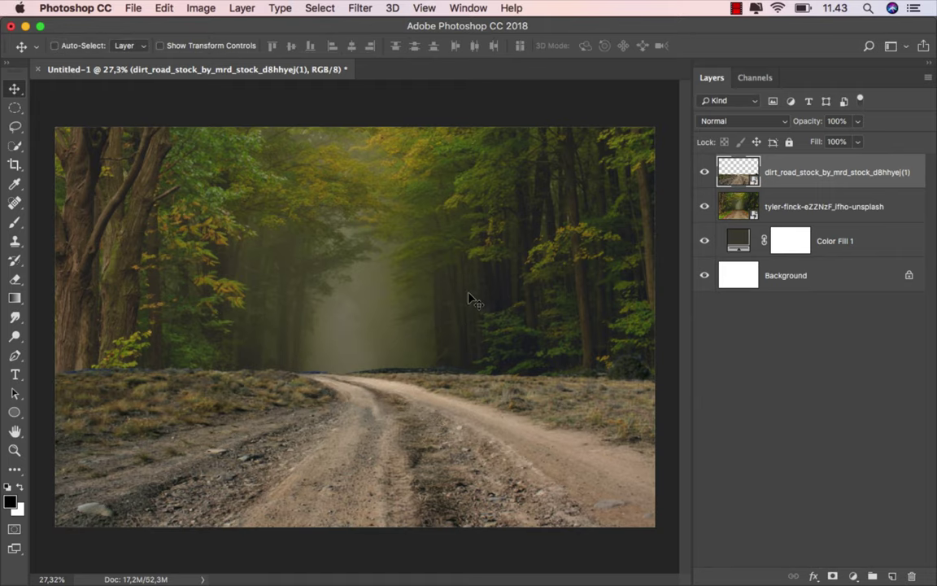
- Add a layer mask to the dirt-road layer and load a soft round brush of about 445 px
scroll(392, 374, up, 1)
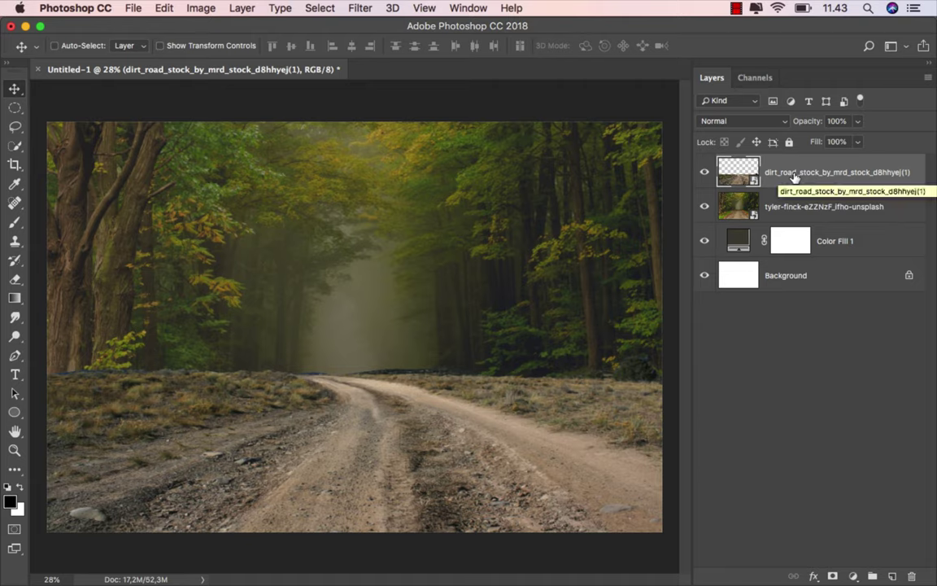
click(832, 576)
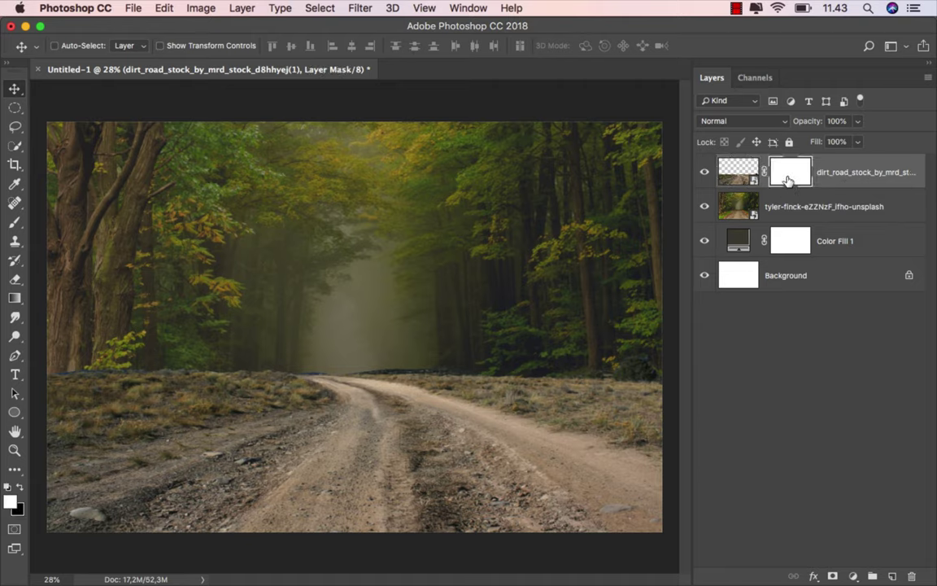
click(19, 227)
click(61, 202)
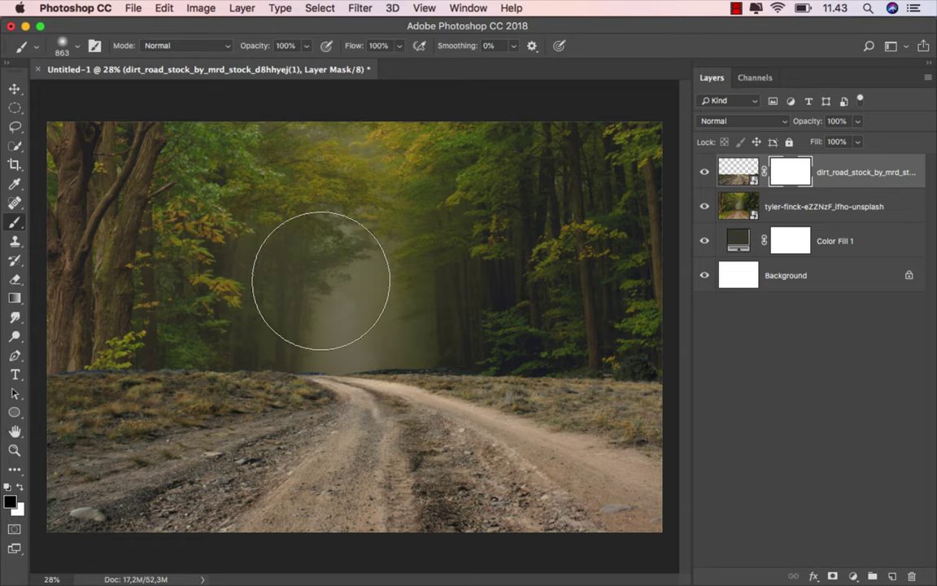
right_click(331, 250)
click(362, 441)
text(137)
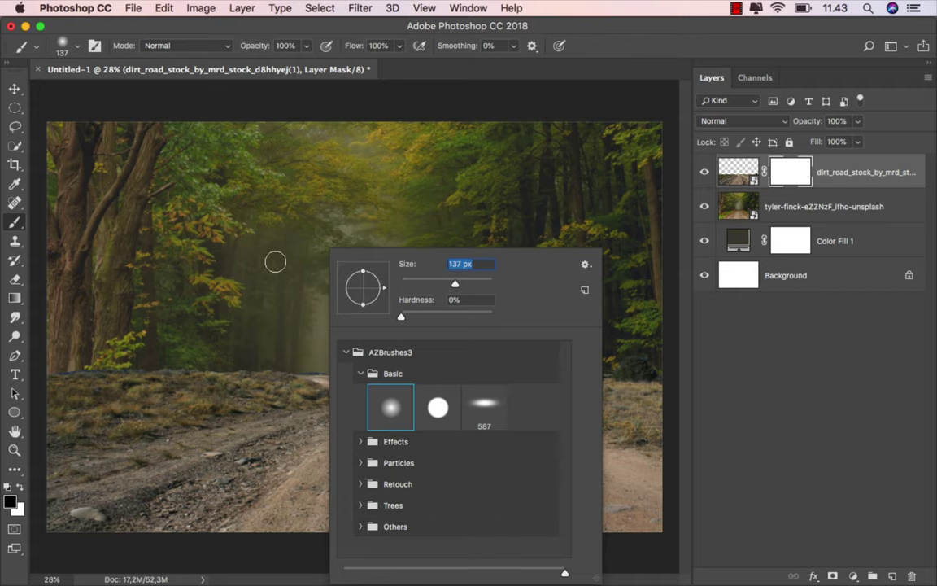
mouse_move(272, 261)
mouse_down()
mouse_move(244, 345)
mouse_move(257, 370)
mouse_move(117, 349)
mouse_move(153, 387)
mouse_move(102, 413)
mouse_move(340, 343)
mouse_move(485, 351)
mouse_move(669, 402)
mouse_up()
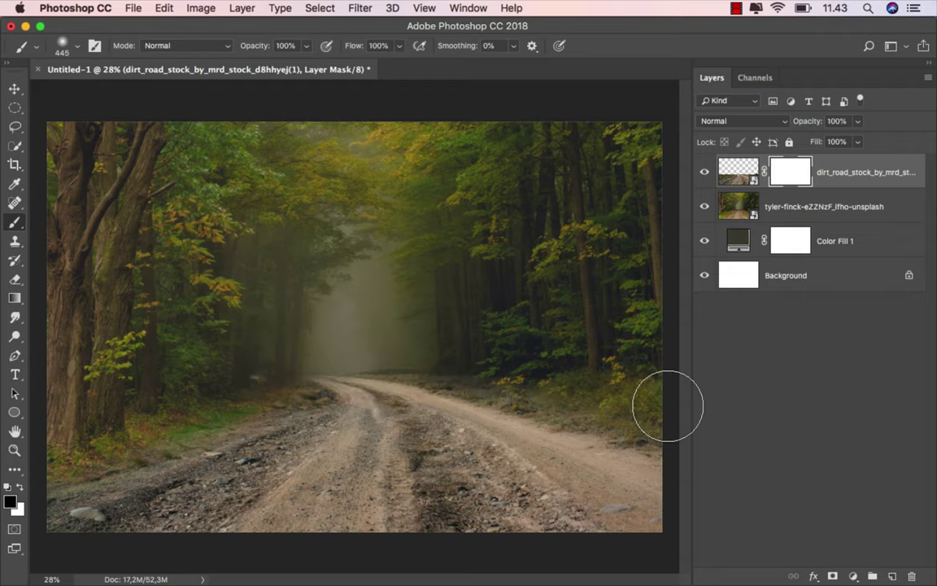
- Paint the mask along the road's top edge and lower-left roadside to blend into the forest
scroll(670, 402, up, 1)
mouse_move(326, 325)
mouse_down()
mouse_move(508, 341)
mouse_move(622, 383)
mouse_move(680, 428)
mouse_up()
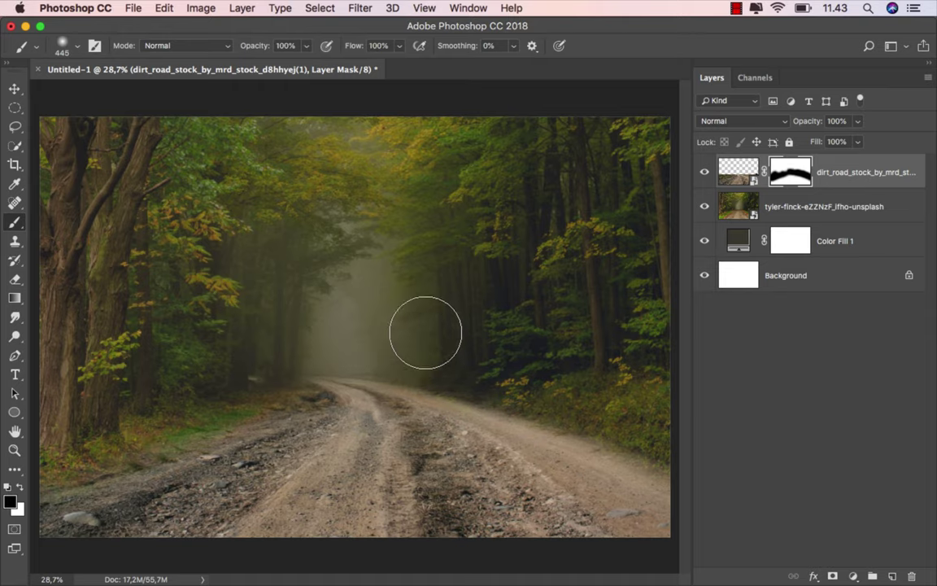
drag(378, 330, 347, 339)
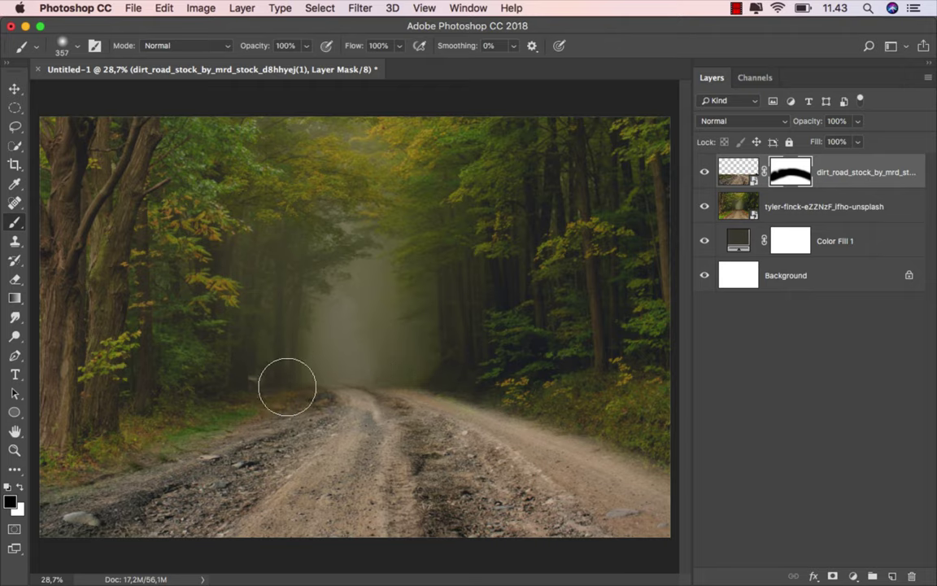
drag(285, 381, 188, 429)
drag(133, 452, 41, 480)
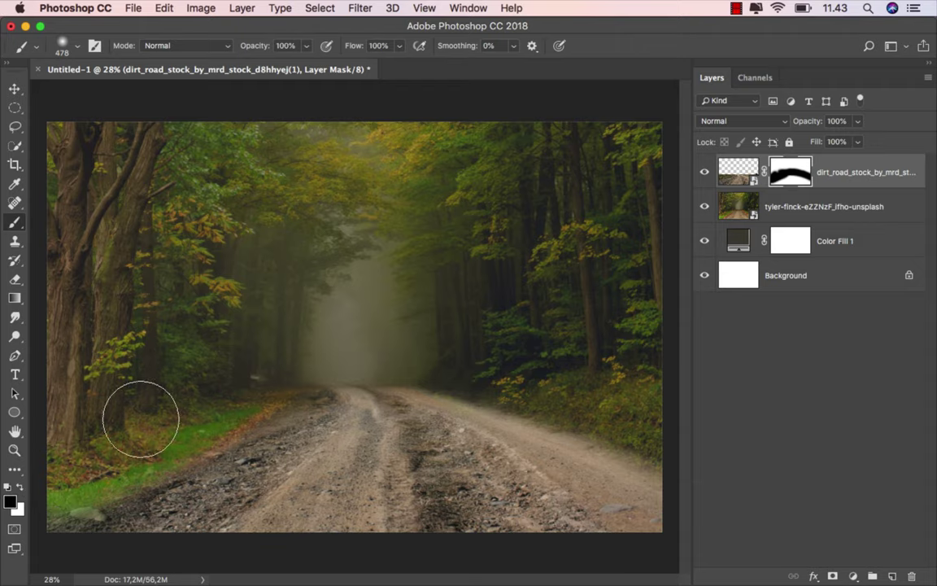
scroll(98, 444, down, 1)
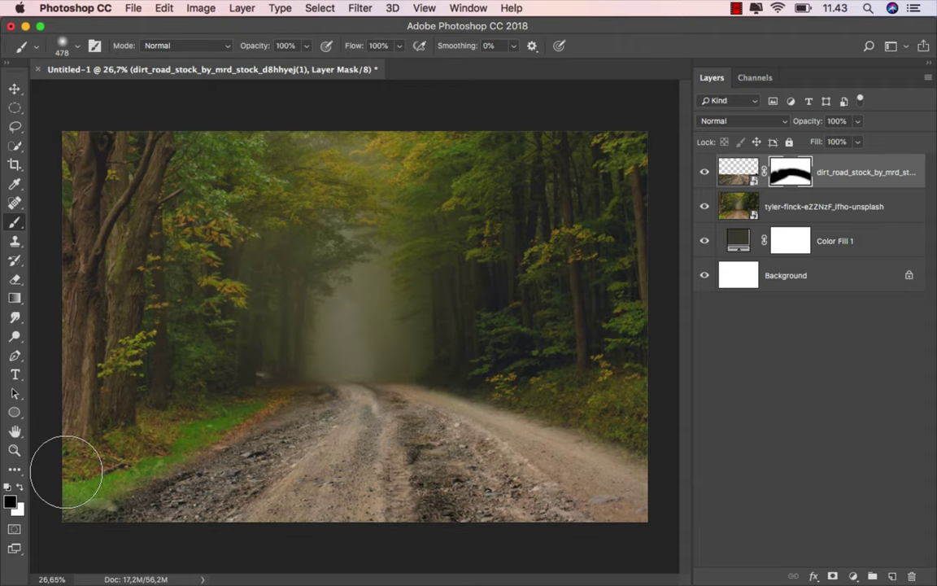
- Lower the brush opacity to 30% and resize the brush to about 334 px
click(306, 46)
mouse_move(188, 449)
mouse_down()
mouse_move(207, 464)
mouse_move(157, 485)
mouse_move(282, 418)
mouse_move(329, 407)
mouse_up()
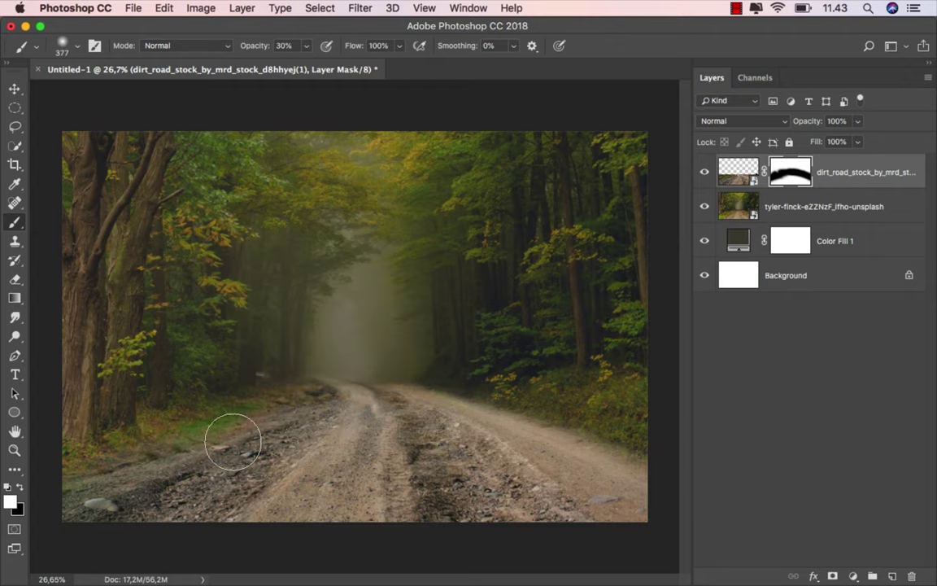
scroll(236, 435, up, 1)
drag(252, 429, 260, 418)
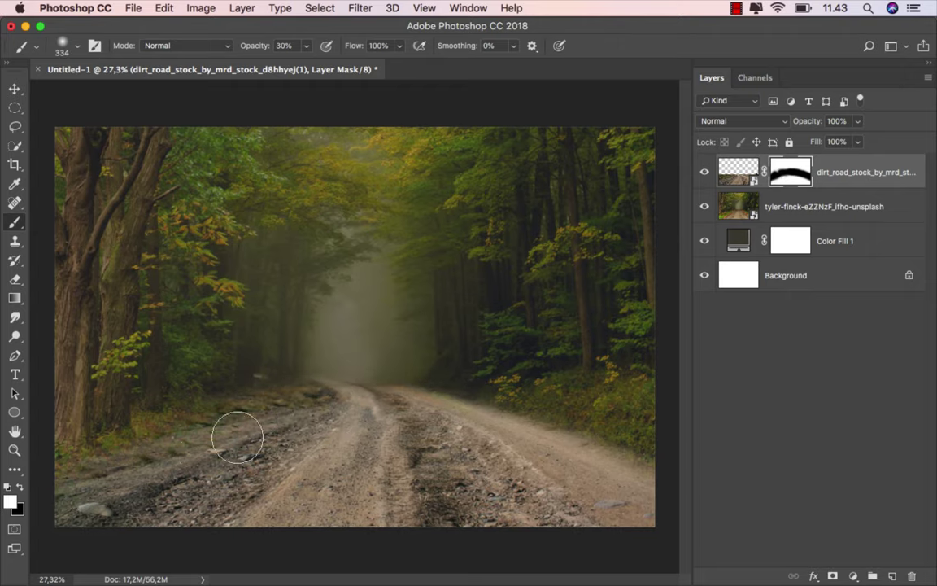
scroll(367, 381, up, 1)
scroll(367, 381, up, 1)
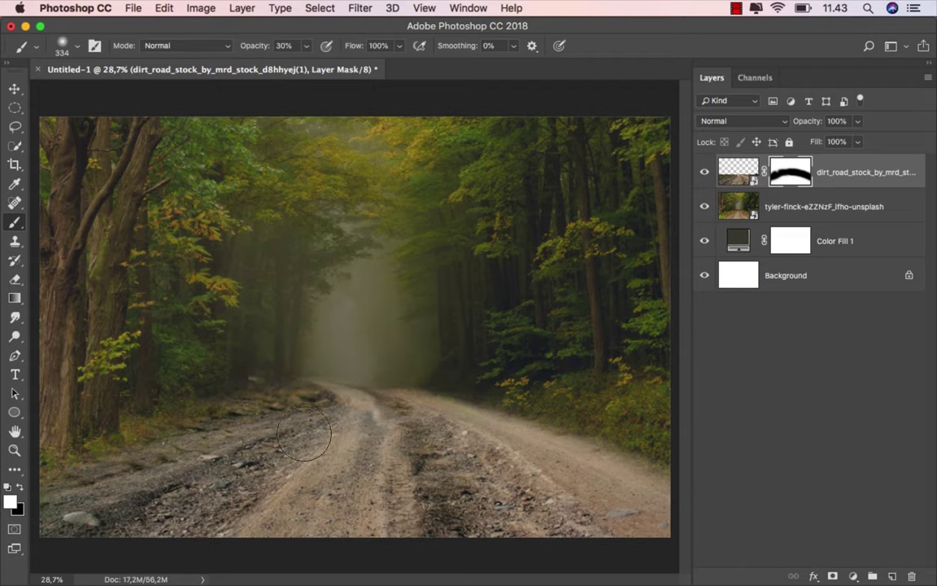
scroll(472, 419, up, 1)
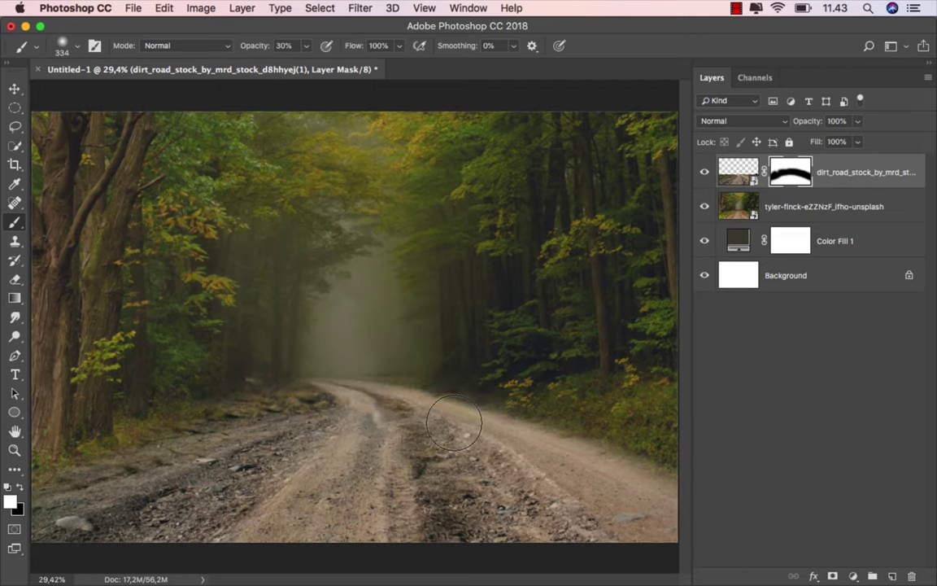
scroll(511, 437, down, 1)
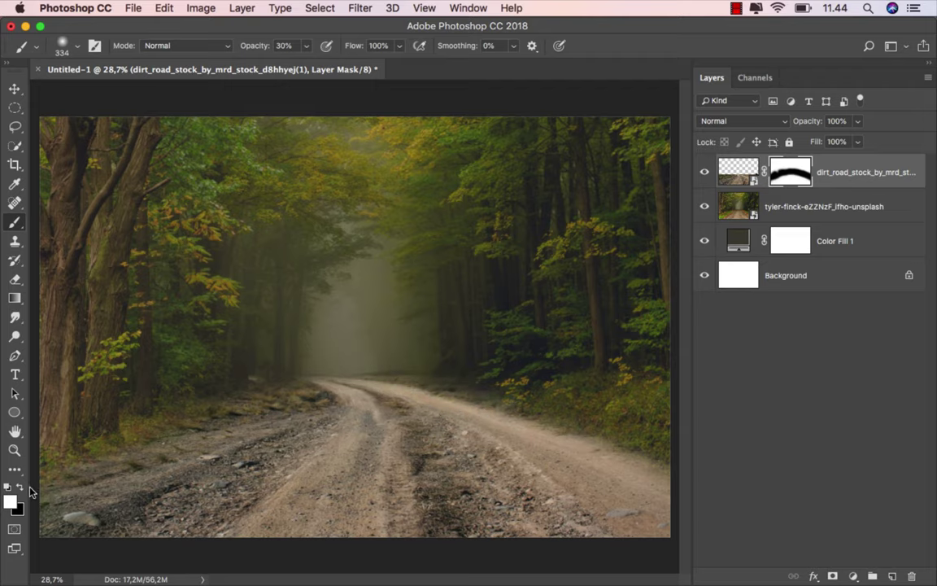
- Set the brush colour back to black and resize the brush to about 236 px
click(20, 486)
scroll(444, 376, up, 3)
mouse_move(444, 375)
mouse_down()
mouse_move(325, 362)
mouse_move(243, 373)
mouse_move(284, 384)
mouse_up()
scroll(223, 376, down, 1)
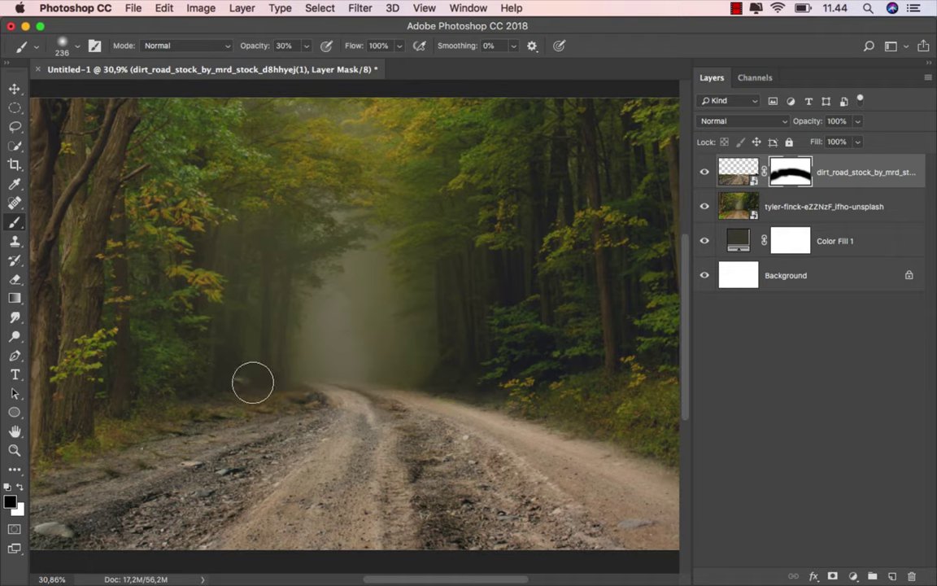
scroll(260, 387, down, 3)
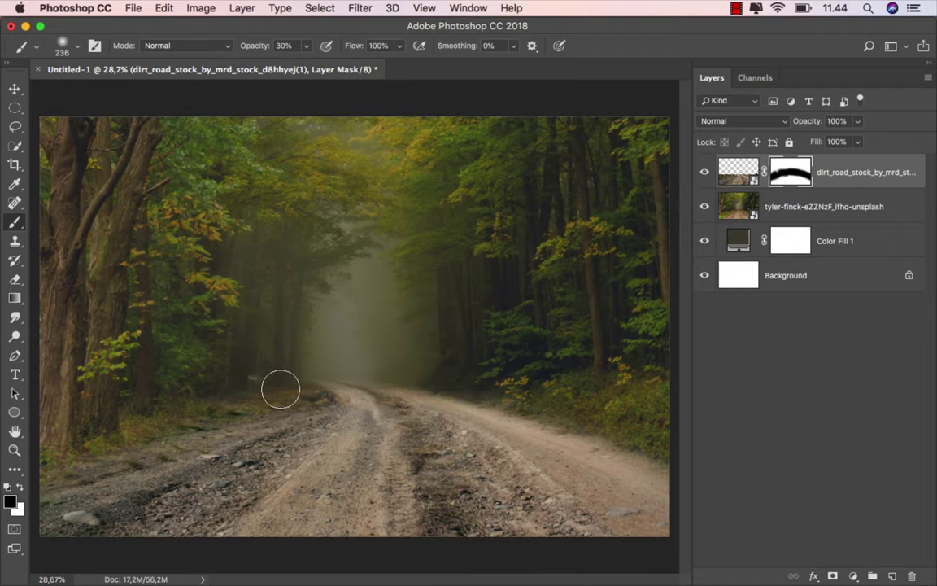
scroll(322, 333, down, 1)
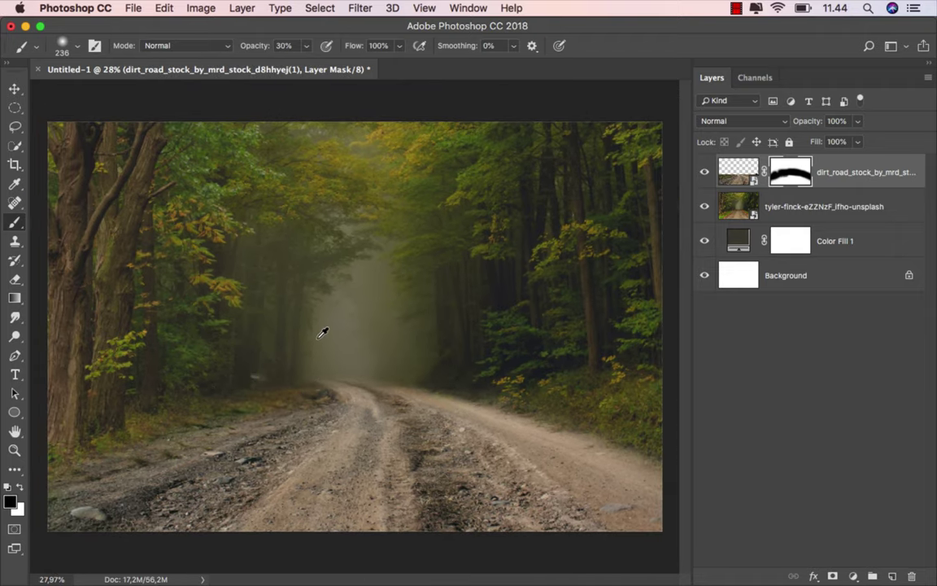
- Clip a Brightness/Contrast adjustment to the dirt-road layer with brightness -70
click(20, 92)
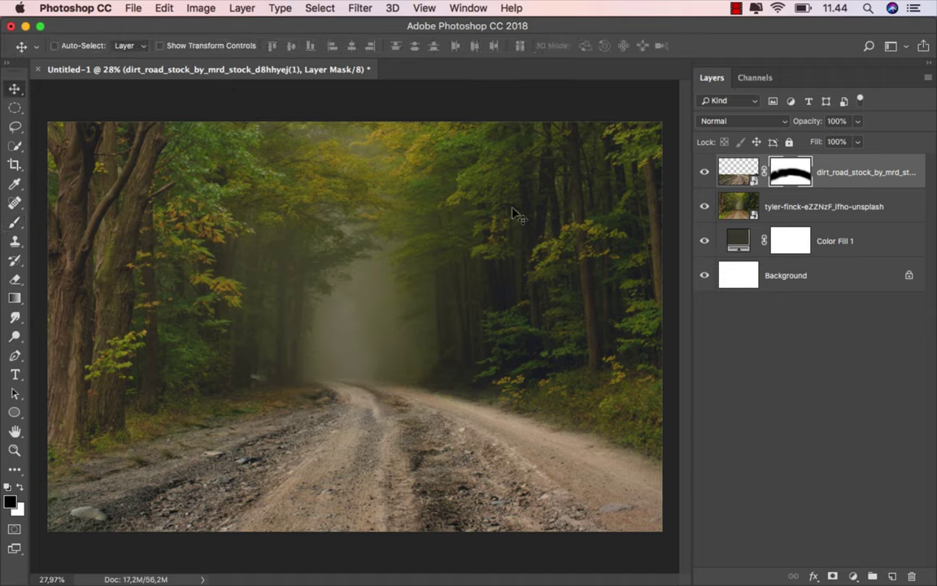
click(737, 172)
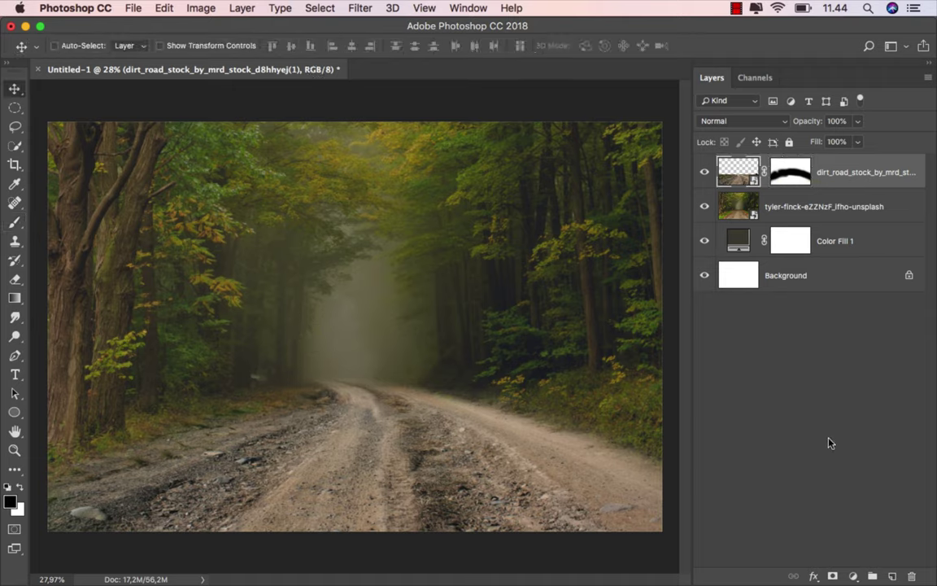
click(850, 573)
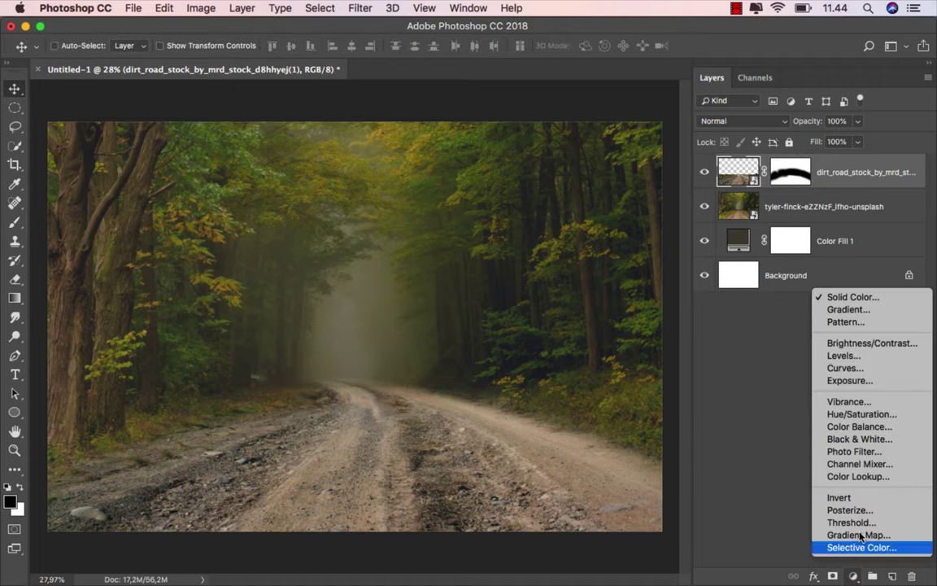
click(884, 349)
click(591, 523)
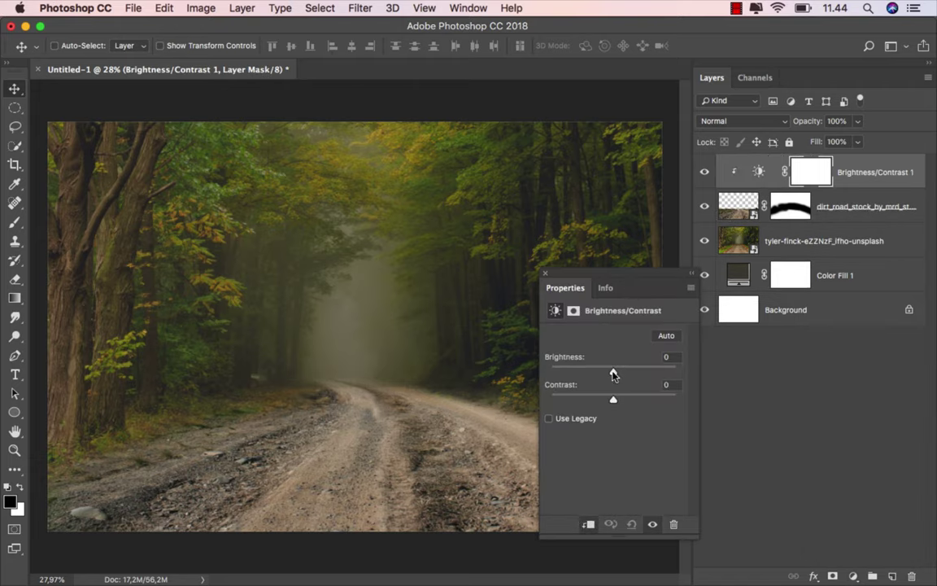
drag(613, 374, 584, 373)
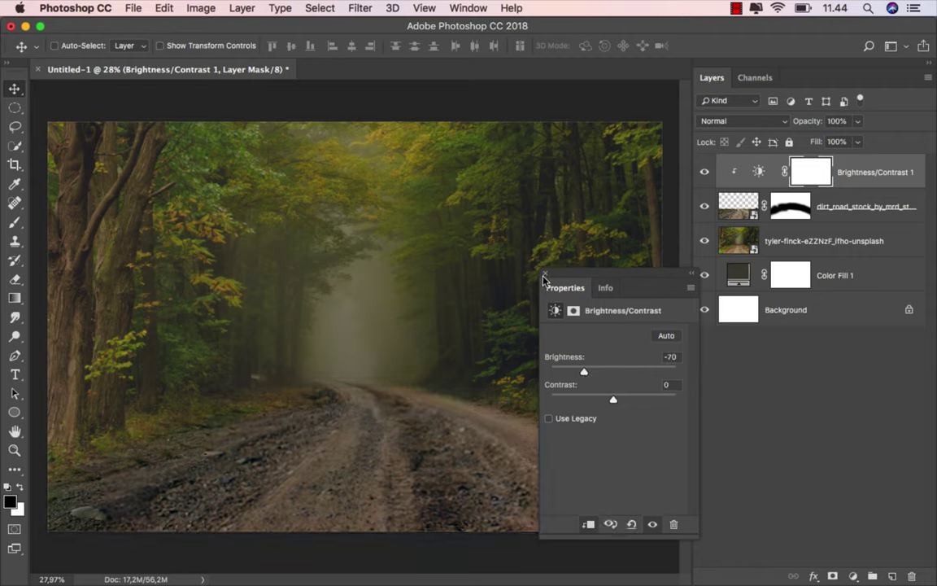
click(705, 172)
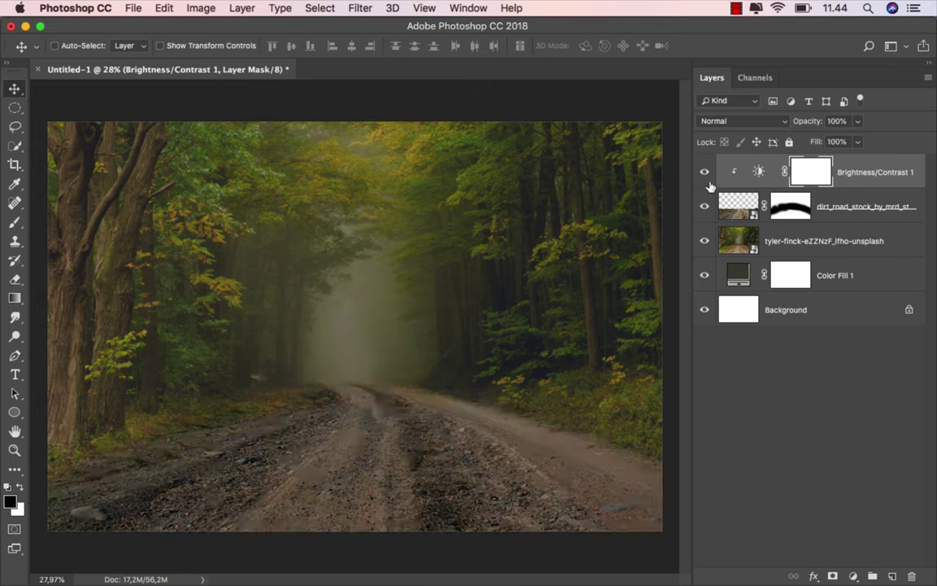
key(super+2)
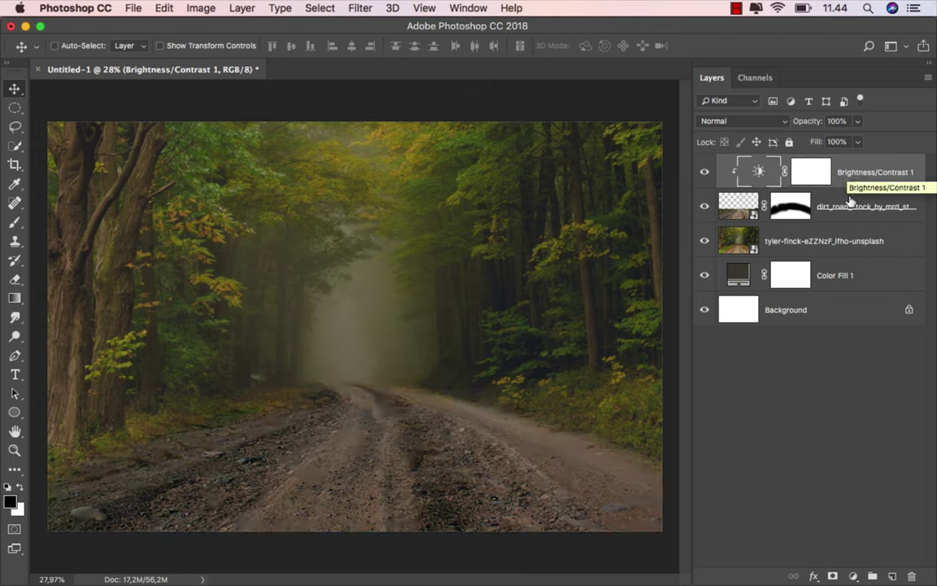
click(824, 242)
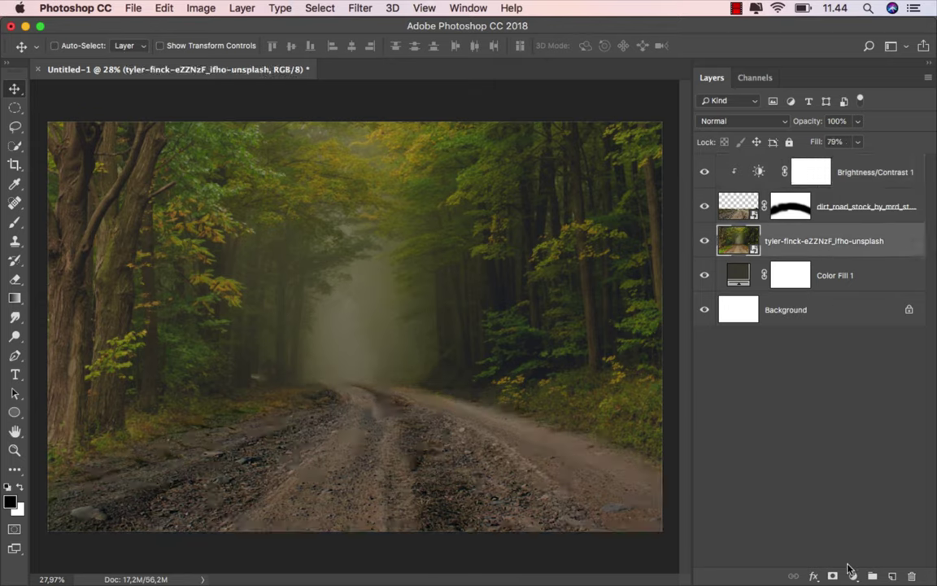
- Clip a Vibrance adjustment of -48 to the forest photo layer
click(851, 574)
click(862, 399)
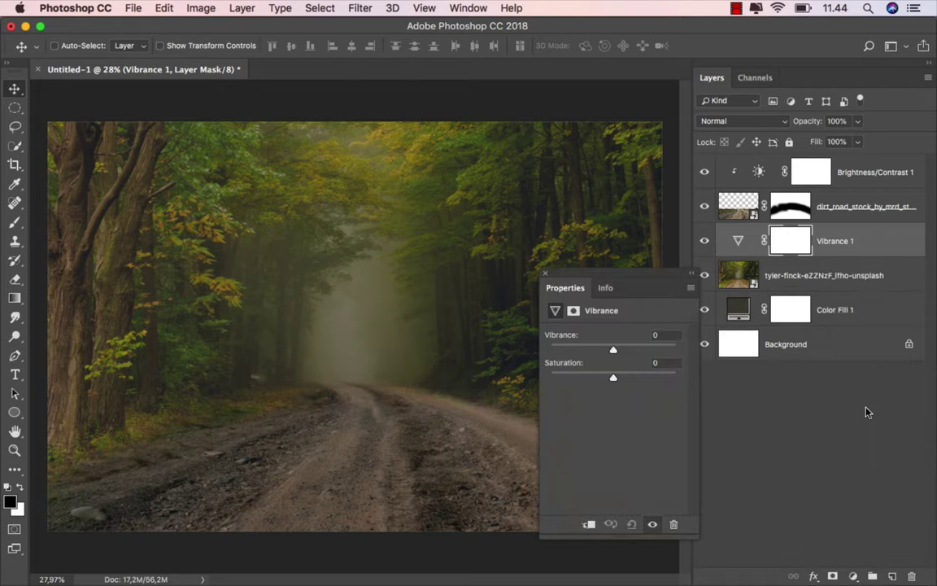
click(588, 524)
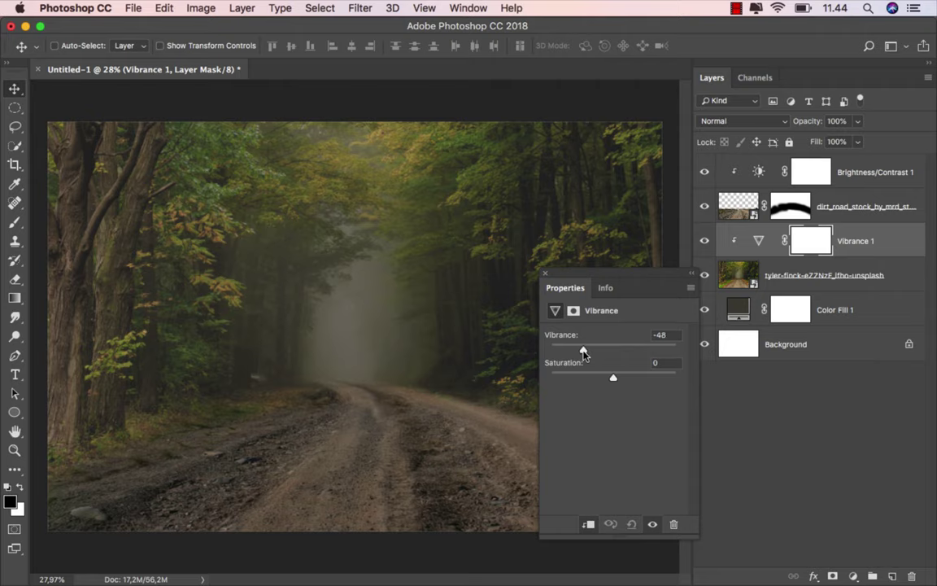
click(547, 274)
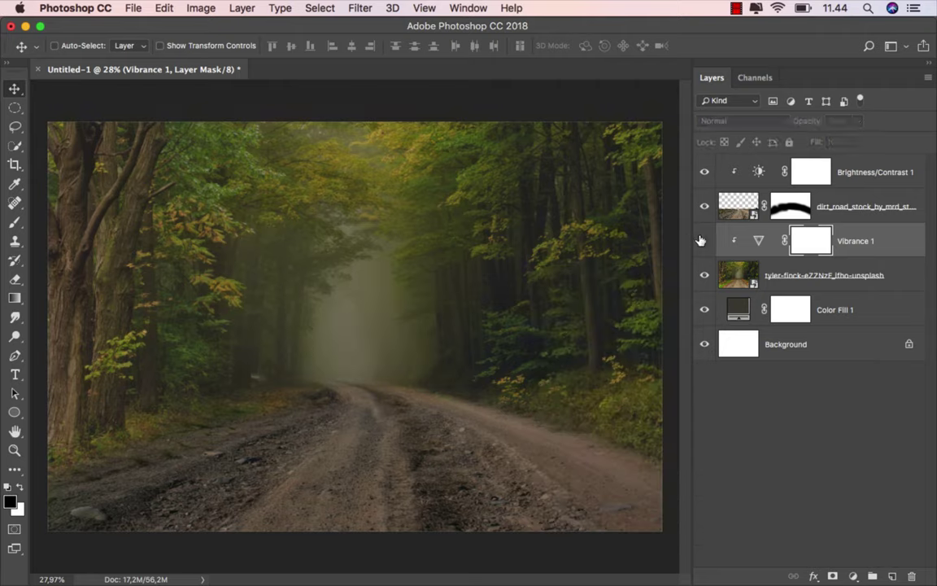
scroll(614, 299, up, 1)
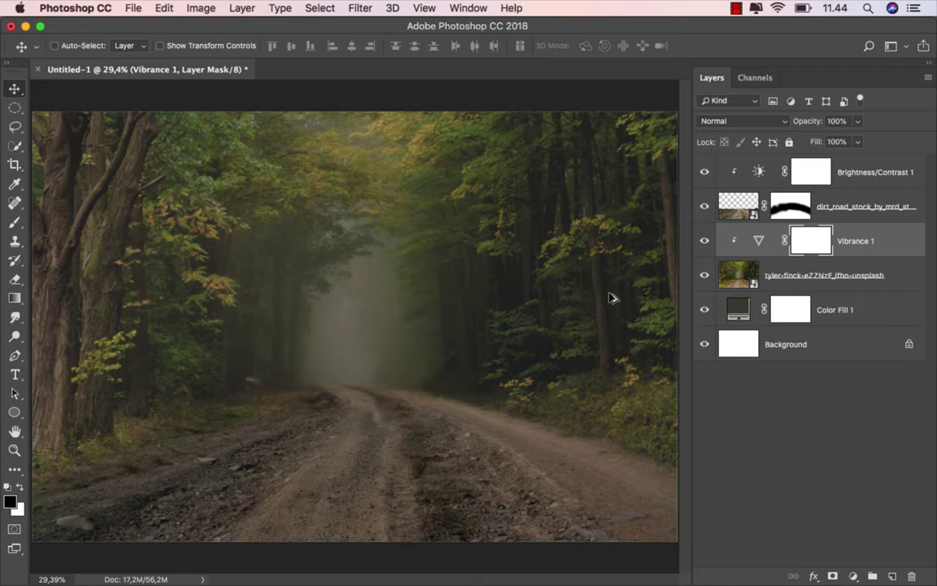
scroll(612, 297, down, 1)
click(758, 238)
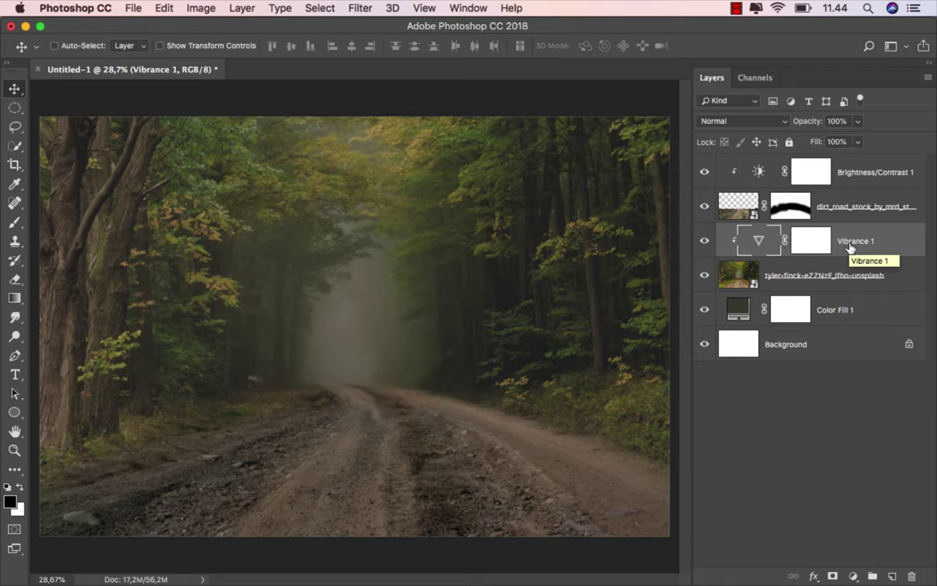
click(852, 576)
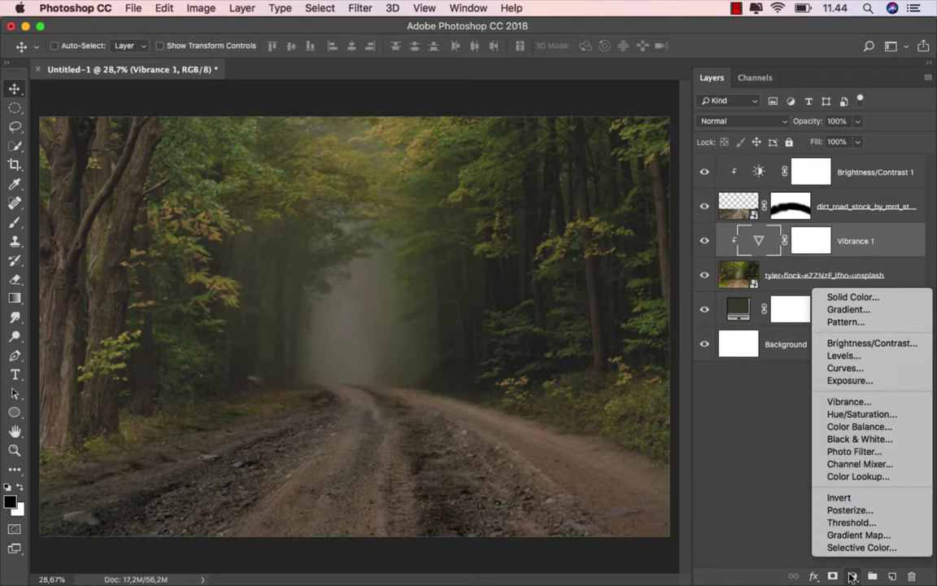
- Clip a Levels adjustment to the forest layer with white output lowered to 190
click(869, 355)
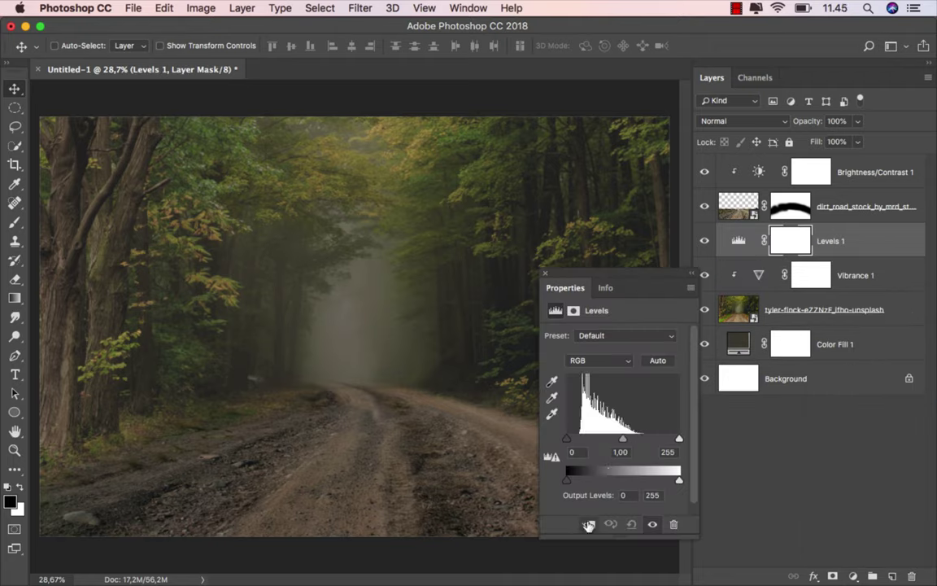
click(588, 525)
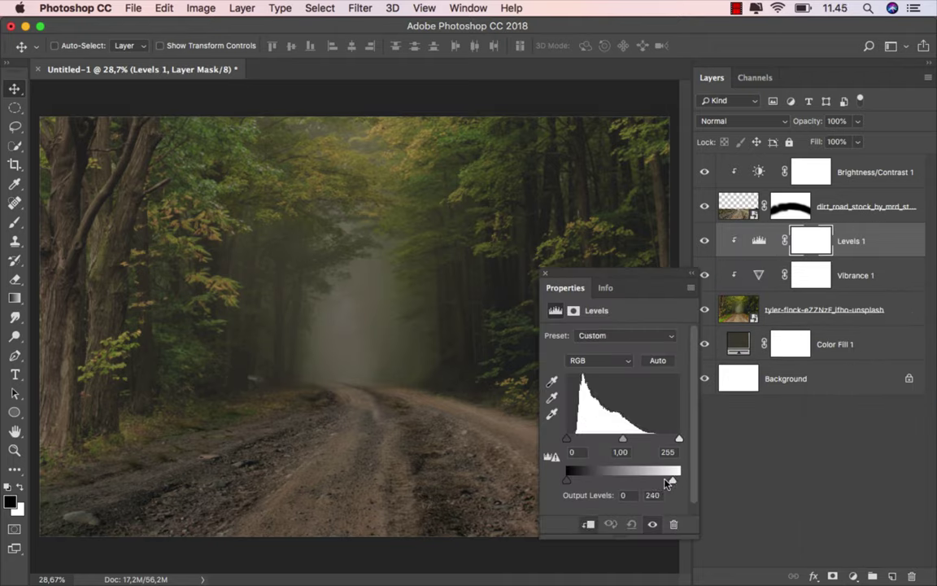
drag(673, 481, 651, 483)
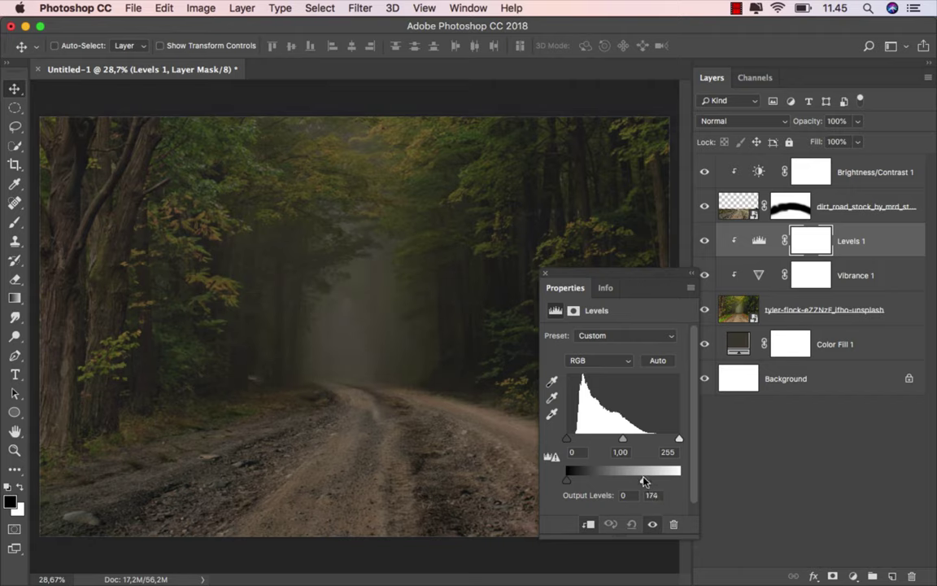
drag(642, 481, 651, 483)
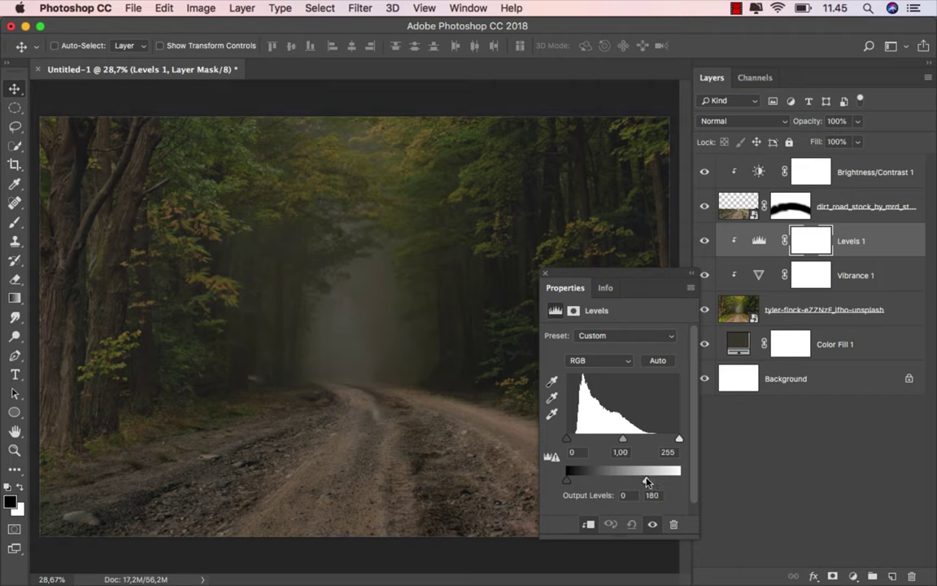
click(545, 275)
click(706, 242)
click(705, 242)
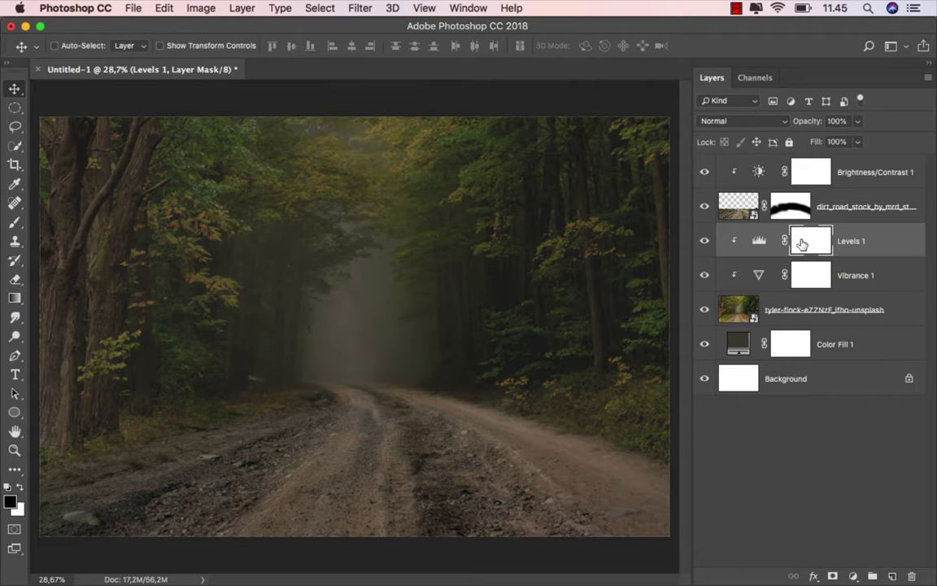
click(15, 222)
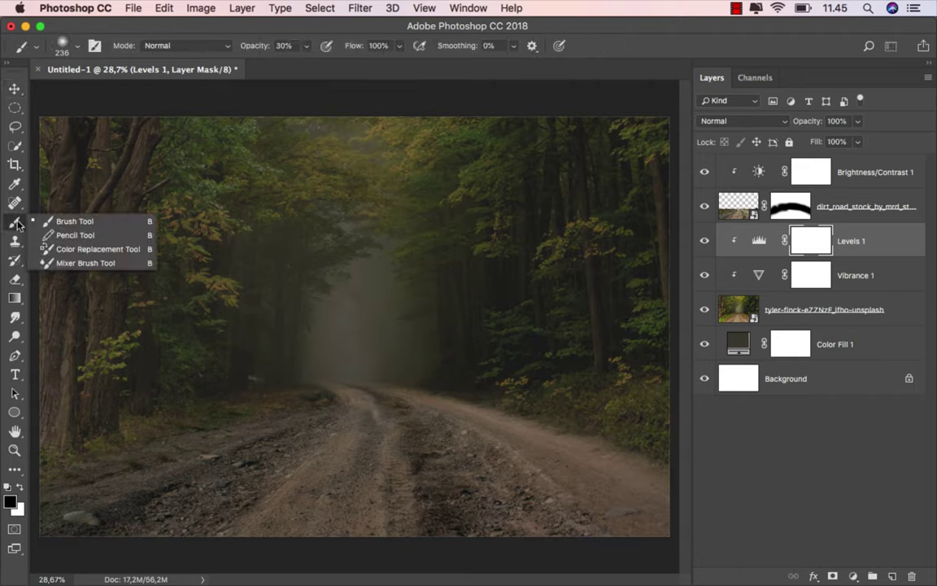
- Pick the plain brush, enlarge it, and set its opacity to 100%
click(61, 215)
key(bracketright)
key(bracketright)
key(bracketright)
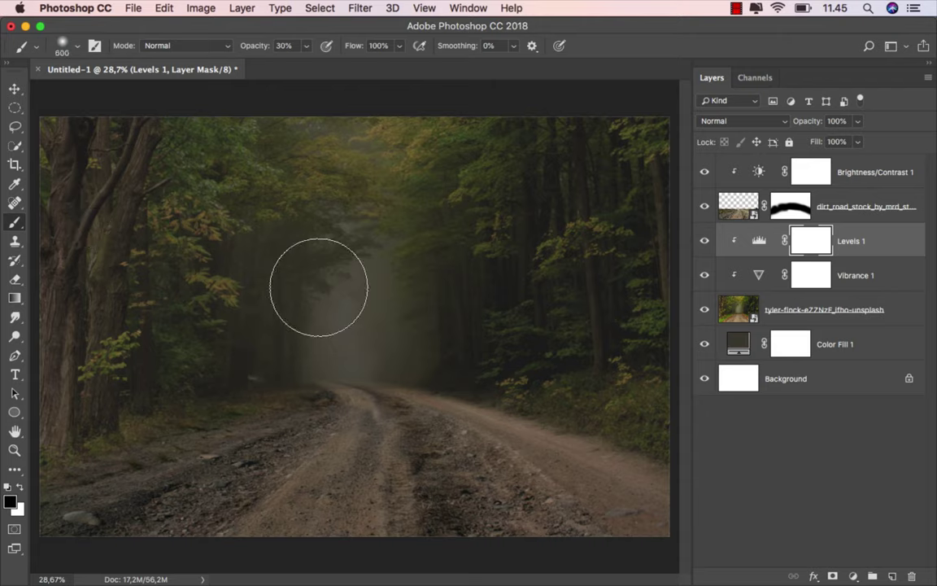
key(bracketright)
key(bracketright)
key(bracketright)
key(bracketright)
key(bracketright)
key(bracketright)
key(bracketright)
key(bracketright)
key(bracketright)
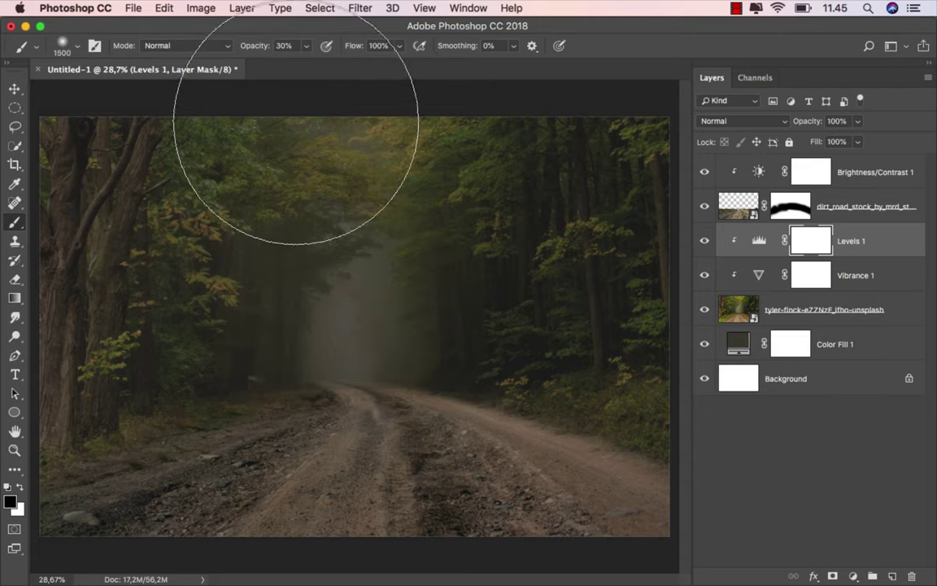
click(306, 47)
drag(314, 59, 392, 78)
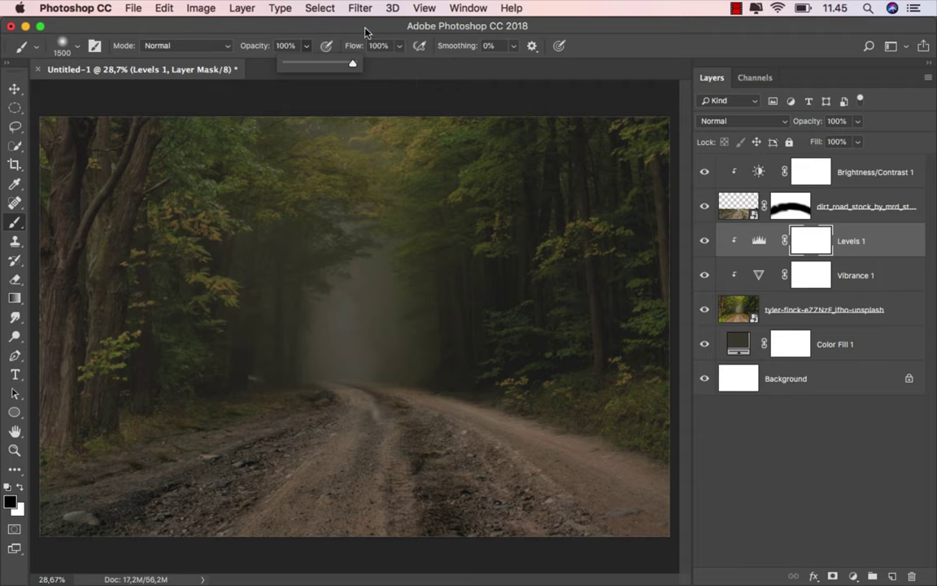
- Paint black once in the Levels 1 mask centre with a roughly 1900 px brush
key(bracketright)
key(bracketright)
key(bracketright)
key(bracketright)
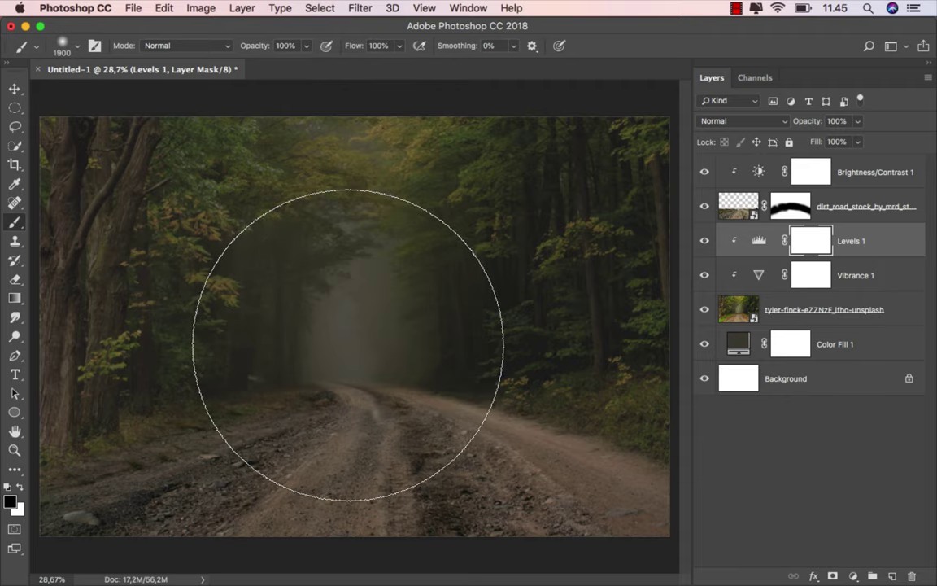
click(348, 345)
key(bracketright)
key(bracketright)
key(bracketright)
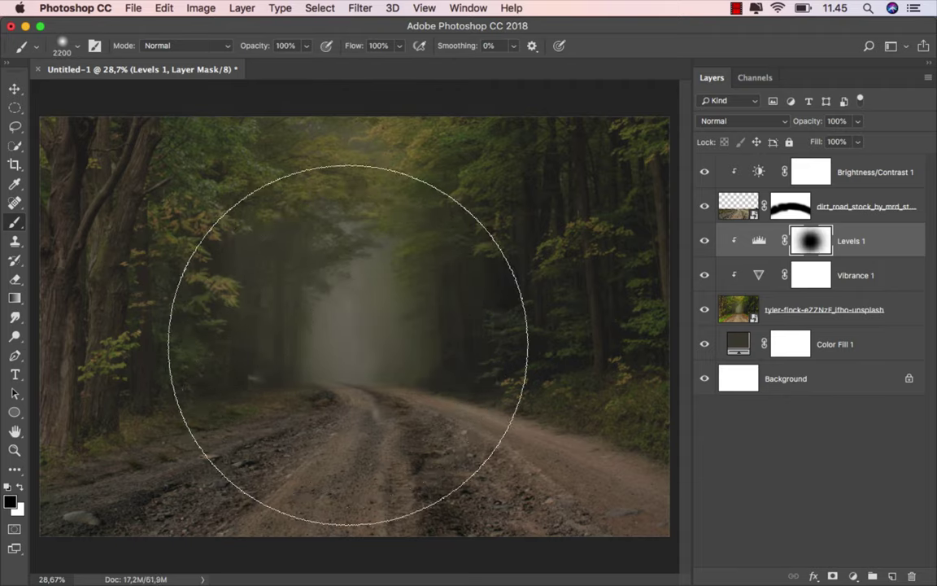
key(bracketleft)
key(bracketleft)
key(bracketleft)
key(bracketleft)
key(bracketleft)
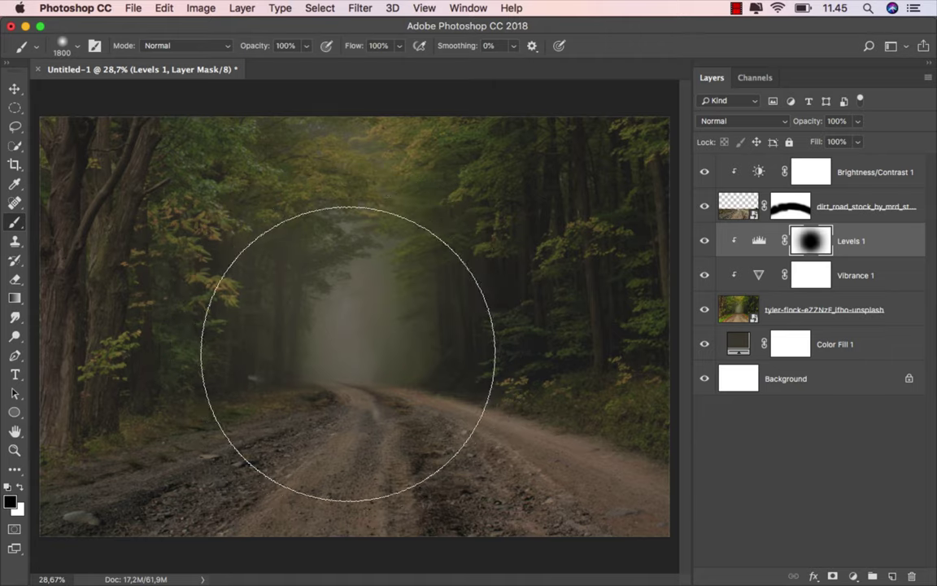
key(bracketleft)
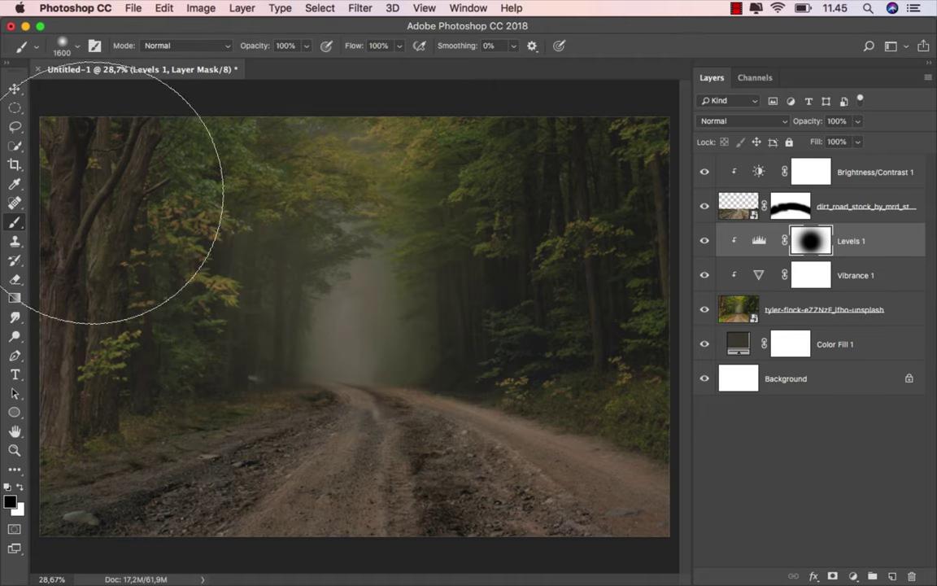
- Turn Levels 1 visibility back on and target its adjustment thumbnail instead of the mask
click(15, 88)
click(704, 242)
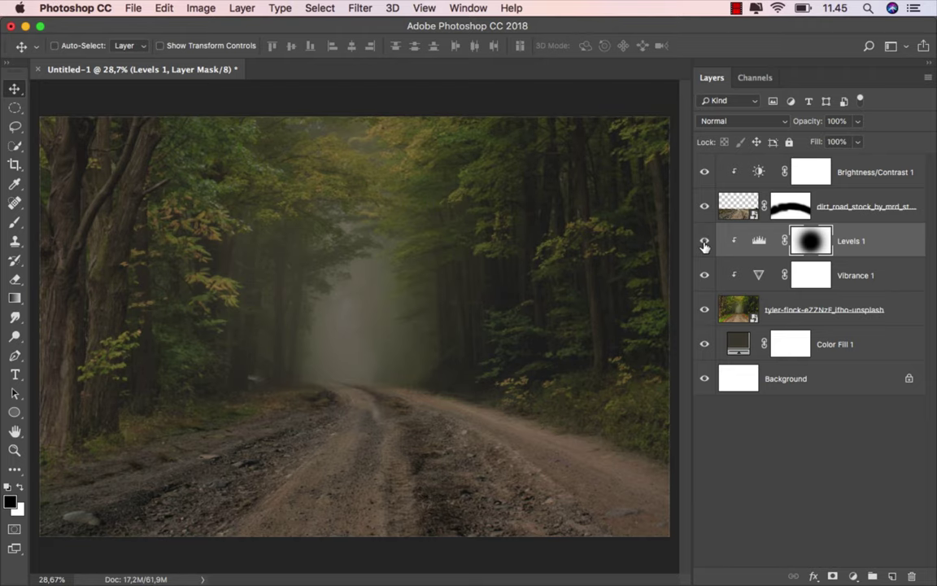
click(867, 246)
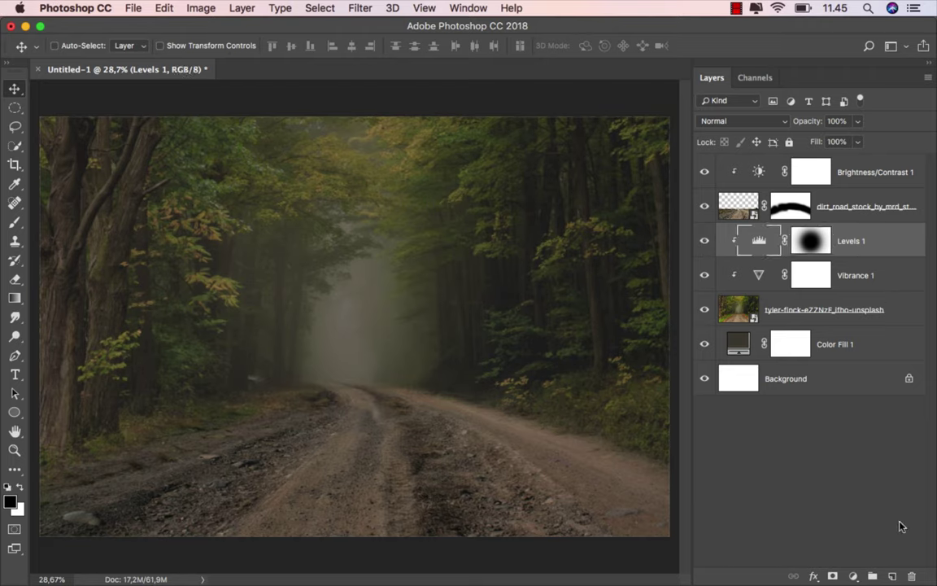
- Add a new layer clipped to the layers below and name it 'black'
click(892, 576)
right_click(795, 242)
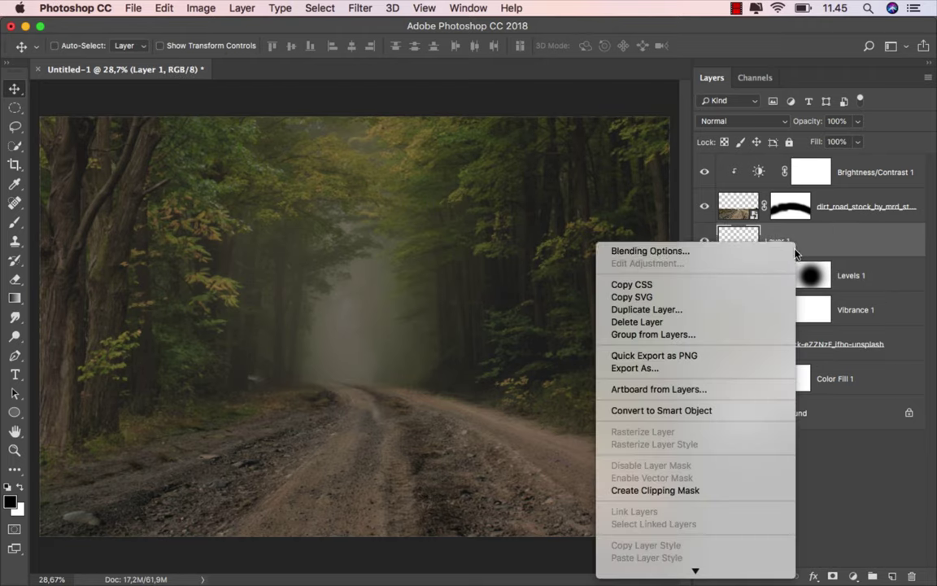
click(712, 491)
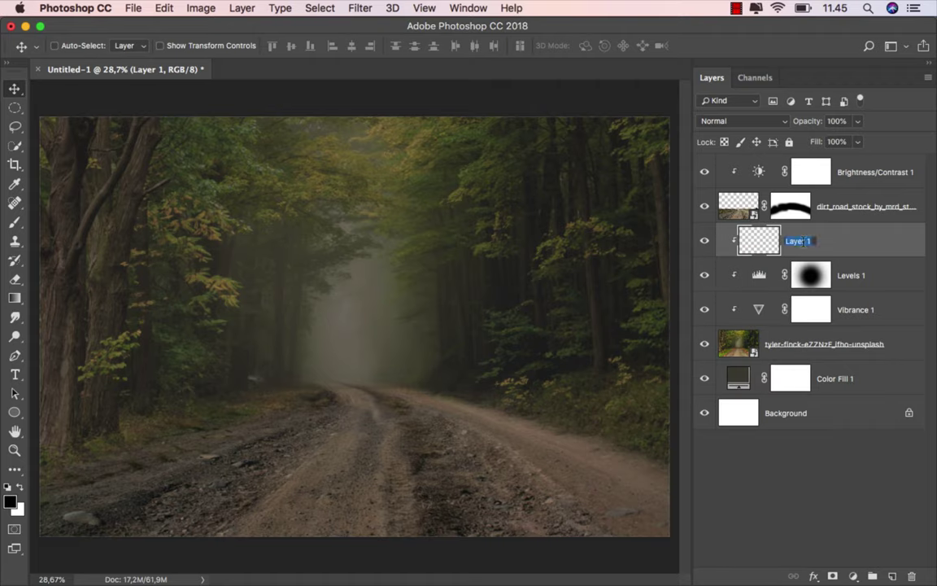
text(black)
key(Return)
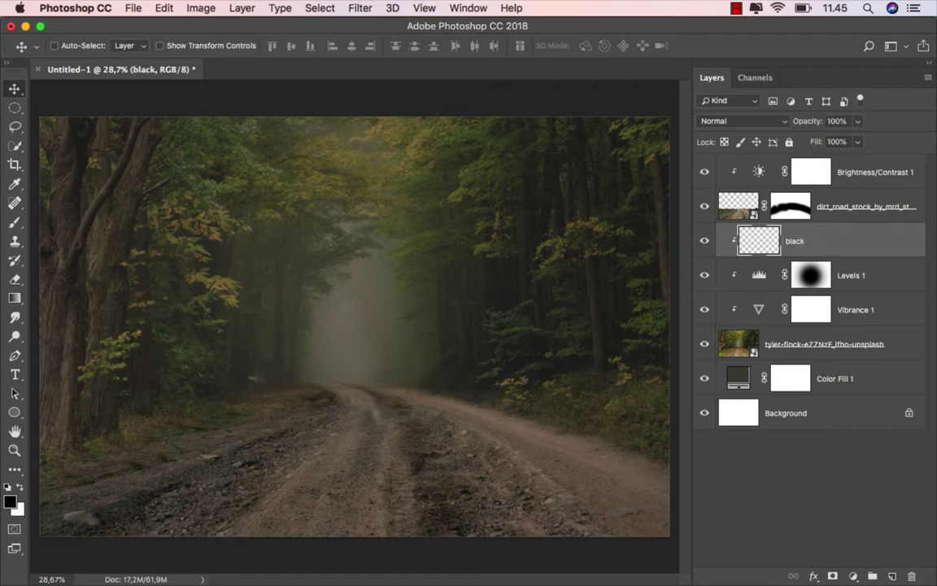
- Set up a plain black brush at 9% opacity and about 1145 px
click(15, 222)
click(65, 227)
drag(306, 50, 246, 65)
drag(303, 268, 259, 278)
scroll(303, 304, down, 2)
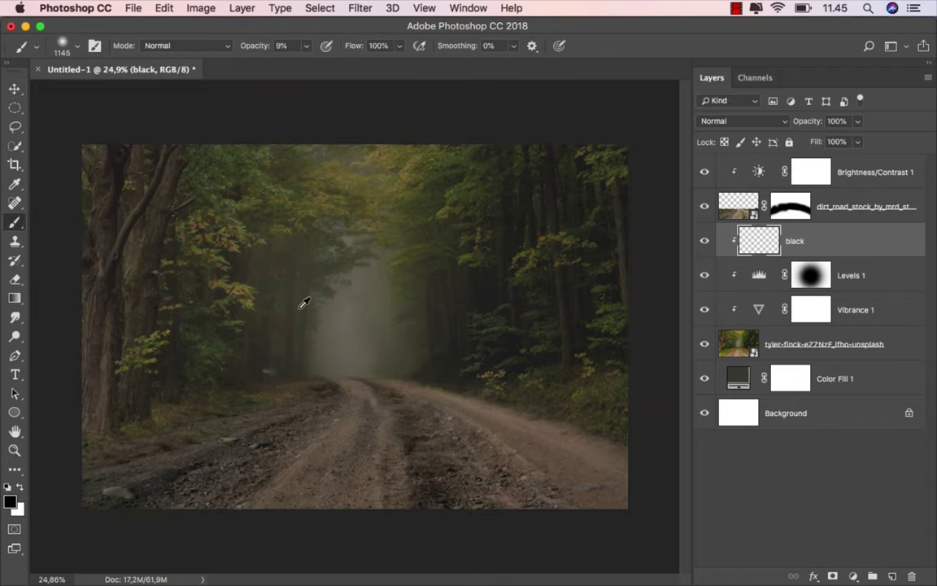
scroll(303, 303, down, 1)
scroll(344, 312, down, 1)
scroll(344, 311, down, 1)
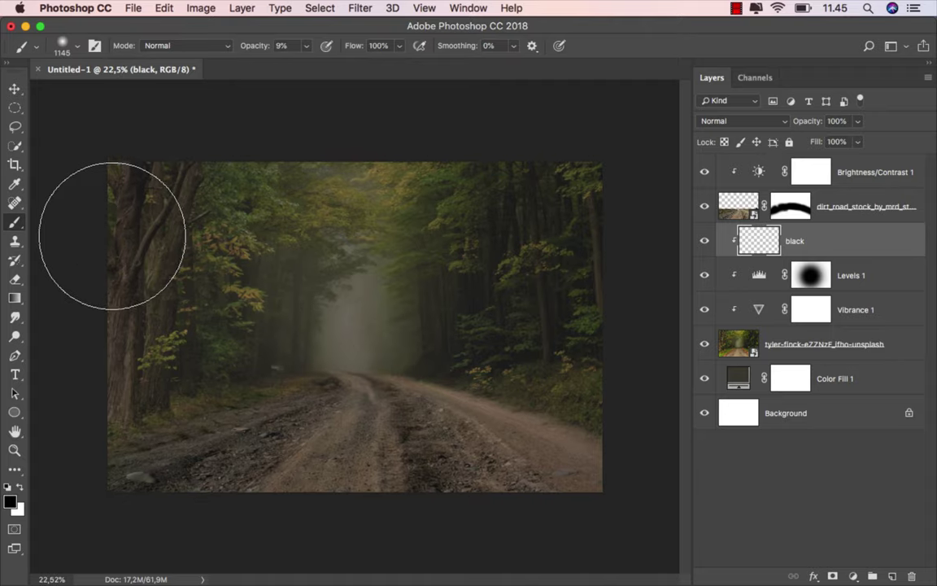
scroll(122, 403, up, 1)
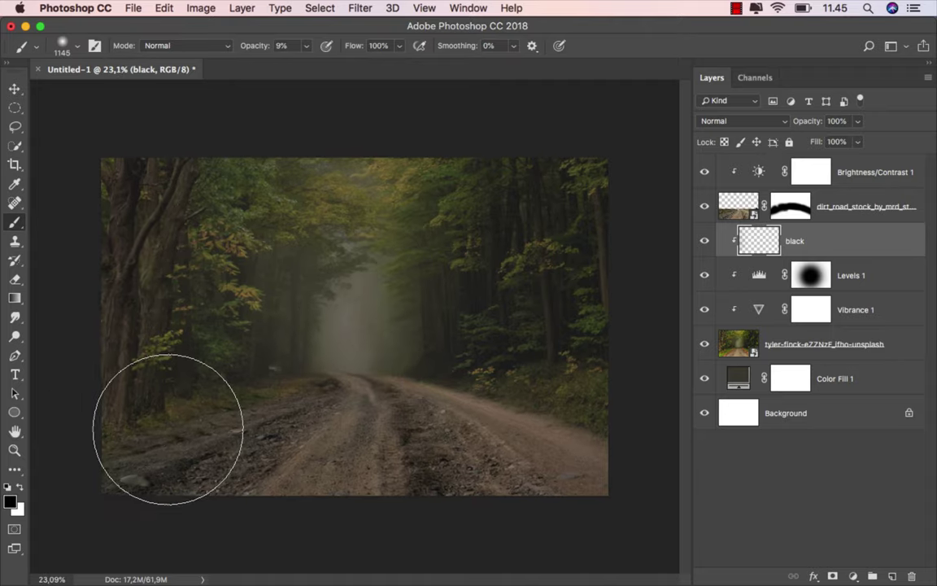
- Softly paint black over the left trees and the right side of the scene
drag(114, 381, 242, 143)
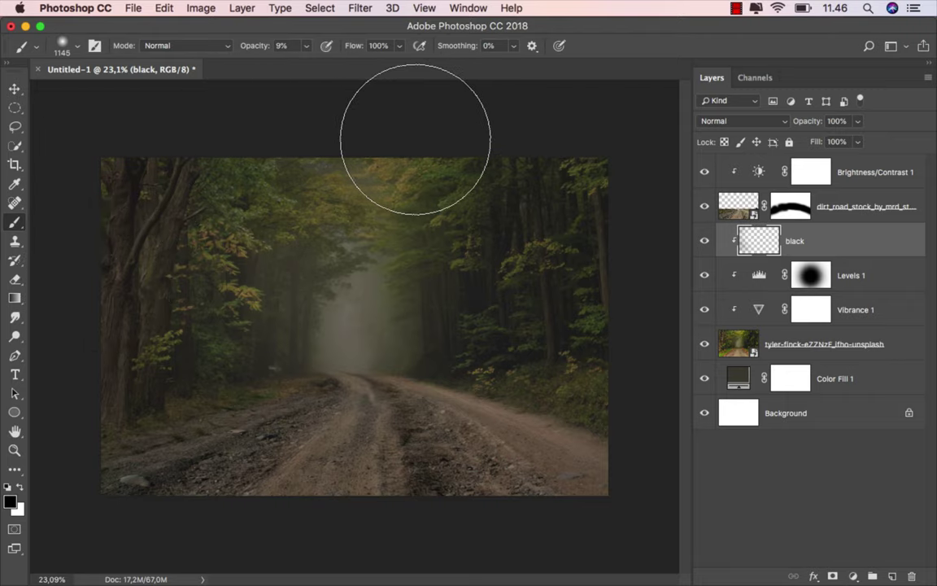
scroll(545, 153, up, 1)
drag(545, 153, 616, 421)
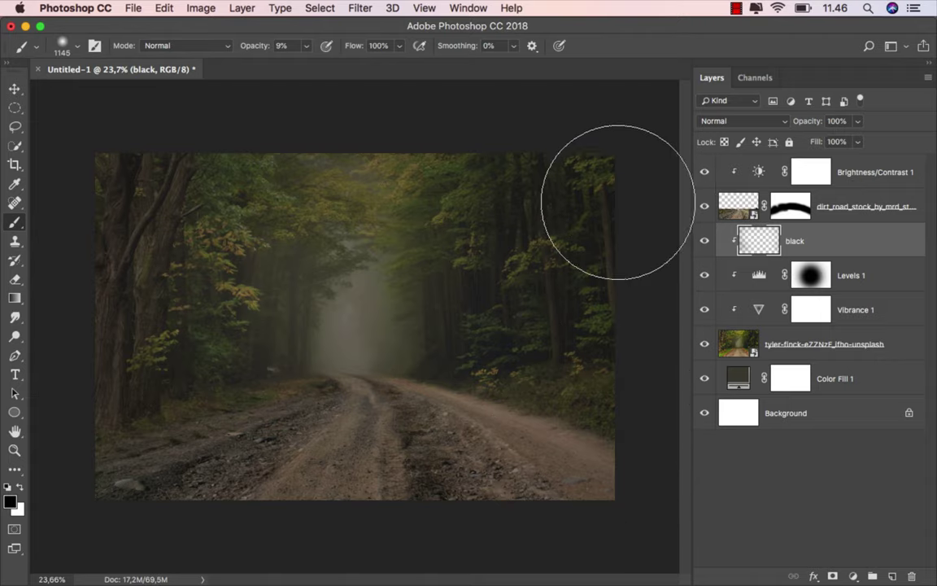
scroll(602, 227, up, 3)
scroll(312, 197, up, 1)
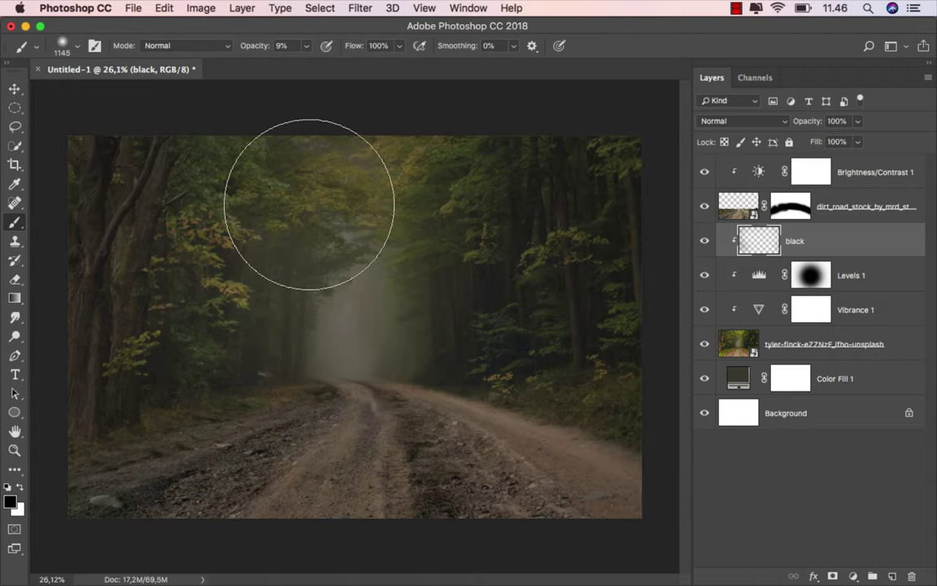
click(14, 88)
scroll(260, 291, up, 1)
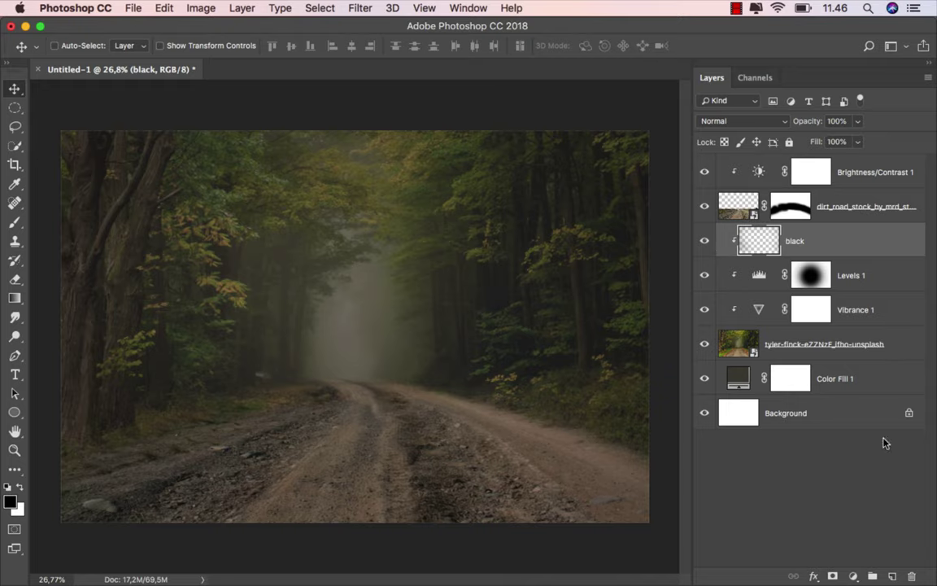
- Add another clipped layer above black, named 'black 2'
click(892, 575)
right_click(797, 240)
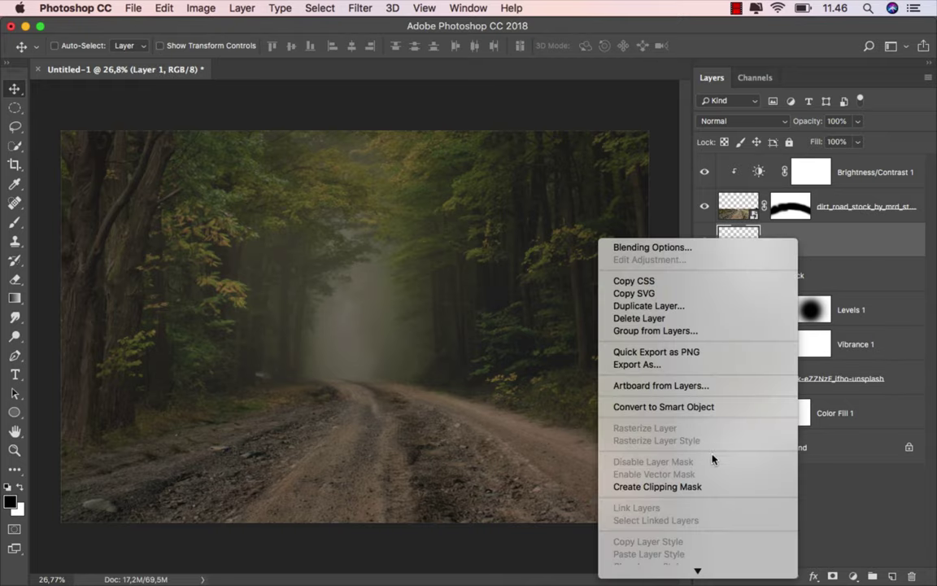
click(709, 486)
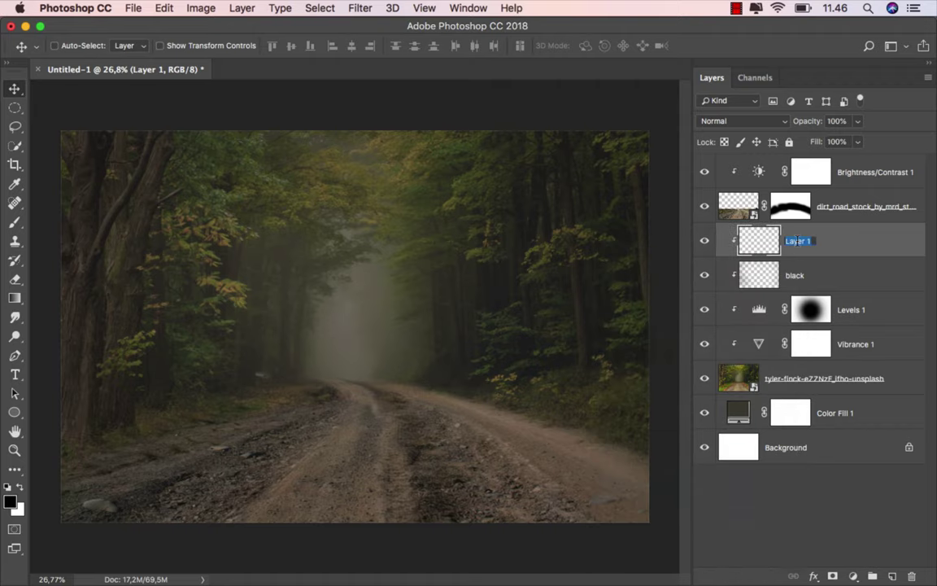
text(black 2)
key(Return)
scroll(439, 340, up, 1)
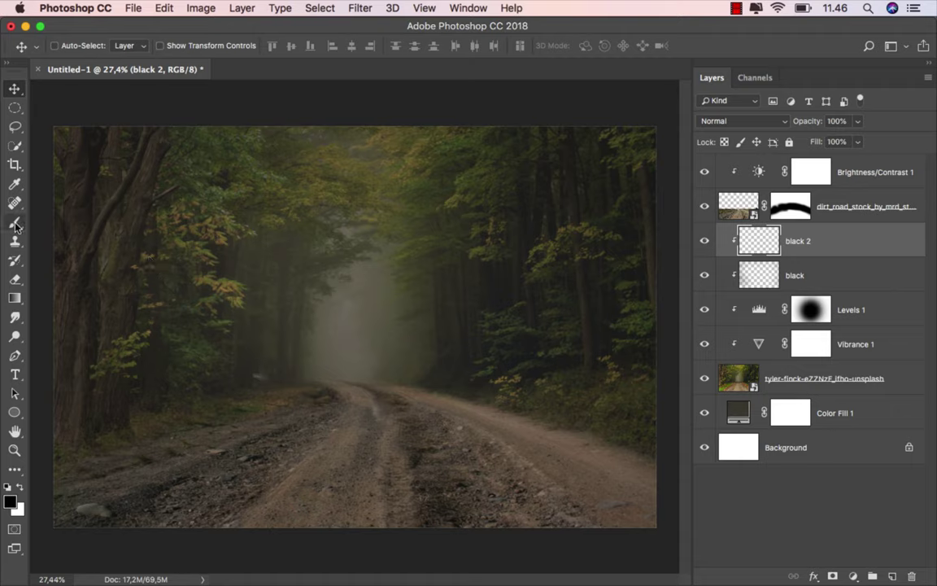
- Set black 2 to Soft Light and enlarge the brush to about 1188 px
drag(15, 221, 82, 219)
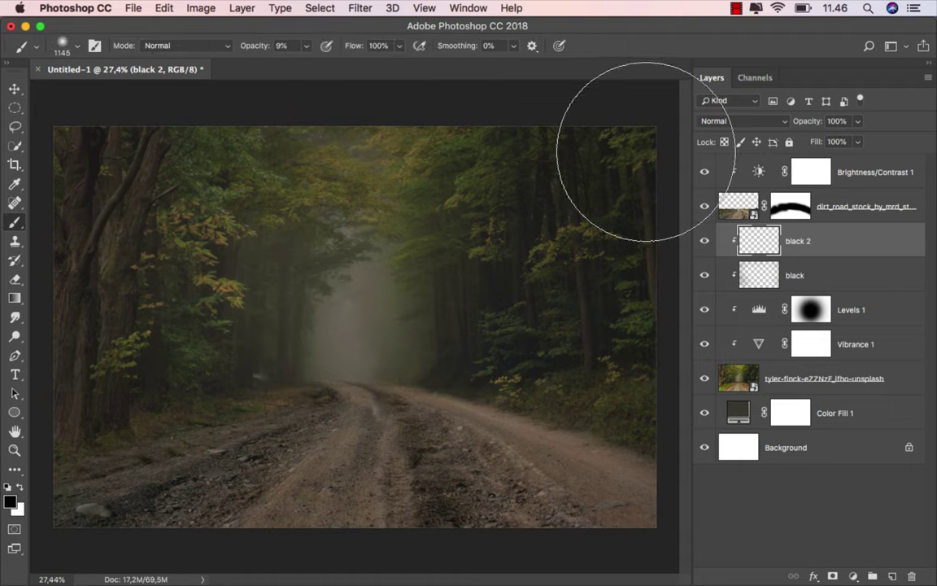
click(732, 121)
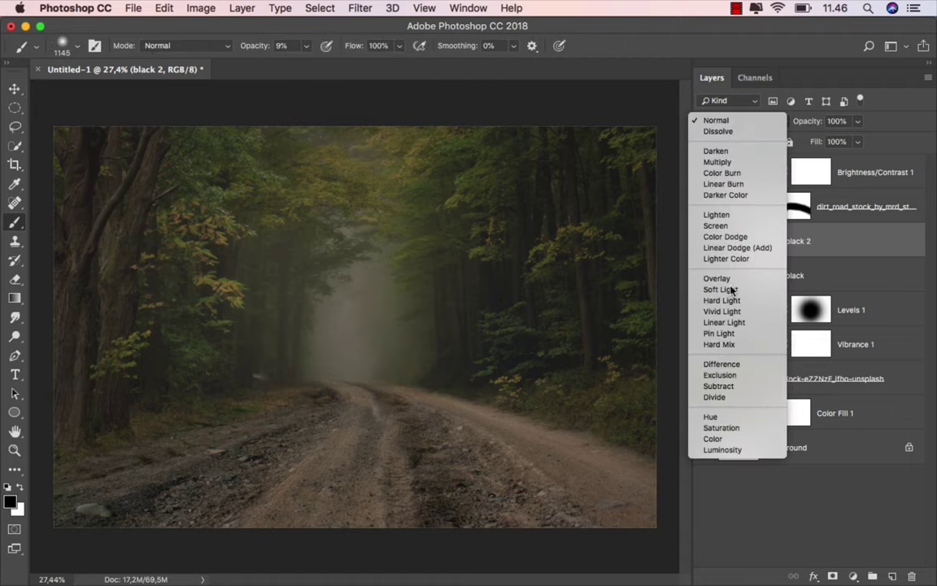
click(722, 290)
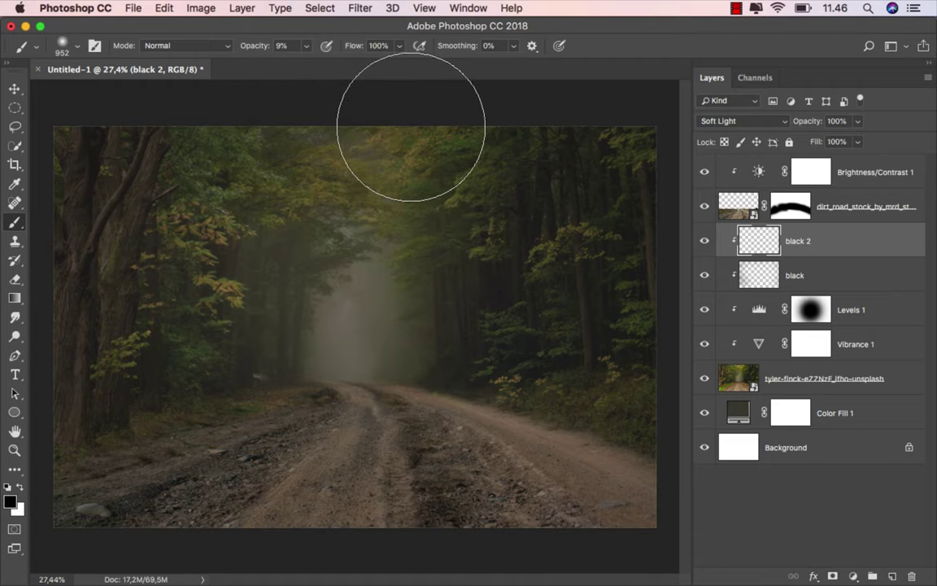
drag(297, 139, 340, 146)
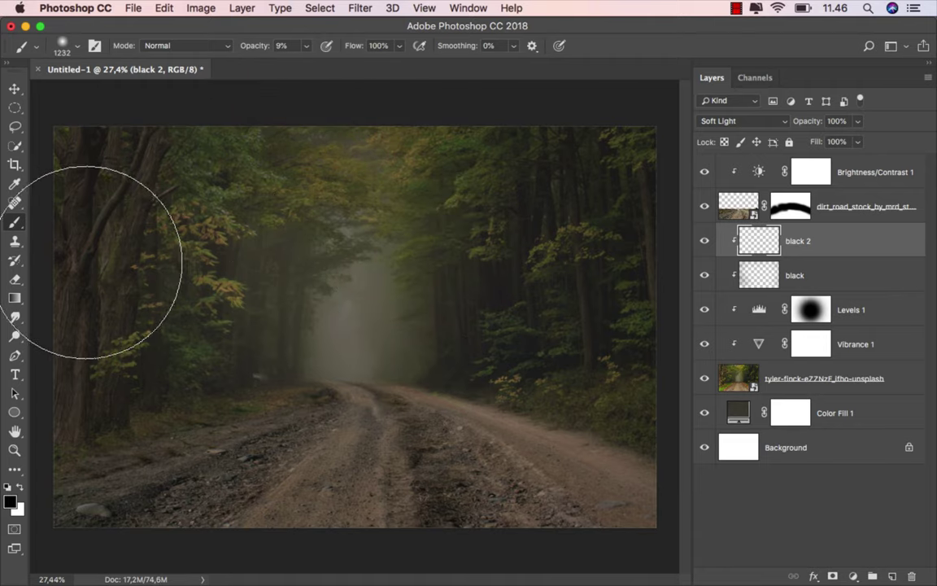
- Paint soft black shading over the left trees and the top canopy
mouse_move(144, 345)
mouse_down()
mouse_move(495, 124)
mouse_move(584, 319)
mouse_up()
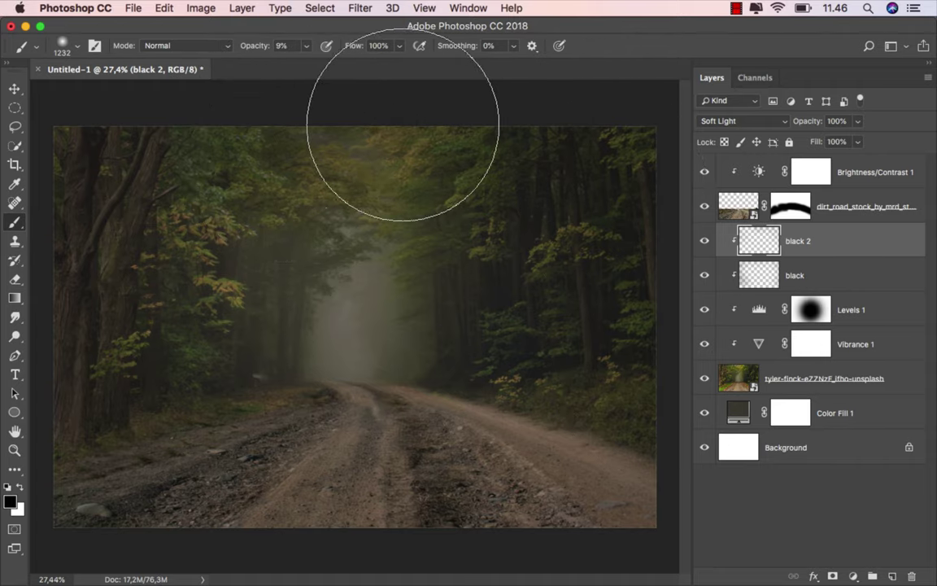
drag(203, 122, 463, 130)
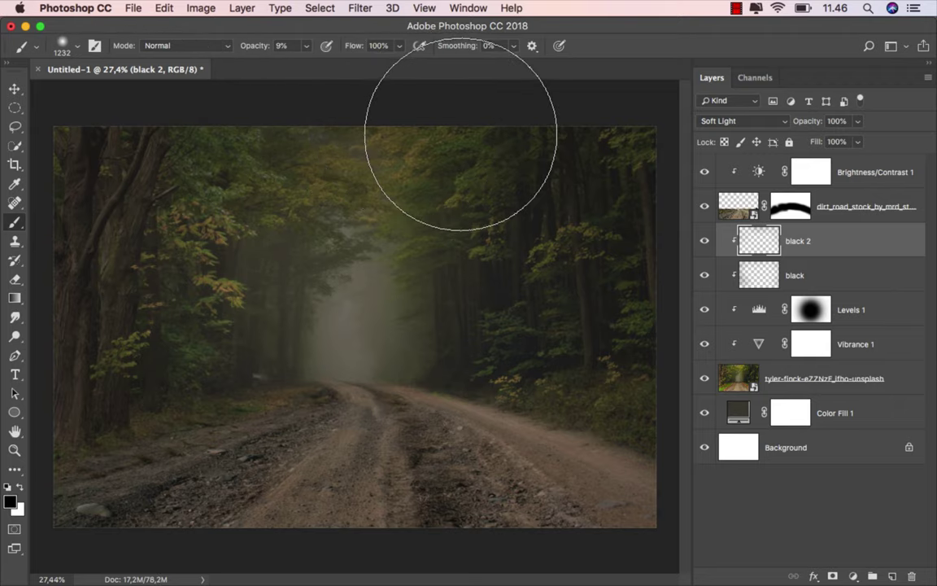
scroll(421, 180, down, 1)
scroll(421, 180, down, 1)
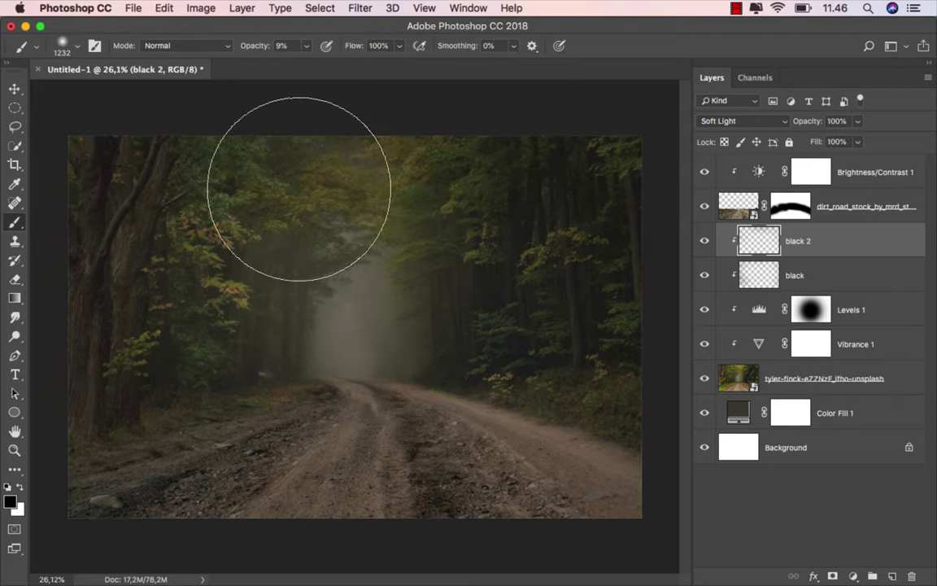
click(16, 87)
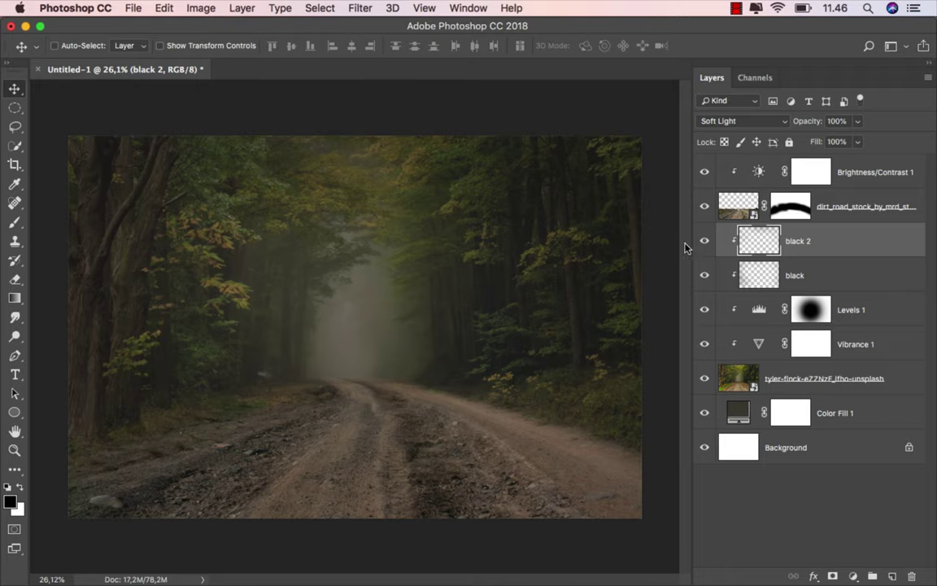
scroll(600, 270, up, 1)
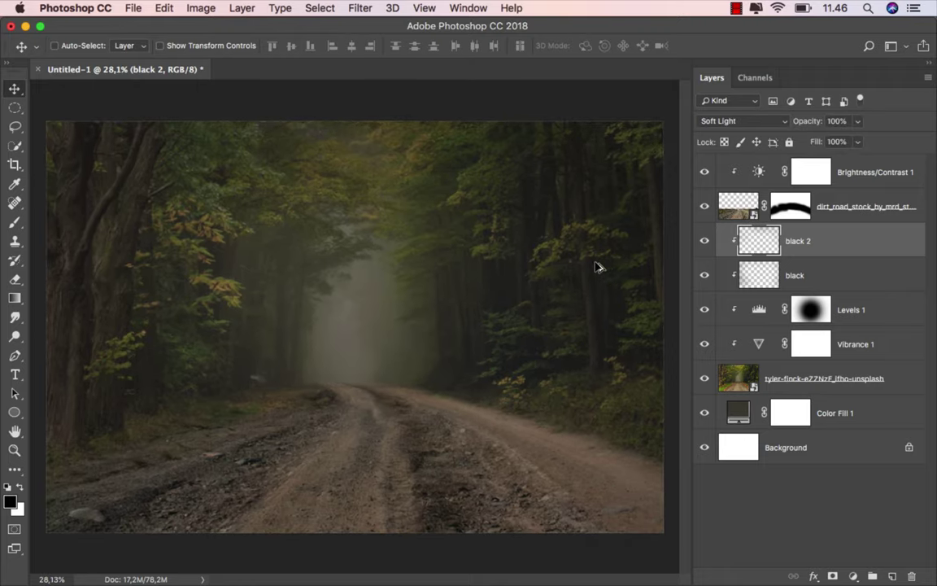
- Add a Levels adjustment above Brightness/Contrast 1 with Output white set to 202
click(861, 174)
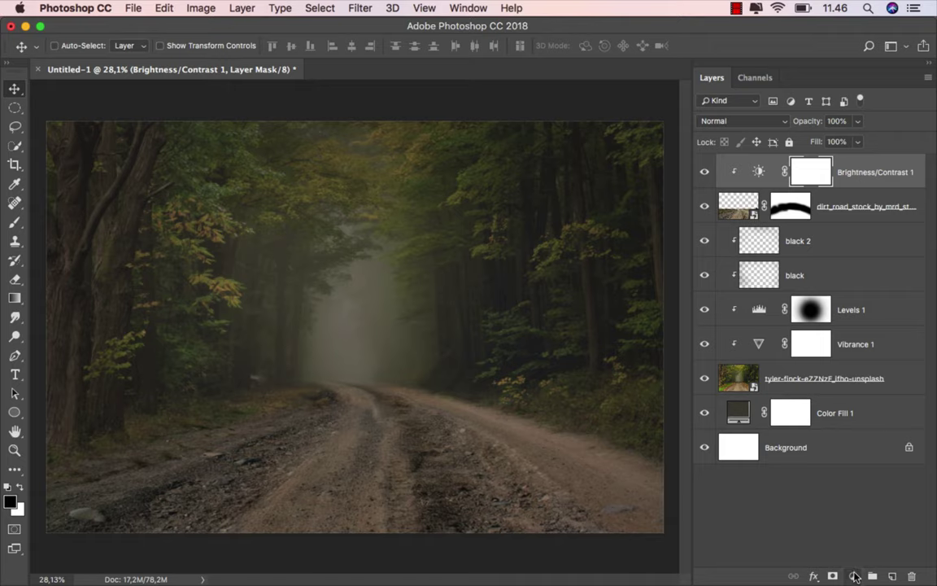
click(853, 575)
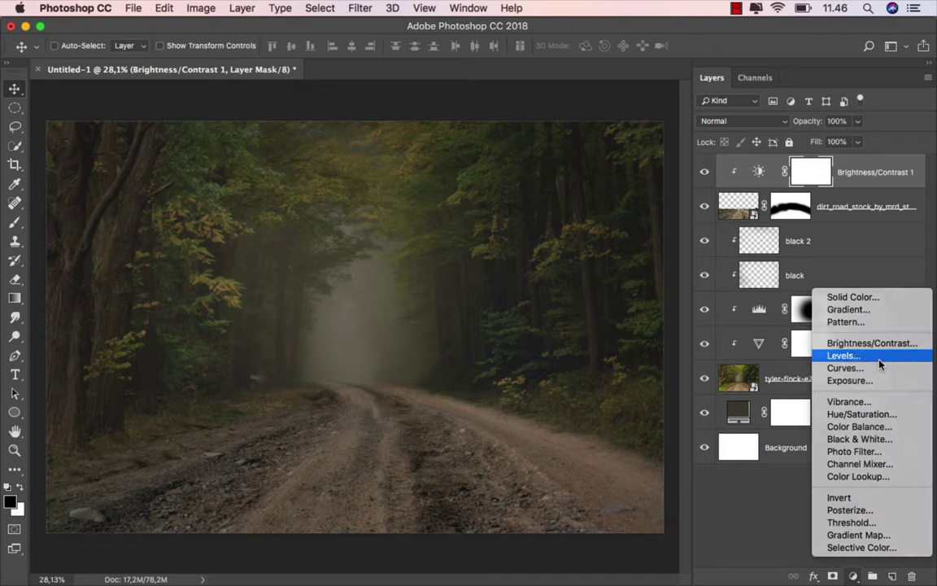
click(843, 355)
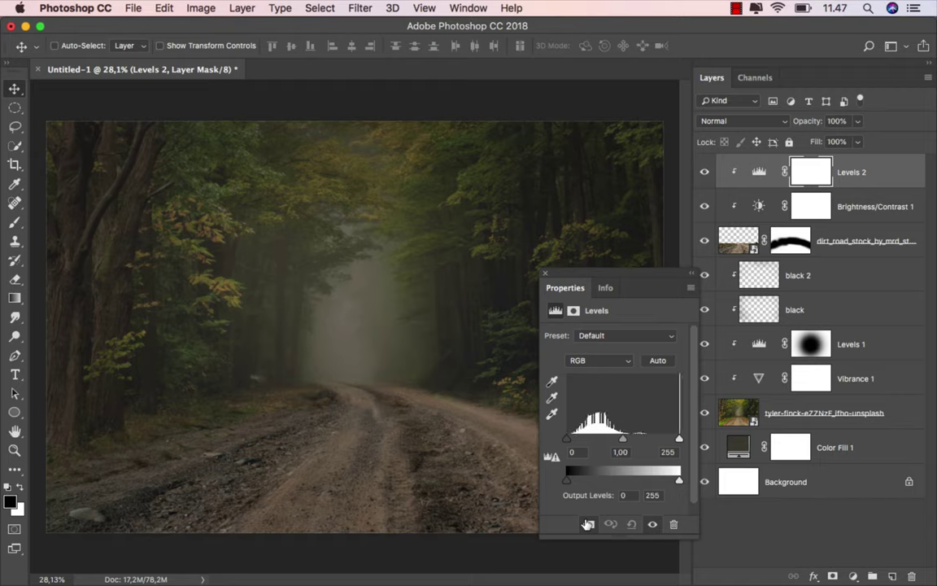
drag(679, 480, 656, 482)
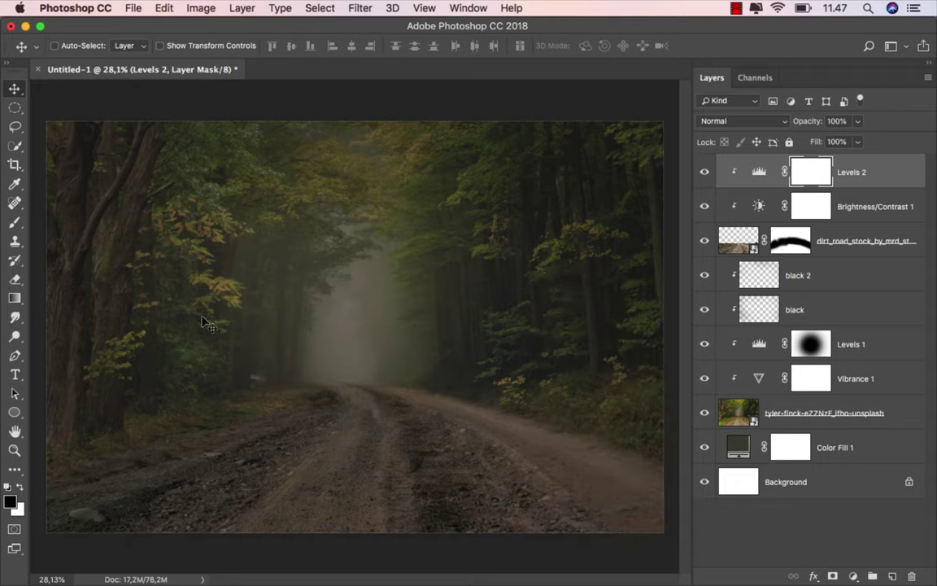
- Paint black at 100% opacity on the Levels 2 mask over the foggy centre, then compare
drag(15, 222, 46, 228)
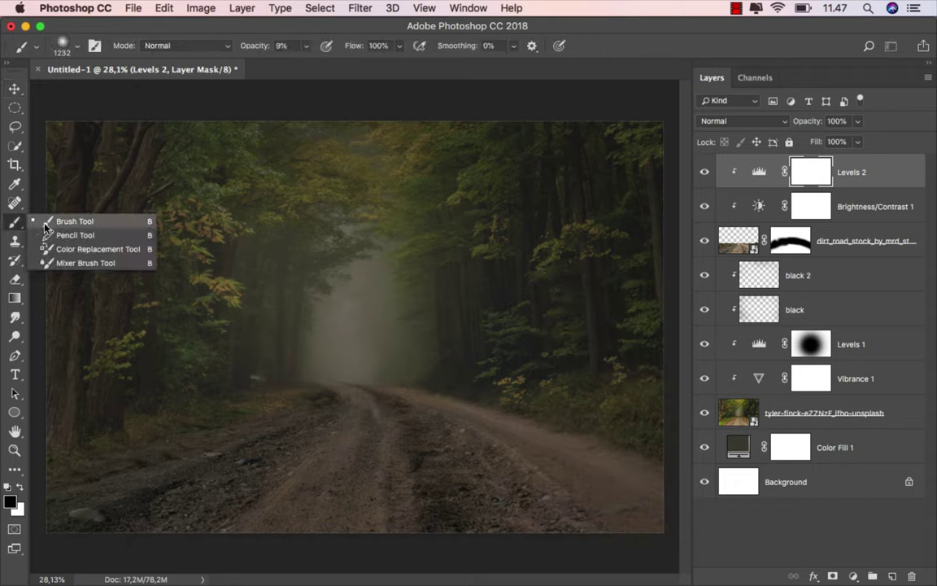
click(306, 46)
drag(346, 65, 368, 64)
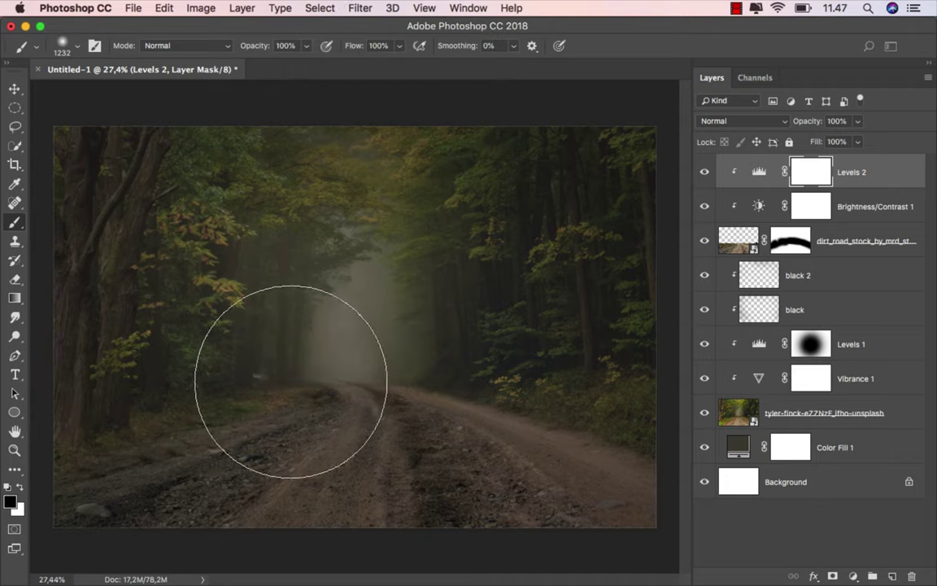
mouse_move(513, 418)
mouse_down()
mouse_move(538, 230)
mouse_move(307, 333)
mouse_up()
scroll(324, 261, up, 1)
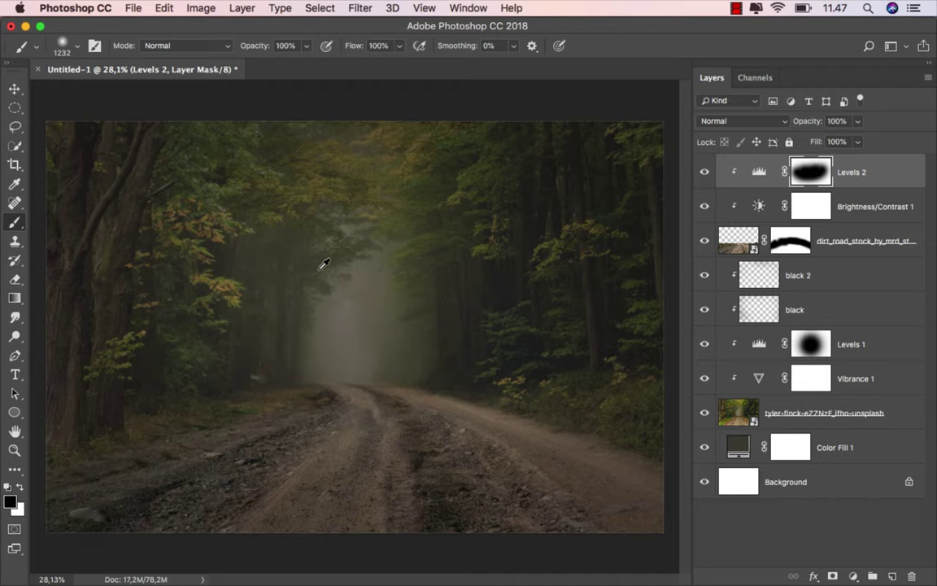
click(14, 91)
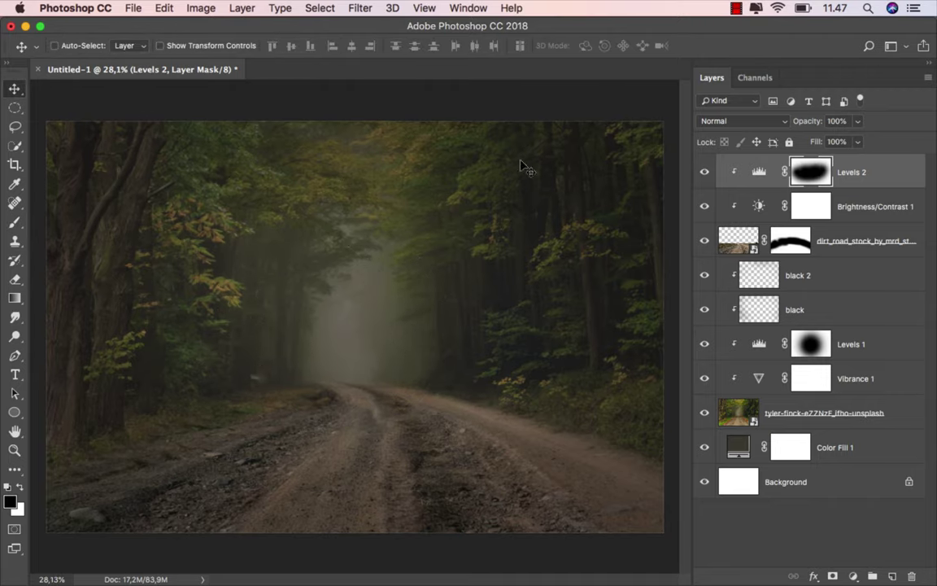
click(704, 173)
- Add a new clipped layer named 'black' in Soft Light blend mode
key(super+2)
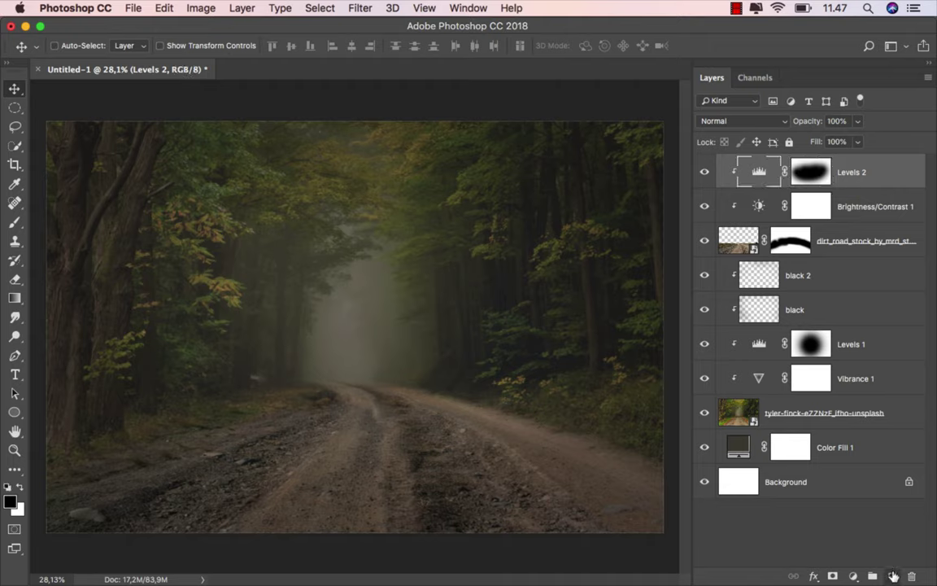
key(super+shift+alt+n)
right_click(804, 179)
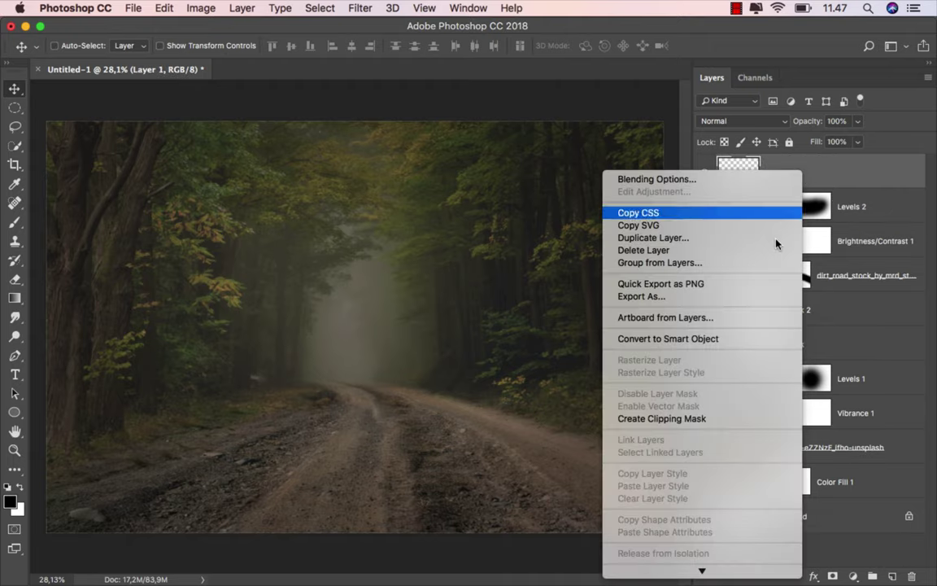
click(712, 420)
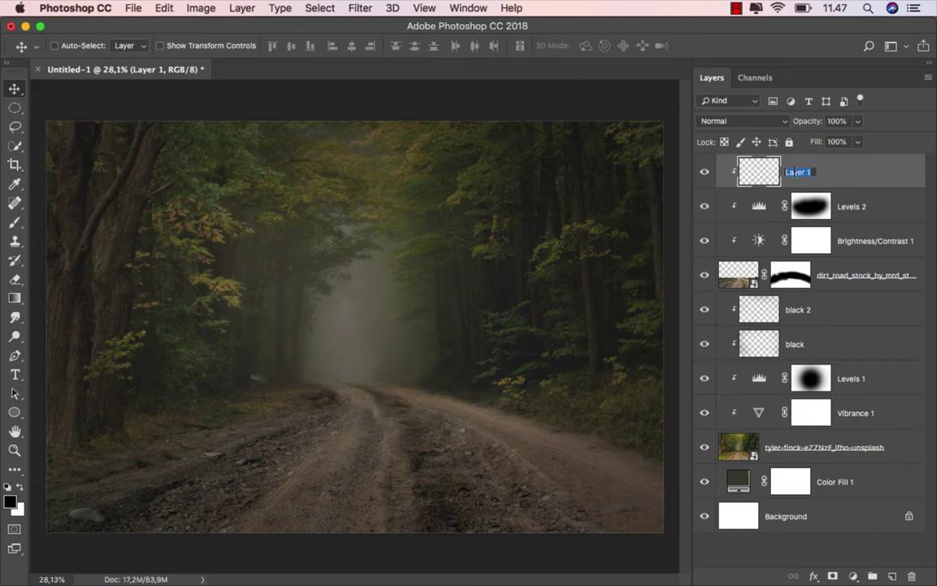
text(black)
key(Return)
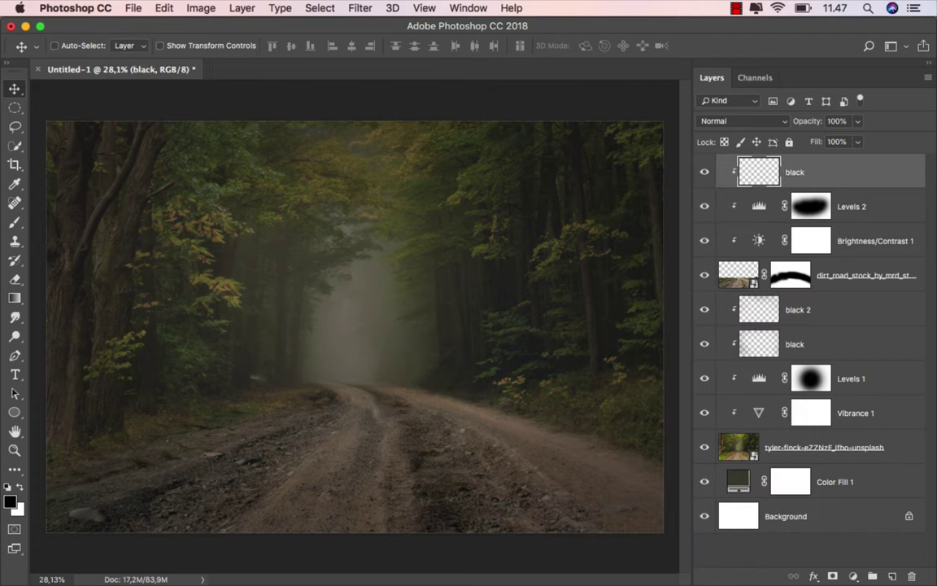
click(741, 121)
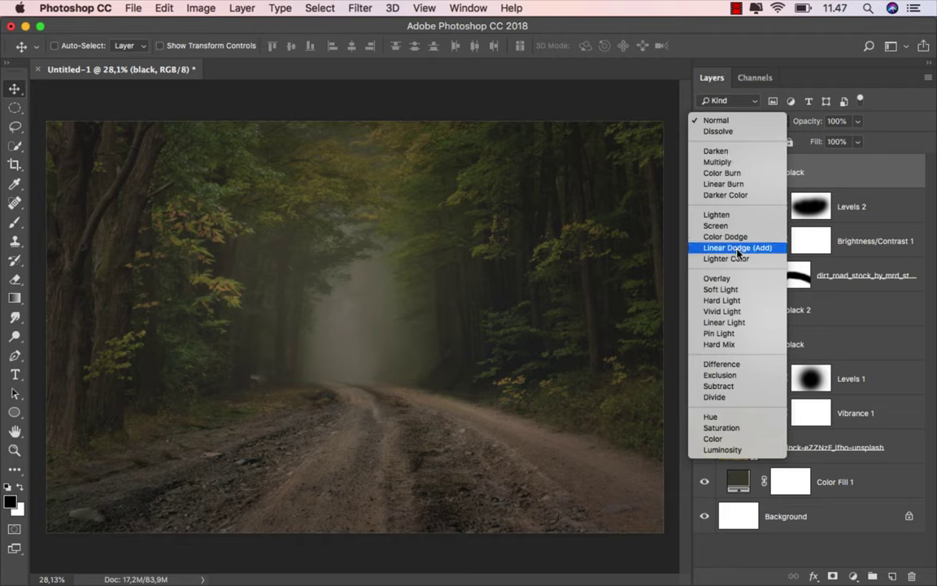
click(737, 290)
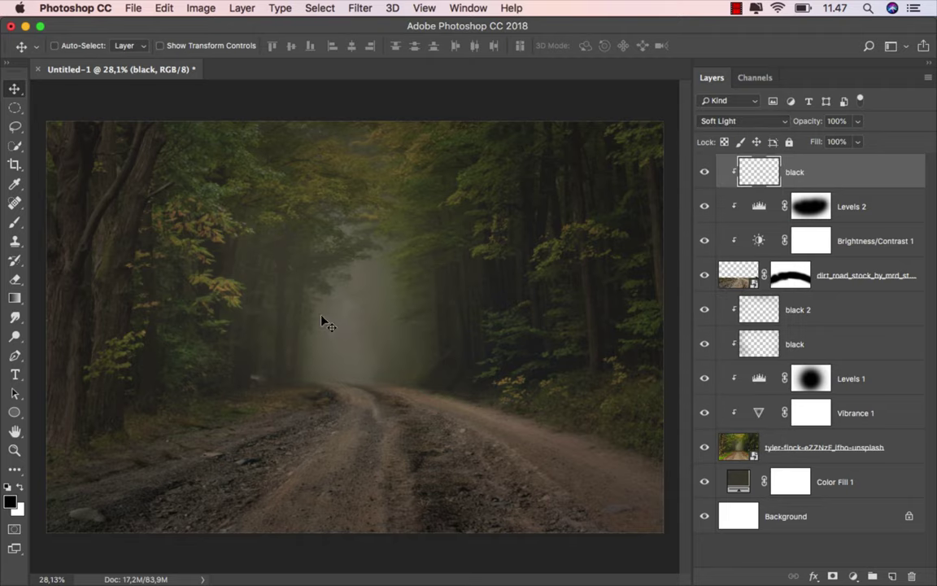
- Draw a linear gradient upward from the bottom edge to darken the foreground ground
right_click(15, 298)
click(67, 294)
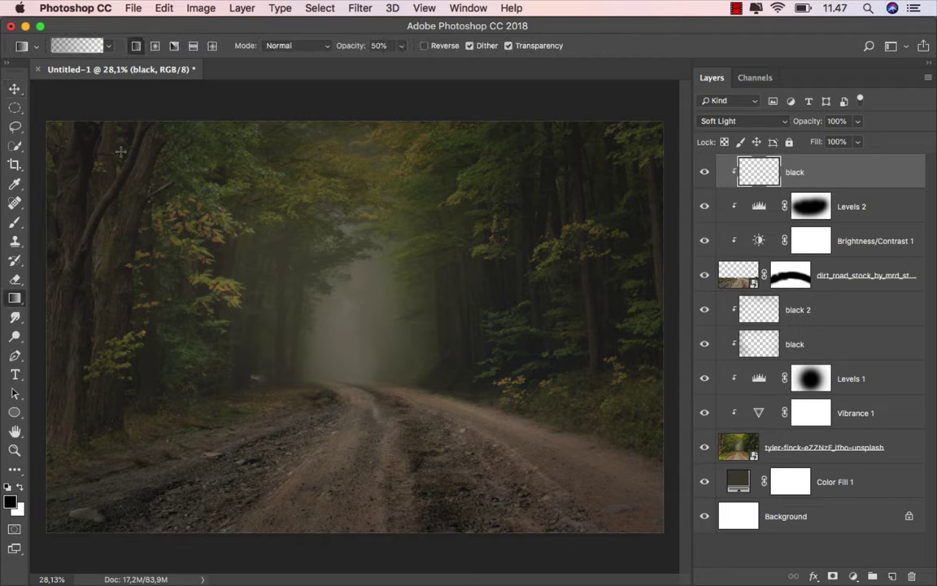
click(106, 46)
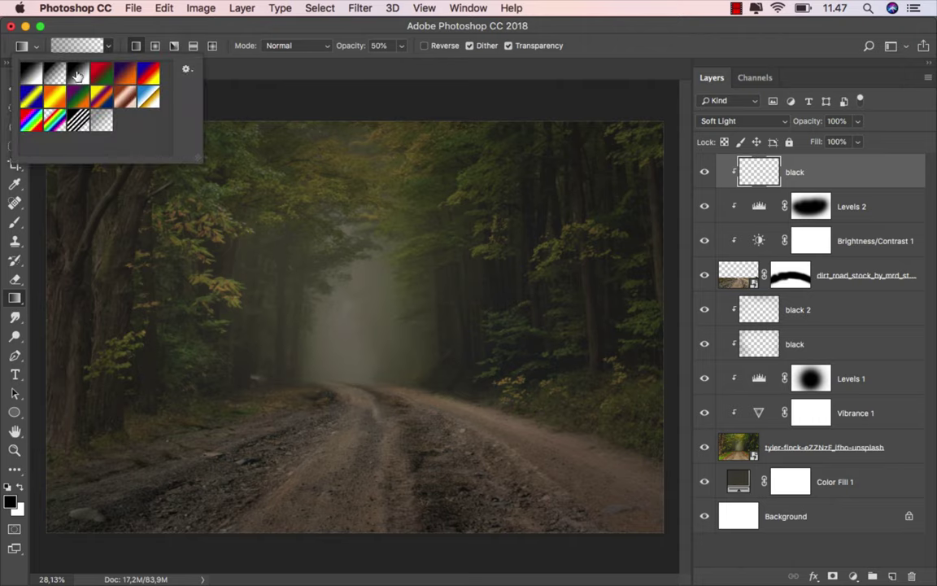
click(135, 48)
scroll(396, 517, down, 1)
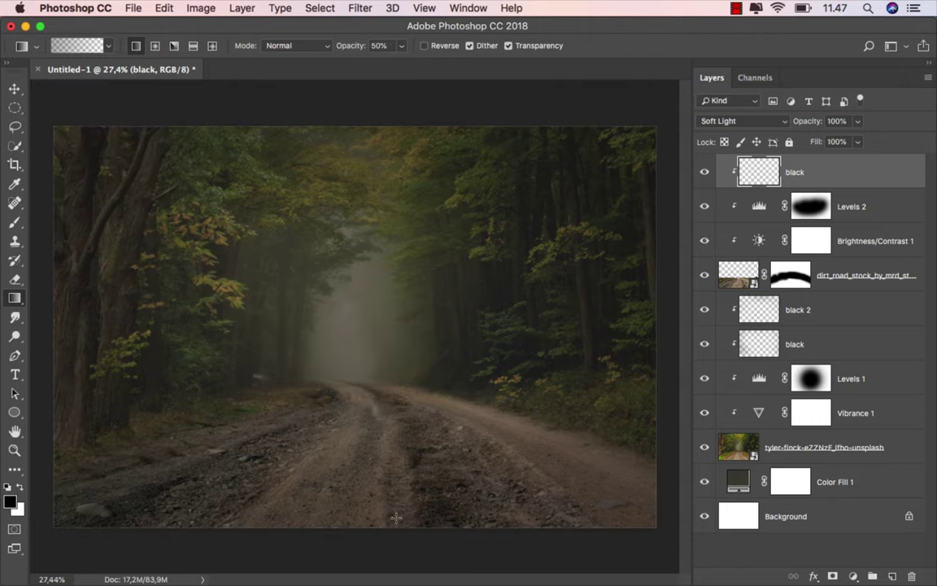
drag(351, 553, 351, 419)
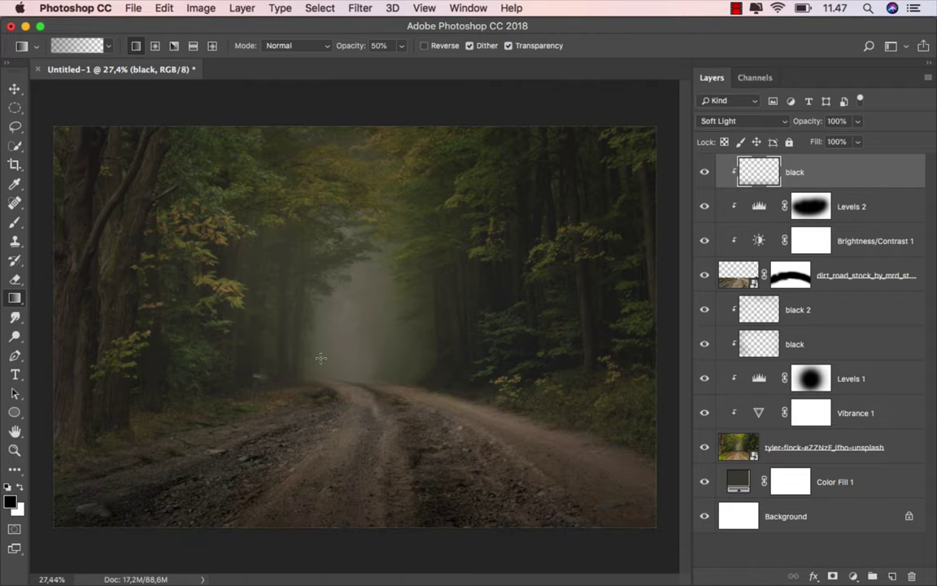
- Compare the black layer on and off and lower its Fill to 85%
click(15, 88)
scroll(324, 379, up, 1)
scroll(324, 378, up, 1)
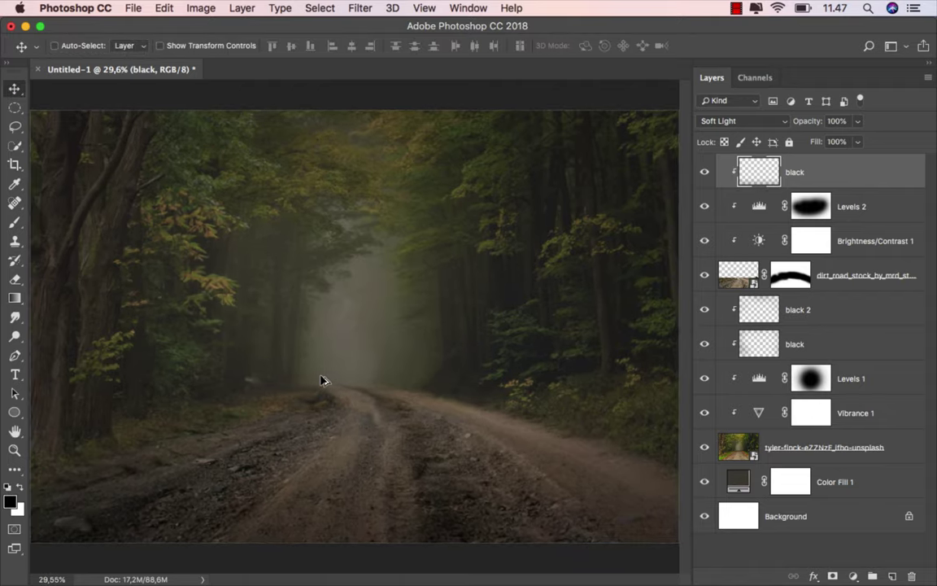
scroll(322, 380, up, 1)
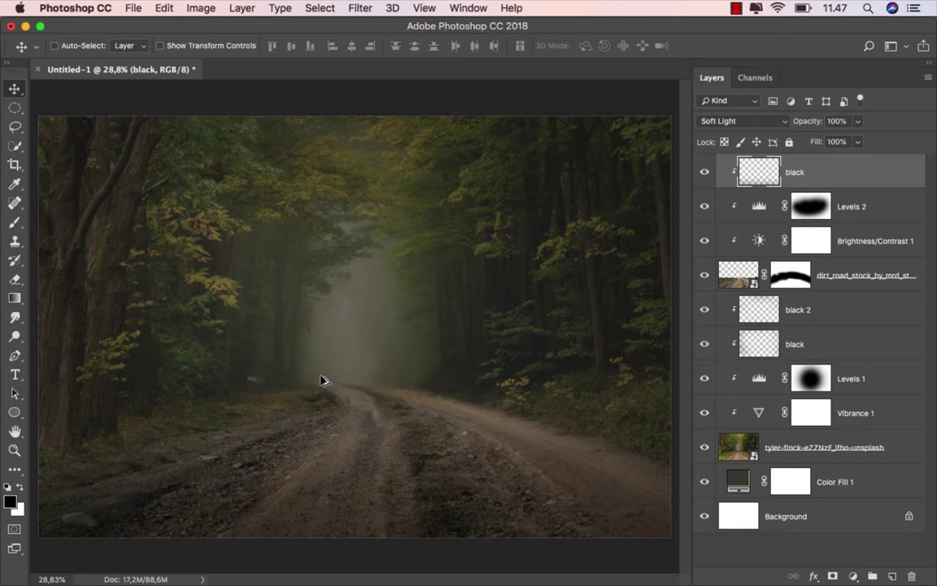
click(706, 171)
click(706, 172)
click(857, 143)
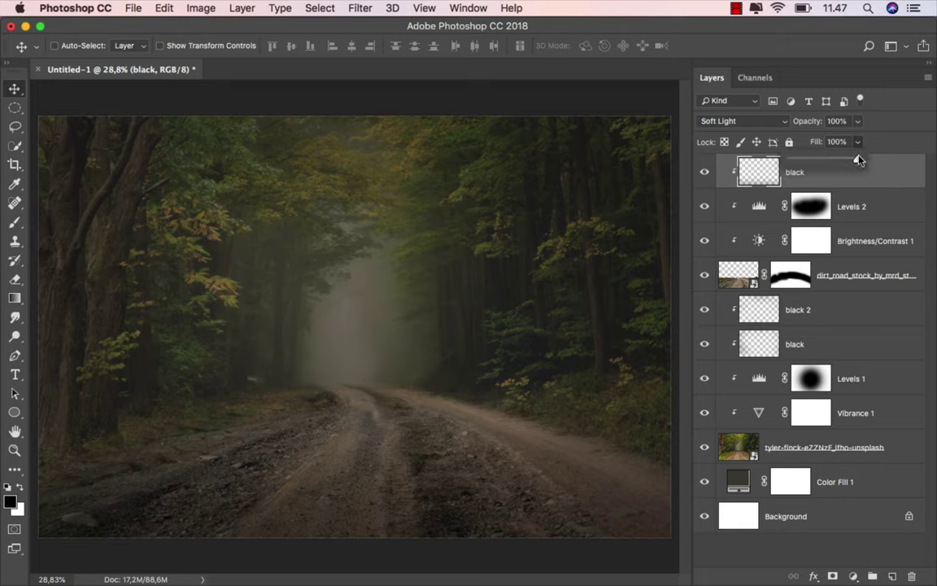
drag(848, 161, 820, 175)
- Add an Overlay layer named 'color light' above black 2, with the Brush's foreground Color Picker open
click(826, 310)
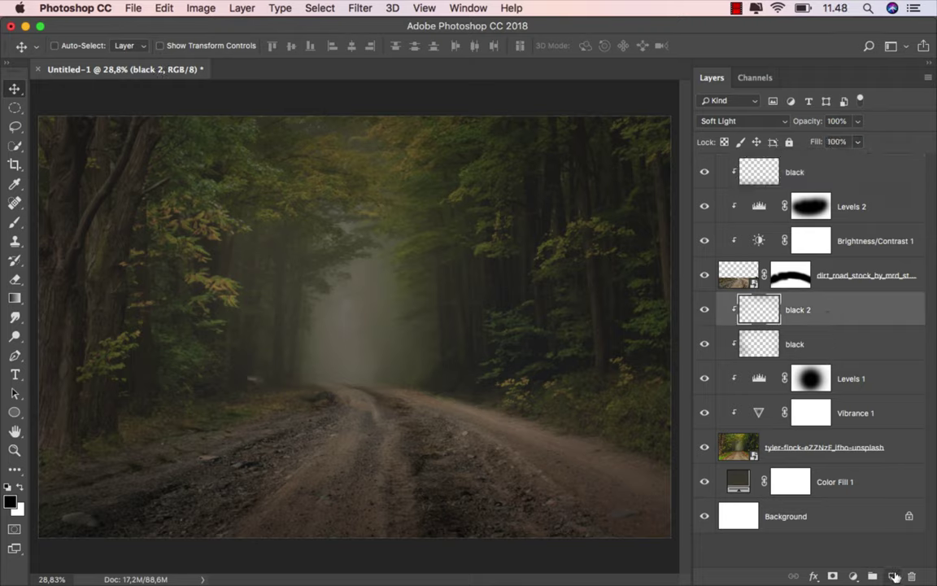
click(894, 575)
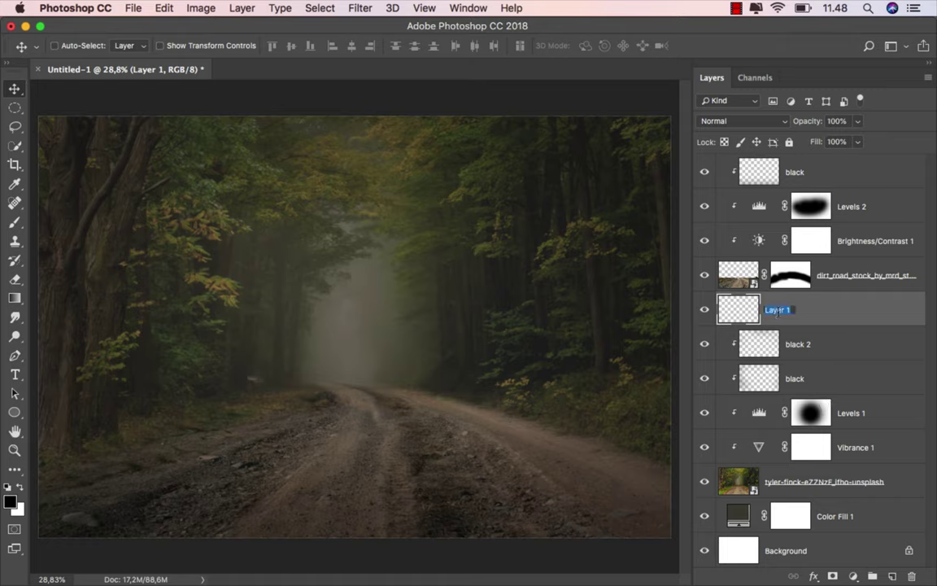
text(color light)
key(Return)
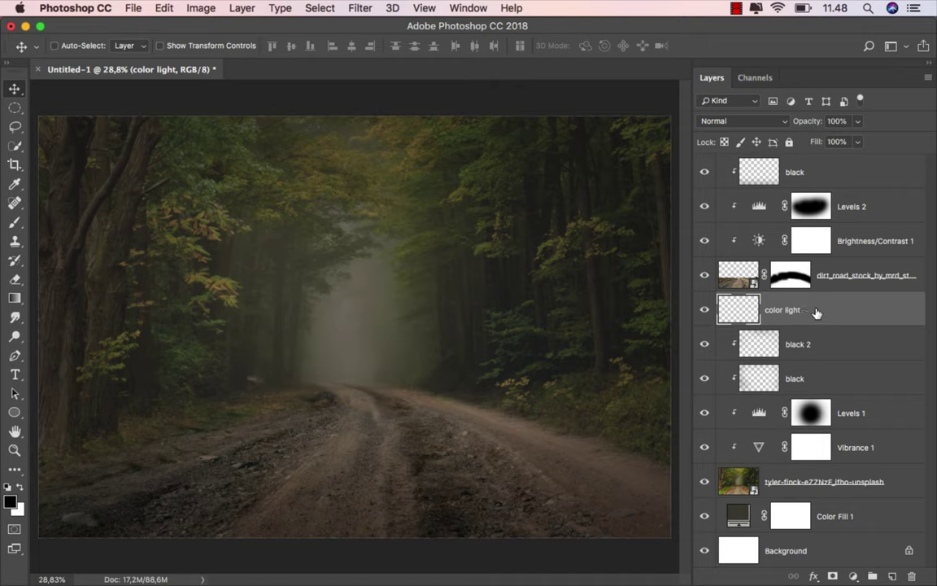
click(718, 124)
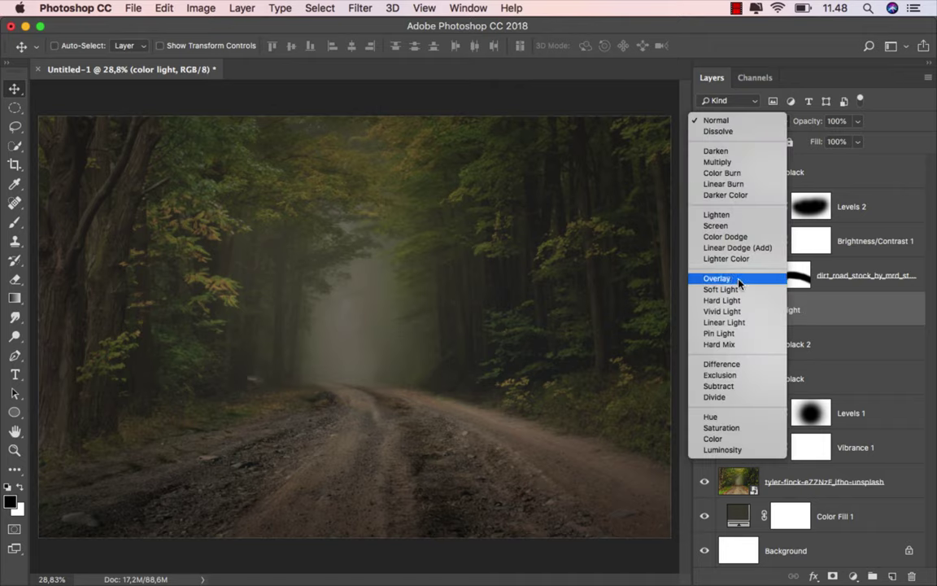
click(744, 281)
click(15, 220)
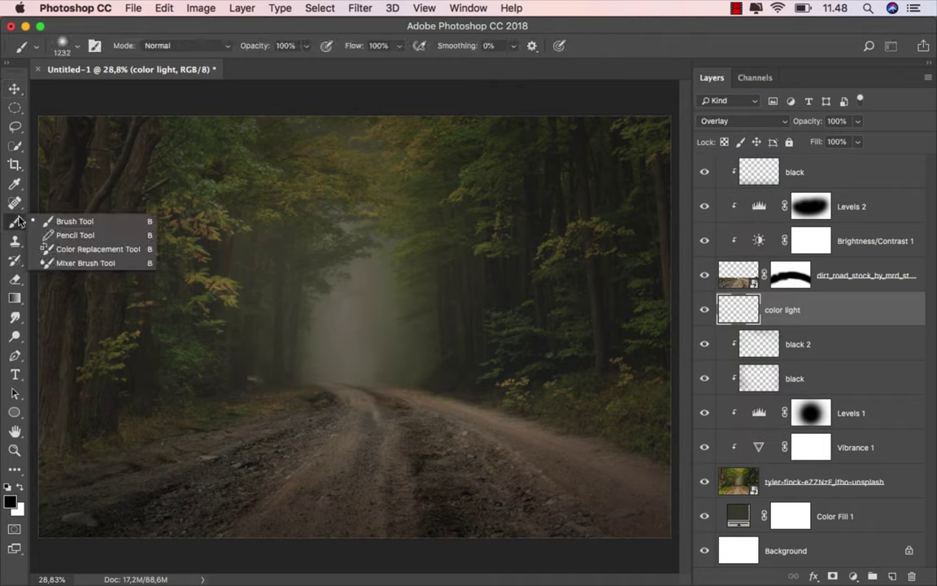
click(11, 500)
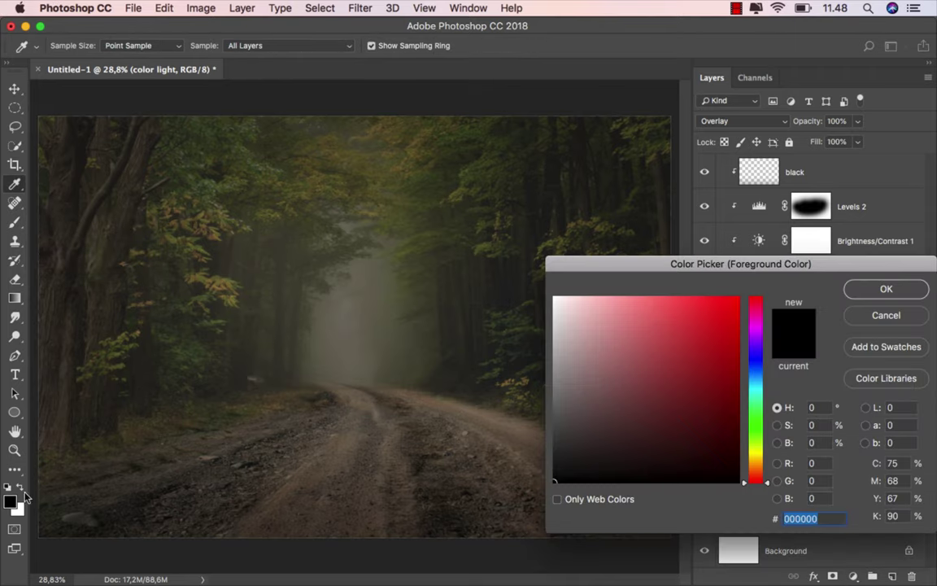
- Choose a bright saturated yellow and dab a soft glow at the road's end
drag(627, 265, 587, 267)
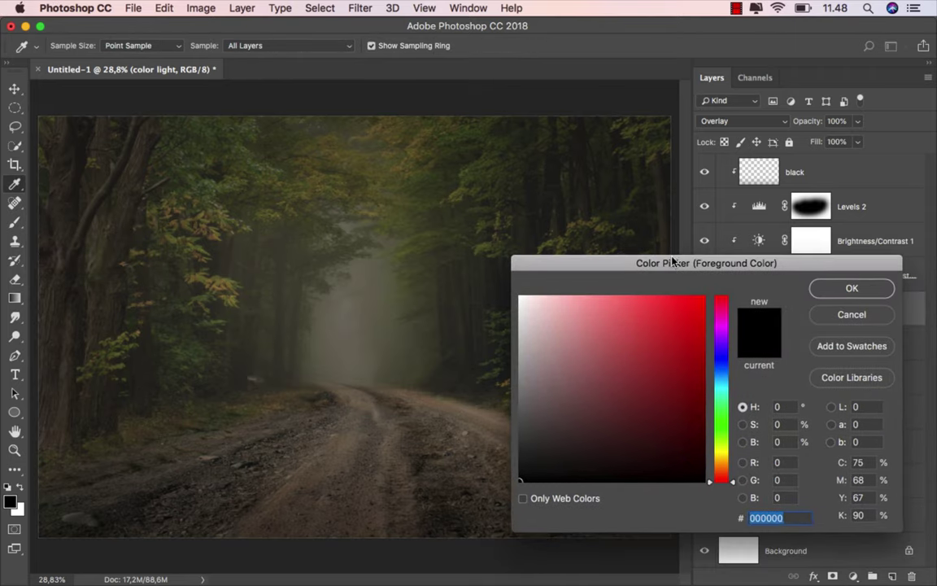
drag(647, 321, 719, 285)
drag(712, 390, 722, 458)
click(837, 292)
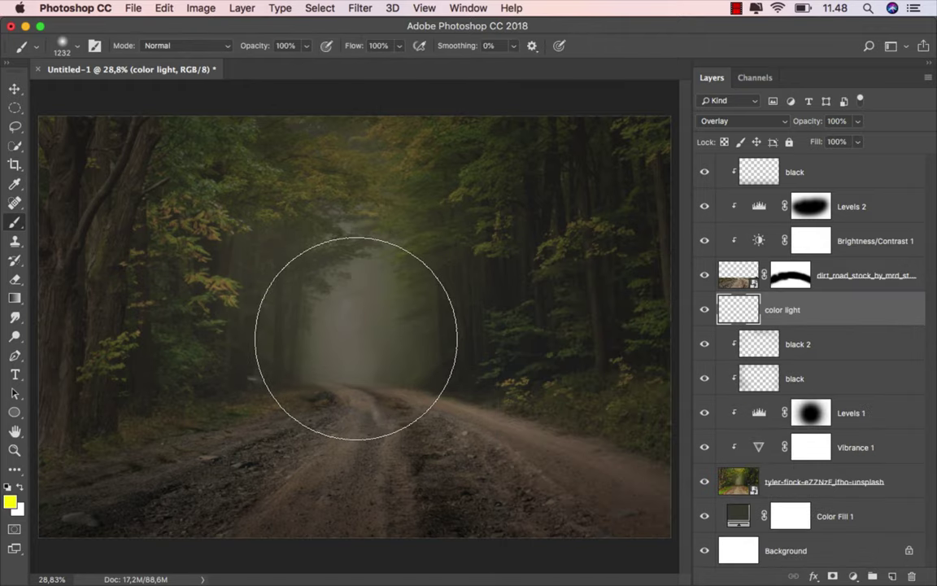
click(355, 343)
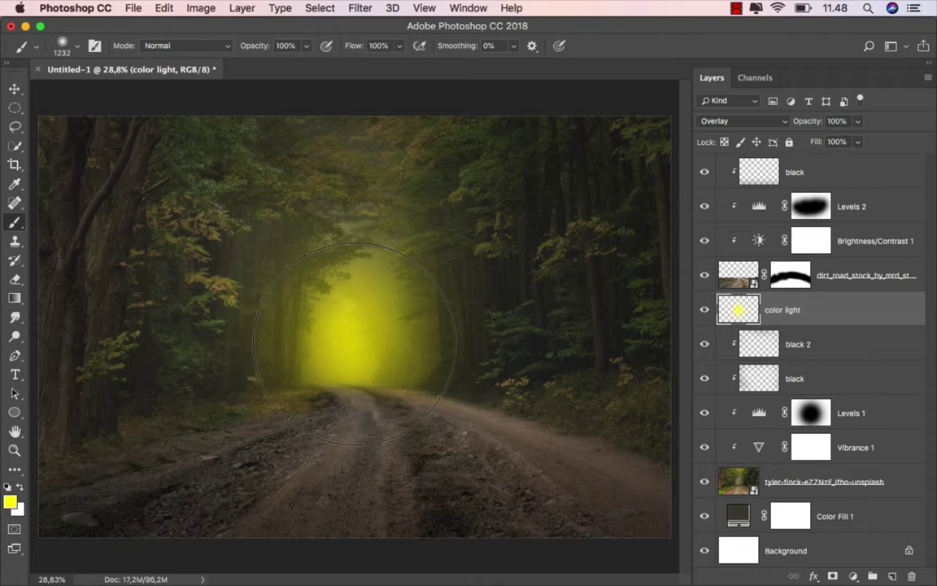
- Free-transform the glow, scaling it up to about 187% × 177%
click(14, 88)
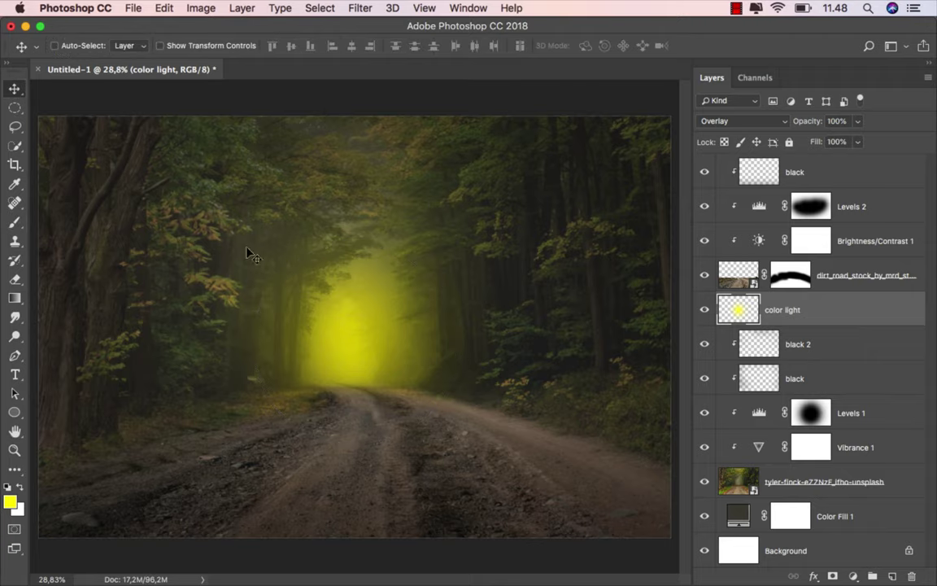
key(ctrl+t)
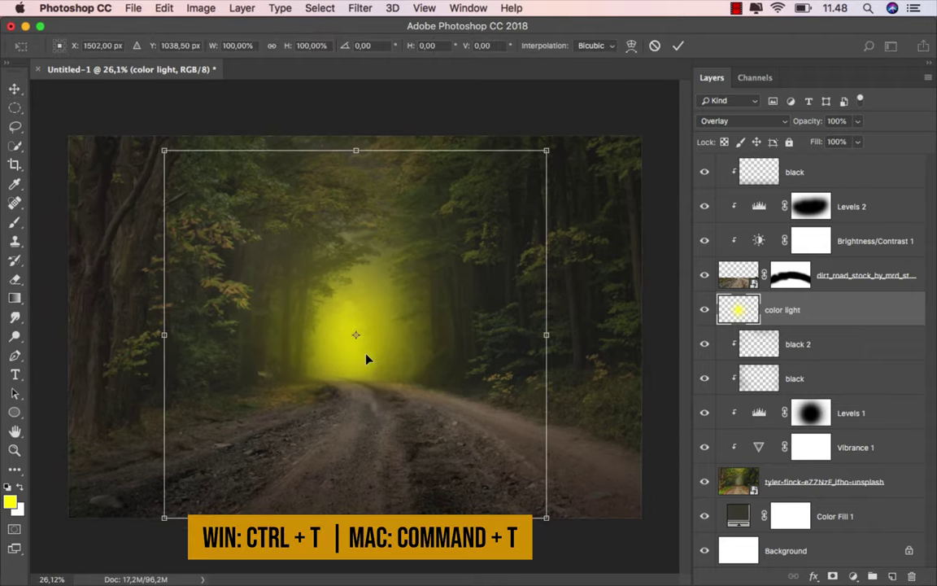
scroll(366, 359, down, 2)
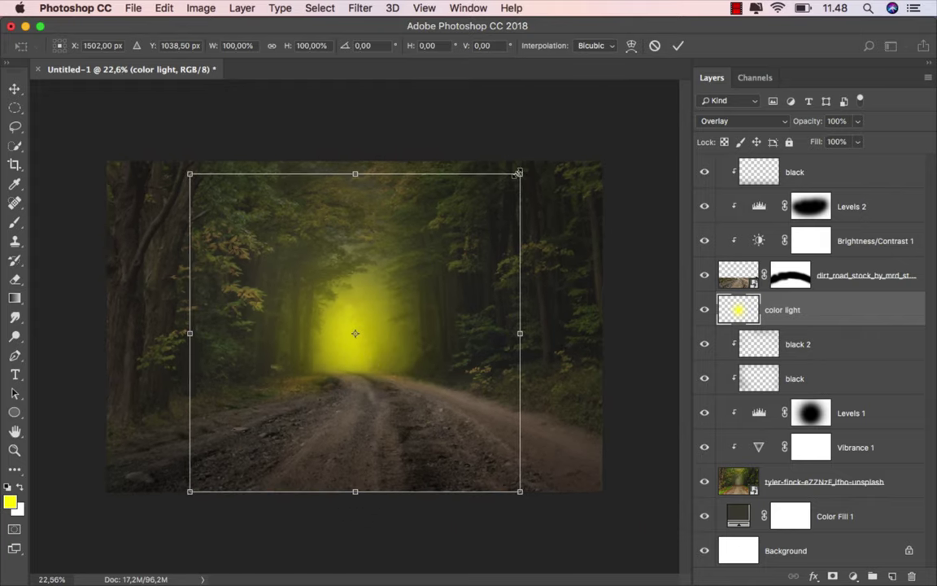
drag(518, 173, 685, 79)
drag(667, 86, 679, 88)
scroll(527, 335, down, 1)
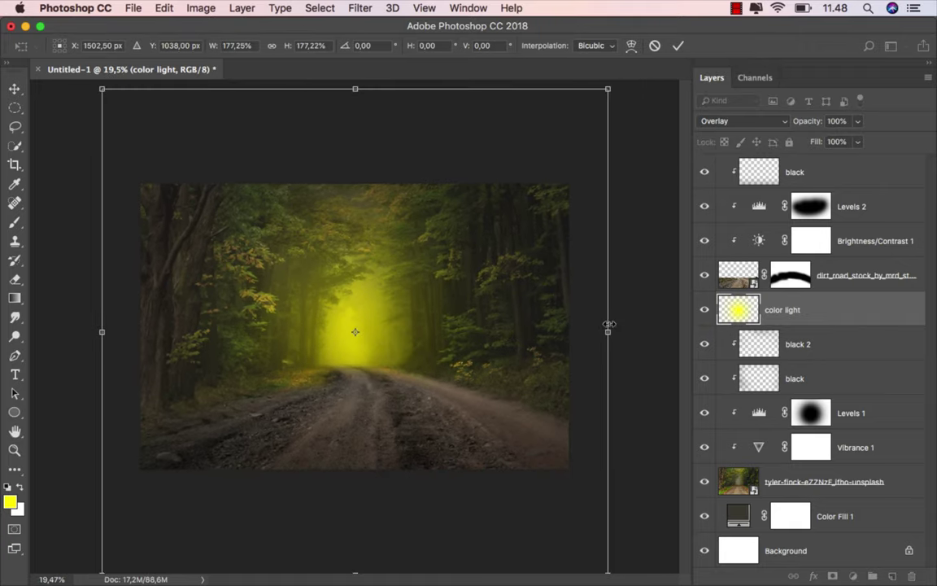
mouse_move(607, 331)
mouse_down()
mouse_move(643, 329)
mouse_move(621, 325)
mouse_up()
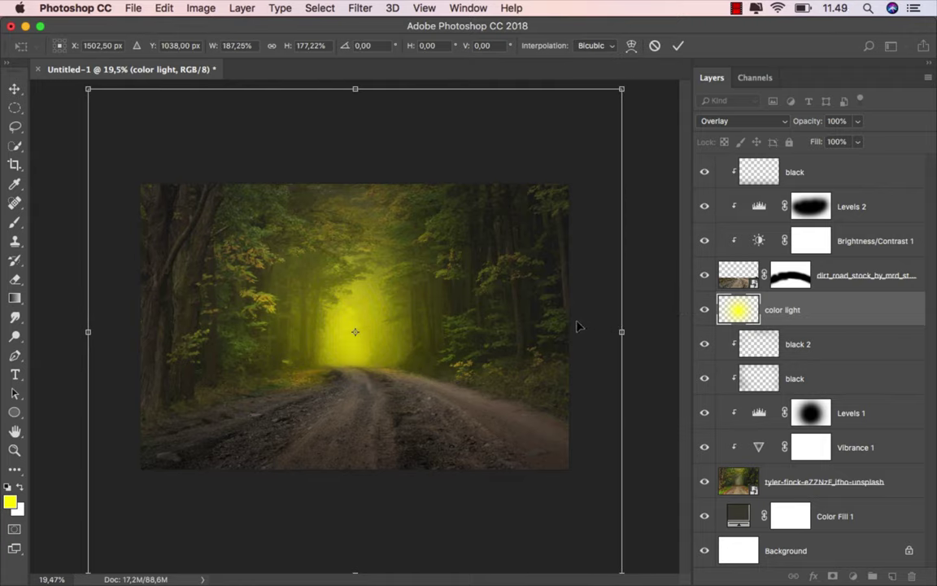
- Commit the resize, duplicate color light, move the copy to the top, and clip it
click(677, 45)
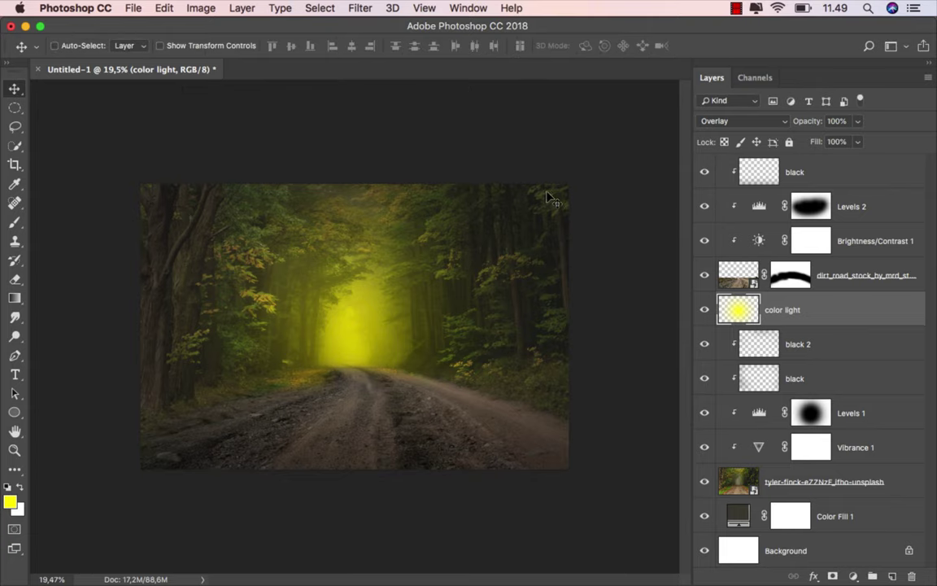
scroll(385, 342, up, 3)
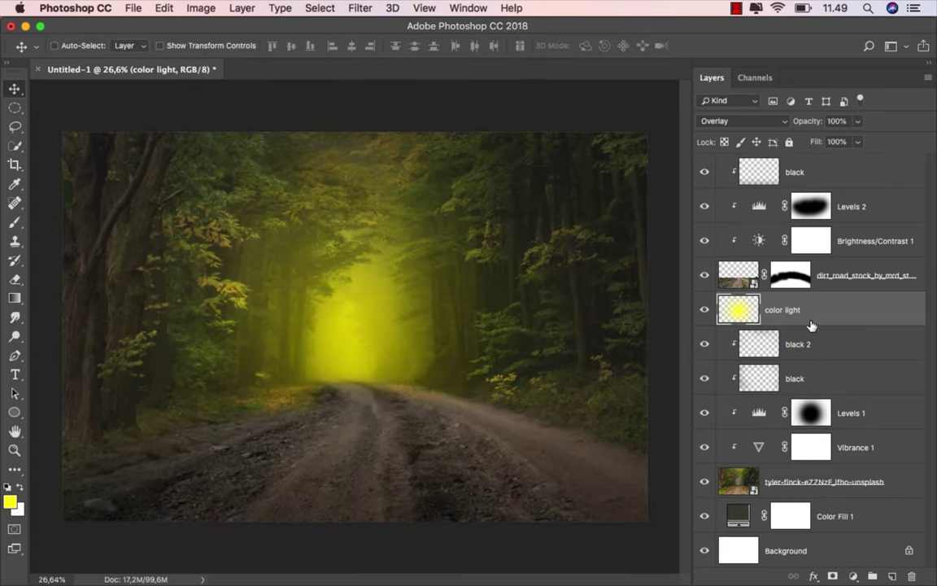
key(cmd+j)
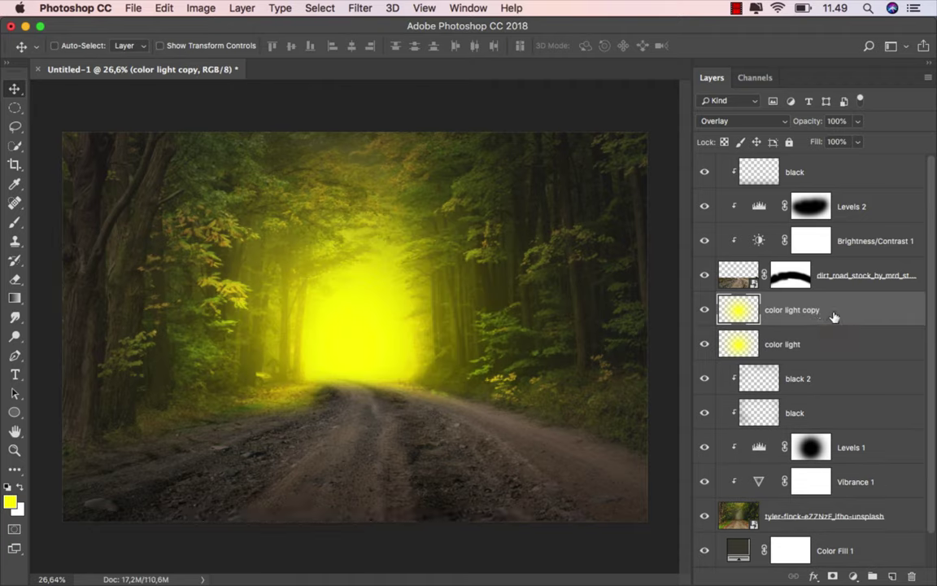
drag(835, 313, 829, 162)
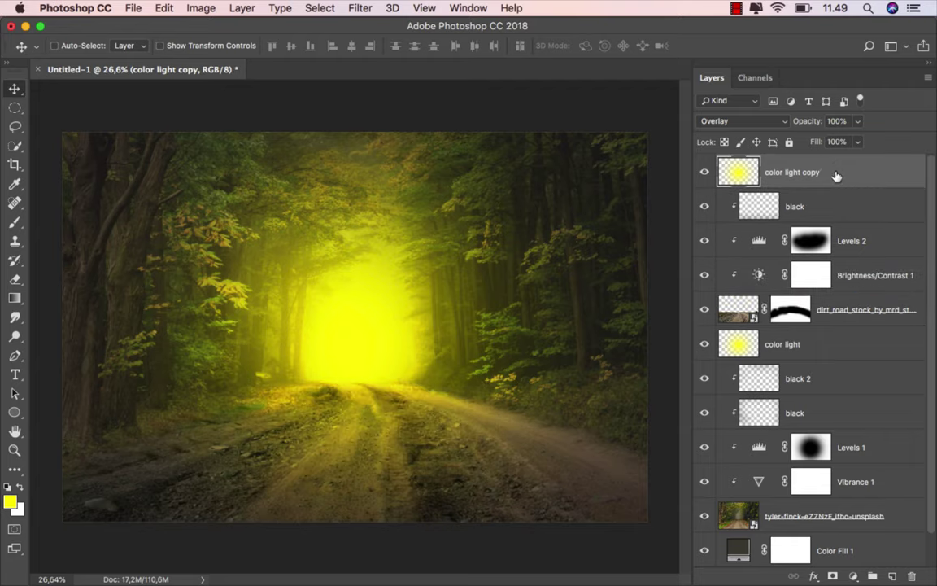
right_click(835, 176)
click(742, 419)
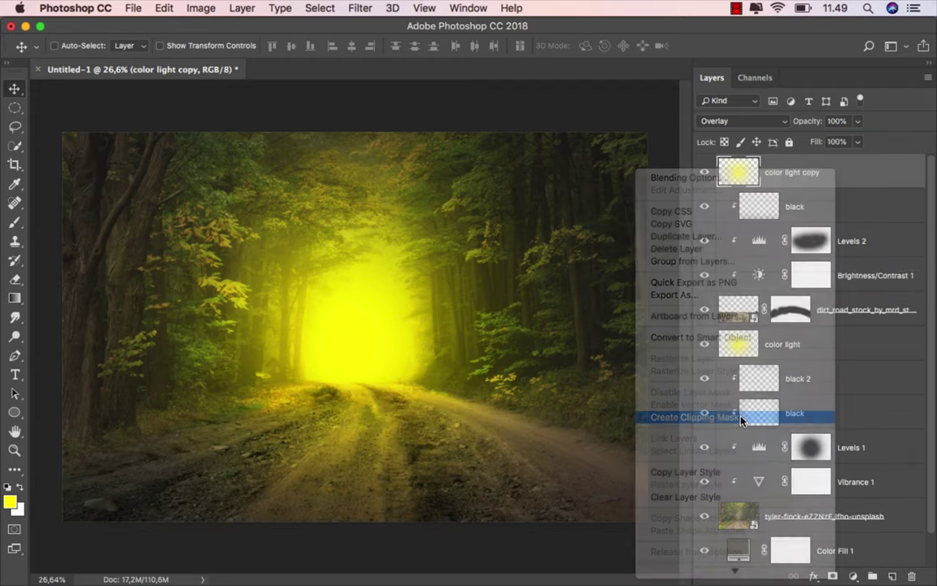
- Nudge the glow copy down about 1.48 cm, comparing it on and off
click(704, 175)
click(704, 175)
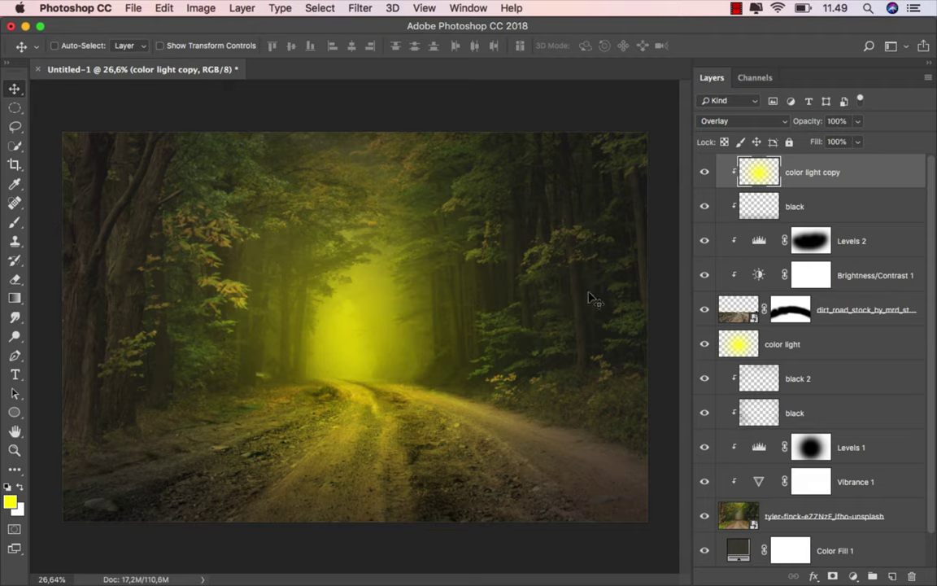
drag(368, 446, 370, 421)
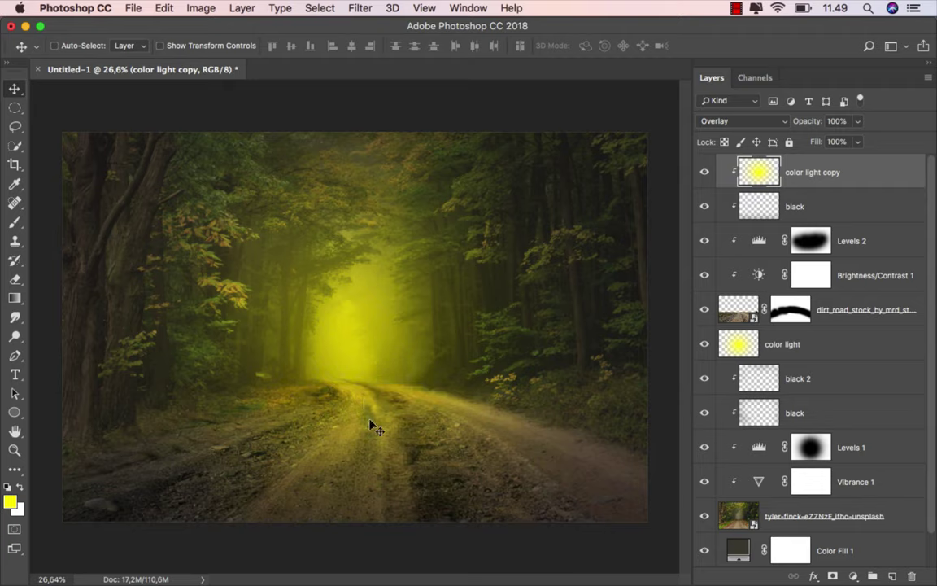
click(703, 174)
click(703, 173)
- Add a new clipped layer named 'color' above black 2
click(818, 375)
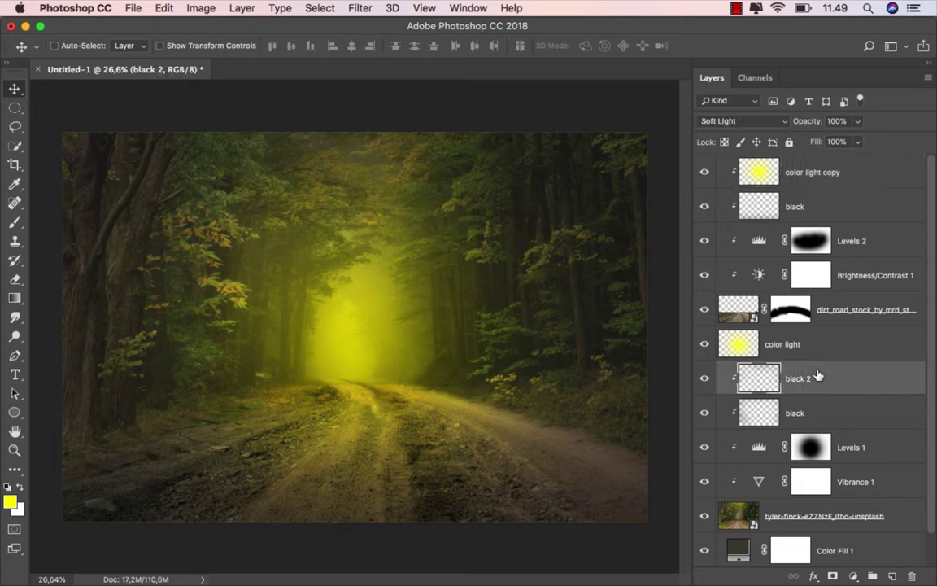
key(ctrl+alt+shift+n)
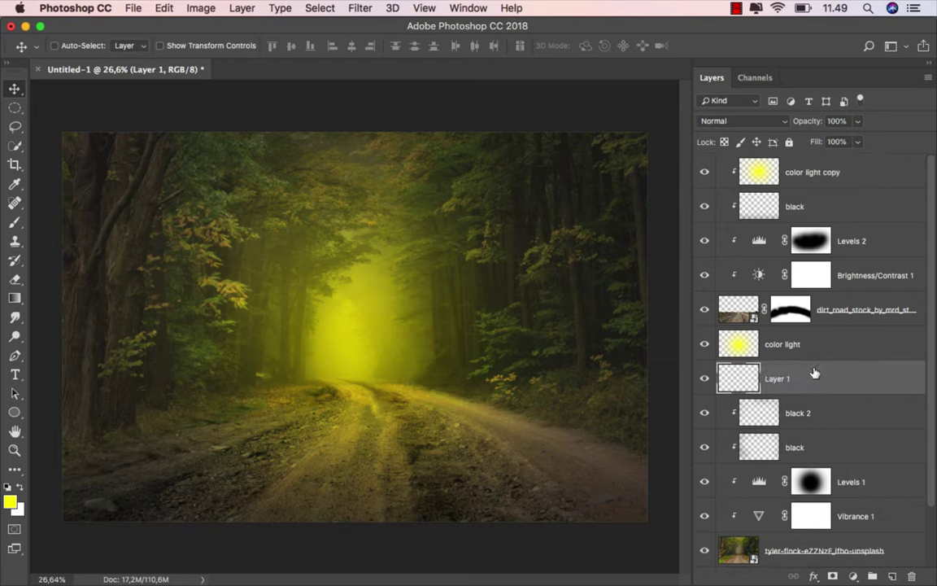
right_click(814, 372)
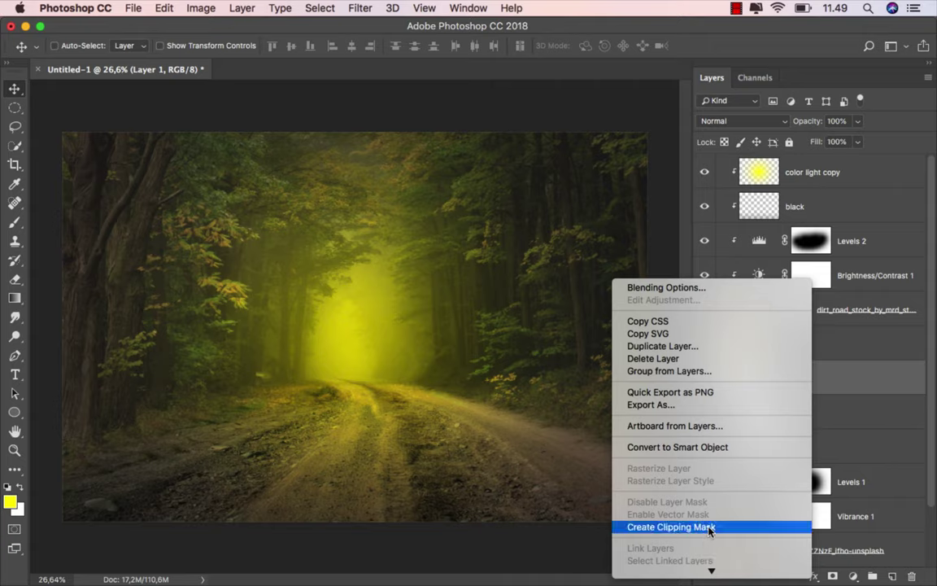
click(709, 527)
scroll(757, 377, down, 1)
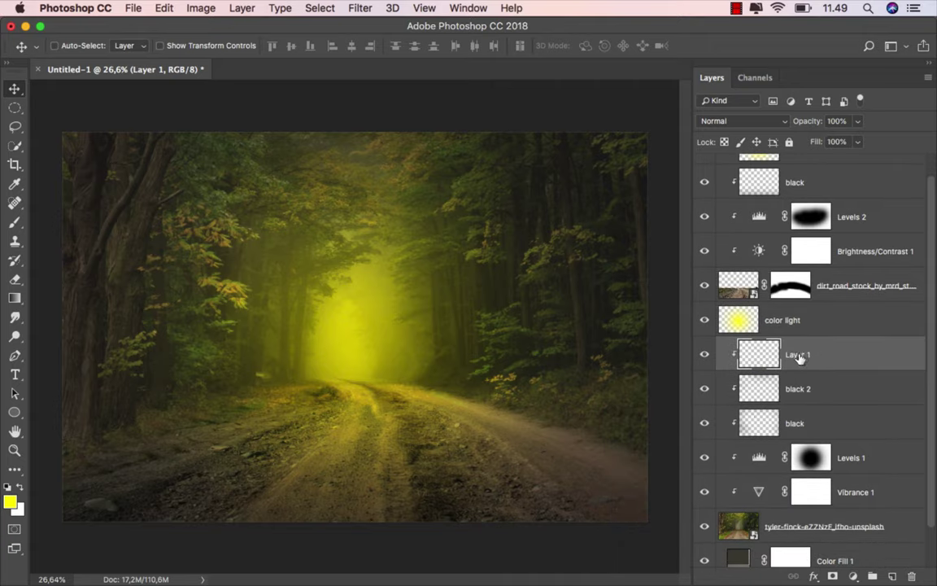
text(color)
key(Return)
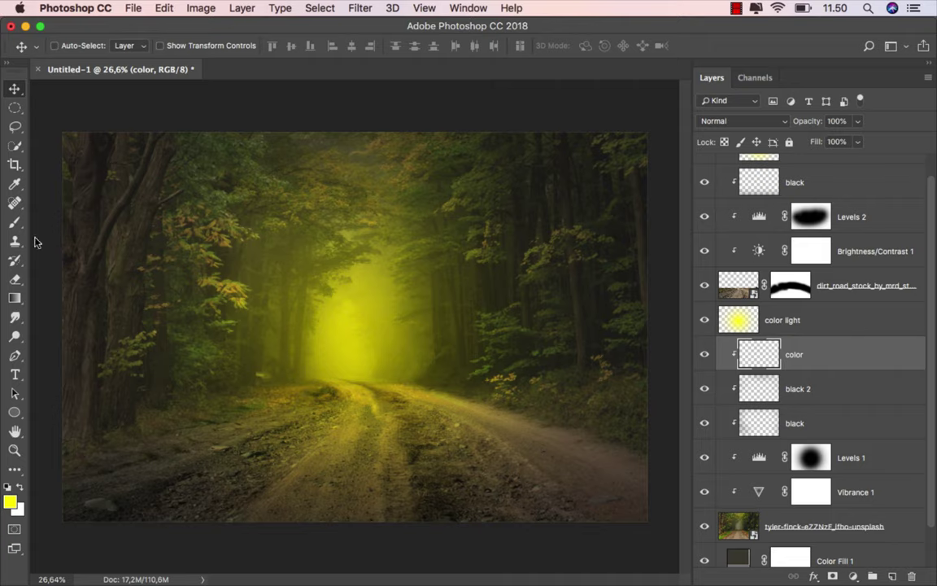
- Set the brush foreground colour to a muted darker yellow, #c8ba02
click(15, 222)
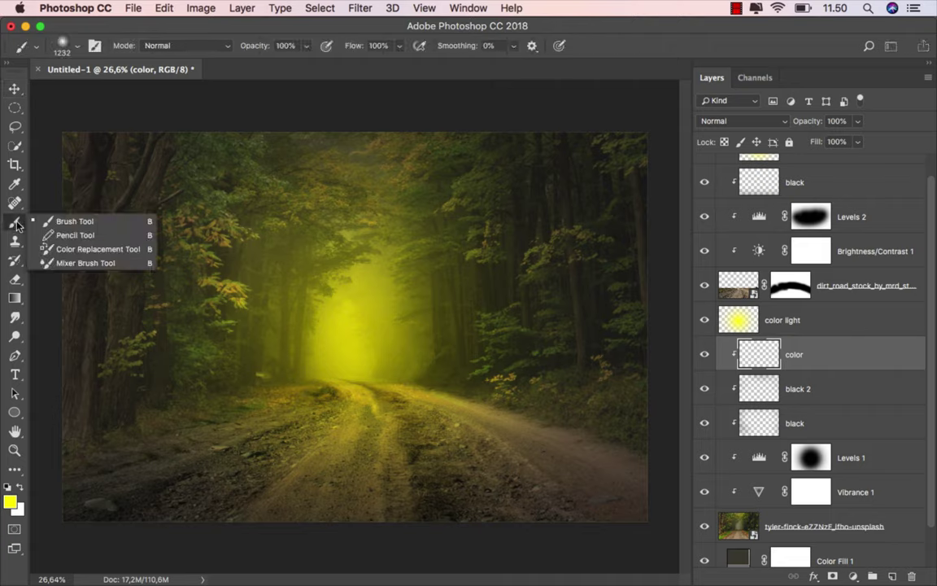
click(10, 501)
click(379, 340)
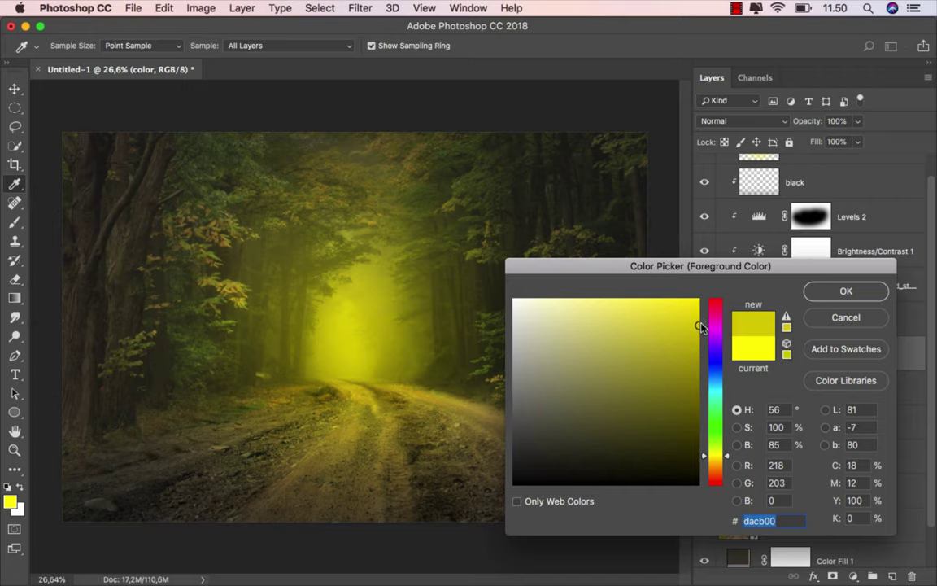
drag(701, 327, 698, 338)
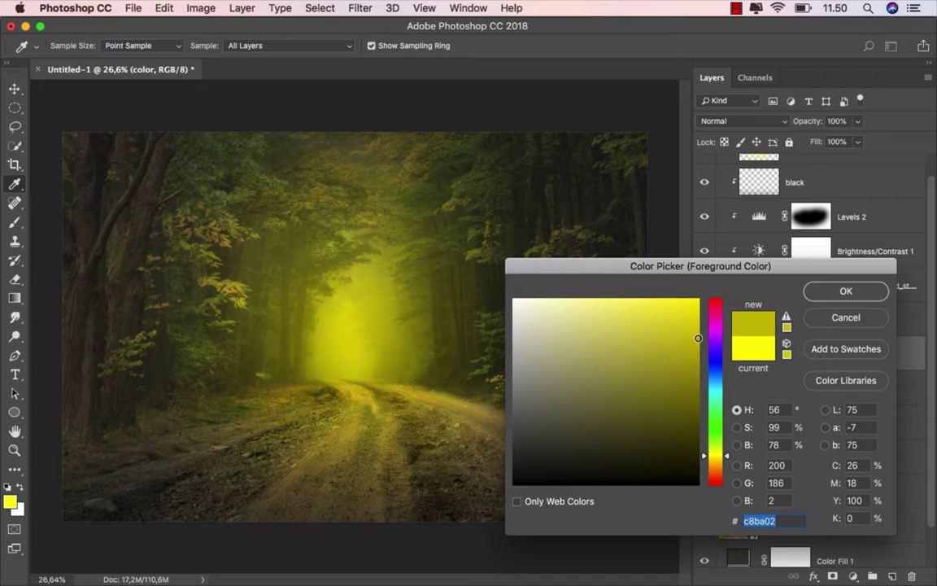
key(Return)
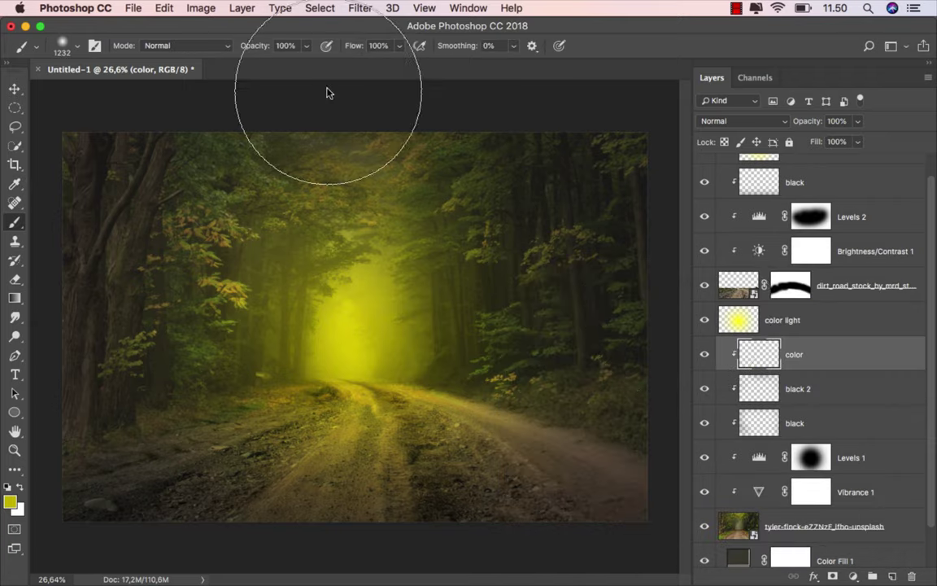
- Paint faint 5%-opacity yellow over the road and trees, then compare it on and off
click(306, 45)
drag(248, 65, 226, 65)
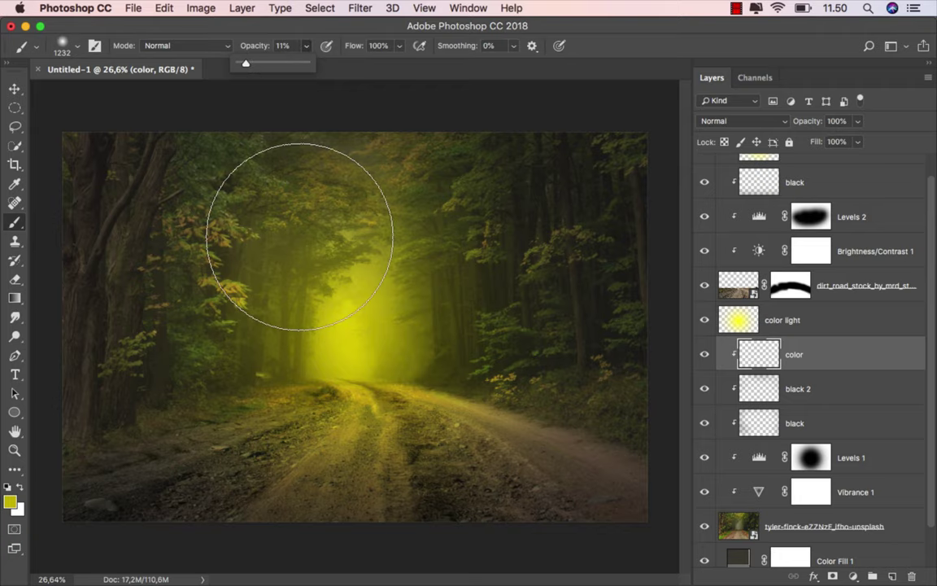
mouse_move(297, 324)
mouse_down()
mouse_move(261, 366)
mouse_move(241, 344)
mouse_move(215, 376)
mouse_up()
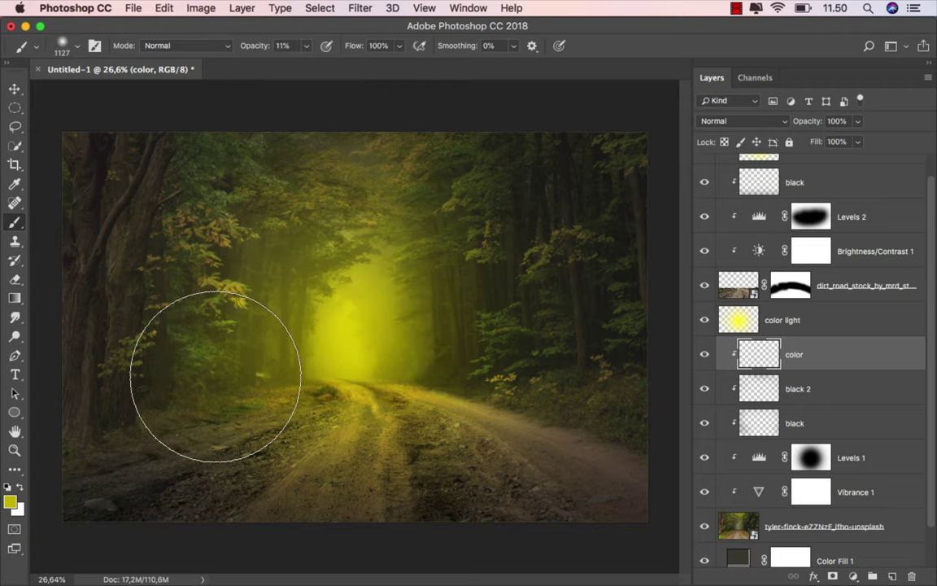
click(306, 46)
drag(301, 67, 302, 67)
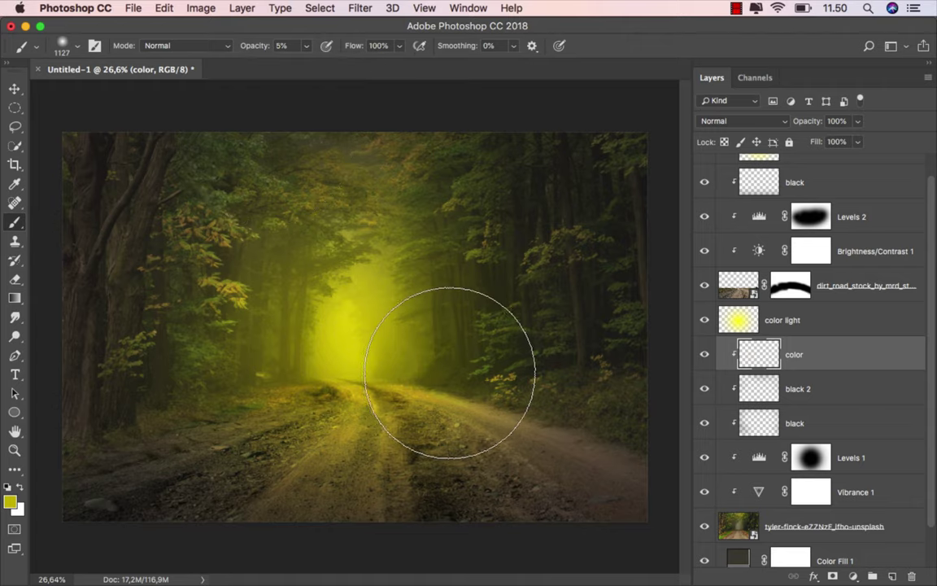
mouse_move(499, 373)
mouse_down()
mouse_move(521, 390)
mouse_move(289, 388)
mouse_move(198, 397)
mouse_move(177, 414)
mouse_move(200, 341)
mouse_move(247, 293)
mouse_move(477, 341)
mouse_move(539, 398)
mouse_move(398, 418)
mouse_move(220, 398)
mouse_move(267, 380)
mouse_up()
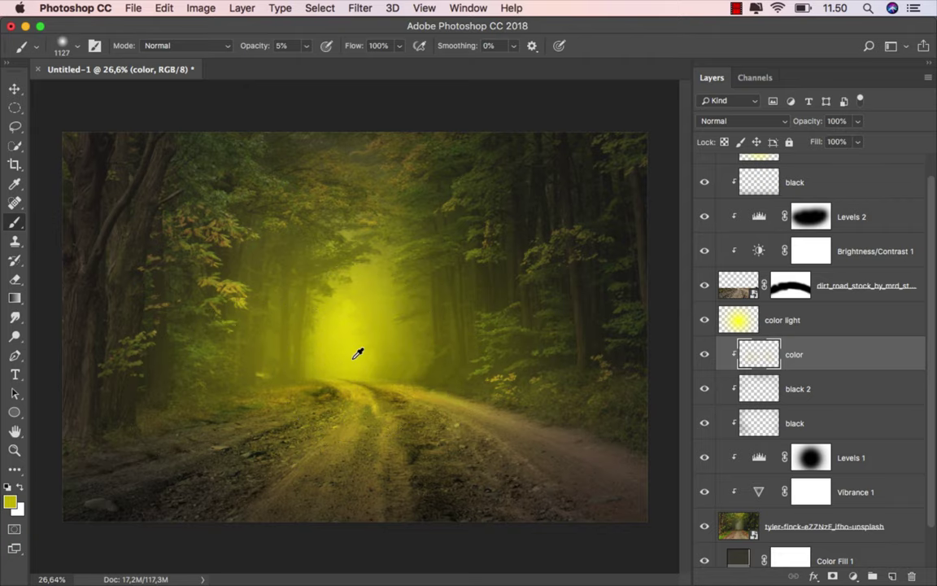
scroll(359, 356, up, 1)
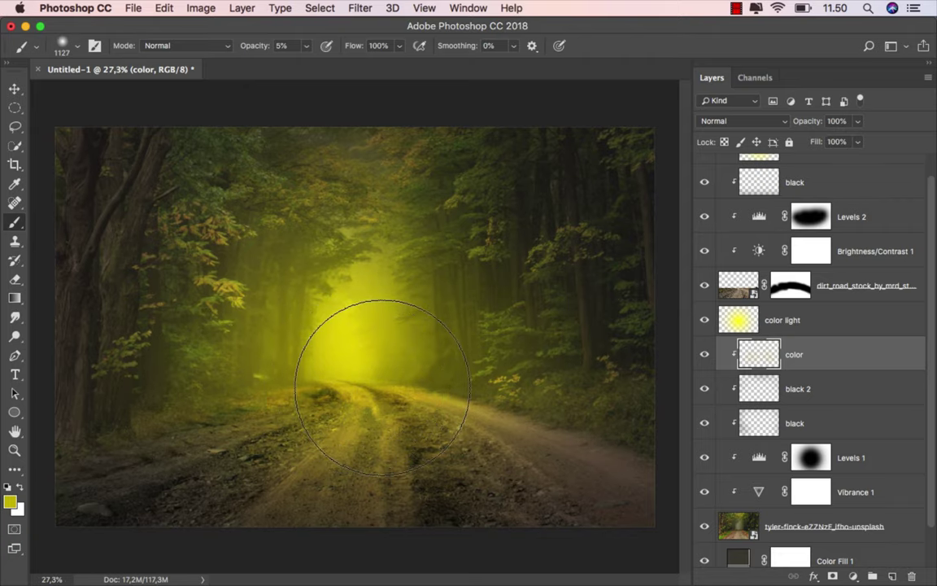
click(704, 355)
click(703, 355)
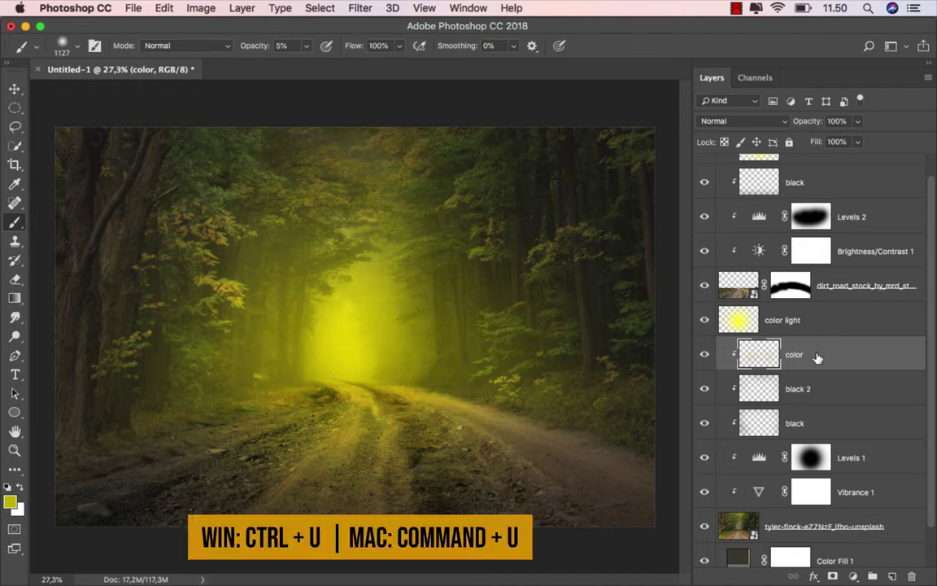
- Shift the hue of the painted color layer with Hue/Saturation and compare it on and off
key(super+u)
mouse_move(777, 314)
mouse_down()
mouse_move(748, 348)
mouse_move(746, 337)
mouse_up()
mouse_move(716, 410)
mouse_down()
mouse_move(724, 411)
mouse_move(710, 410)
mouse_up()
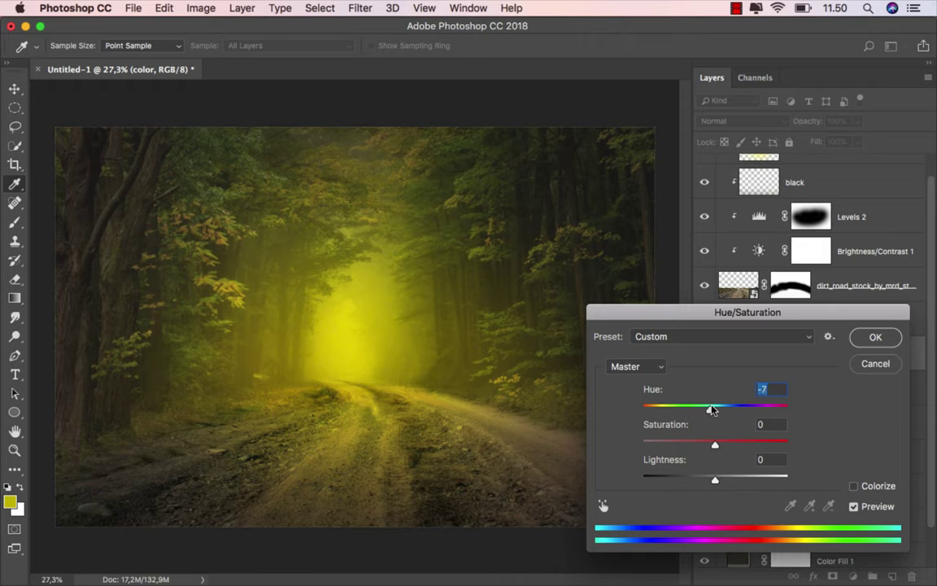
click(862, 343)
click(704, 354)
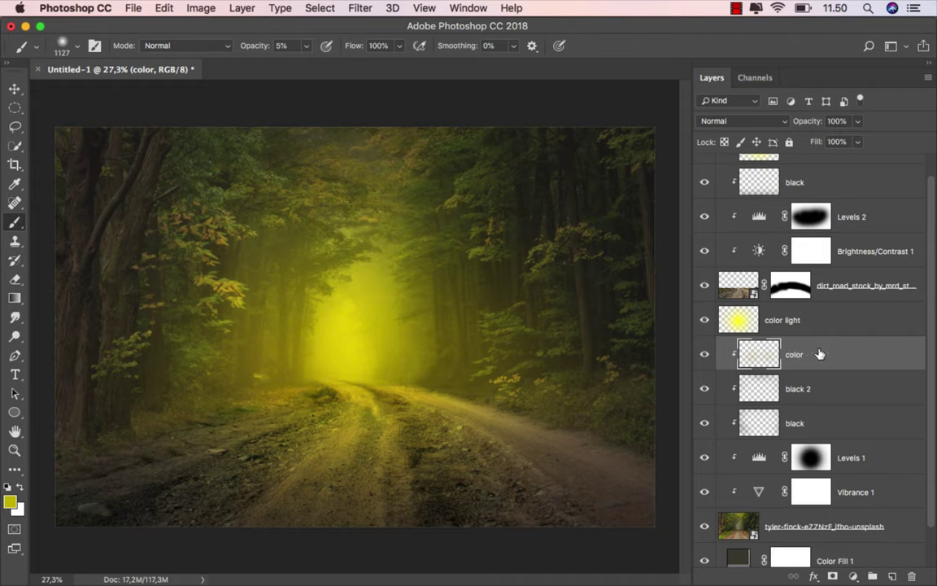
- Place the wooden fence PNG from Finder above the color light copy layer
key(v)
drag(933, 388, 933, 352)
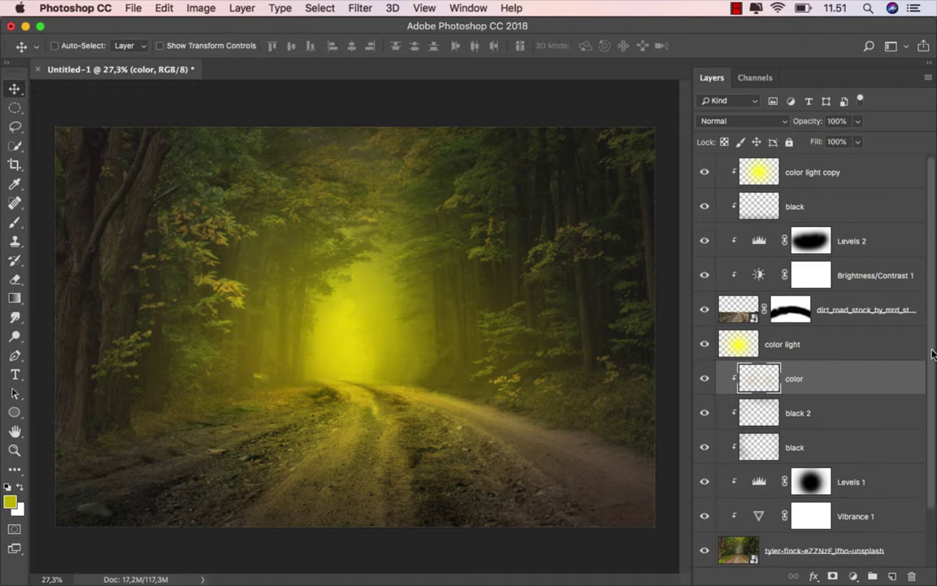
click(863, 175)
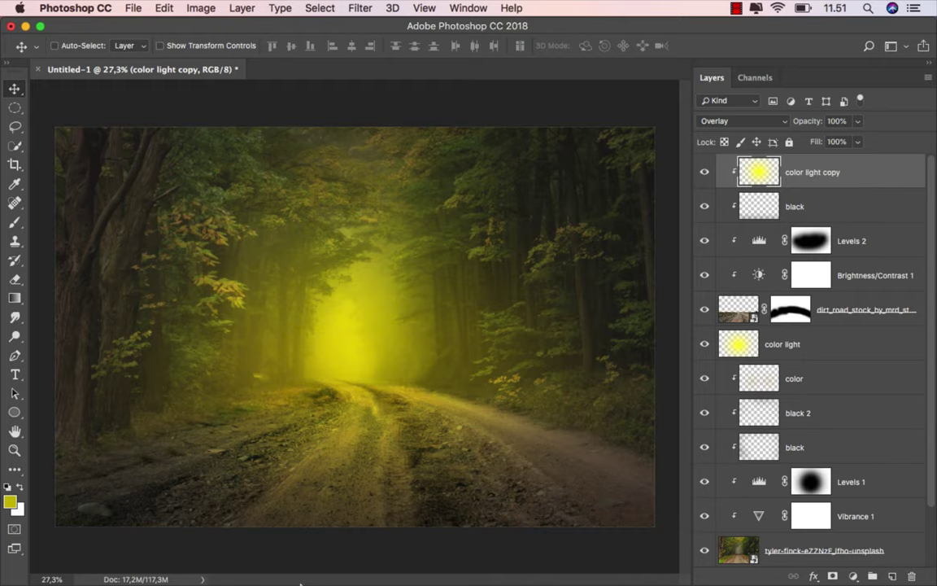
click(366, 553)
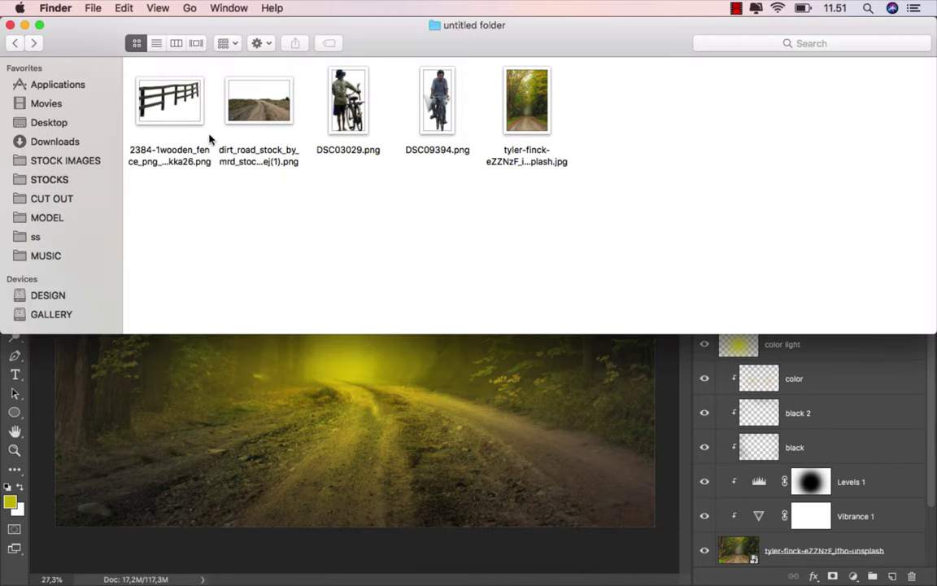
drag(169, 101, 195, 368)
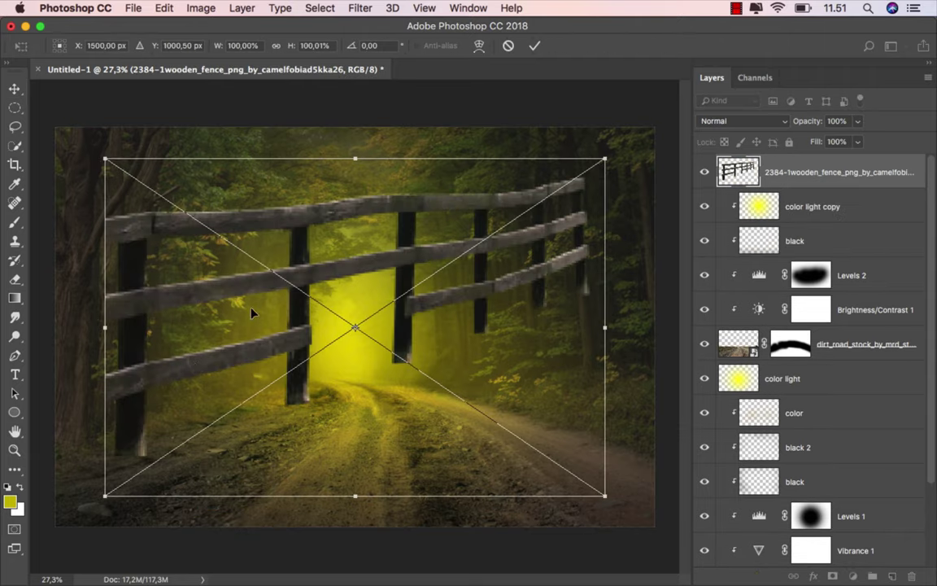
- Shrink the fence to about 40% and position it on the ground left of the road
drag(249, 303, 199, 323)
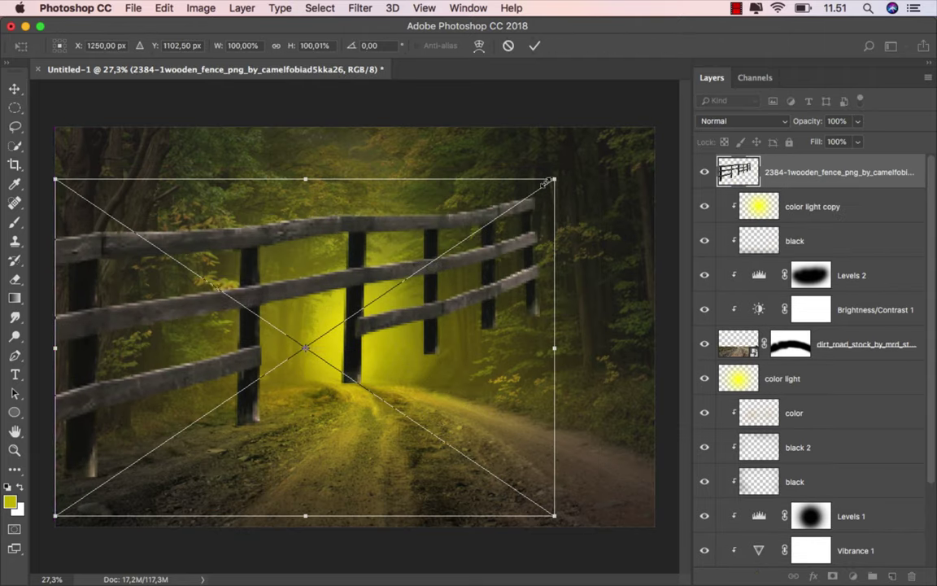
drag(544, 183, 253, 382)
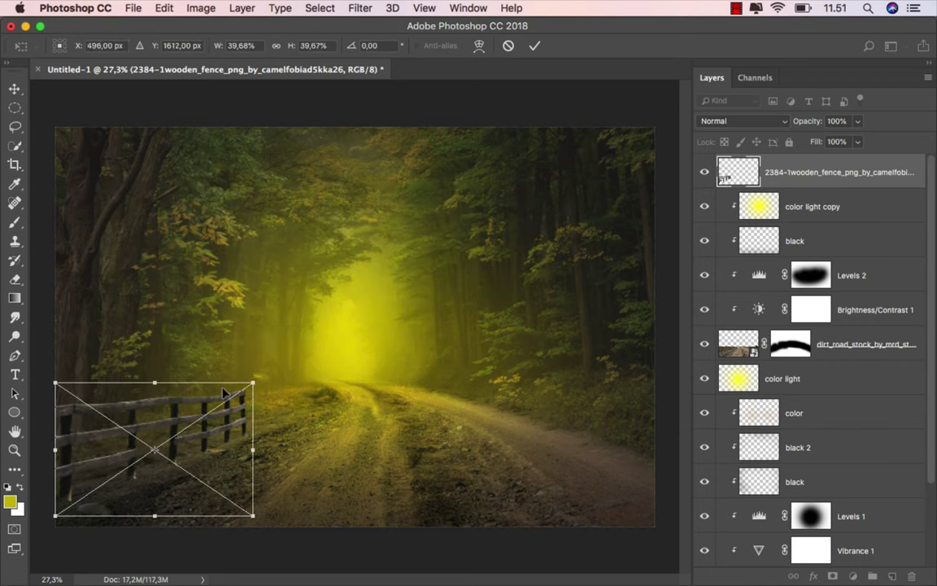
drag(207, 407, 206, 376)
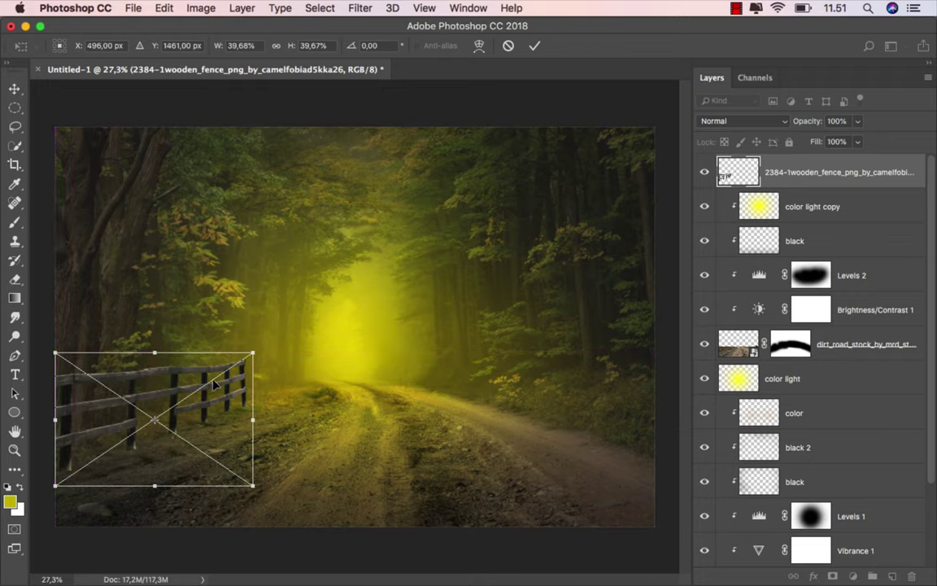
drag(253, 409, 260, 416)
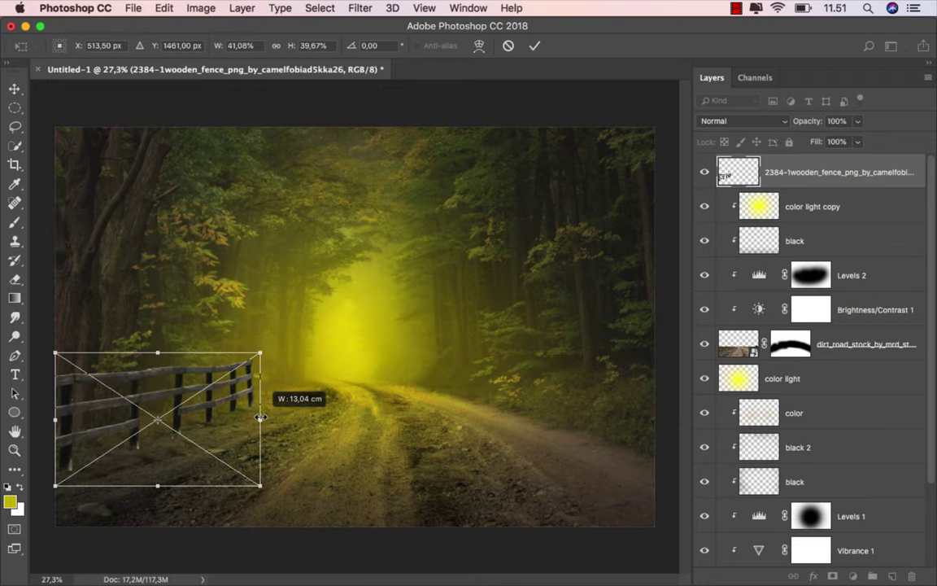
- Distort the fence's right end to follow the road edge and commit the transform
right_click(203, 391)
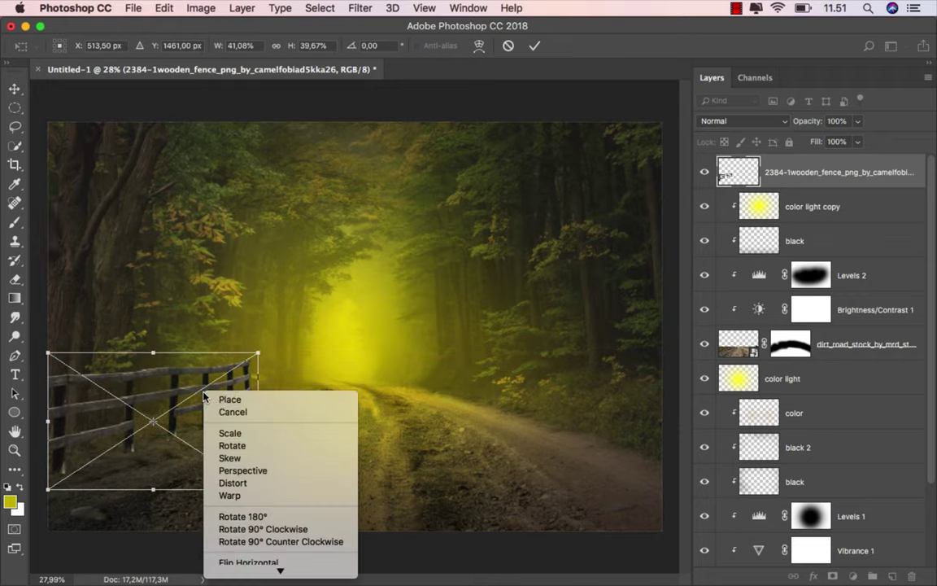
click(234, 483)
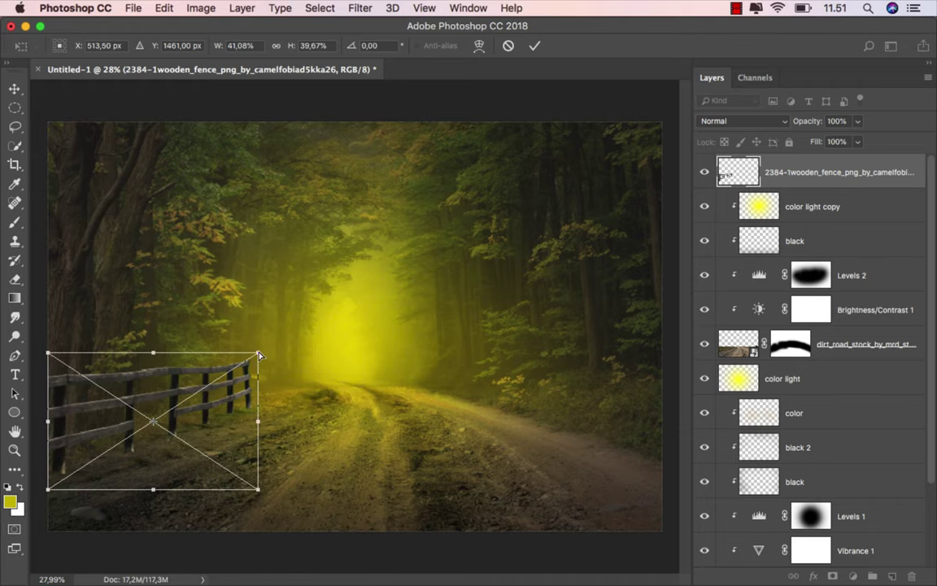
drag(257, 353, 257, 366)
drag(257, 429, 242, 432)
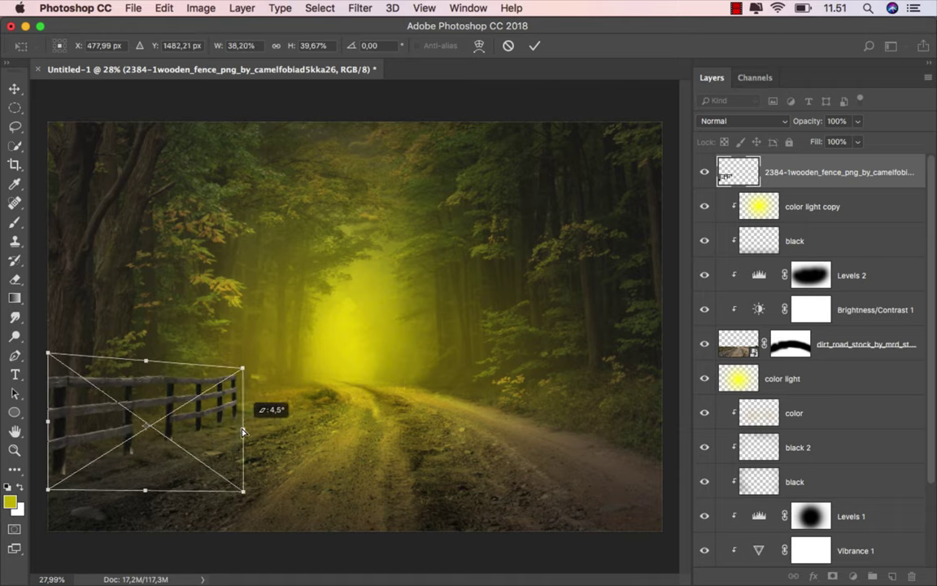
drag(242, 431, 249, 433)
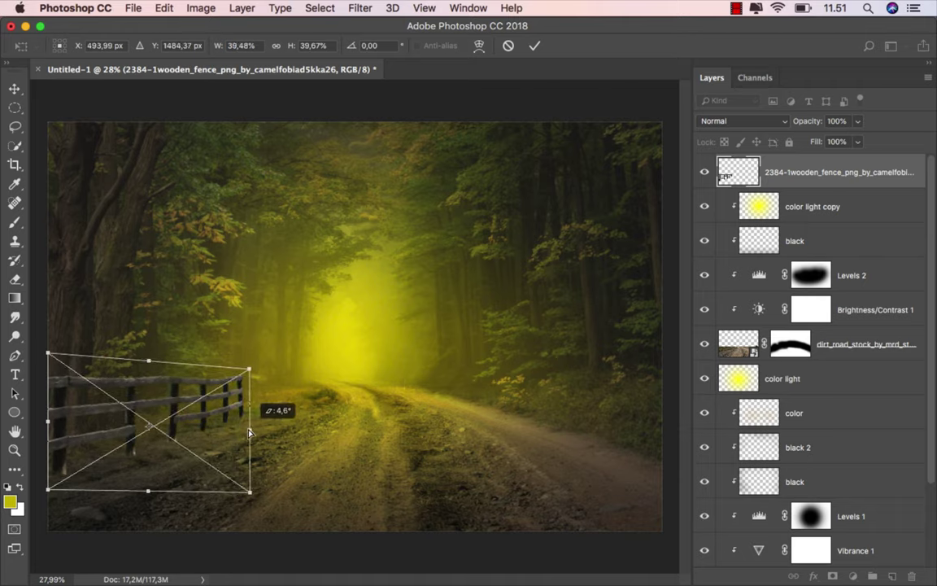
click(535, 46)
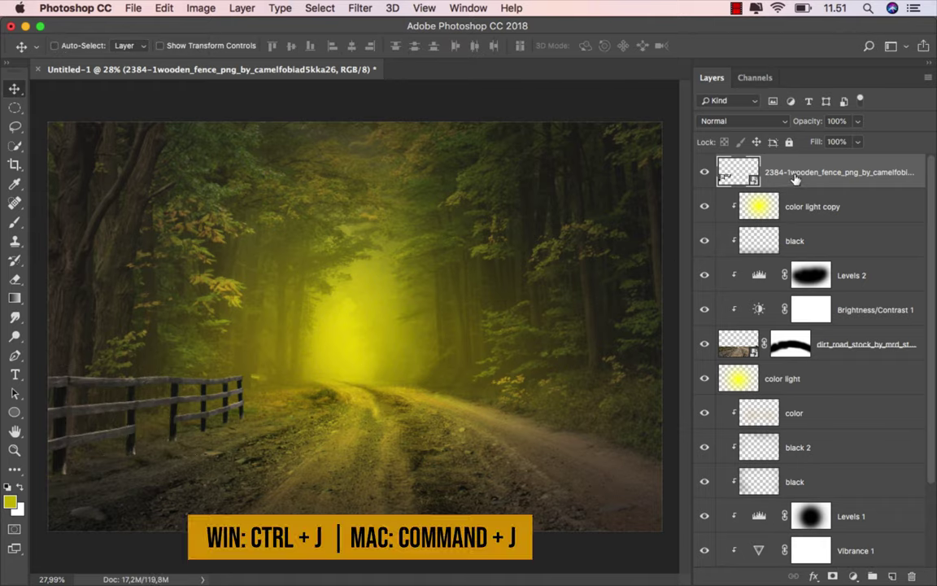
- Duplicate the fence and scale the smaller copy farther down the road
key(ctrl+j)
key(ctrl+t)
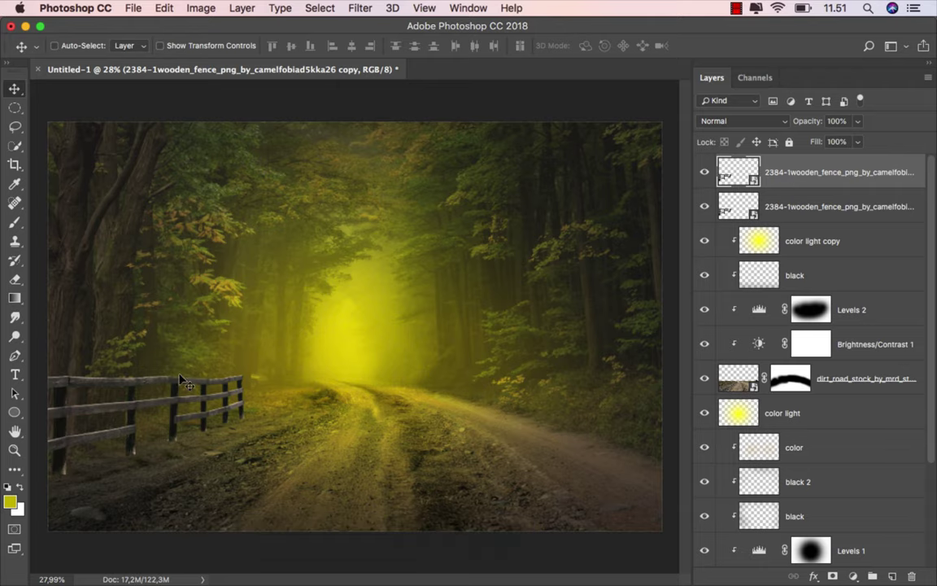
mouse_move(242, 376)
mouse_down()
mouse_move(259, 325)
mouse_move(388, 350)
mouse_move(324, 376)
mouse_up()
scroll(254, 391, up, 3)
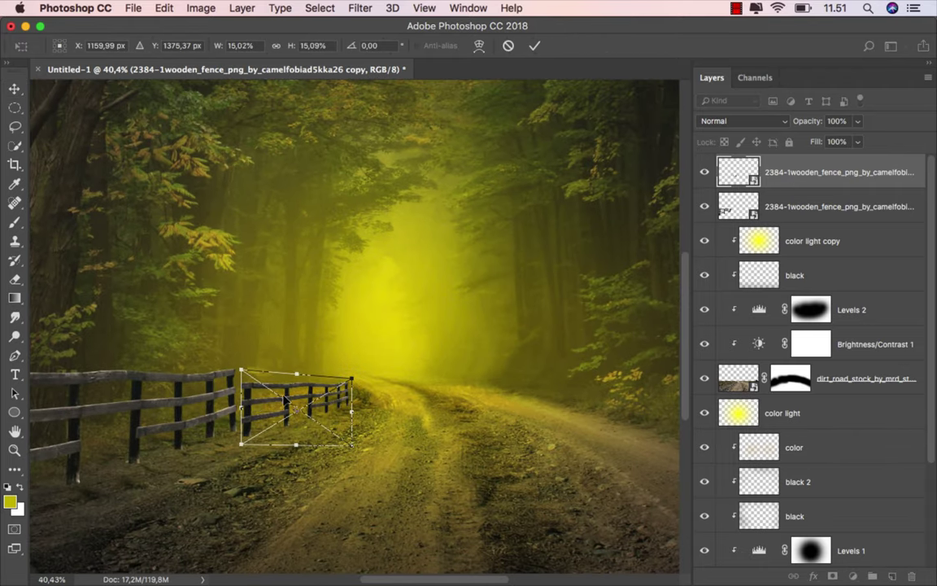
drag(252, 400, 239, 390)
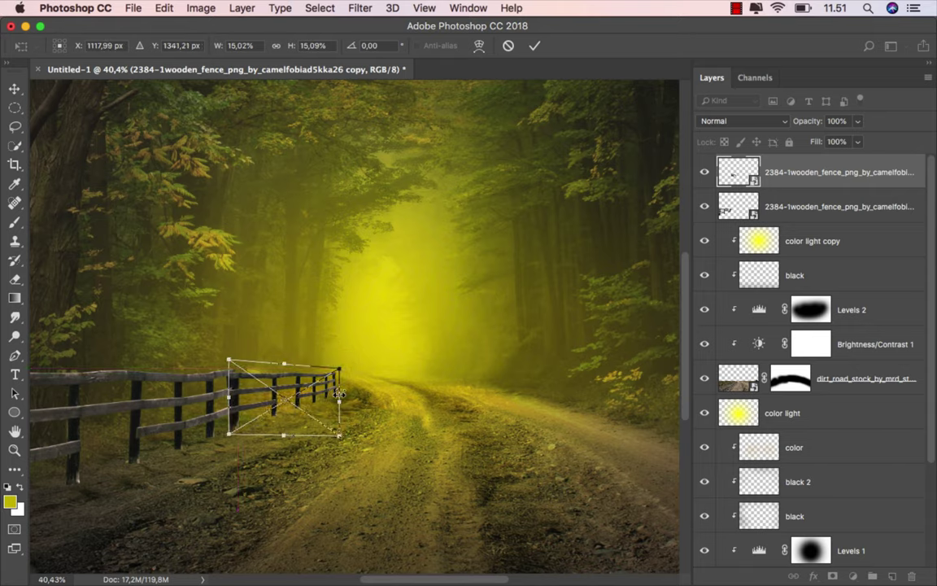
drag(338, 395, 332, 390)
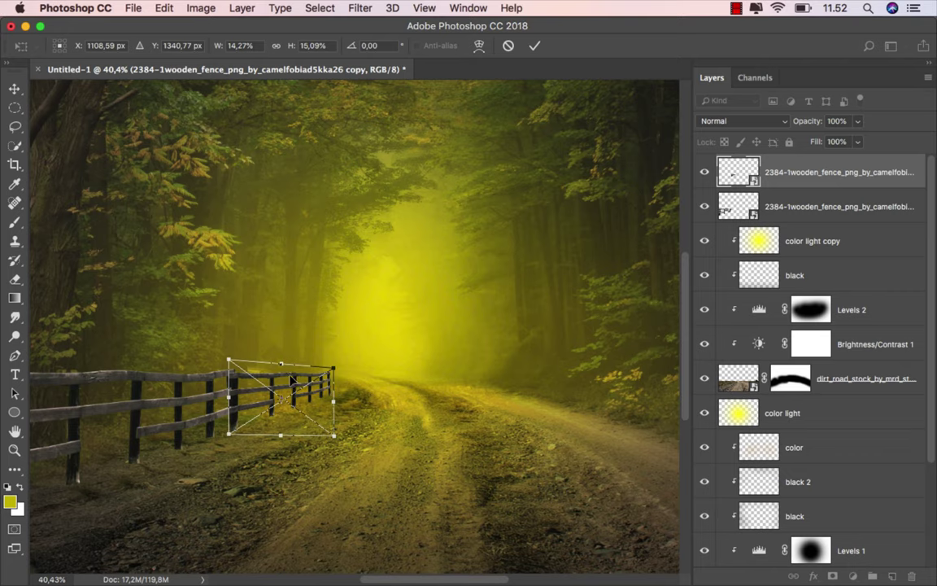
scroll(291, 380, up, 3)
drag(276, 351, 276, 340)
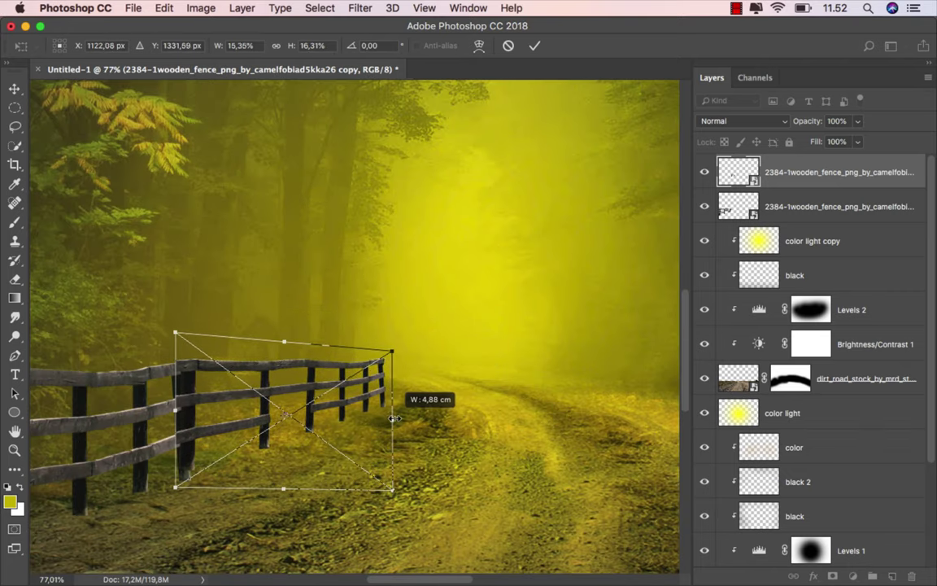
mouse_move(379, 415)
mouse_down()
mouse_move(393, 415)
mouse_move(383, 421)
mouse_up()
scroll(393, 414, down, 3)
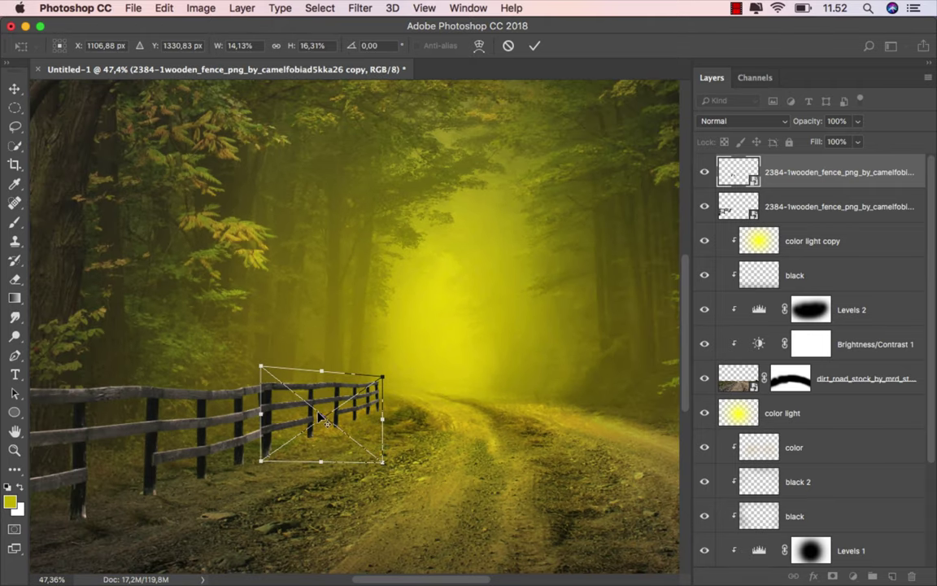
click(535, 47)
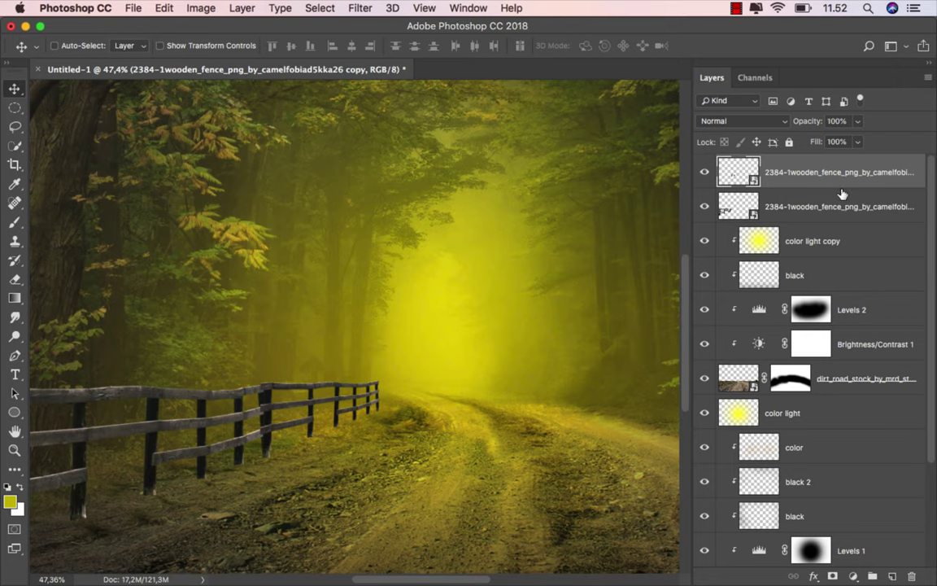
- Stack the fence copy beneath the original and nudge it to join the first fence
drag(842, 194, 827, 213)
scroll(276, 415, up, 2)
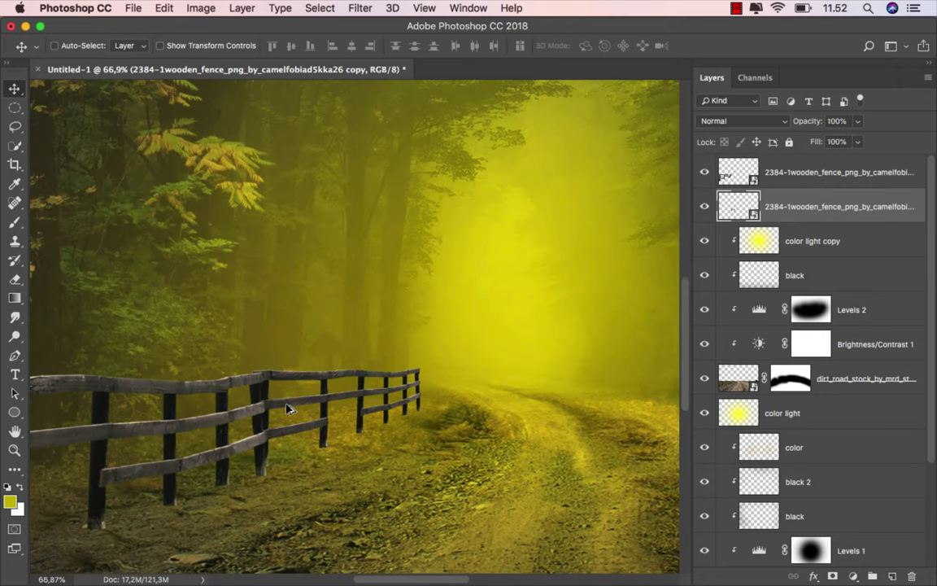
drag(271, 410, 256, 406)
scroll(308, 409, down, 2)
scroll(307, 409, down, 2)
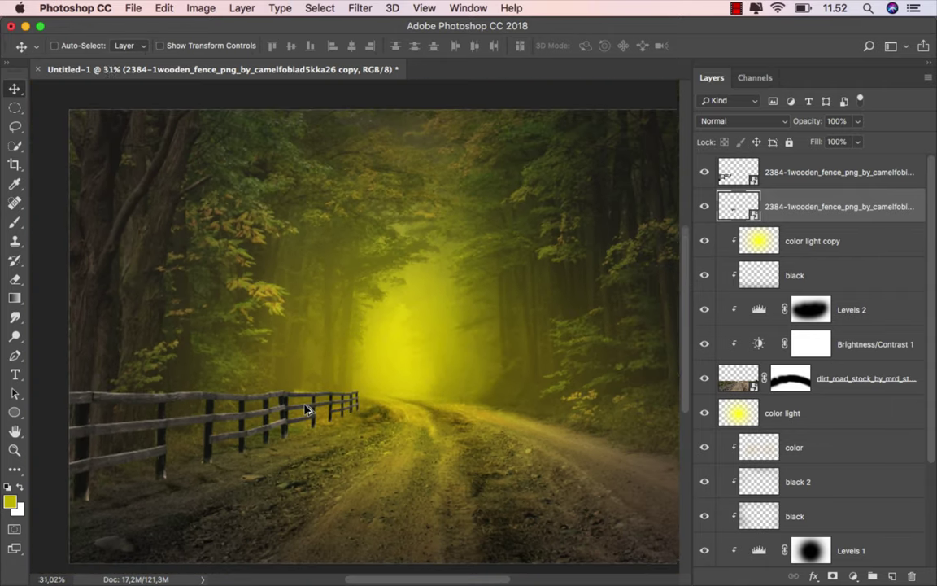
scroll(307, 409, down, 1)
scroll(307, 406, down, 2)
scroll(304, 403, up, 1)
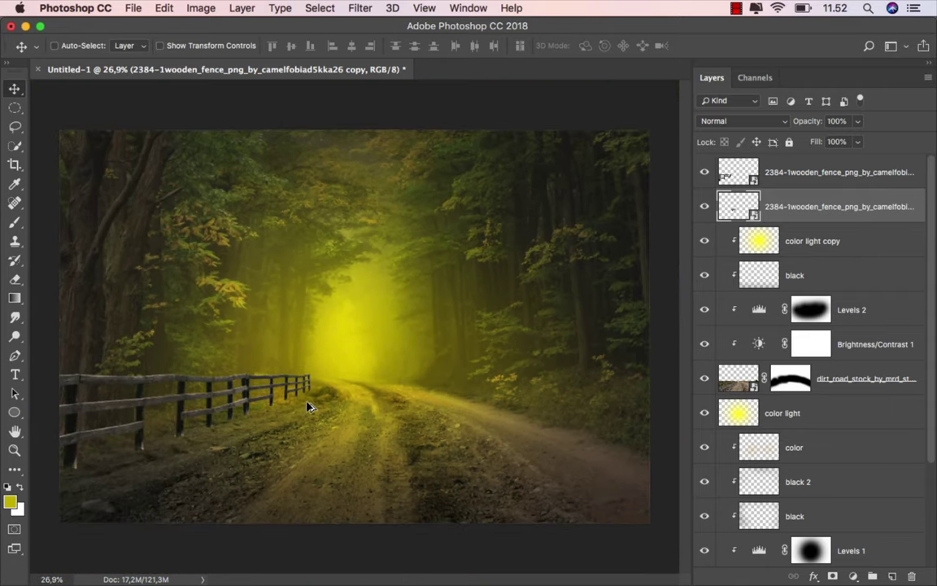
scroll(301, 400, up, 1)
scroll(301, 400, up, 3)
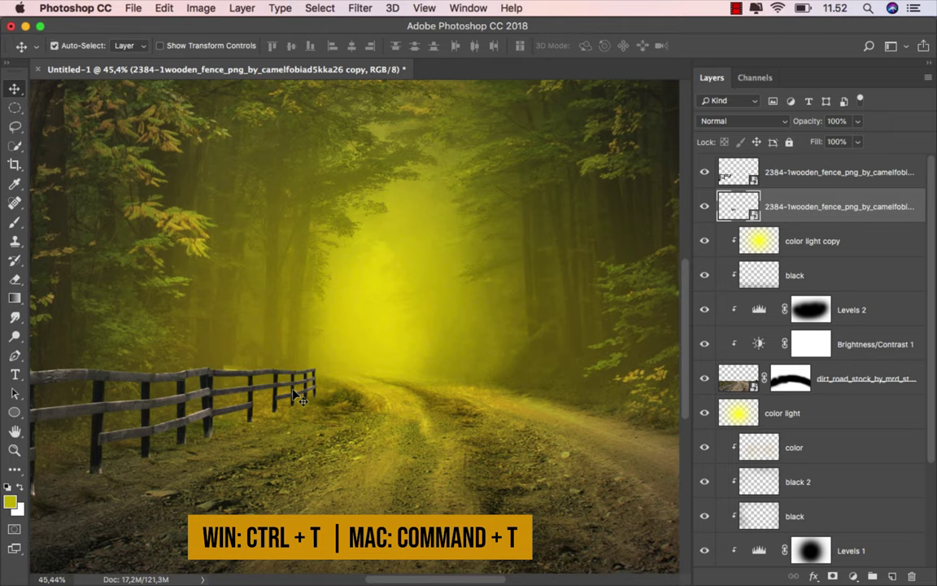
- Distort the distant fence's far corners so its rails line up with the first fence
key(super+t)
right_click(291, 376)
click(330, 470)
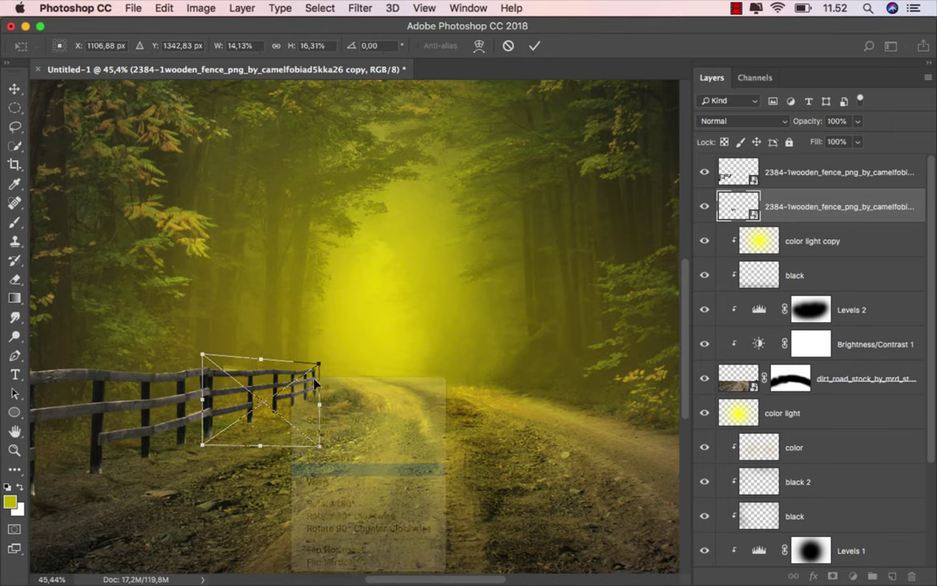
drag(318, 364, 320, 358)
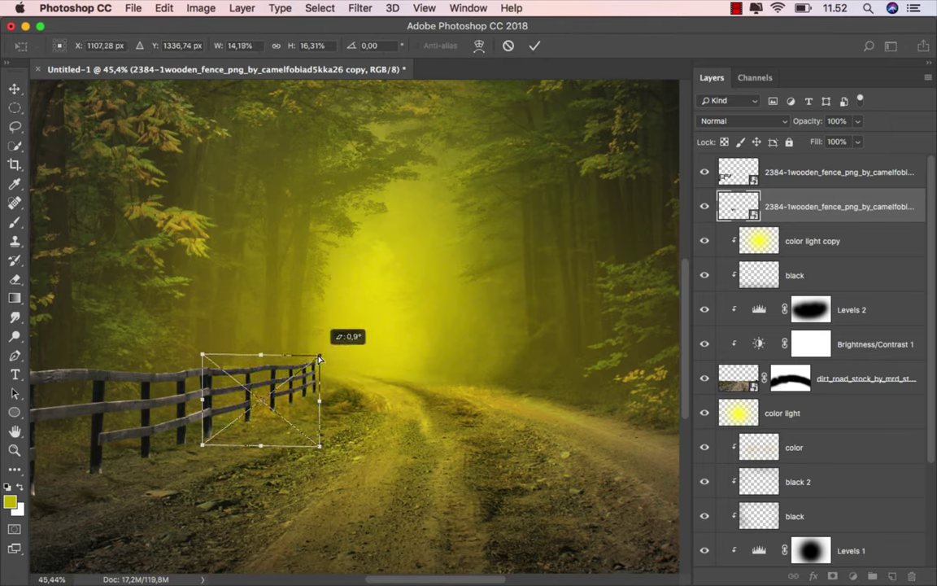
drag(320, 444, 321, 454)
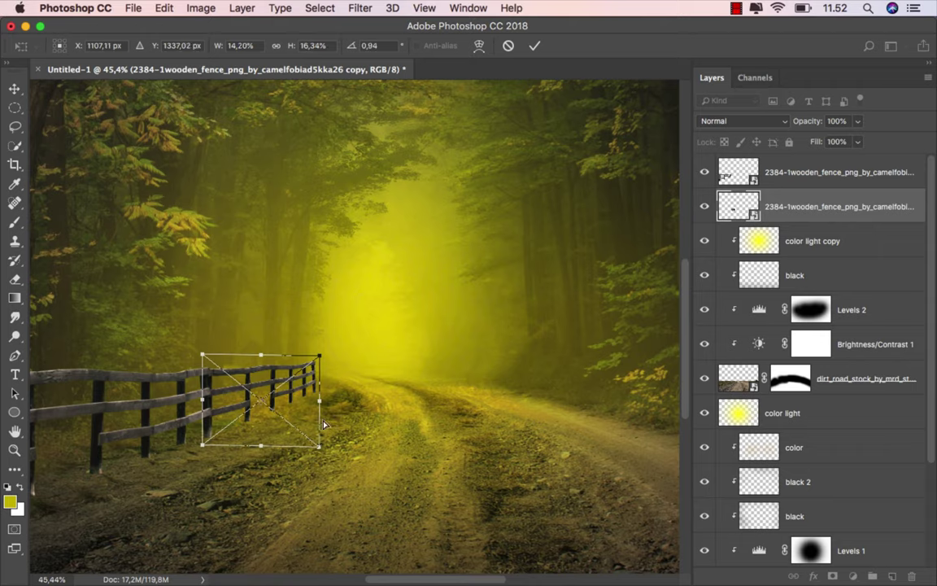
drag(320, 402, 320, 408)
- Warp the distant fence so its far end bends down into the ground, and apply
right_click(291, 380)
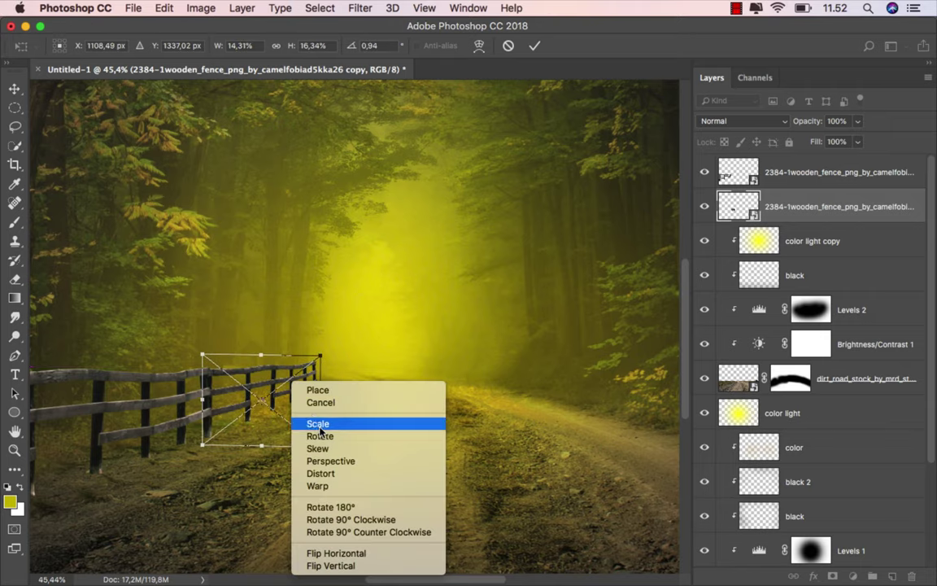
click(317, 485)
mouse_move(321, 446)
mouse_down()
mouse_move(324, 476)
mouse_move(321, 440)
mouse_up()
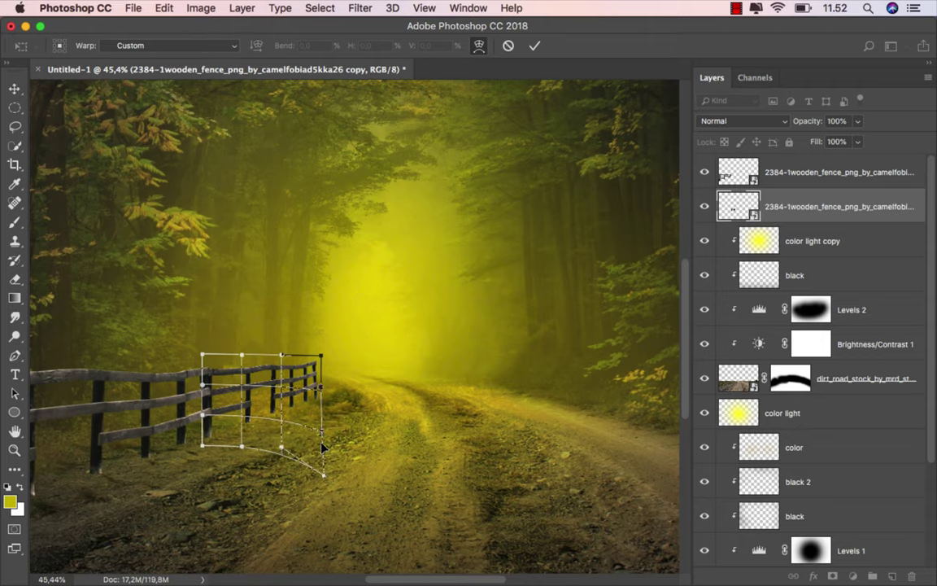
drag(281, 355, 276, 351)
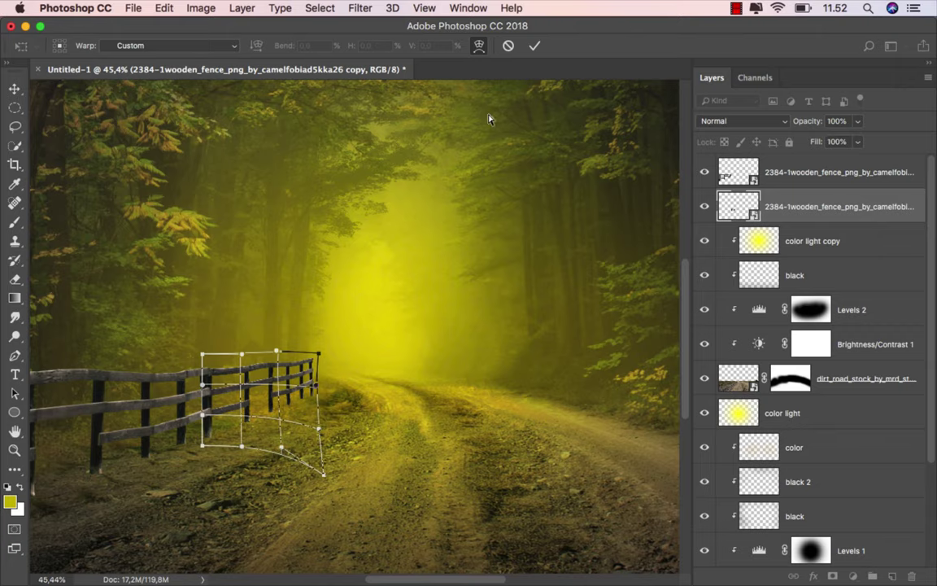
click(533, 47)
scroll(414, 339, down, 2)
scroll(387, 378, down, 1)
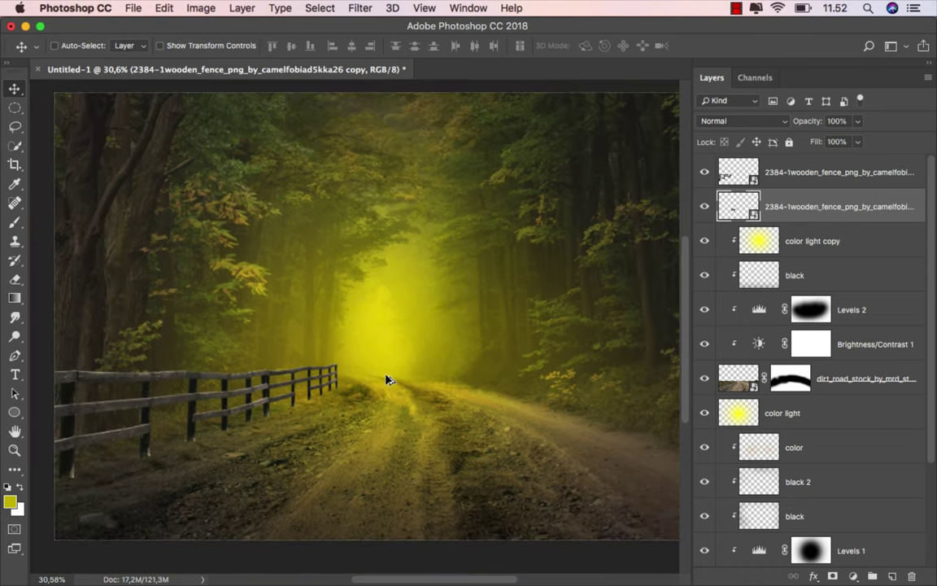
scroll(387, 379, down, 1)
scroll(387, 379, down, 1)
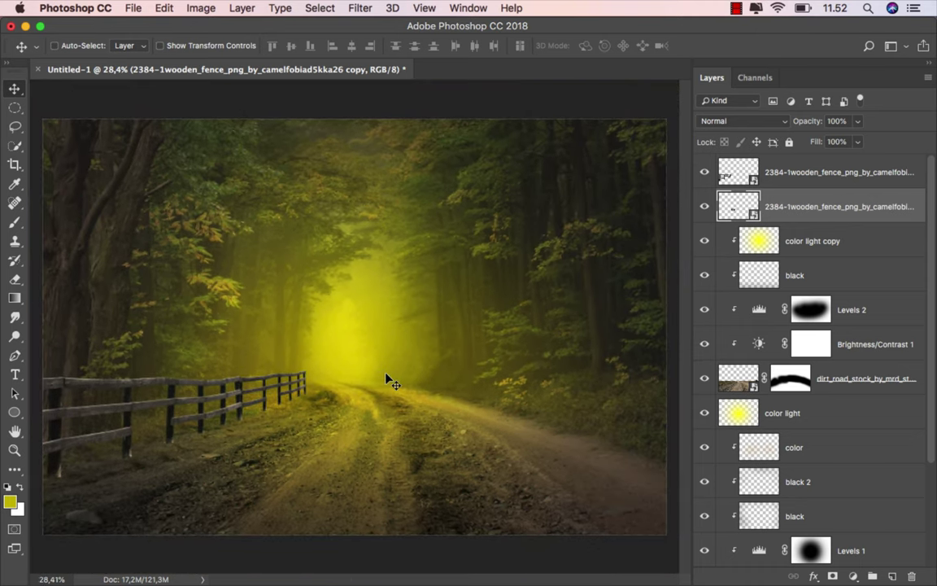
- Merge the two fence layers into one and add a layer mask
ctrl+click(824, 174)
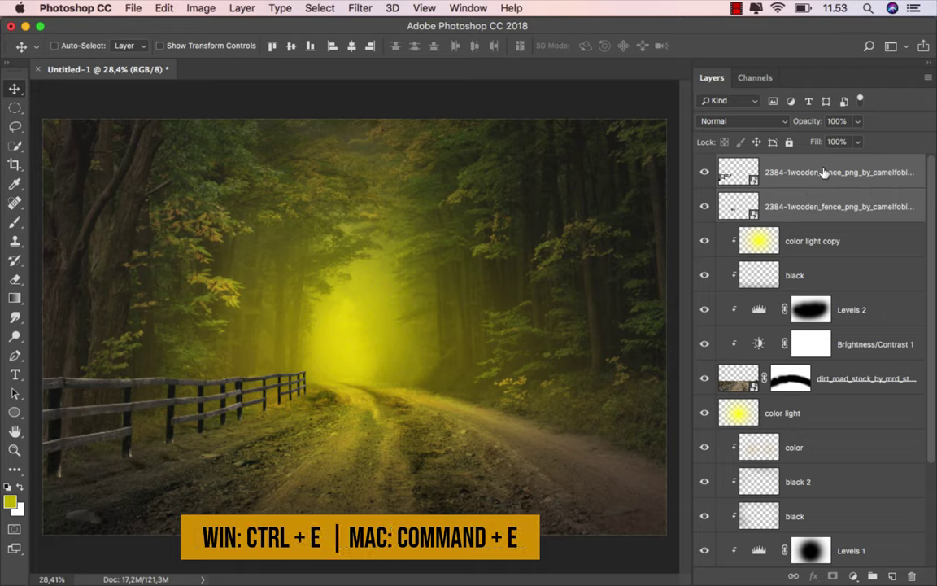
key(super+e)
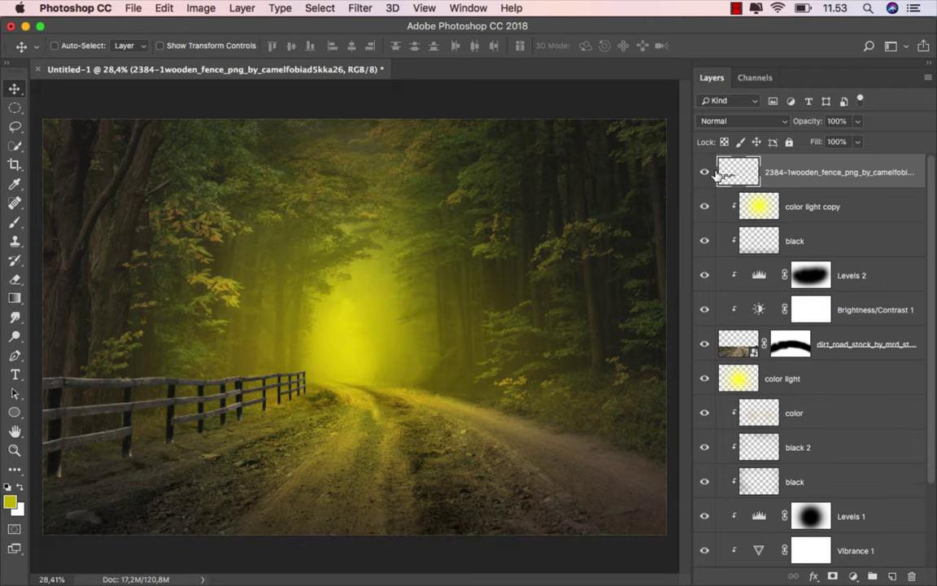
click(831, 576)
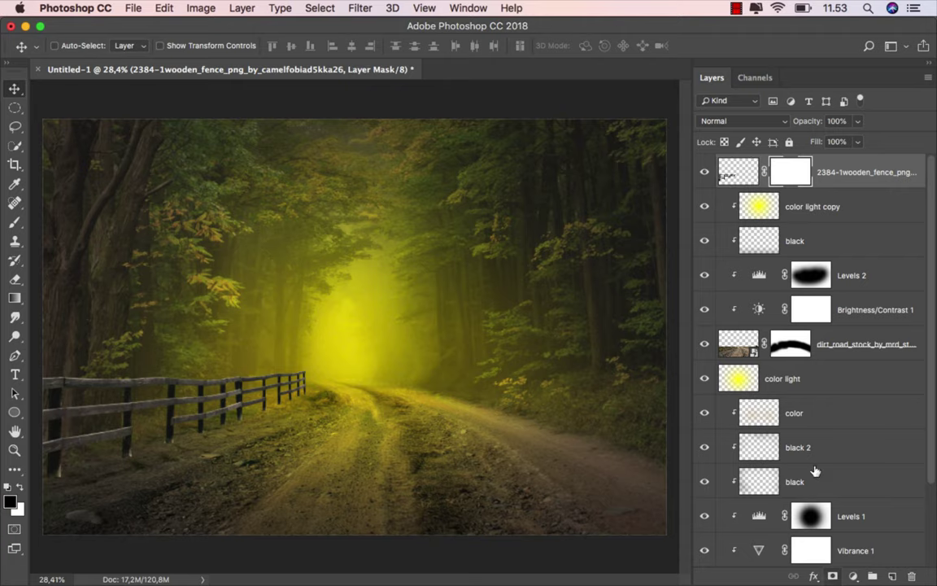
- Set up the Brush tool at 54 px with the Trees brush folder expanded
click(15, 224)
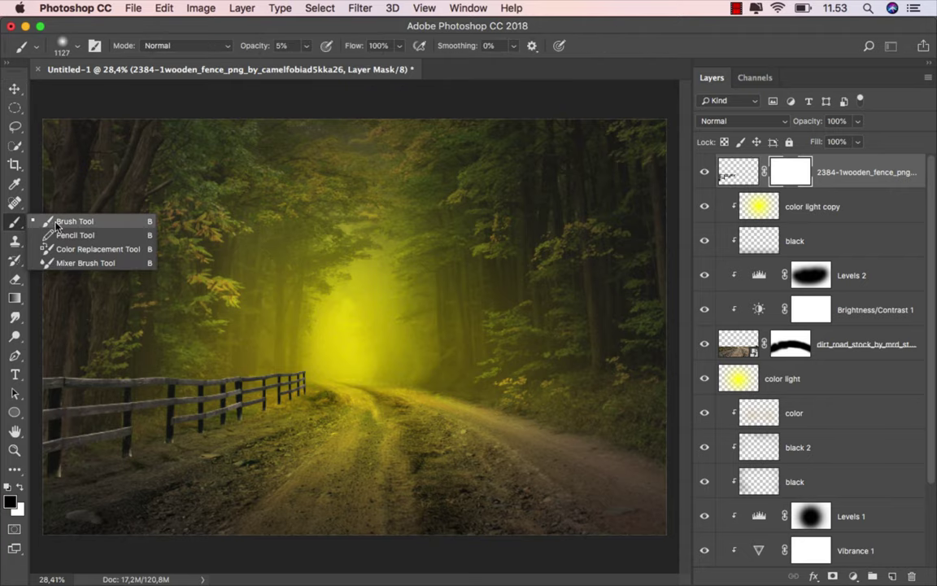
click(84, 217)
scroll(126, 435, up, 3)
scroll(142, 427, up, 2)
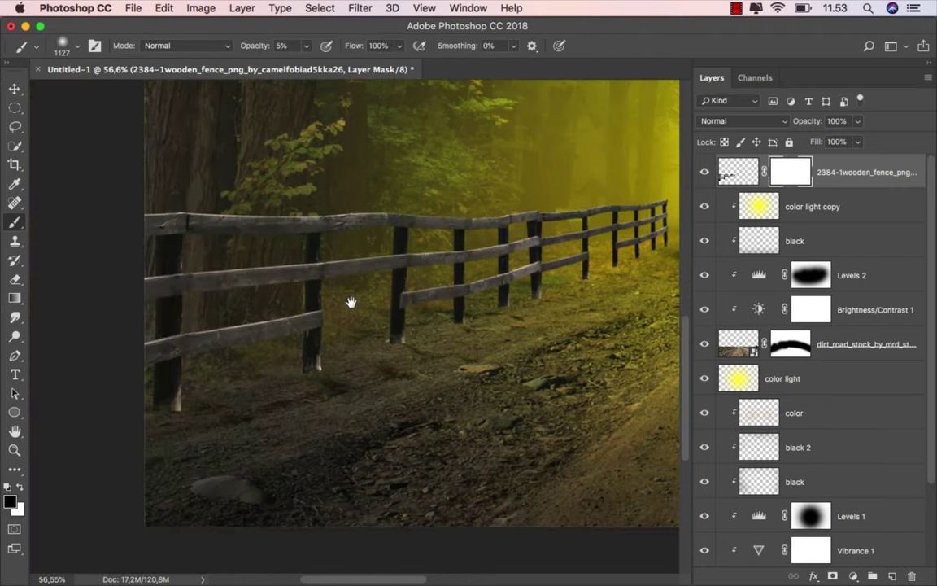
right_click(411, 295)
click(478, 284)
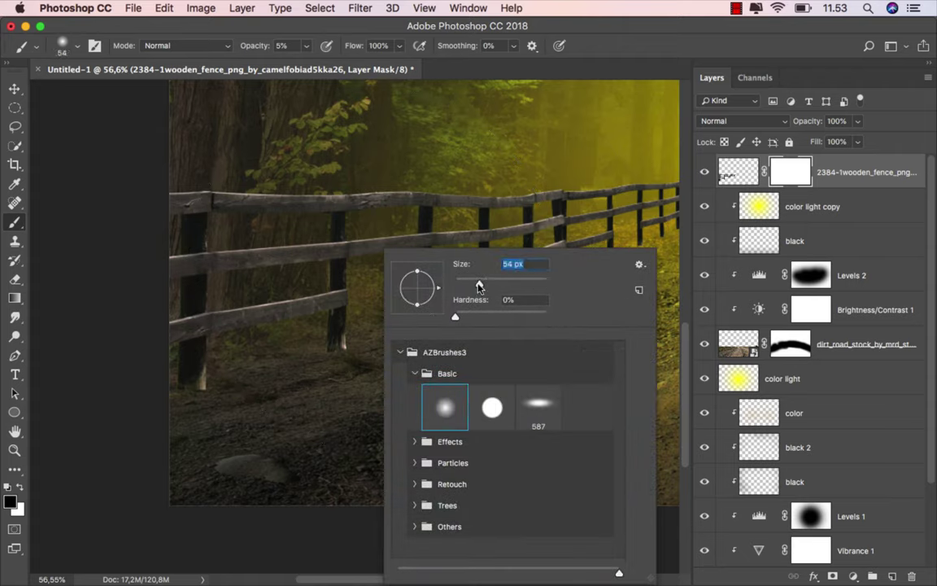
click(415, 506)
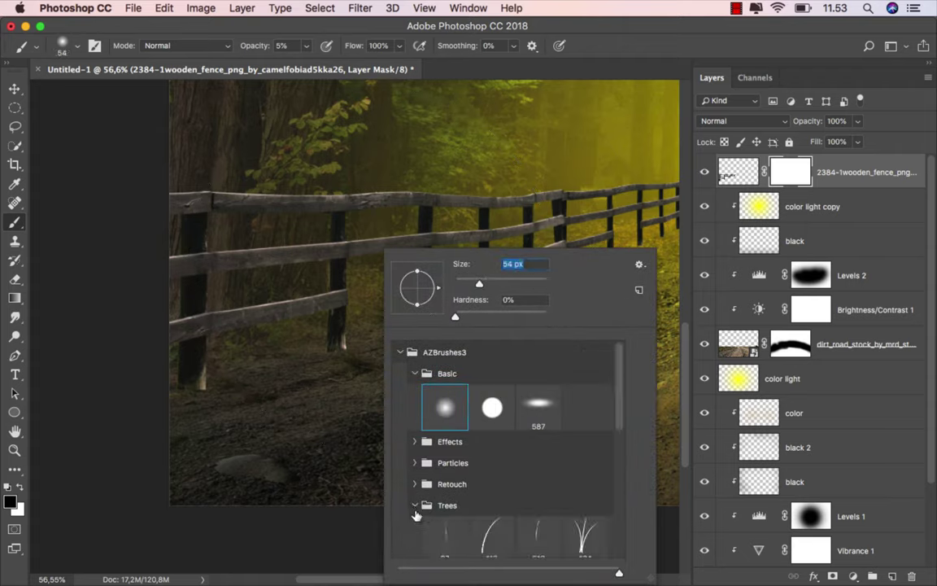
scroll(508, 520, down, 2)
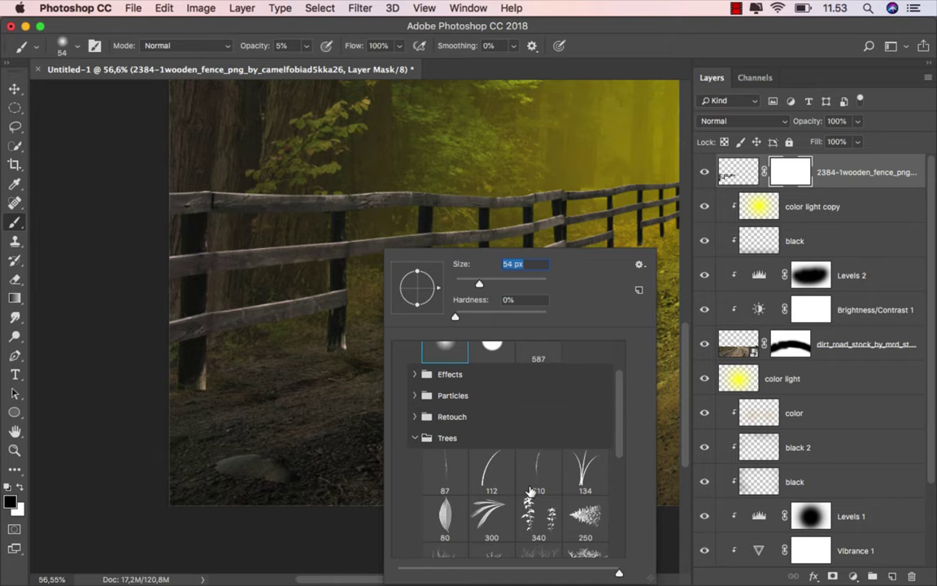
- Select Trees grass brush 510 at 100% opacity, sized to about 83 px
click(538, 472)
click(471, 284)
scroll(193, 392, up, 3)
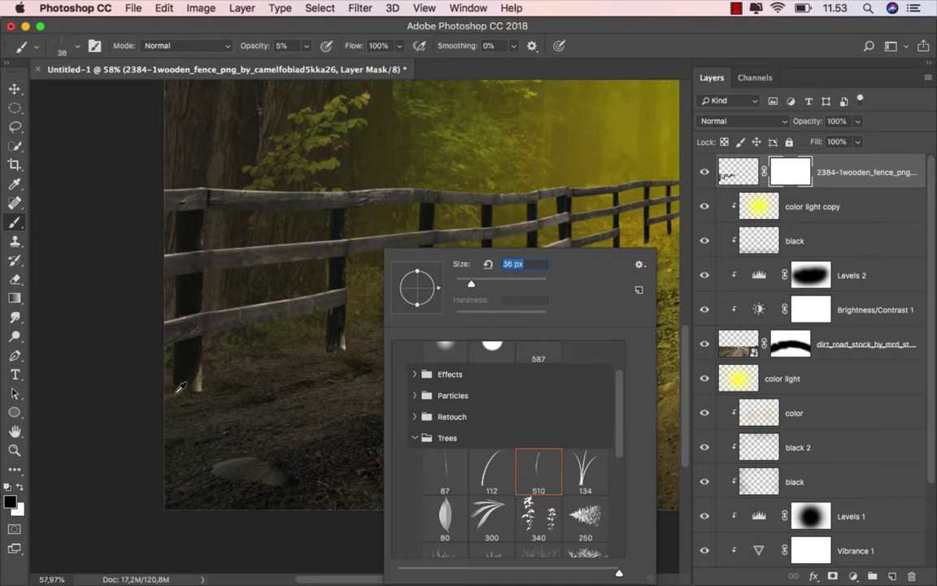
drag(193, 391, 209, 377)
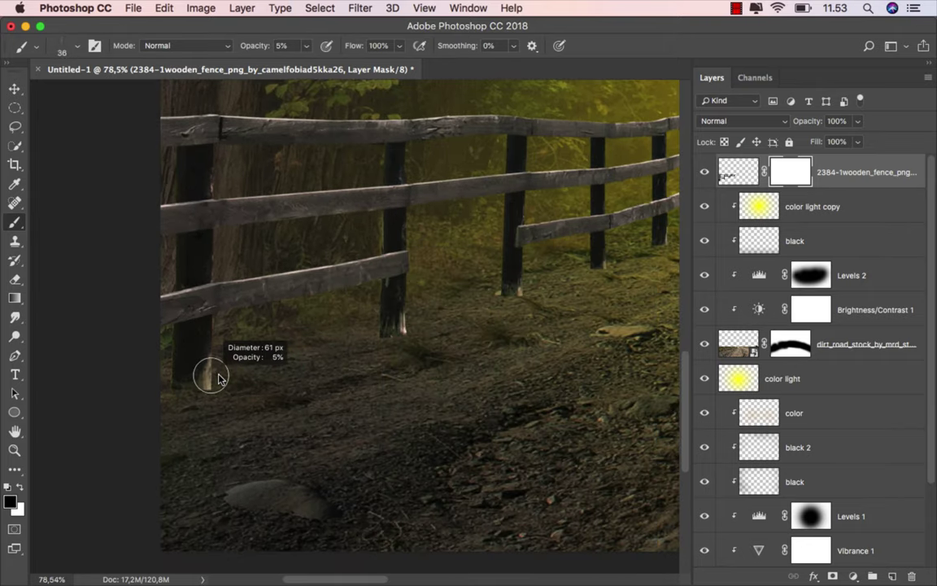
click(306, 45)
drag(305, 63, 369, 63)
scroll(210, 385, up, 3)
drag(210, 386, 189, 411)
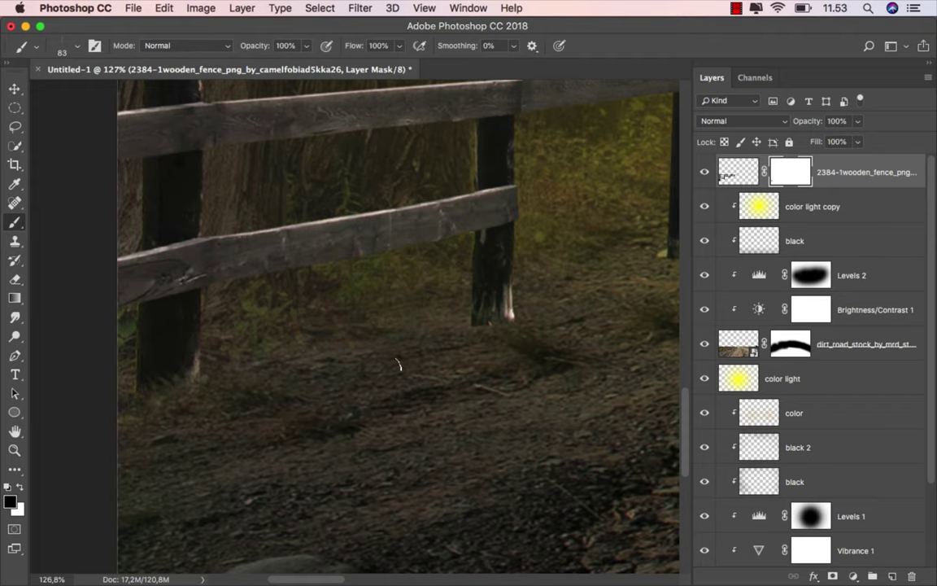
- Paint grass into the fence mask over the fence post bases
scroll(398, 366, right, 5)
scroll(398, 366, up, 1)
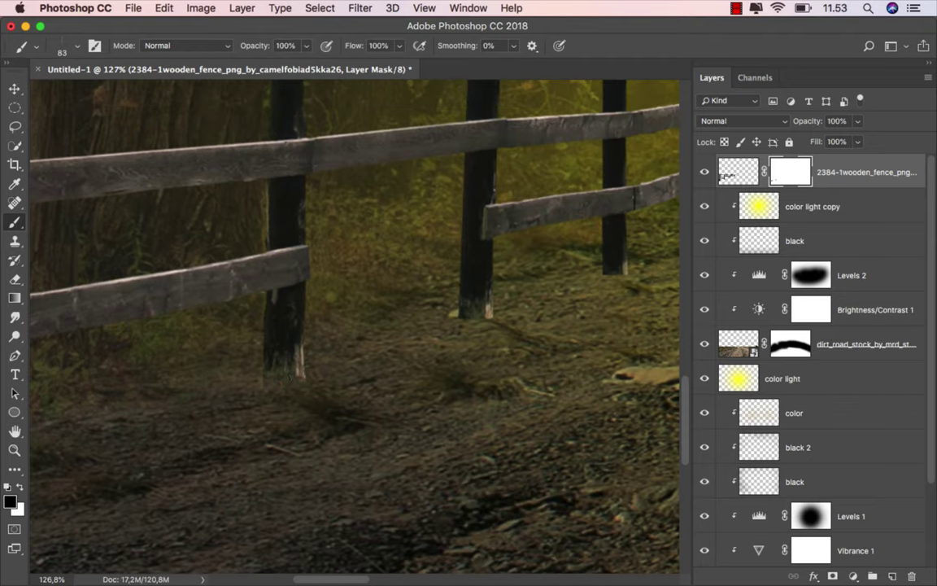
scroll(103, 416, right, 5)
scroll(103, 416, up, 1)
click(96, 419)
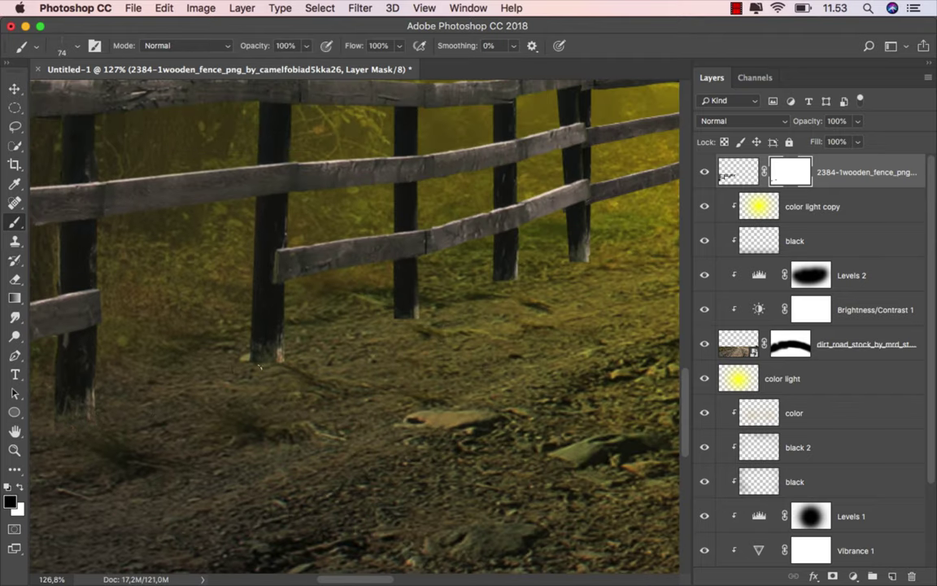
scroll(303, 348, down, 2)
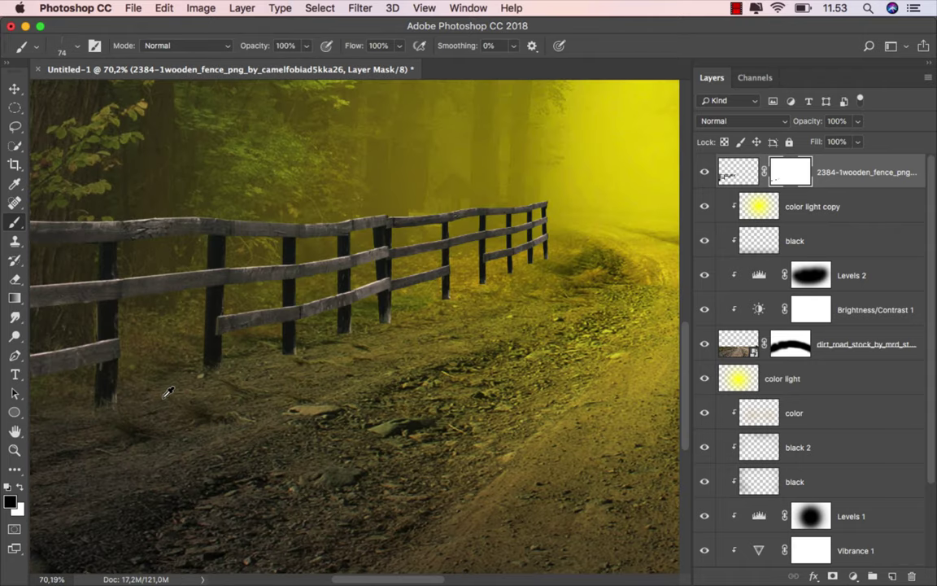
scroll(284, 358, up, 1)
scroll(269, 366, down, 1)
scroll(255, 372, up, 2)
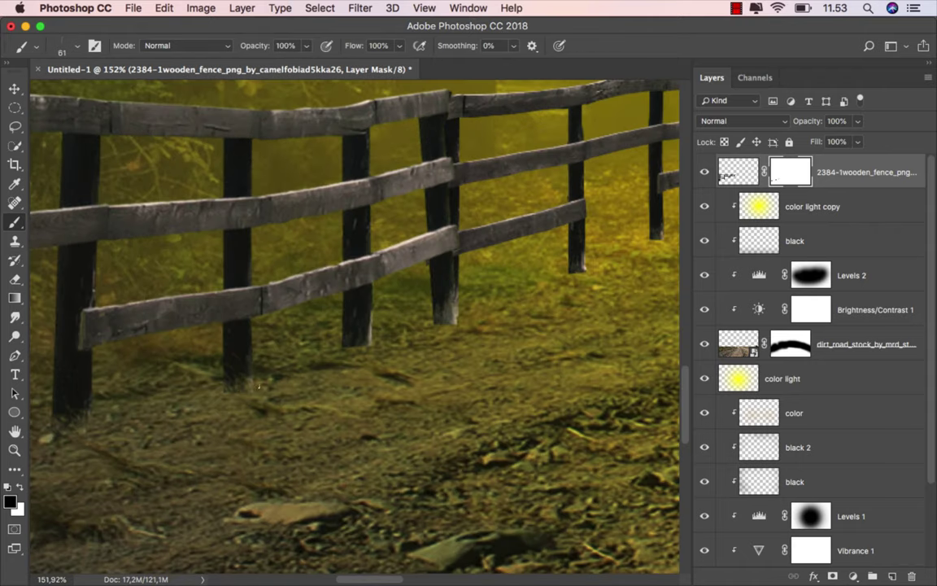
click(348, 333)
- Shrink the brush to 28 px and target the fence layer's pixels instead of its mask
scroll(215, 382, down, 1)
scroll(217, 370, down, 1)
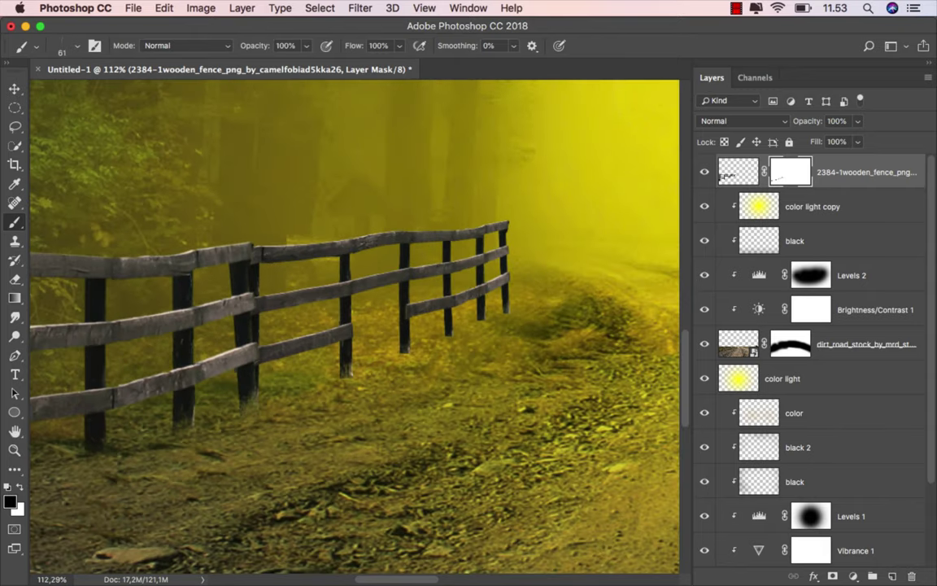
scroll(316, 373, up, 2)
scroll(310, 381, right, 5)
scroll(310, 380, up, 1)
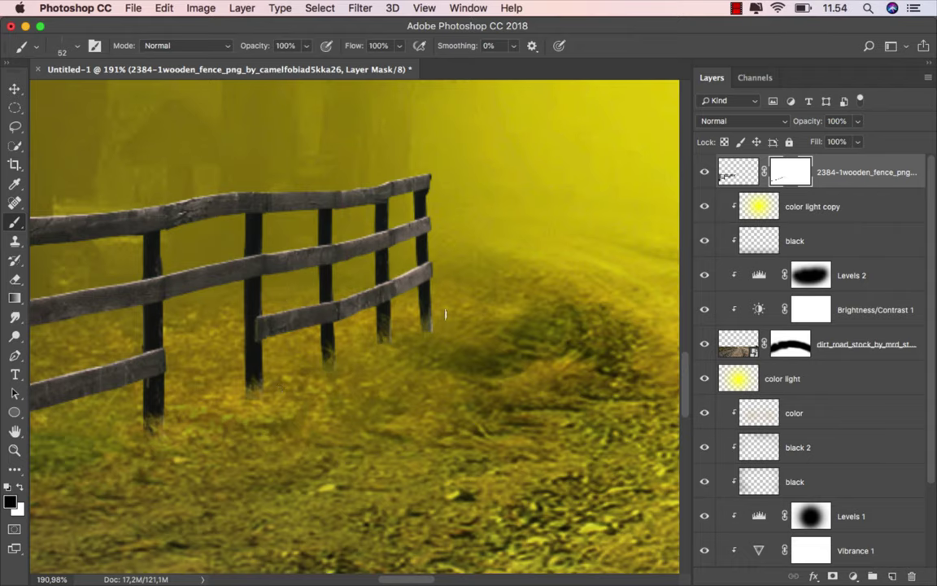
key(bracketleft)
key(bracketleft)
key(bracketleft)
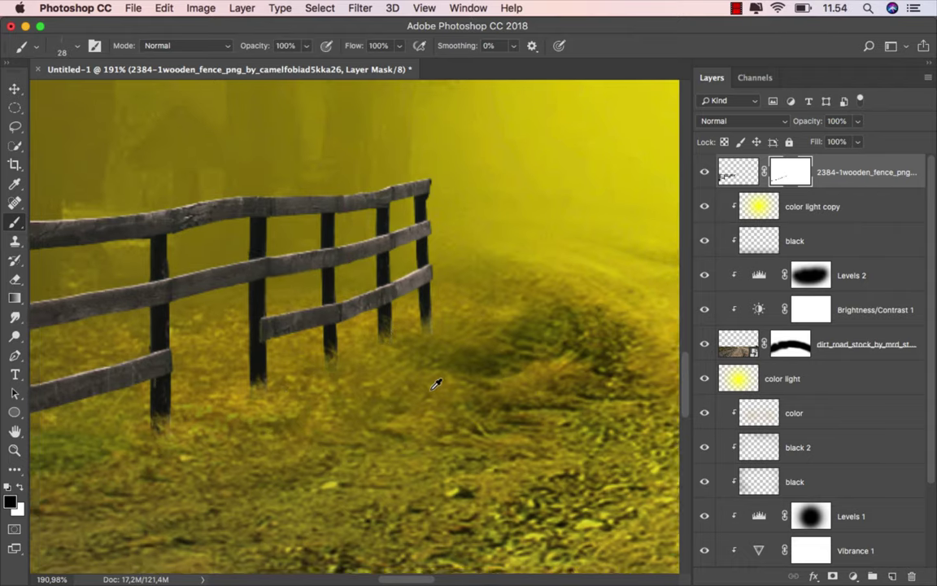
scroll(427, 382, down, 3)
scroll(418, 389, down, 2)
scroll(418, 393, down, 1)
scroll(419, 394, down, 1)
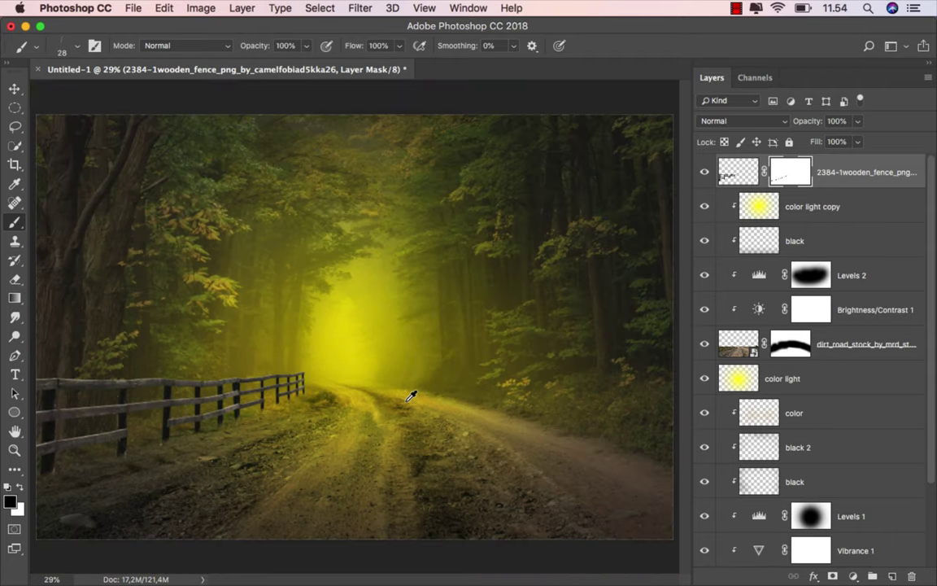
scroll(379, 393, down, 1)
click(732, 162)
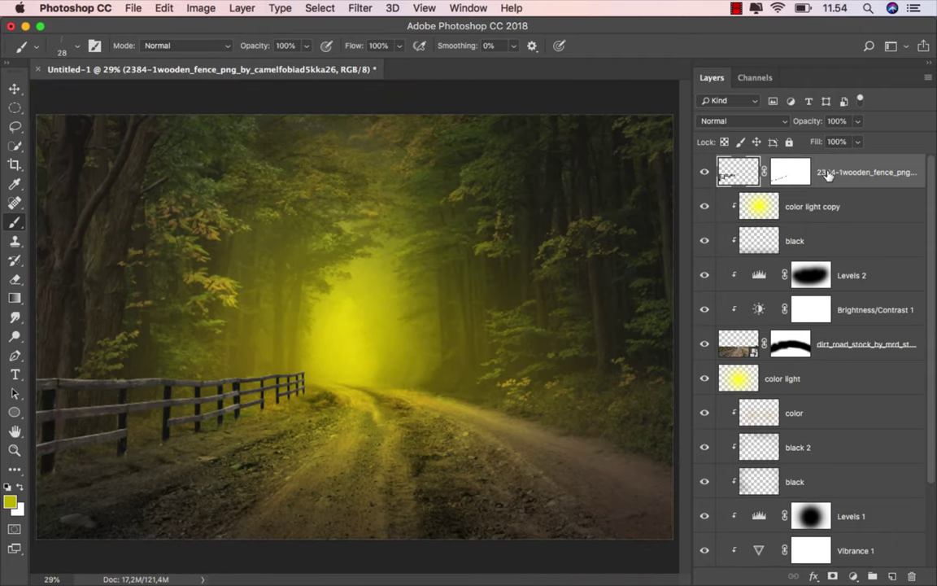
- Add a Brightness/Contrast layer clipped to the fence at brightness -54, plus an empty layer above
key(v)
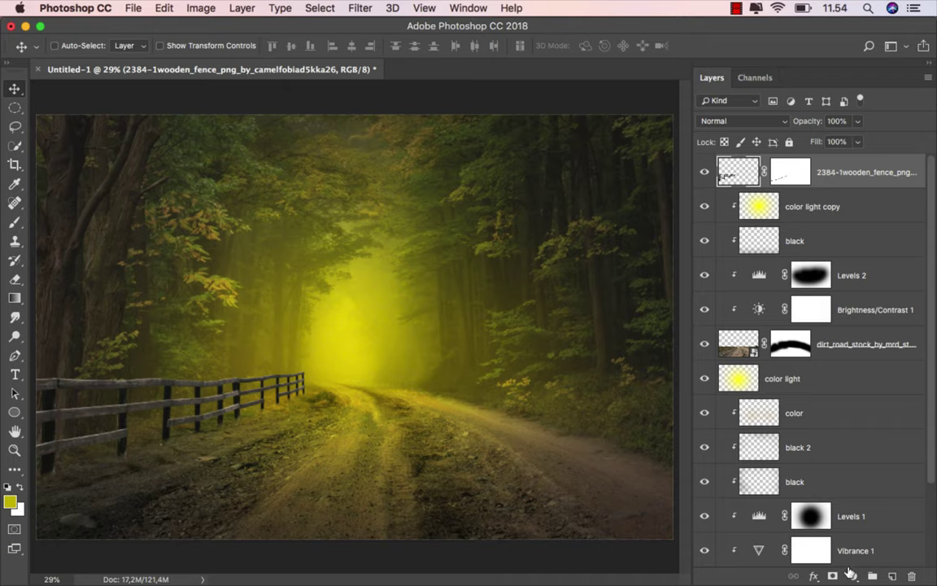
click(852, 575)
click(874, 345)
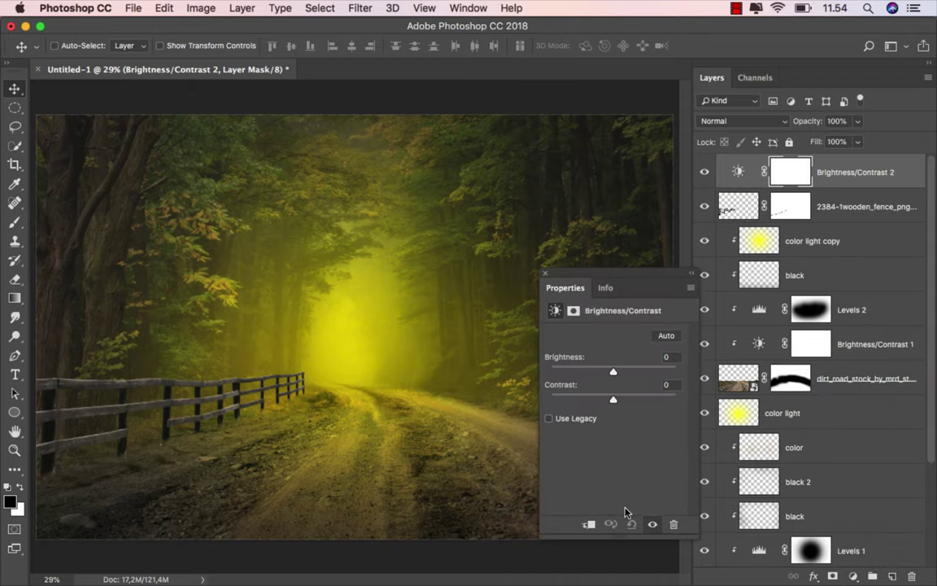
click(589, 522)
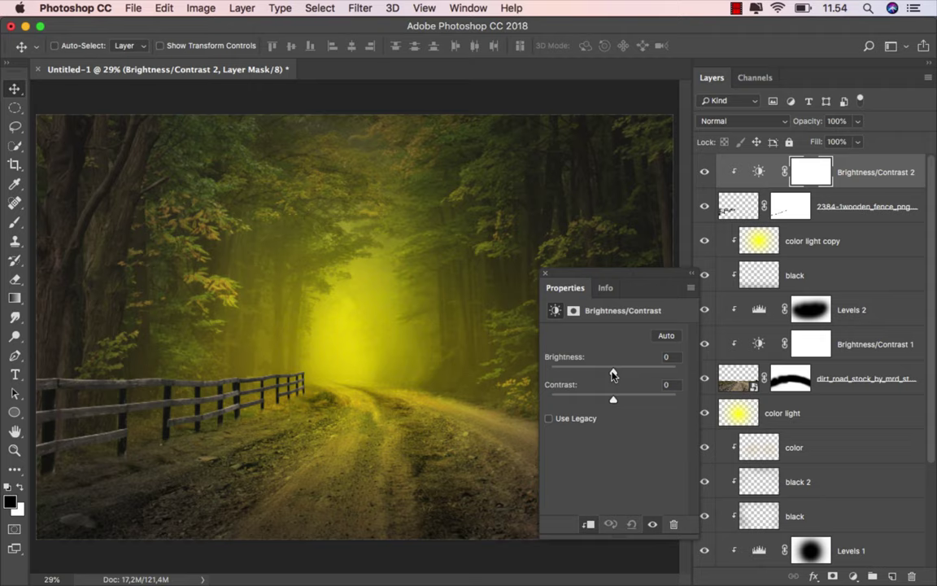
drag(614, 374, 592, 373)
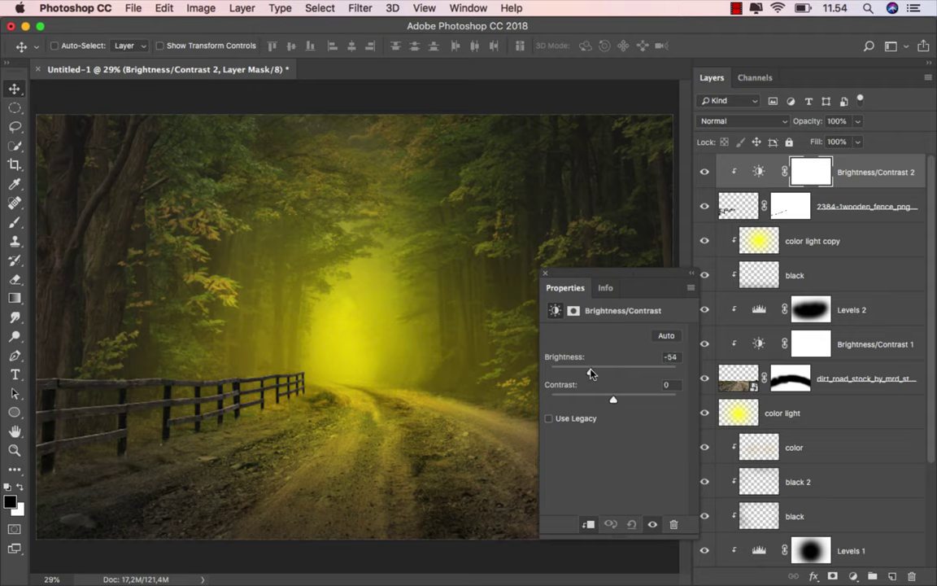
click(545, 273)
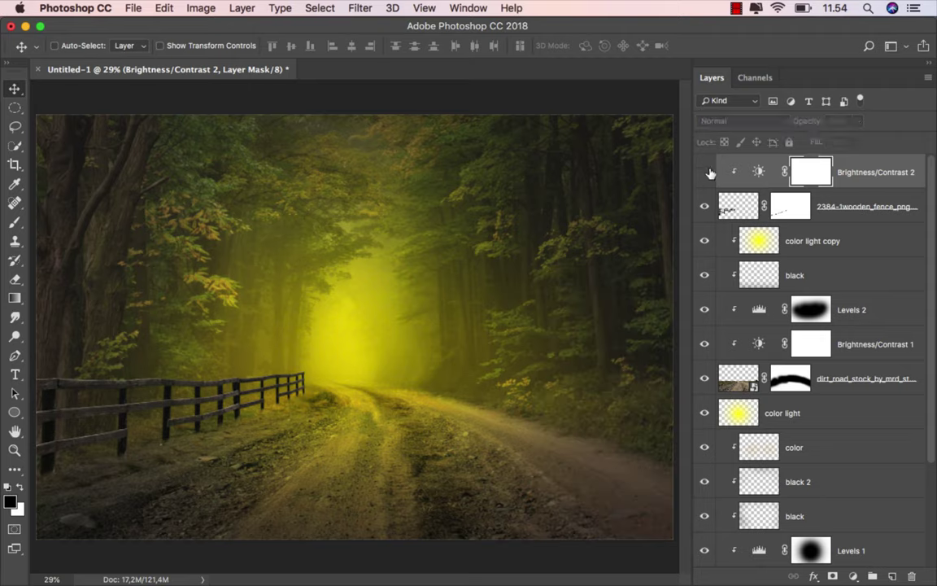
click(758, 172)
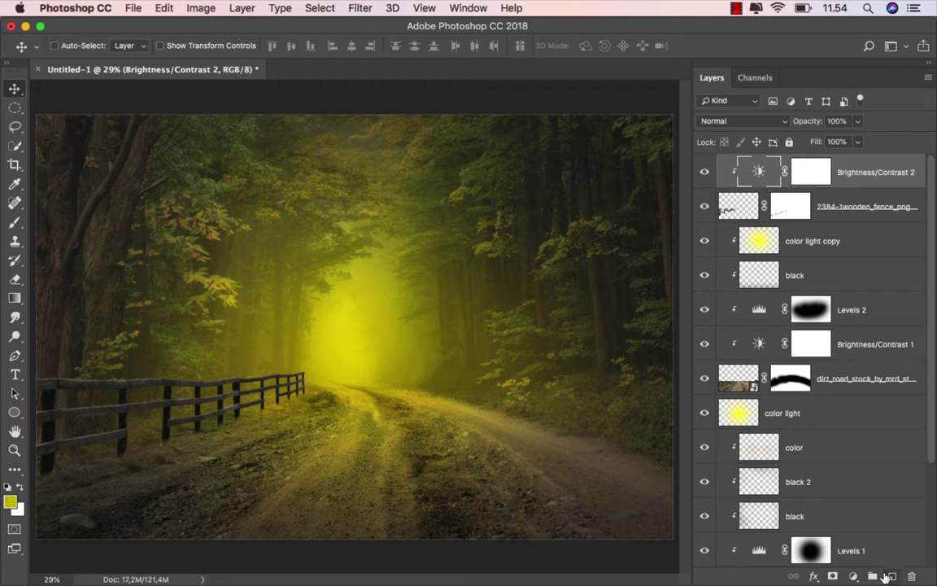
click(892, 576)
- Clip Layer 1 to the layer below, rename it 'color' and set it to Overlay
right_click(795, 173)
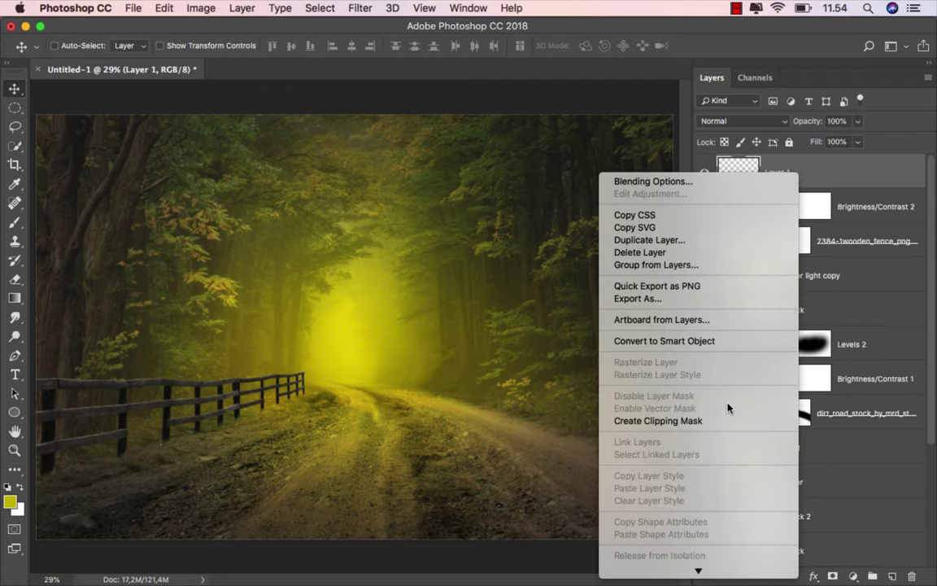
click(658, 421)
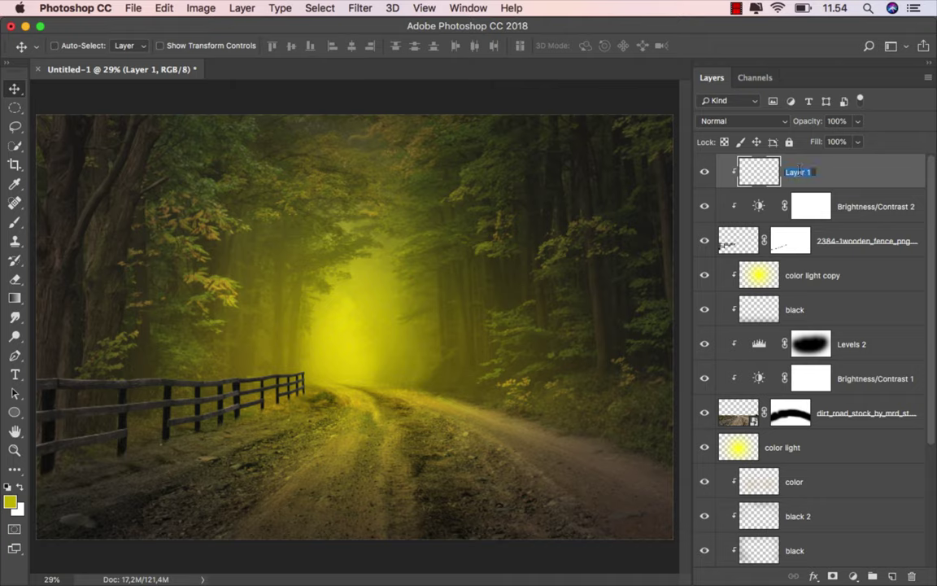
text(d)
key(Return)
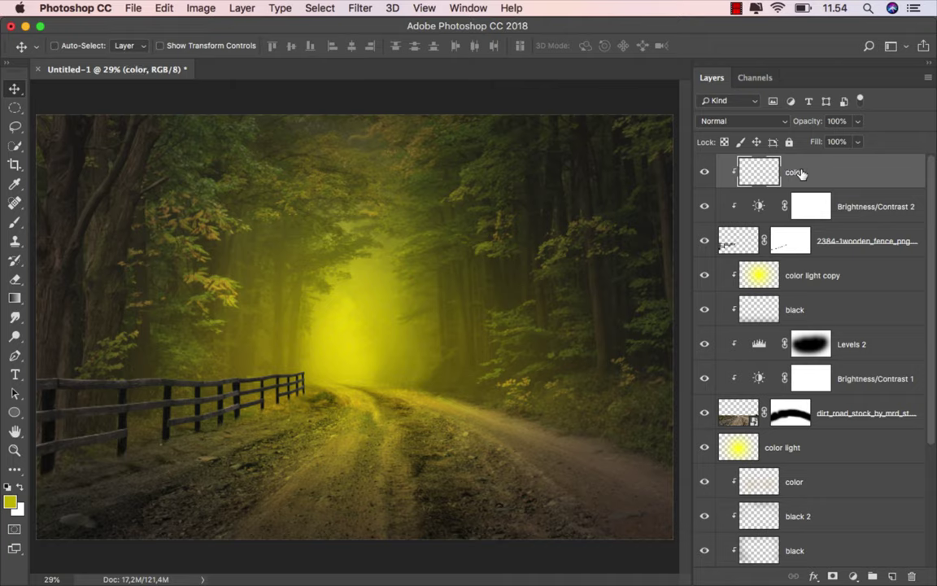
click(757, 121)
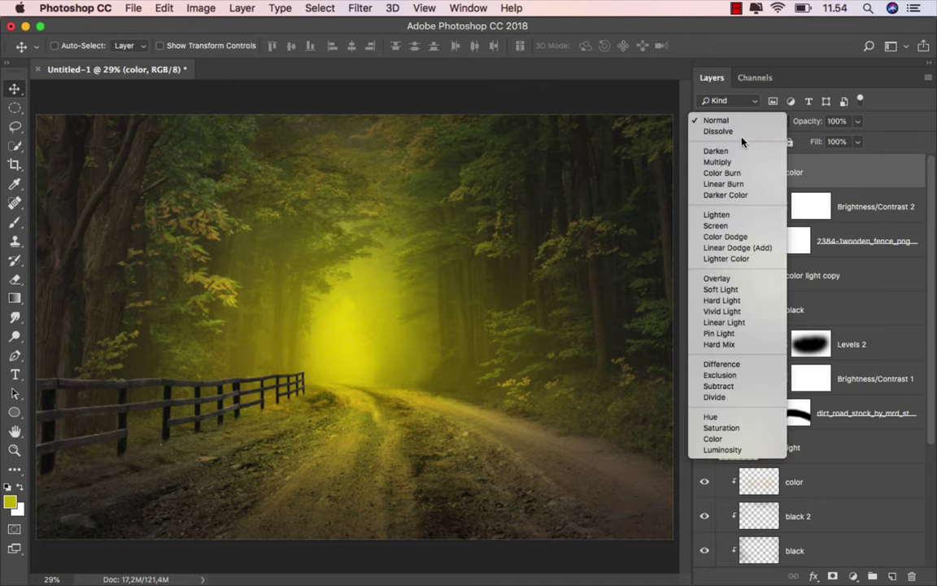
click(730, 274)
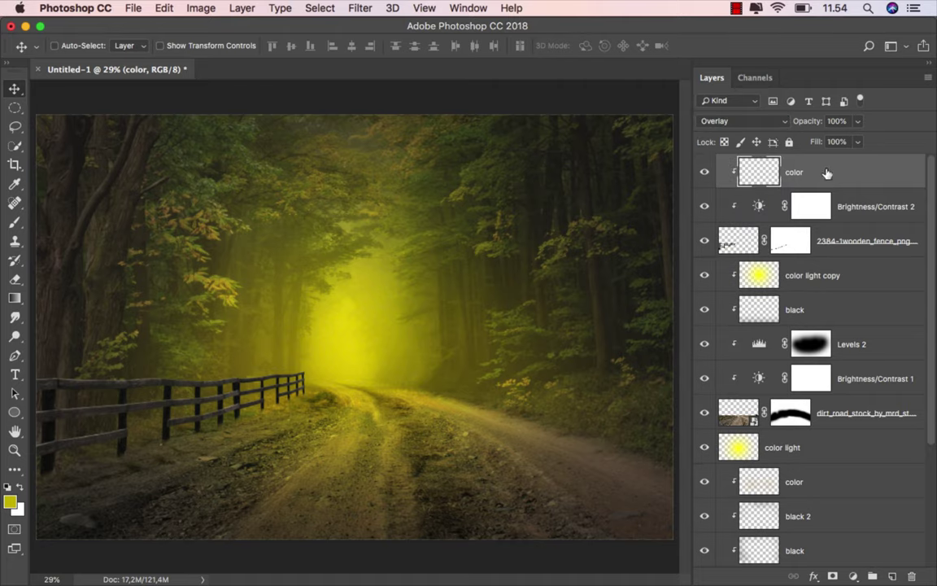
- Sample yellow from the glowing light and fill the color layer with a leftward gradient
click(15, 298)
click(18, 503)
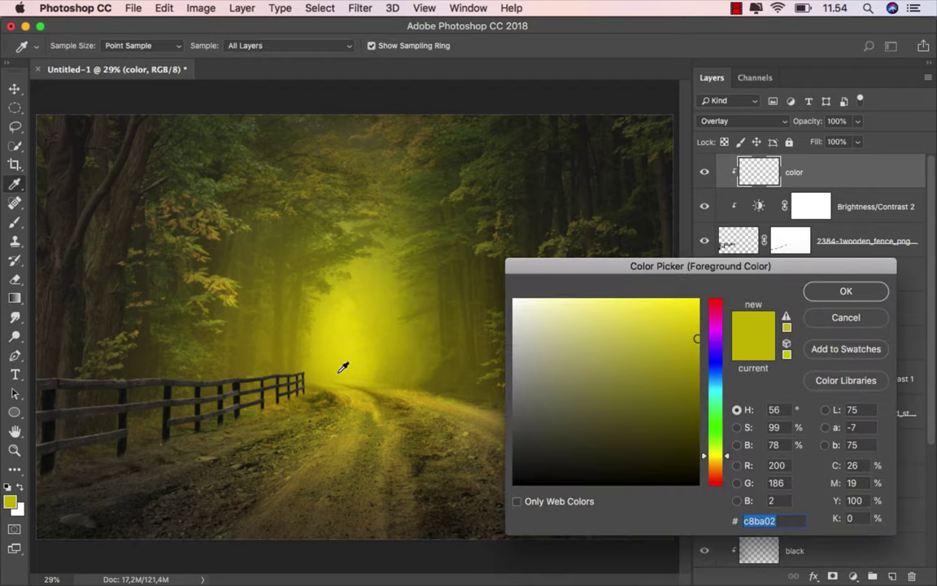
drag(343, 368, 362, 354)
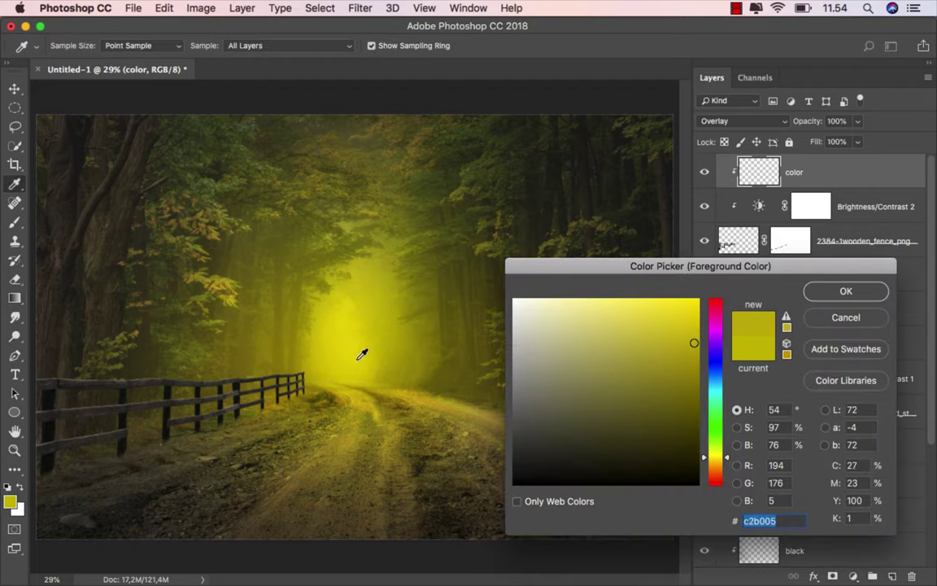
click(838, 291)
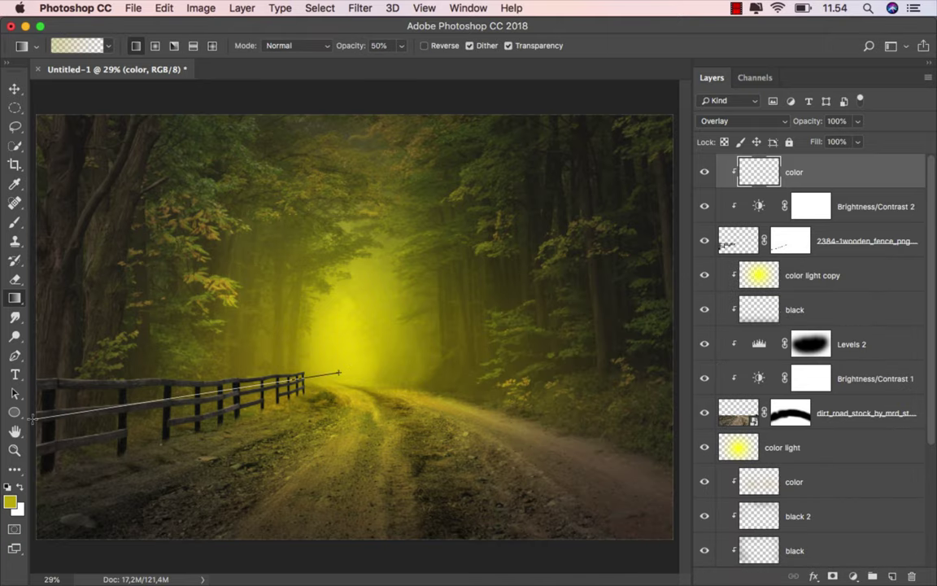
drag(336, 373, 31, 383)
scroll(326, 381, down, 1)
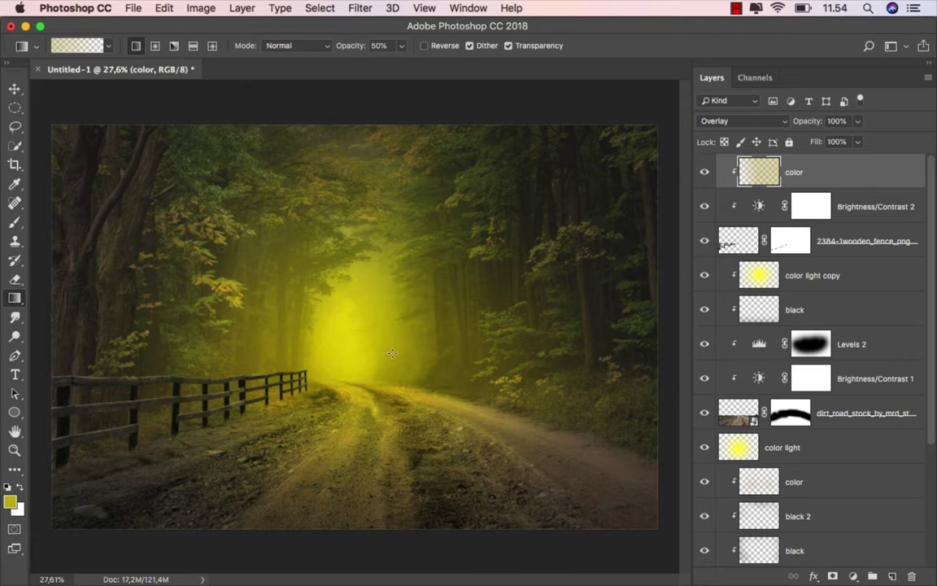
drag(392, 353, 46, 398)
scroll(318, 364, up, 1)
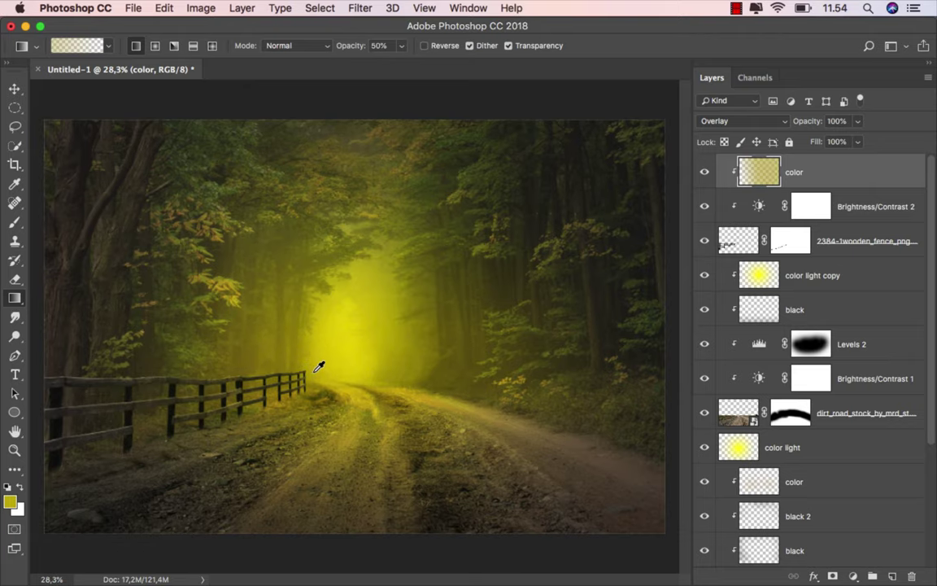
scroll(318, 367, up, 1)
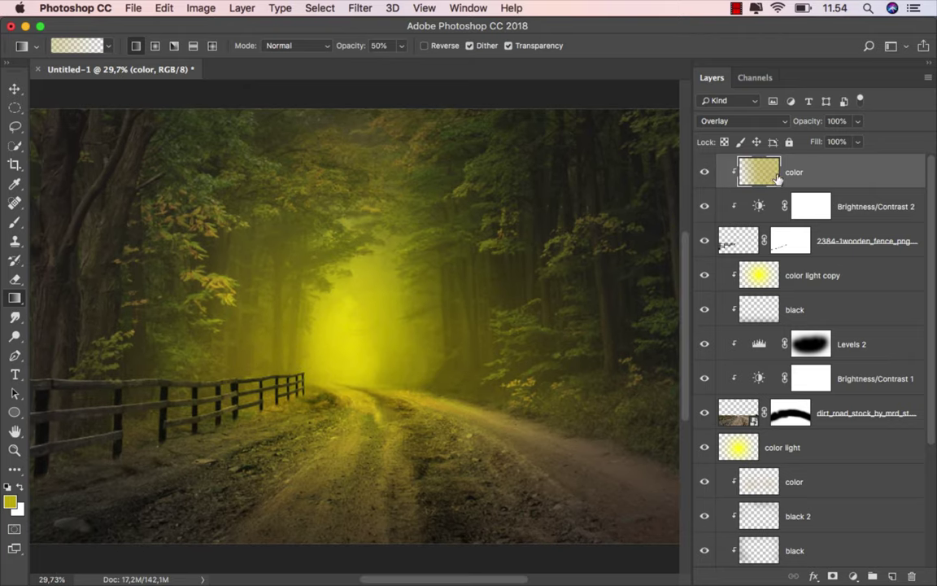
- Add a new layer clipped to the color layer and name it 'color 2'
click(892, 576)
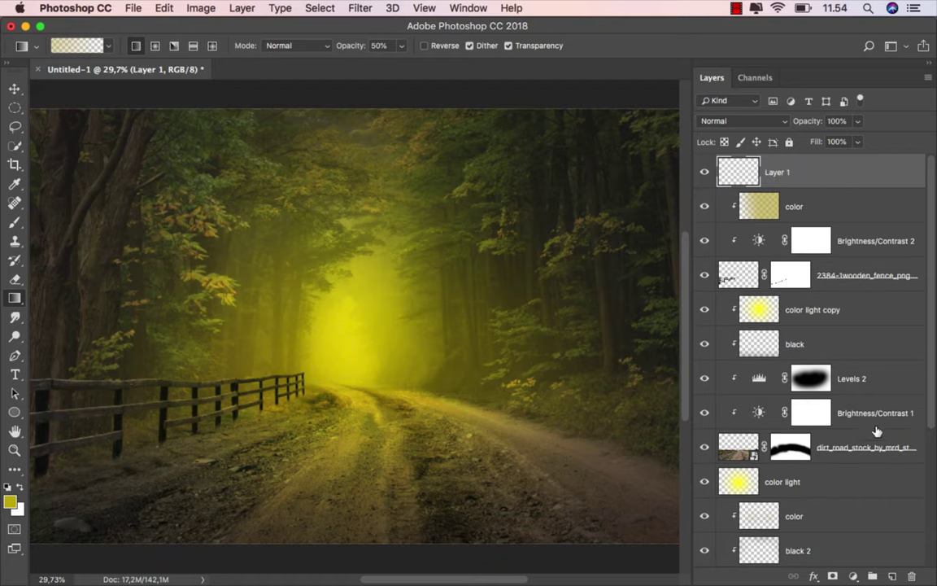
right_click(812, 181)
click(707, 420)
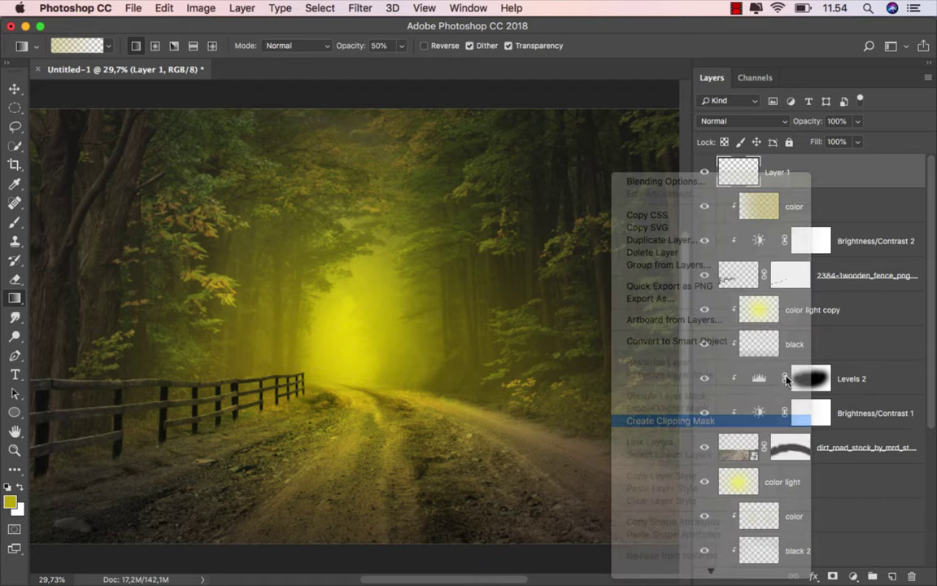
text(colo)
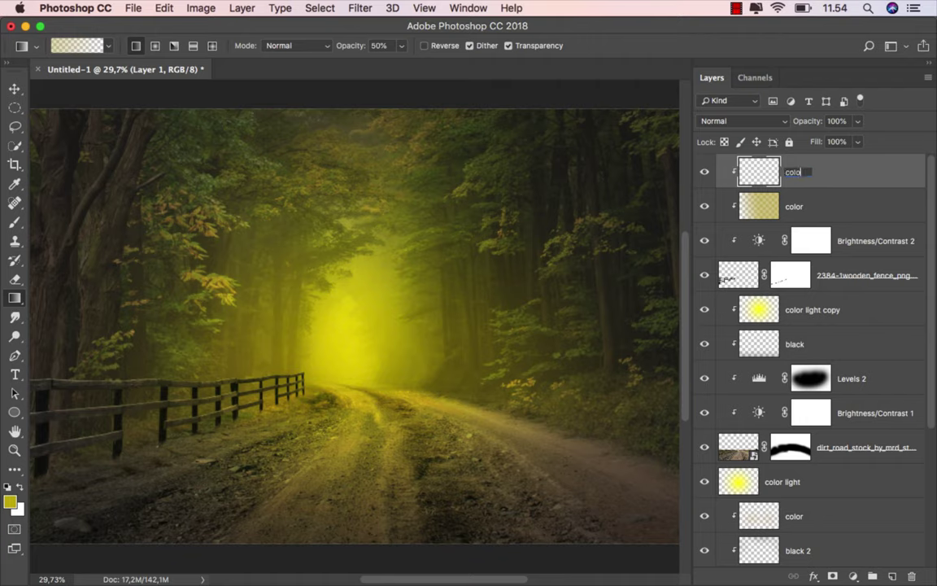
text(r 2)
key(Return)
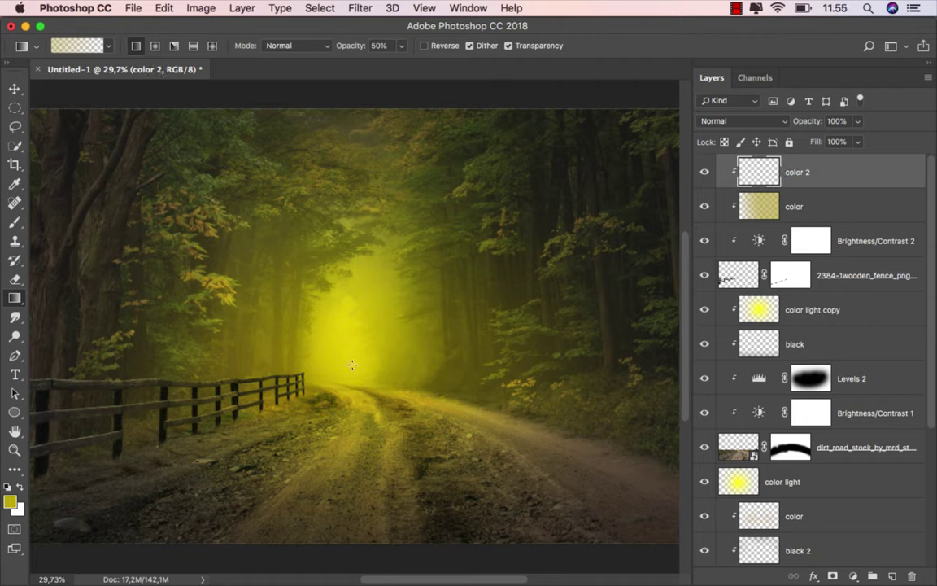
- Fill color 2 with a yellow gradient and lower its Fill to 39%
drag(352, 365, 29, 378)
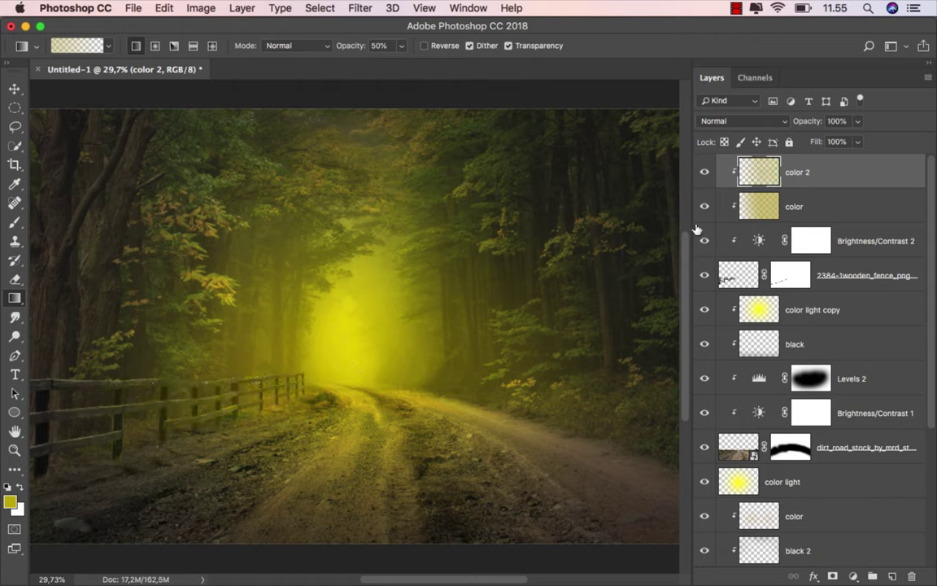
click(858, 141)
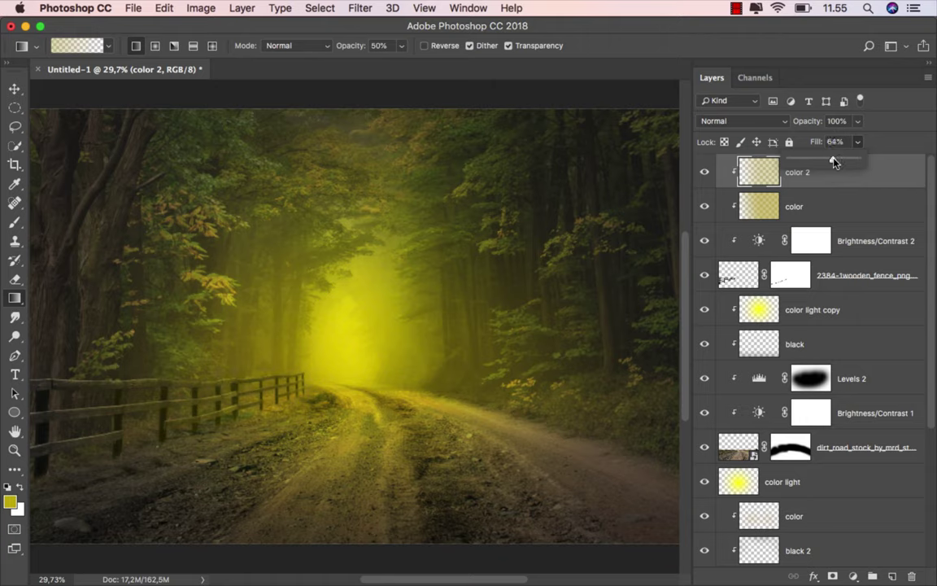
drag(854, 157, 803, 163)
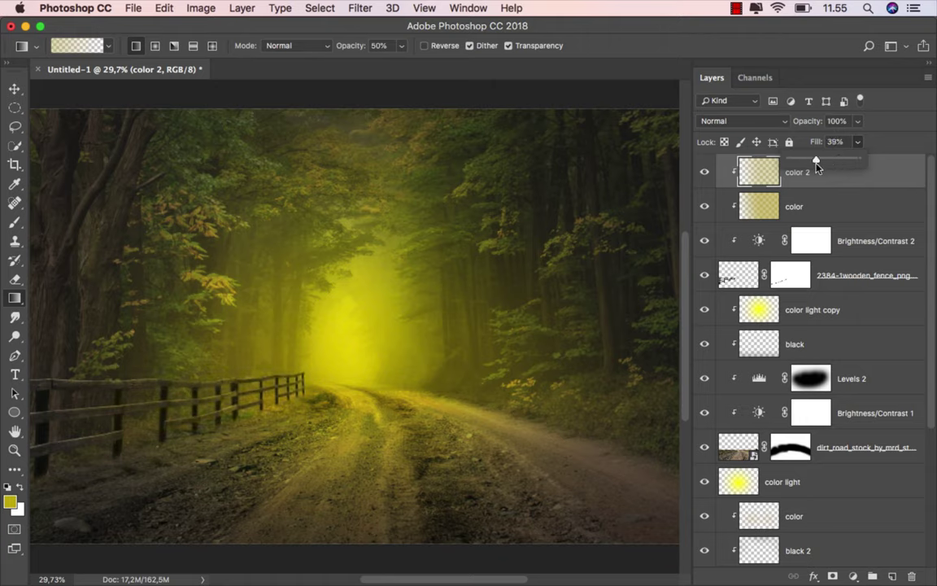
- Add a new layer named 'shadow' above the color light copy layer
key(v)
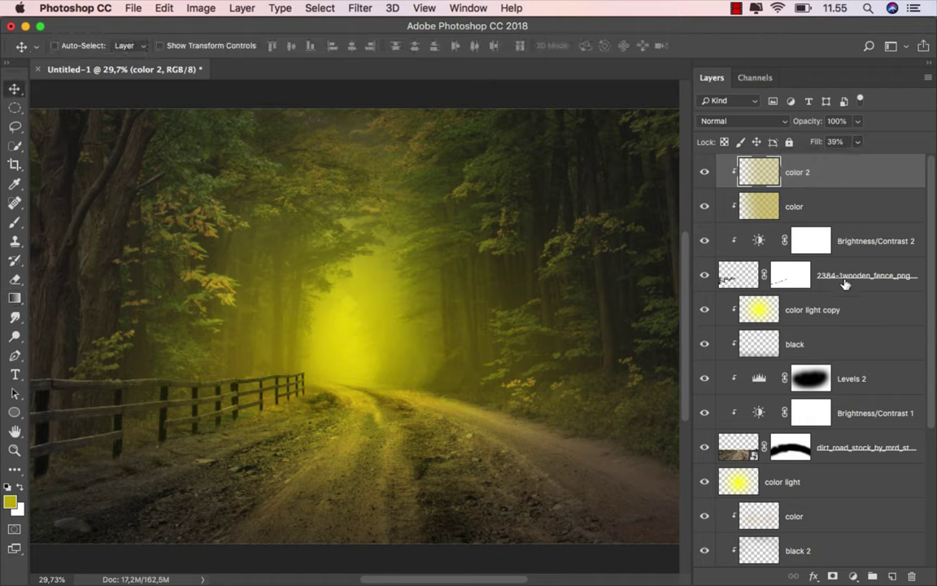
click(853, 303)
click(892, 576)
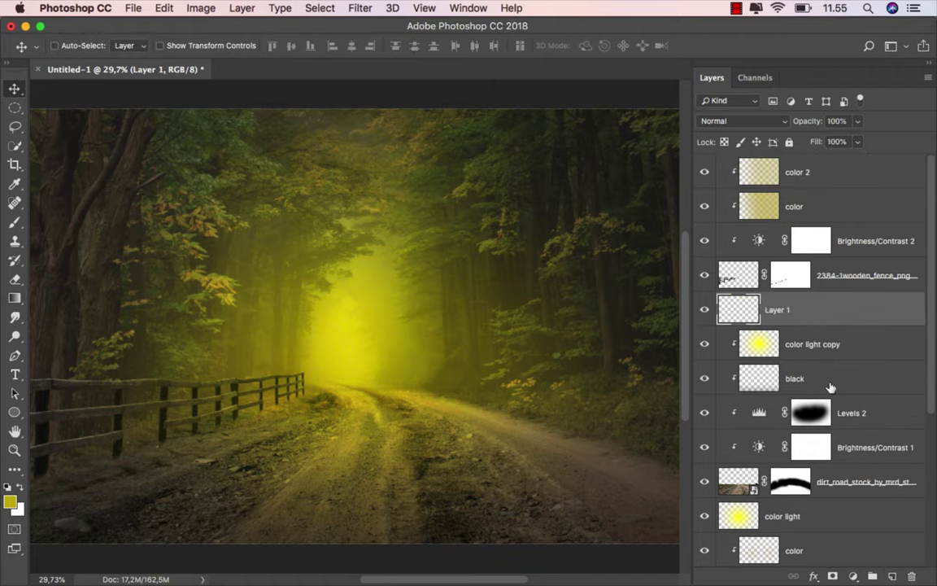
double_click(773, 310)
text(shadow)
key(Return)
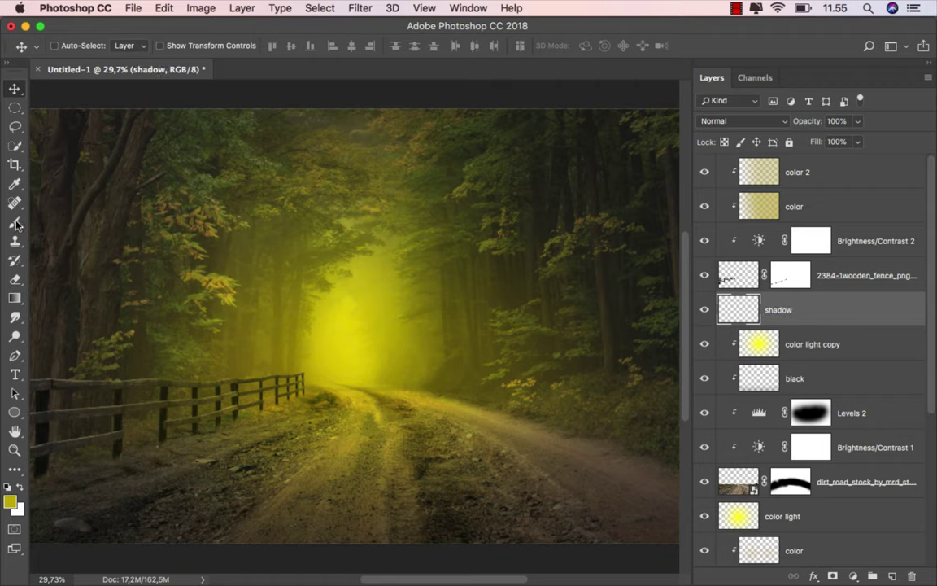
- Set up the Brush tool with black, a soft round tip and 9% opacity
click(16, 224)
key(d)
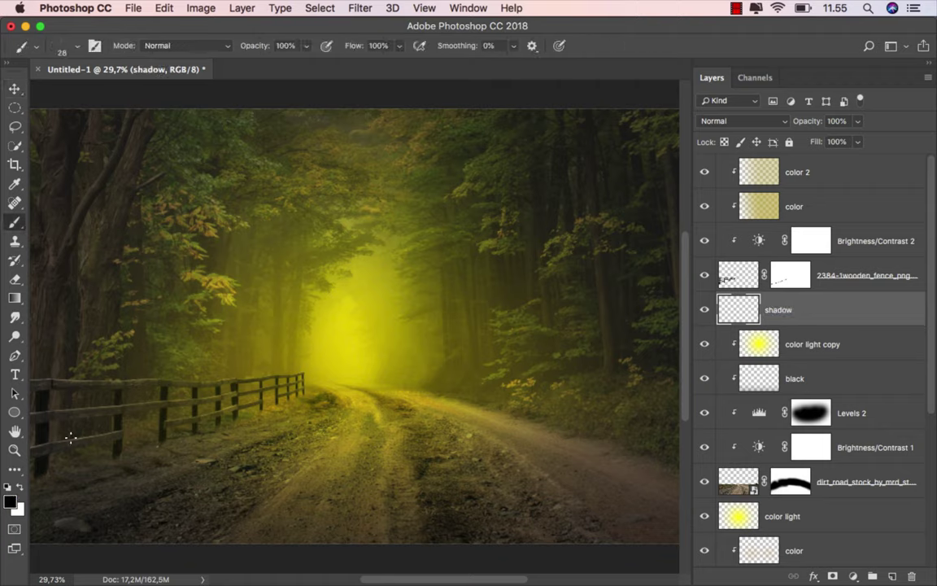
mouse_move(306, 45)
mouse_down()
mouse_move(236, 63)
mouse_move(247, 65)
mouse_up()
scroll(302, 398, up, 5)
right_click(303, 398)
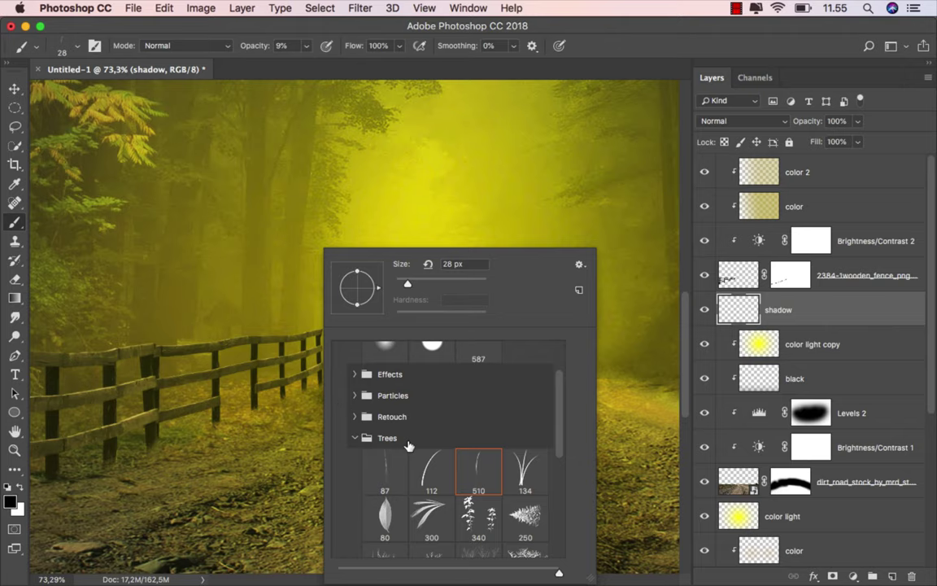
scroll(409, 445, up, 5)
click(376, 410)
key(Return)
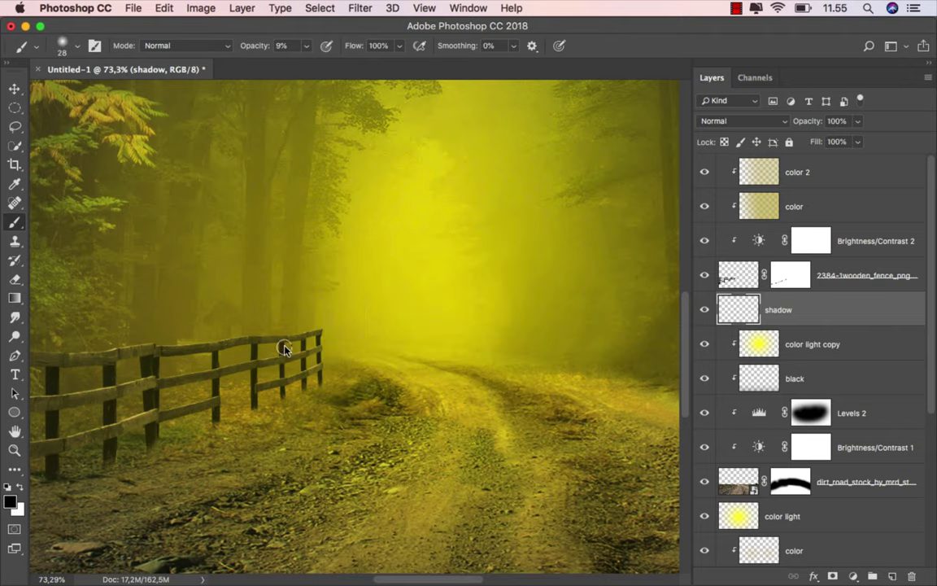
- Paint a faint shadow along the fence base with an 11 px brush
scroll(329, 370, up, 2)
scroll(407, 374, up, 2)
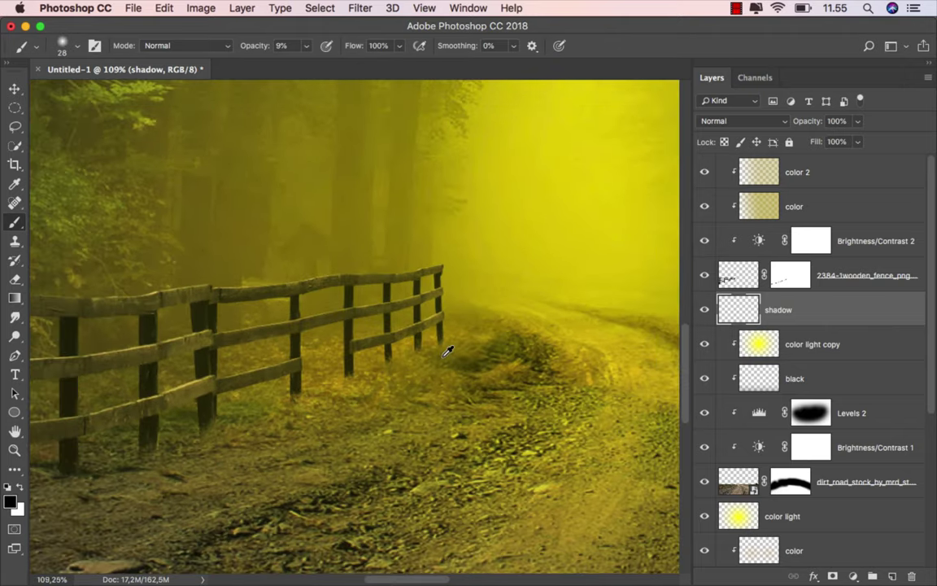
scroll(446, 351, down, 2)
scroll(431, 334, up, 3)
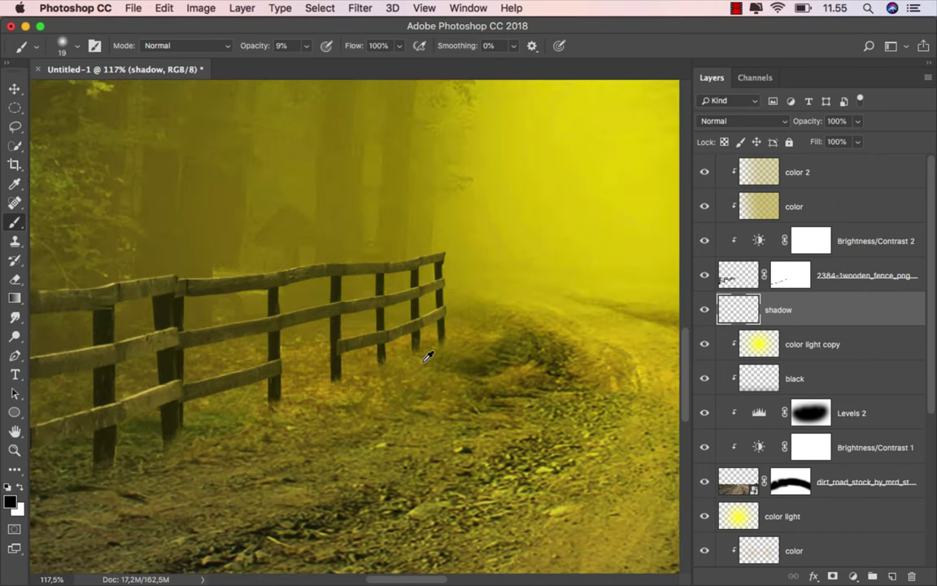
scroll(427, 356, down, 2)
drag(391, 319, 379, 318)
scroll(421, 350, up, 1)
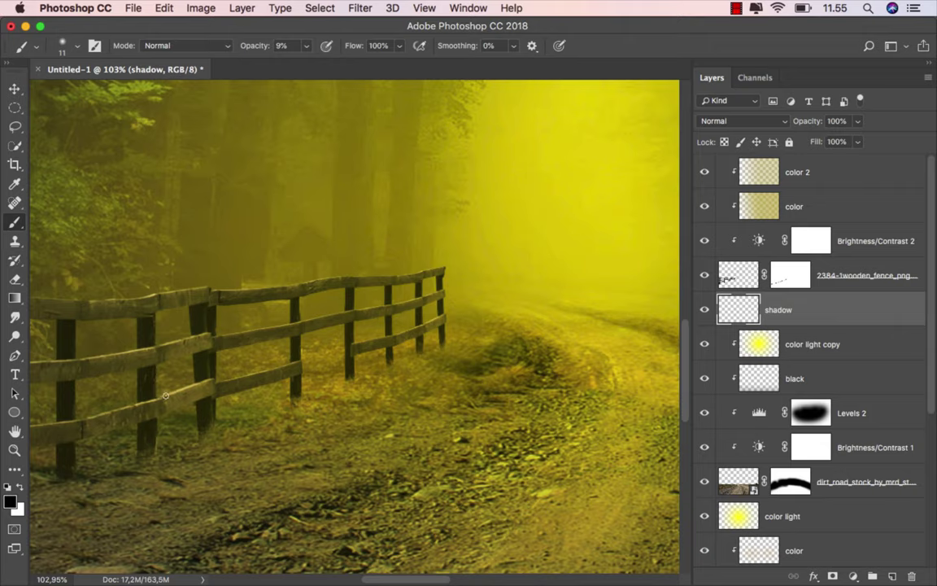
drag(352, 376, 292, 401)
scroll(425, 392, down, 1)
scroll(310, 410, down, 2)
scroll(470, 376, down, 1)
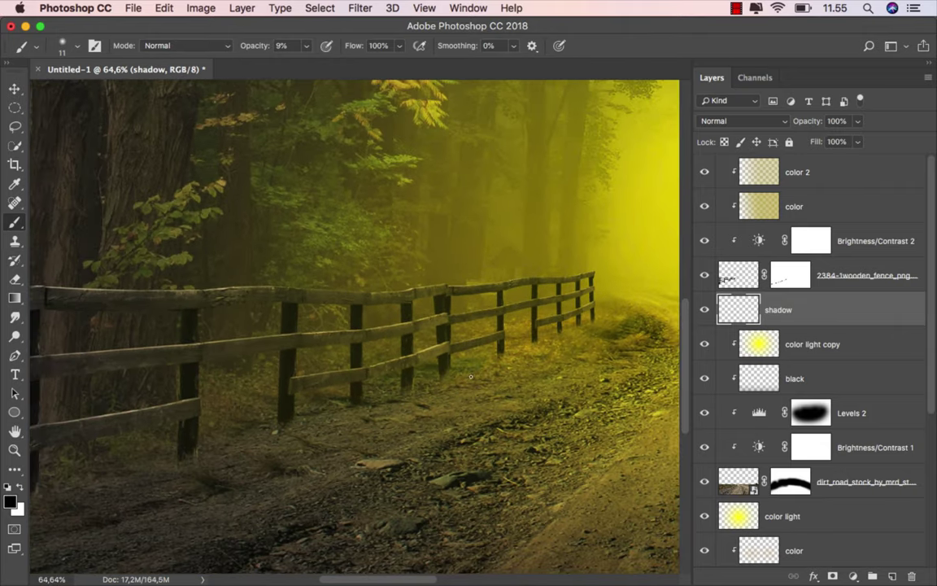
- Continue shading the fence base, adjusting the brush between 24, 51, 39 and 32 px
drag(470, 376, 445, 376)
scroll(274, 435, left, 5)
scroll(274, 434, down, 2)
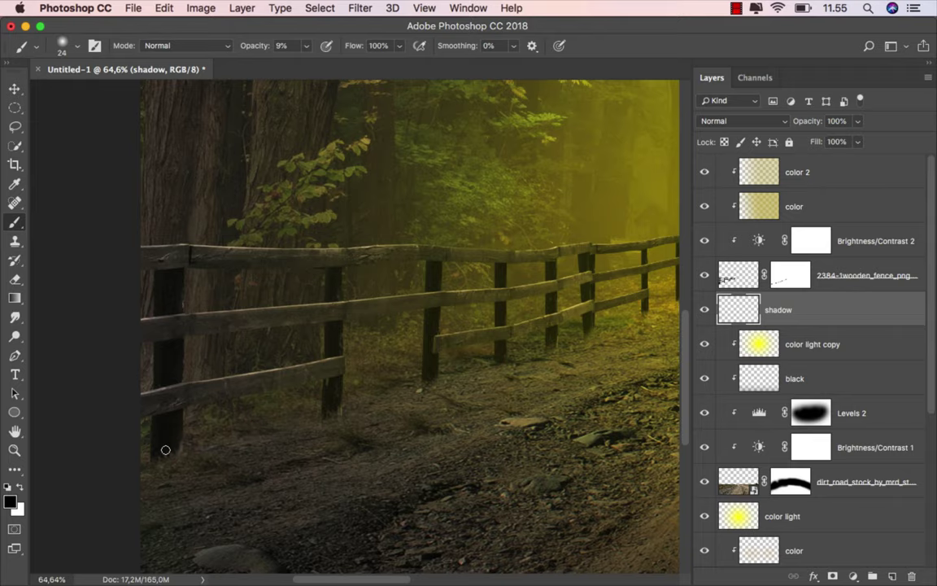
drag(329, 411, 358, 410)
drag(380, 359, 193, 446)
drag(295, 416, 289, 414)
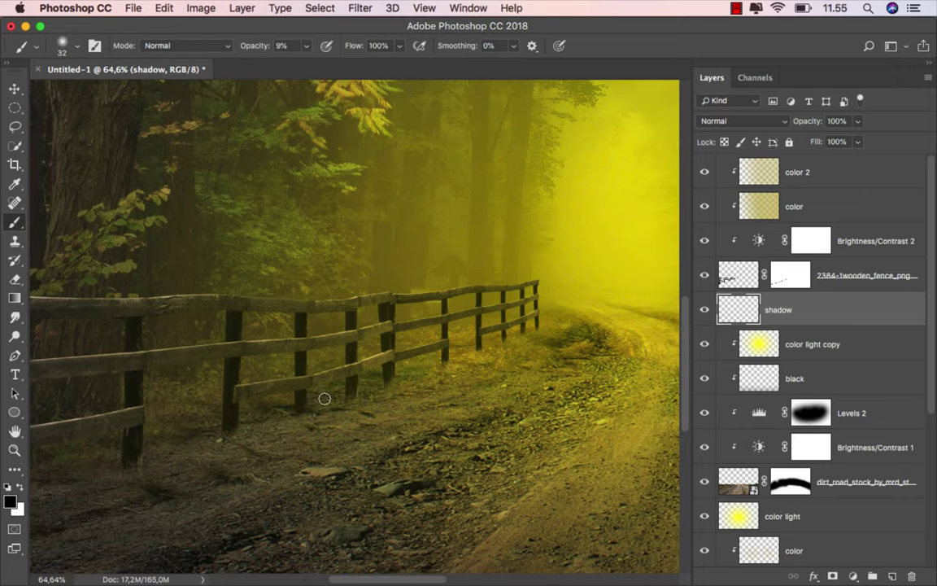
- Bring the bright far end of the road into view and shade it with an 18 px brush
mouse_move(402, 381)
mouse_down()
mouse_move(226, 451)
mouse_move(157, 466)
mouse_up()
drag(265, 434, 184, 438)
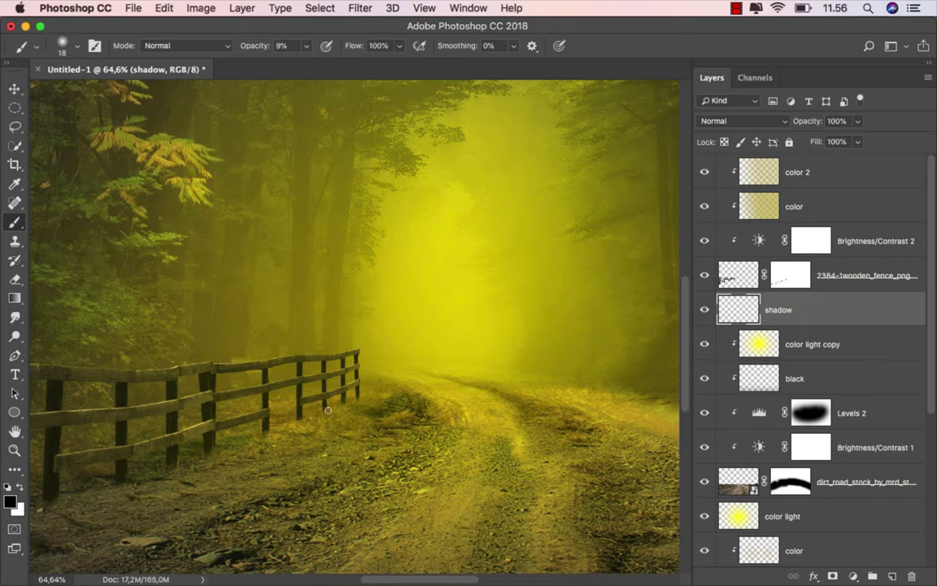
scroll(342, 407, down, 3)
scroll(334, 411, down, 3)
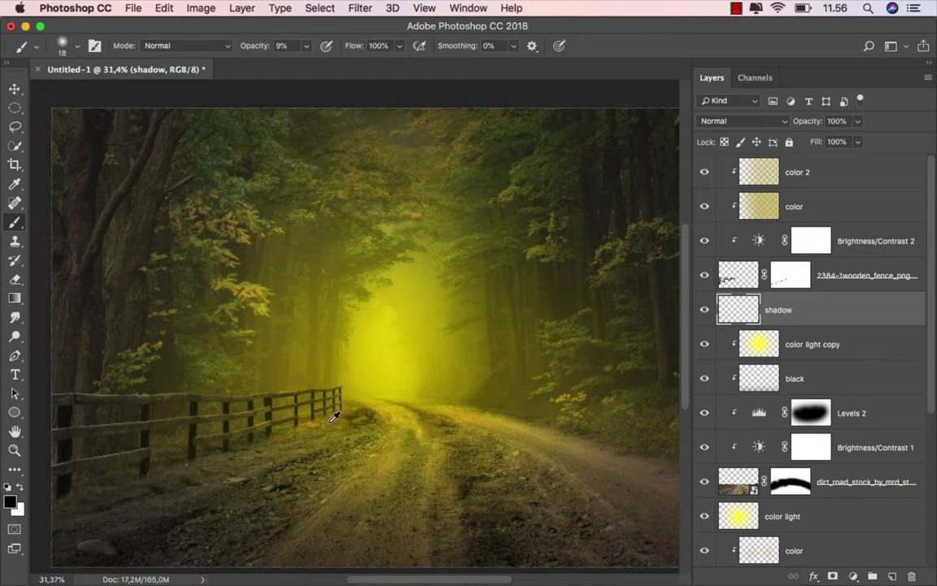
scroll(338, 414, down, 1)
scroll(325, 416, down, 1)
scroll(305, 417, up, 1)
scroll(301, 402, up, 2)
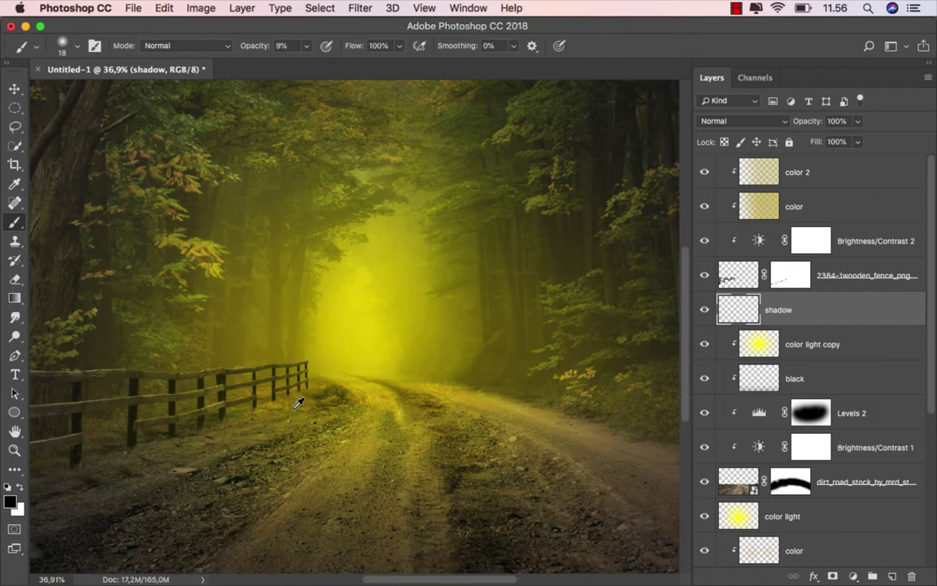
scroll(308, 386, up, 2)
scroll(313, 376, up, 2)
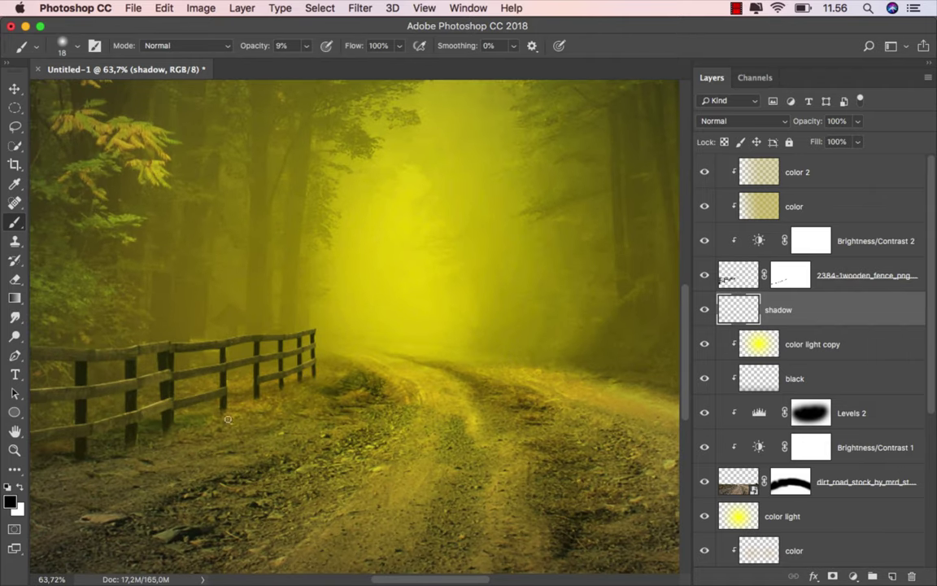
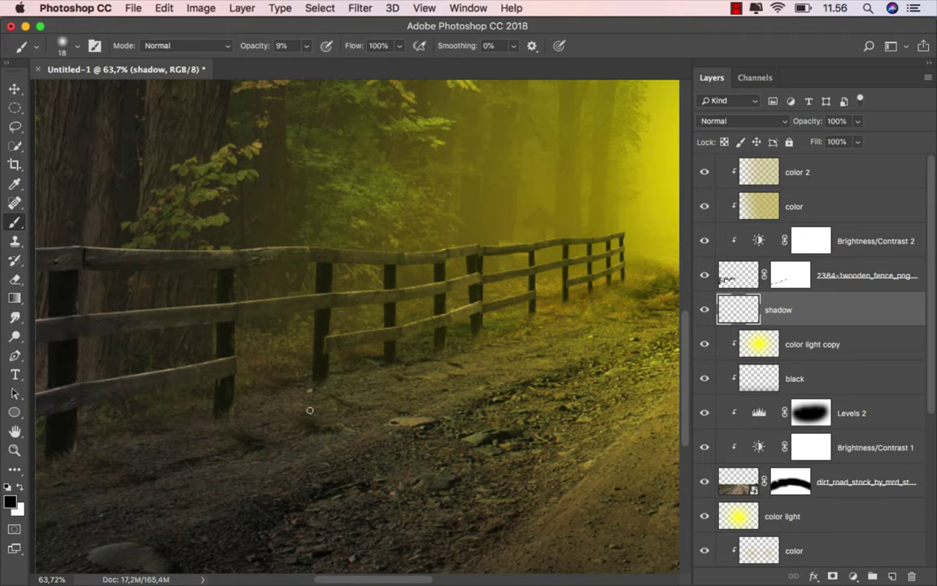
- Lightly erase the painted shadow near the fence and road using an enlarged Eraser brush
key(bracketright)
key(bracketright)
scroll(336, 450, down, 3)
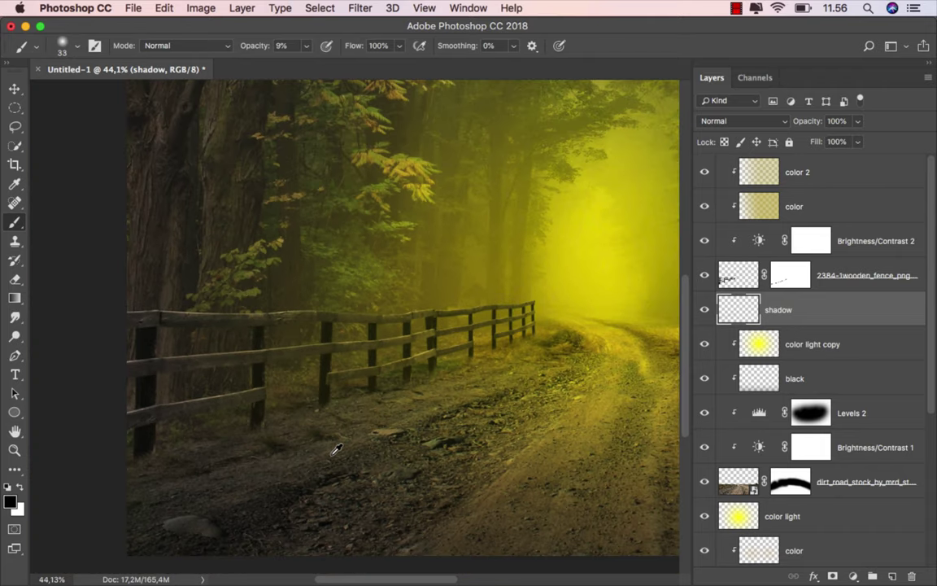
scroll(550, 345, down, 1)
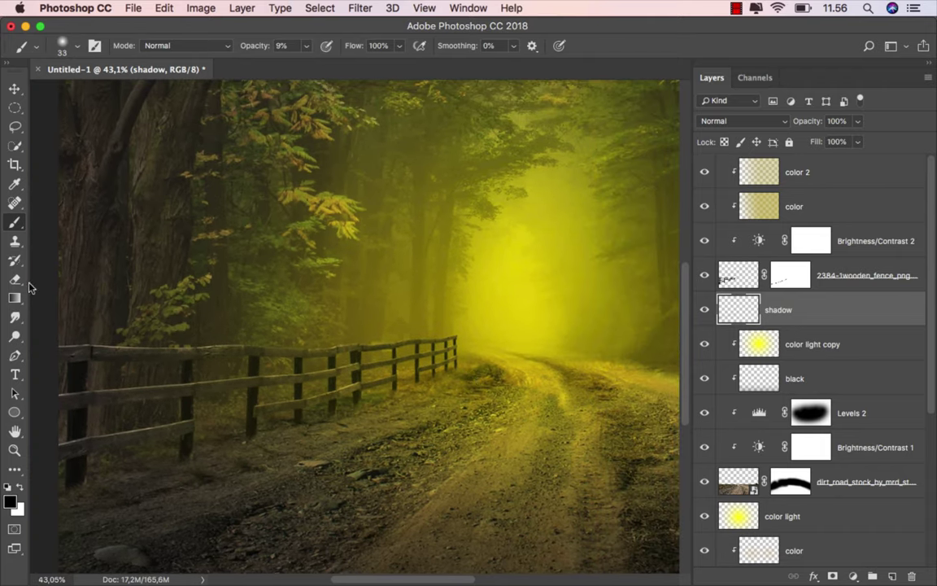
click(15, 279)
click(81, 274)
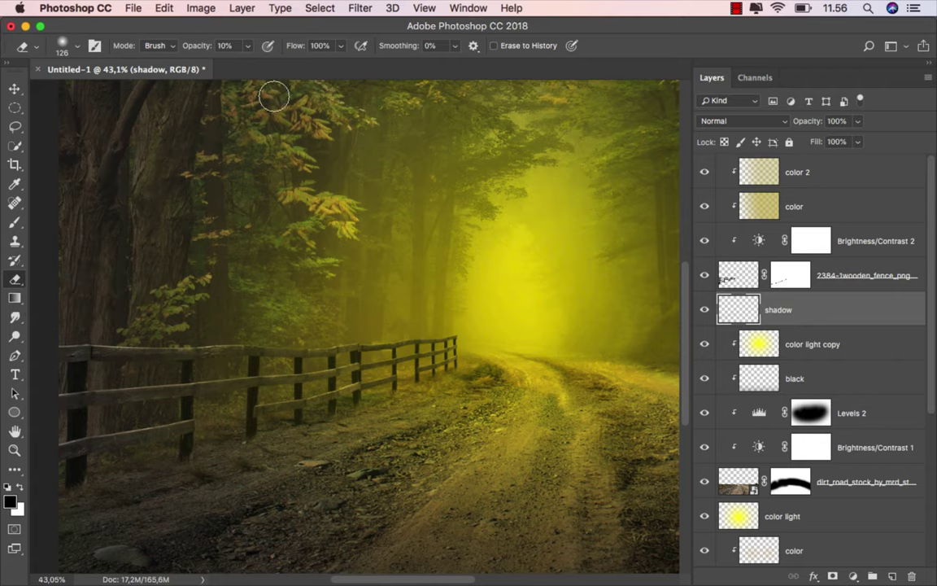
scroll(383, 342, up, 1)
mouse_move(461, 358)
mouse_down()
mouse_move(479, 363)
mouse_move(461, 364)
mouse_up()
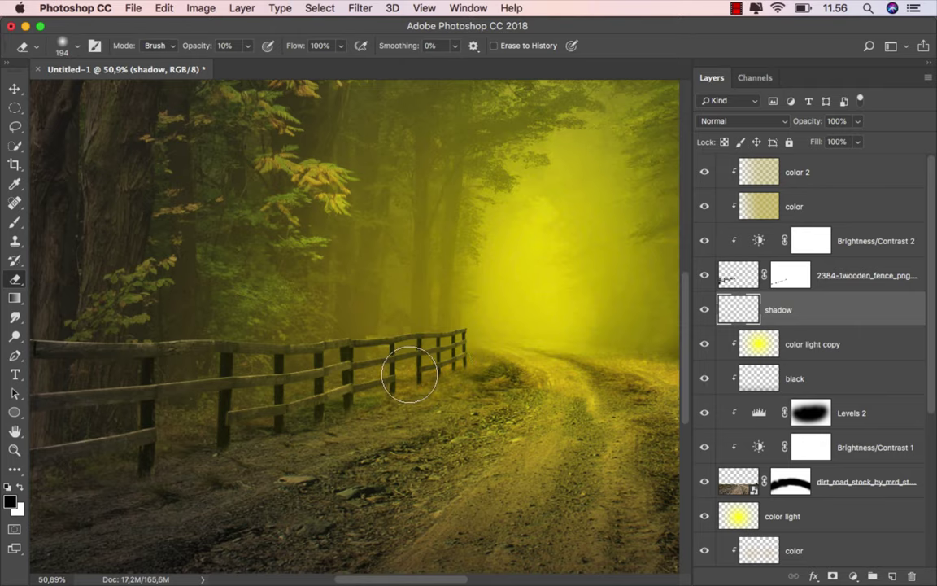
scroll(372, 427, down, 1)
scroll(369, 427, down, 2)
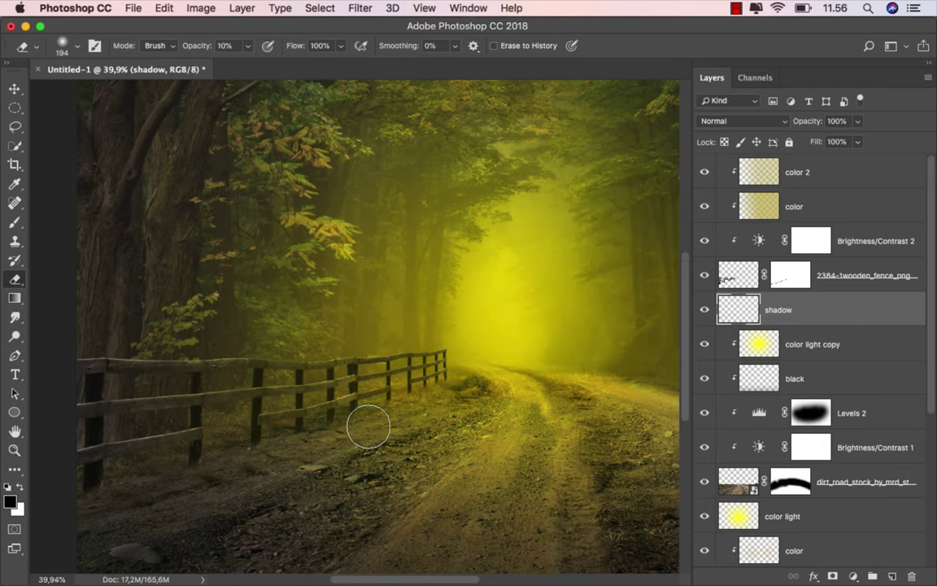
scroll(362, 428, down, 1)
scroll(349, 429, down, 1)
scroll(349, 429, down, 1)
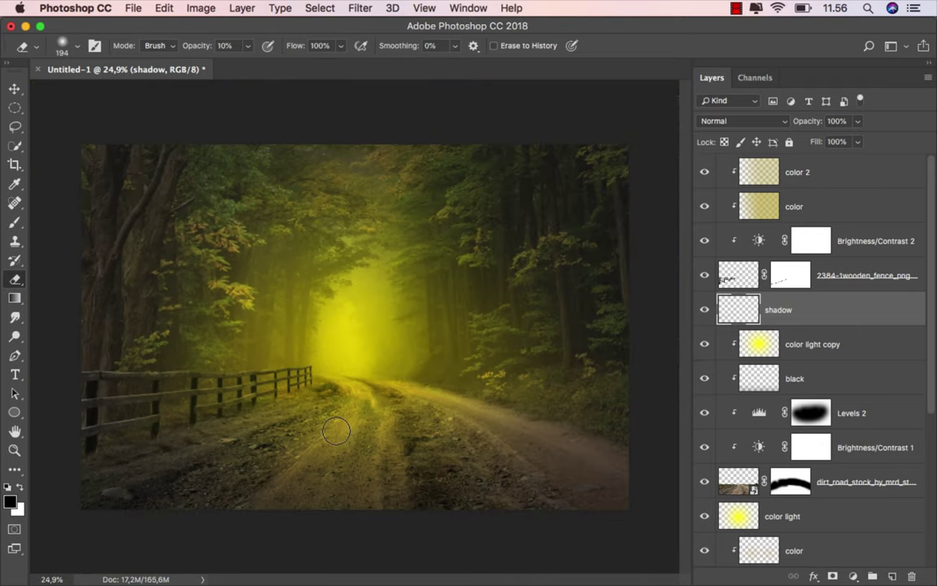
scroll(335, 431, up, 1)
key(v)
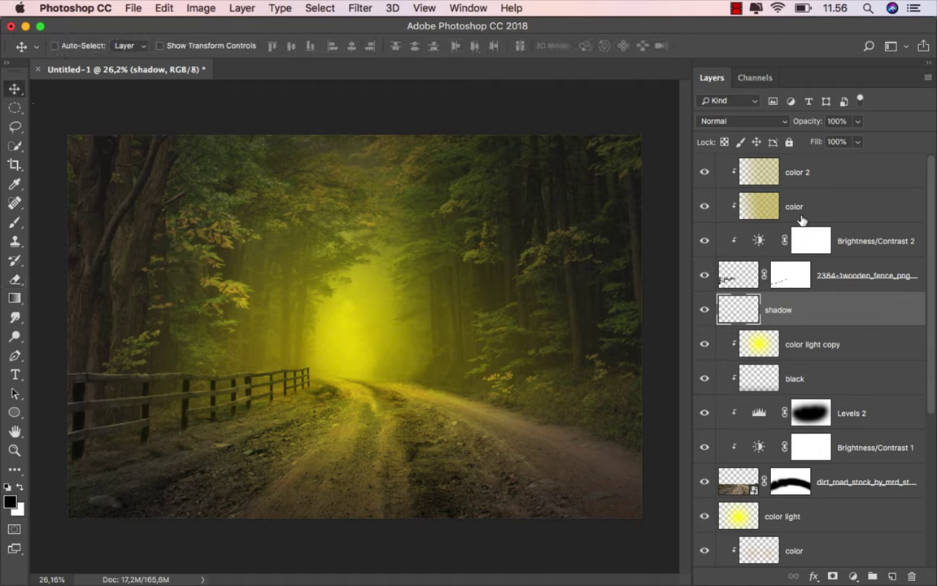
- Show the color layer and group layers color 2 through shadow as red-labelled 'fence left'
click(741, 208)
click(704, 206)
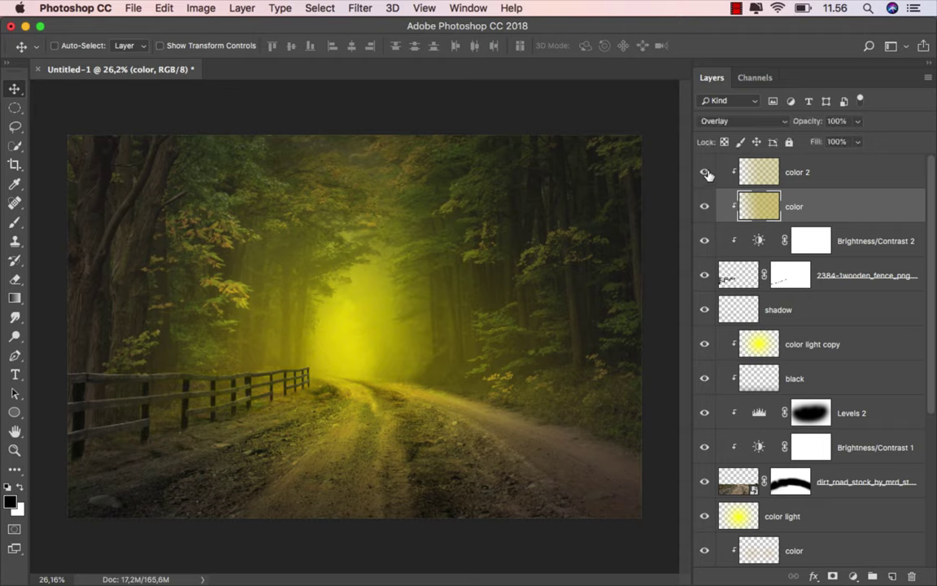
click(832, 173)
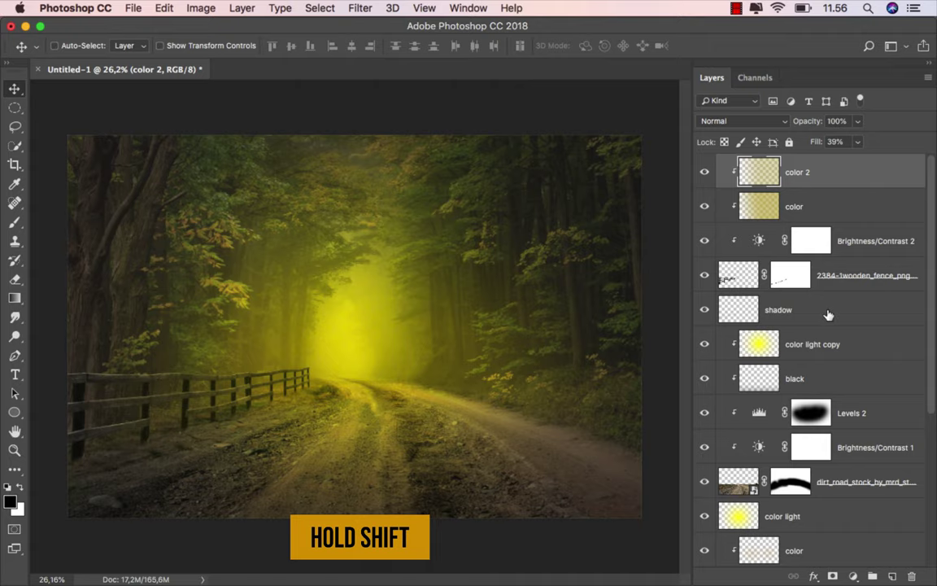
shift+click(828, 315)
right_click(830, 169)
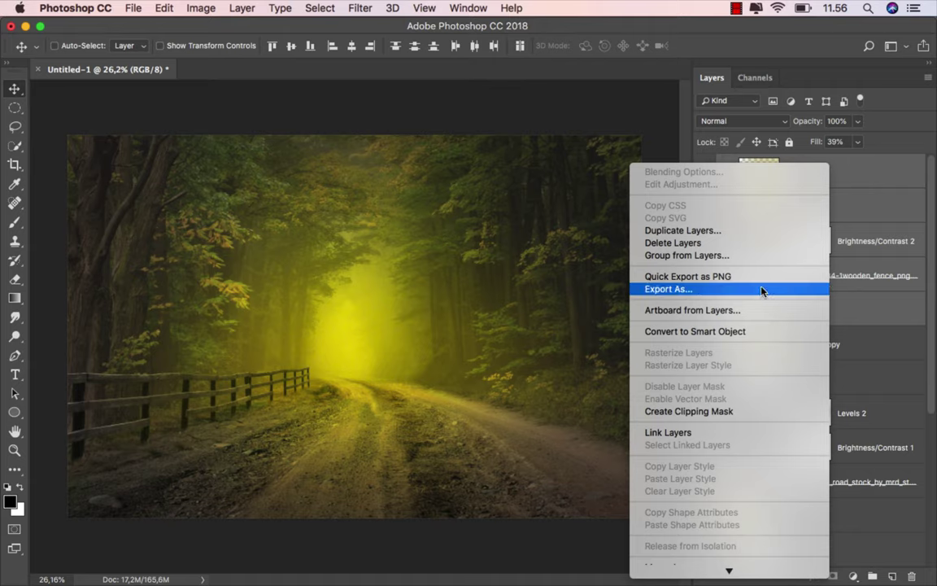
click(702, 255)
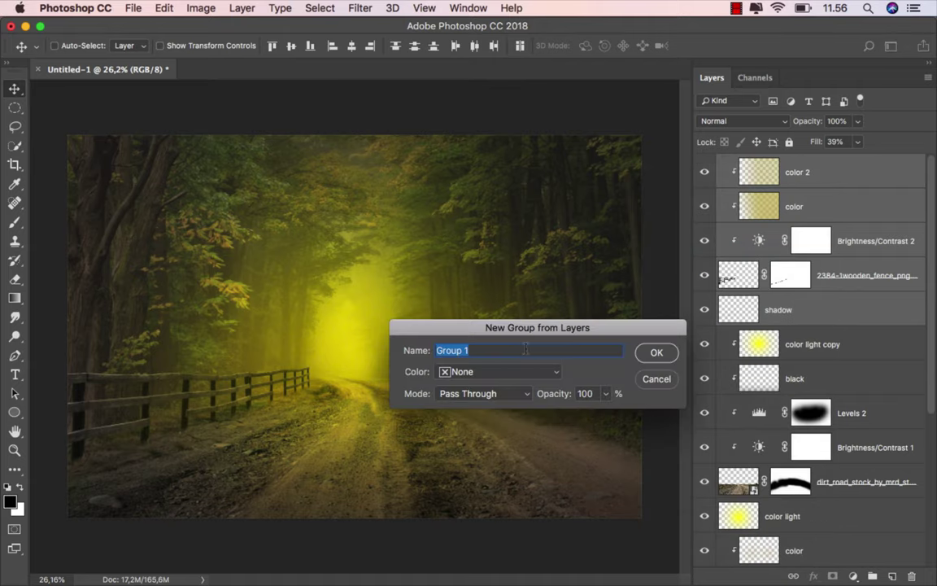
text(fence left)
click(503, 371)
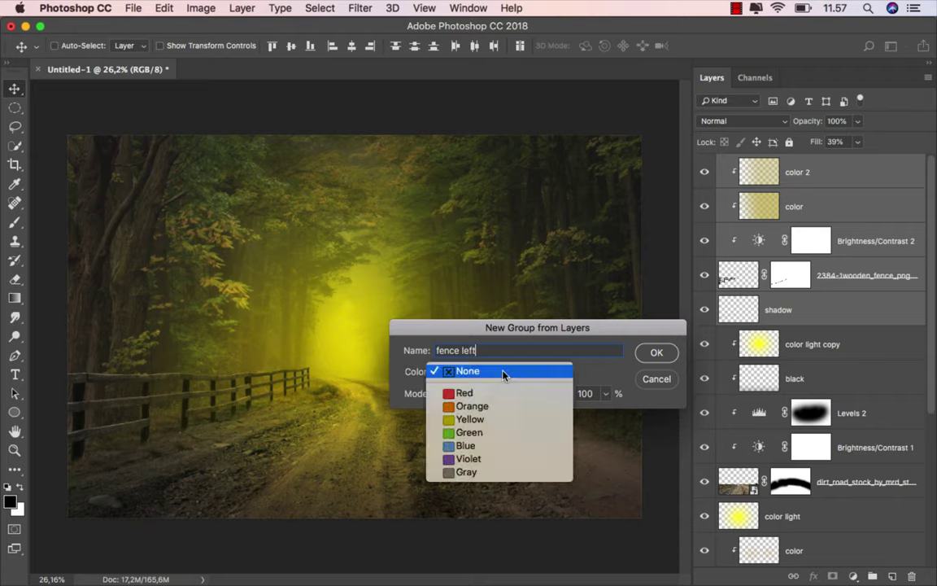
click(504, 386)
click(656, 350)
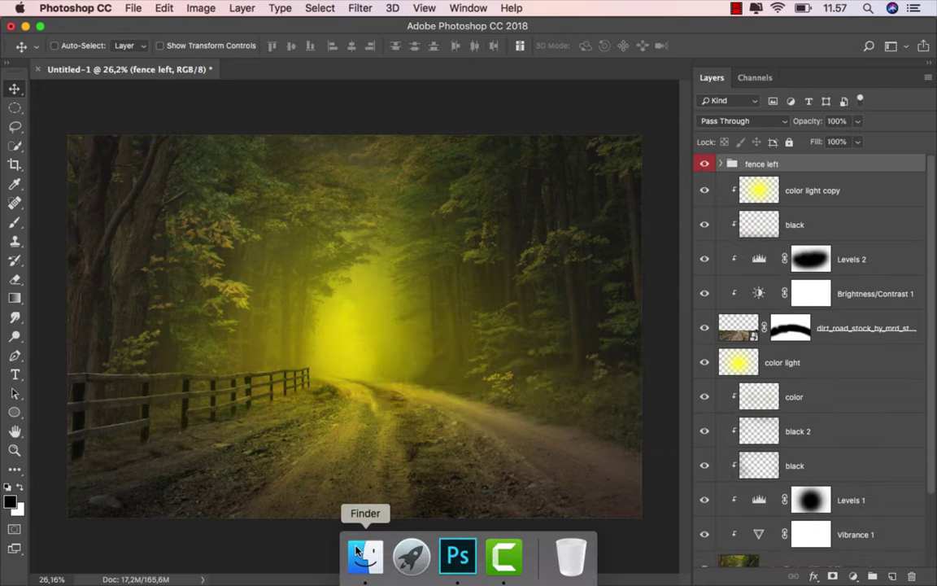
- Place the fence PNG from Finder onto the canvas and flip it horizontally
click(356, 551)
mouse_move(180, 105)
mouse_down()
mouse_move(389, 431)
mouse_move(410, 362)
mouse_up()
right_click(408, 348)
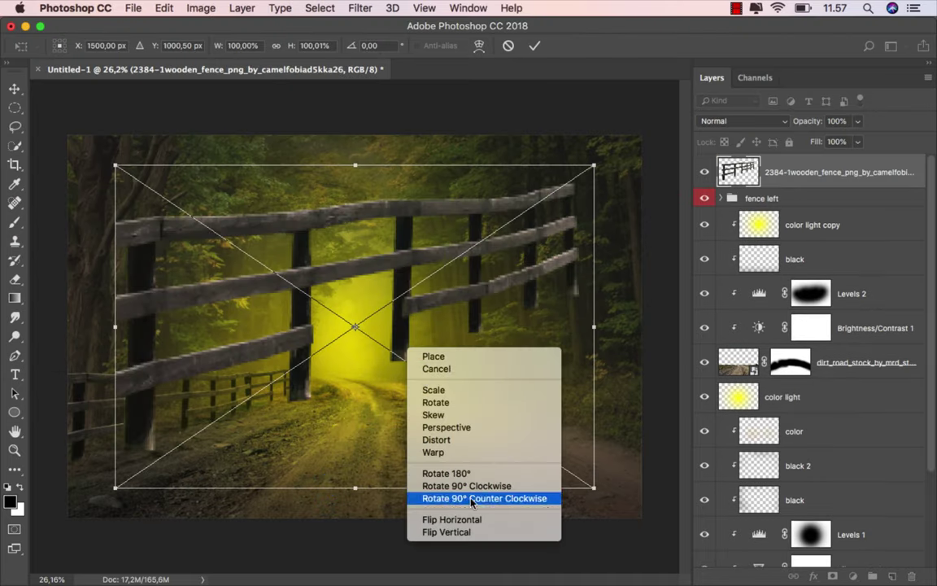
click(452, 518)
- Scale the mirrored fence down and position it along the lower right of the road
drag(501, 387, 550, 408)
mouse_move(154, 185)
mouse_down()
mouse_move(463, 361)
mouse_move(462, 380)
mouse_up()
drag(504, 418, 504, 371)
drag(461, 404, 473, 404)
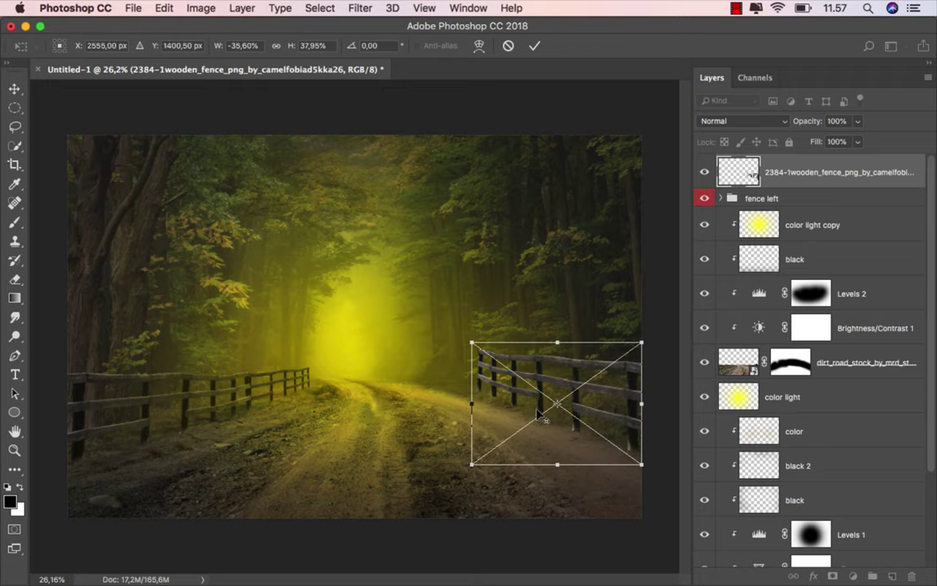
scroll(493, 370, up, 1)
drag(474, 342, 495, 358)
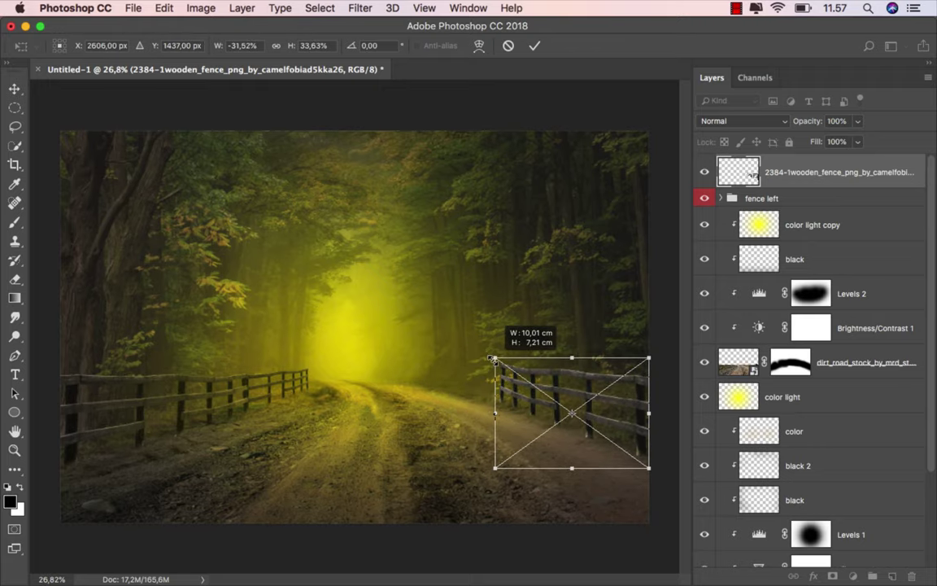
scroll(567, 429, up, 3)
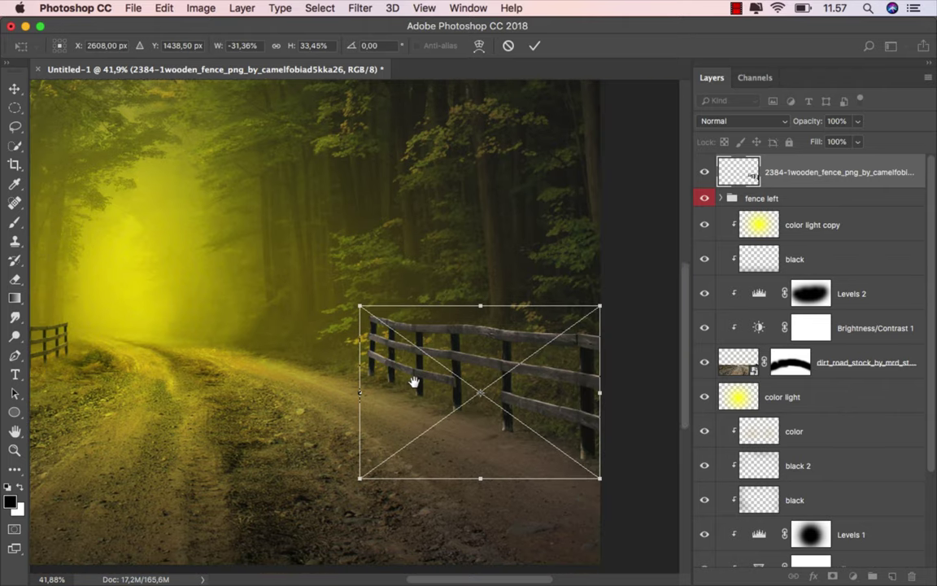
scroll(513, 378, right, 1)
scroll(488, 398, right, 1)
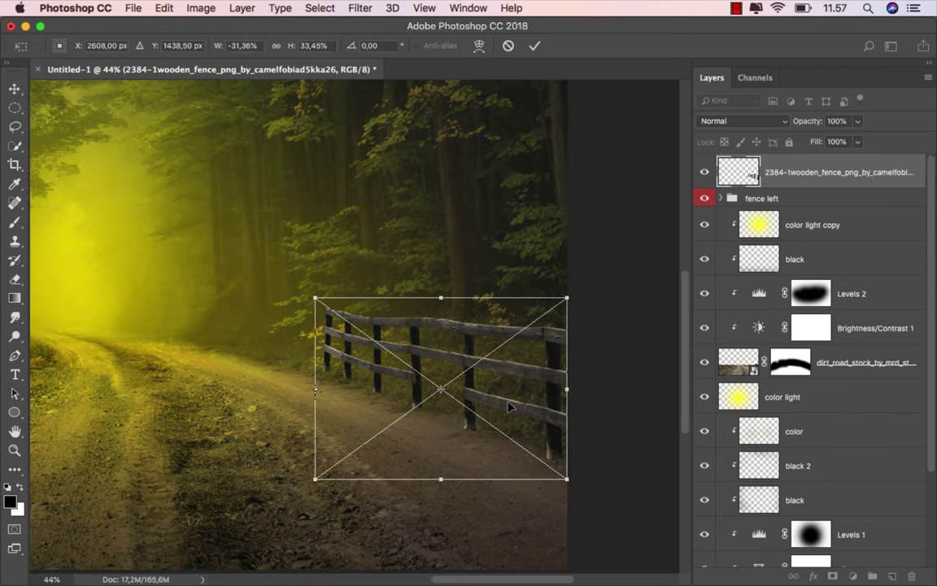
drag(505, 410, 503, 396)
- Skew and perspective-transform the fence to follow the road, then commit
right_click(440, 353)
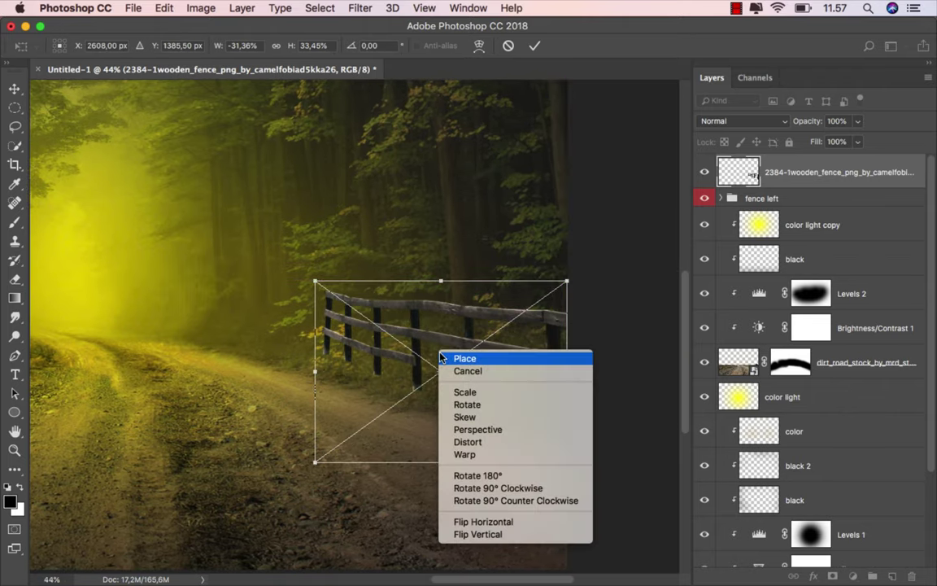
click(467, 442)
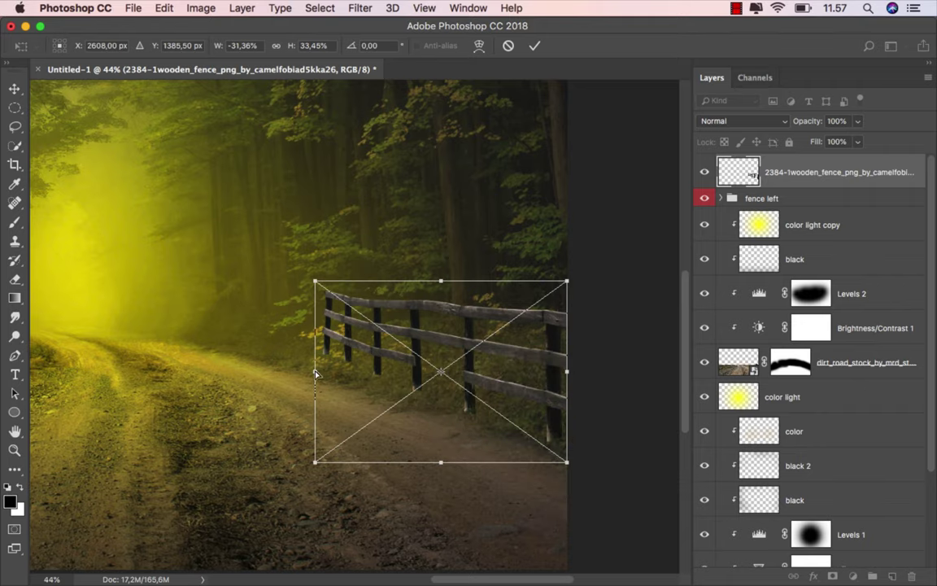
drag(315, 372, 312, 388)
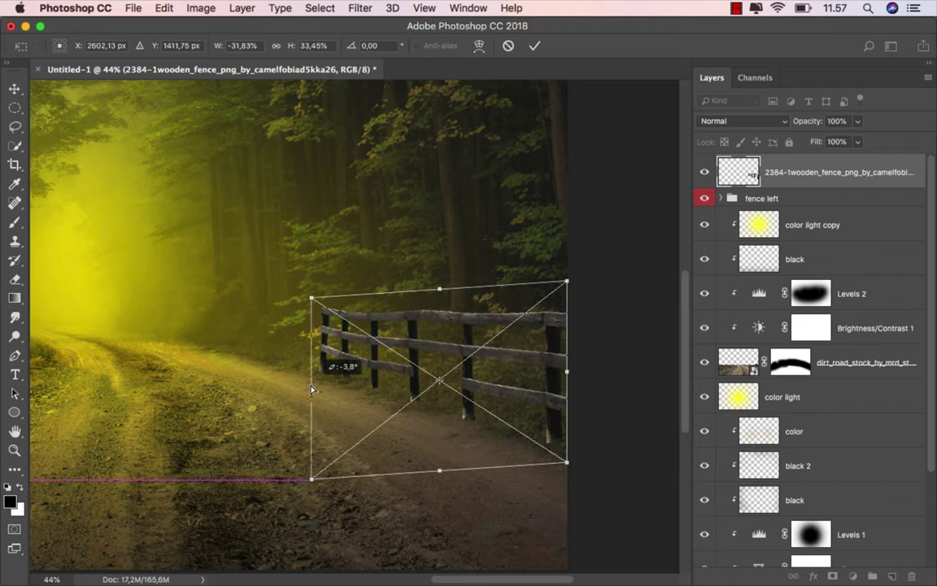
drag(566, 376, 568, 376)
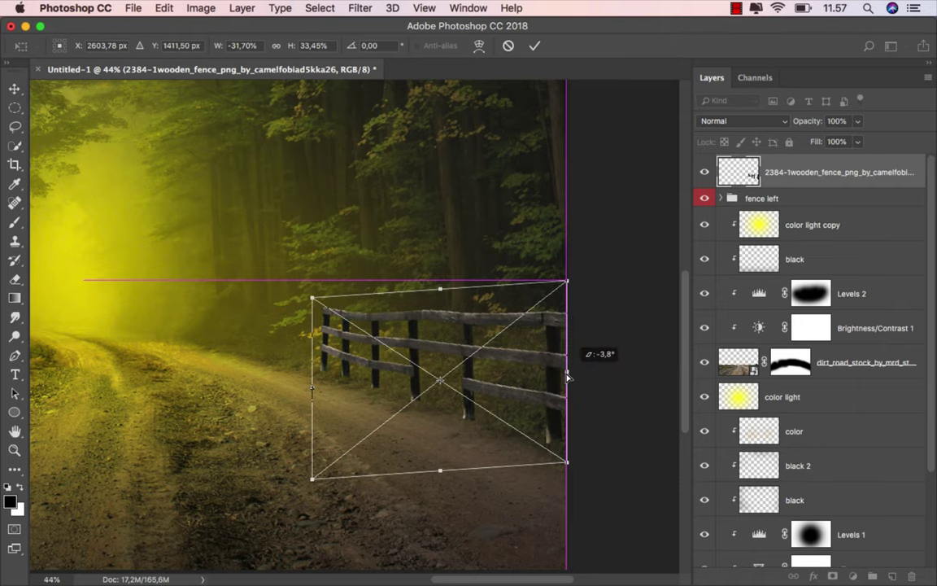
scroll(569, 377, down, 5)
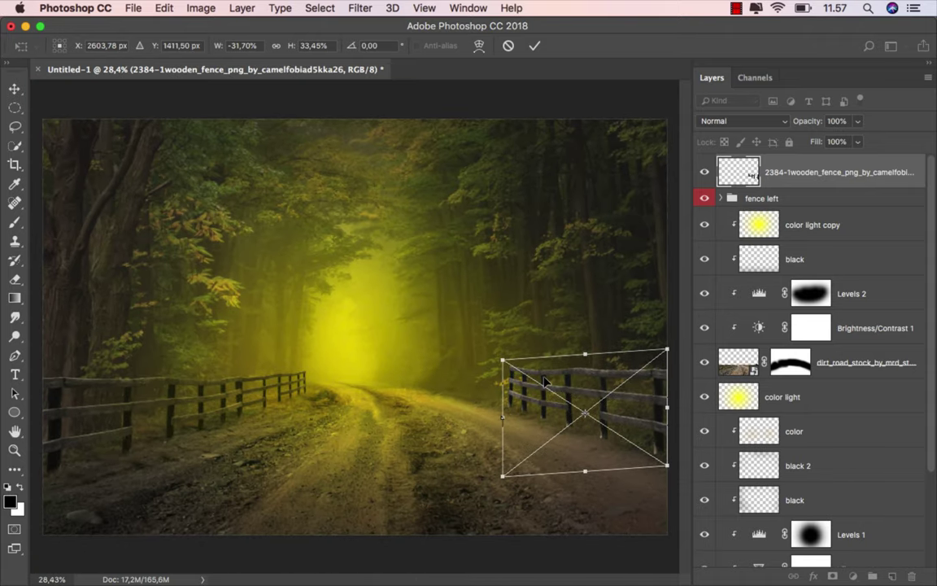
right_click(527, 374)
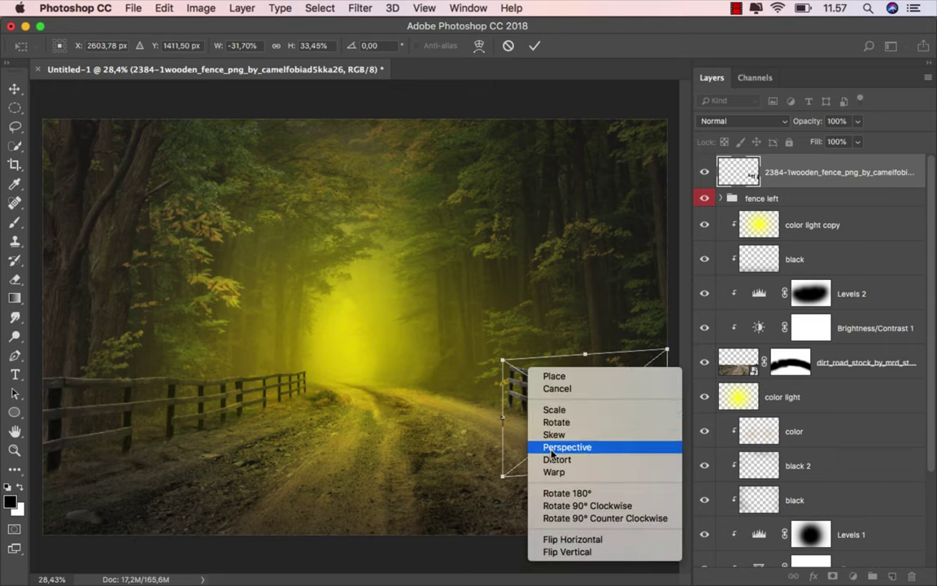
click(527, 458)
drag(504, 360, 506, 358)
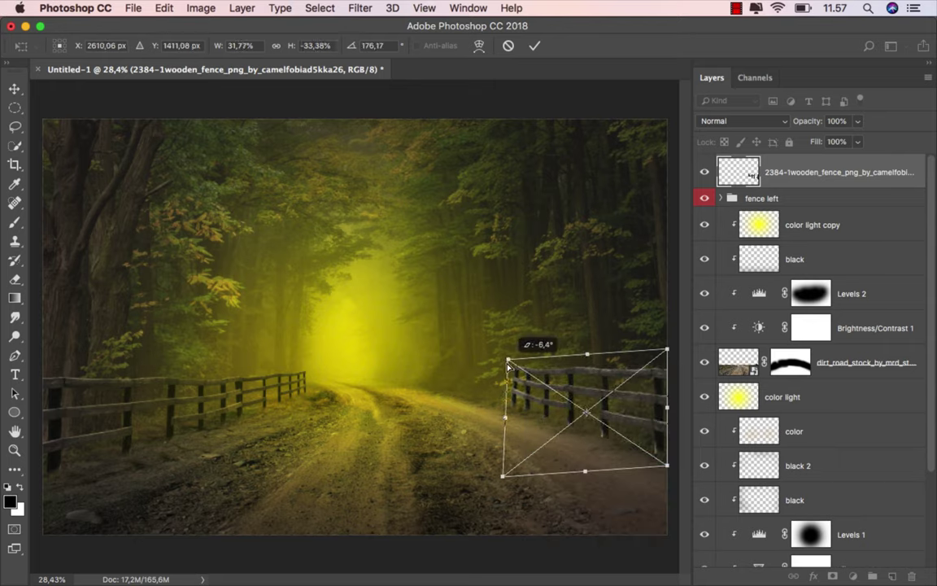
drag(508, 419, 519, 424)
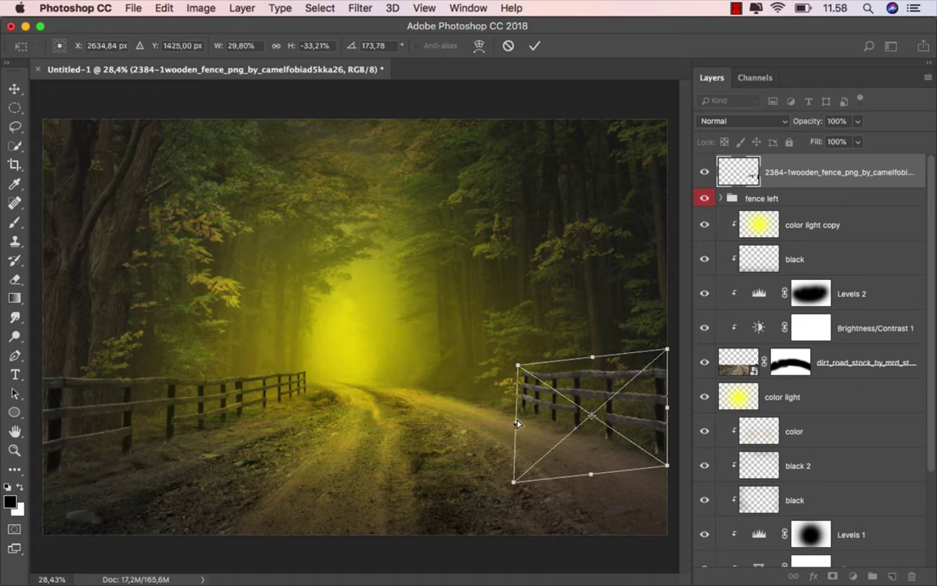
click(535, 48)
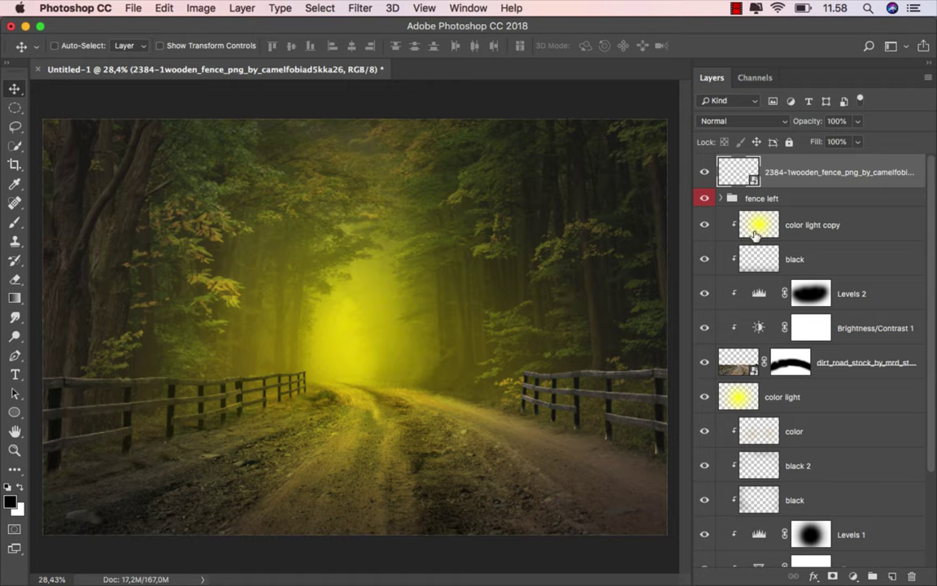
- Duplicate the fence and scale the copy down beside the right-hand fence
key(super+j)
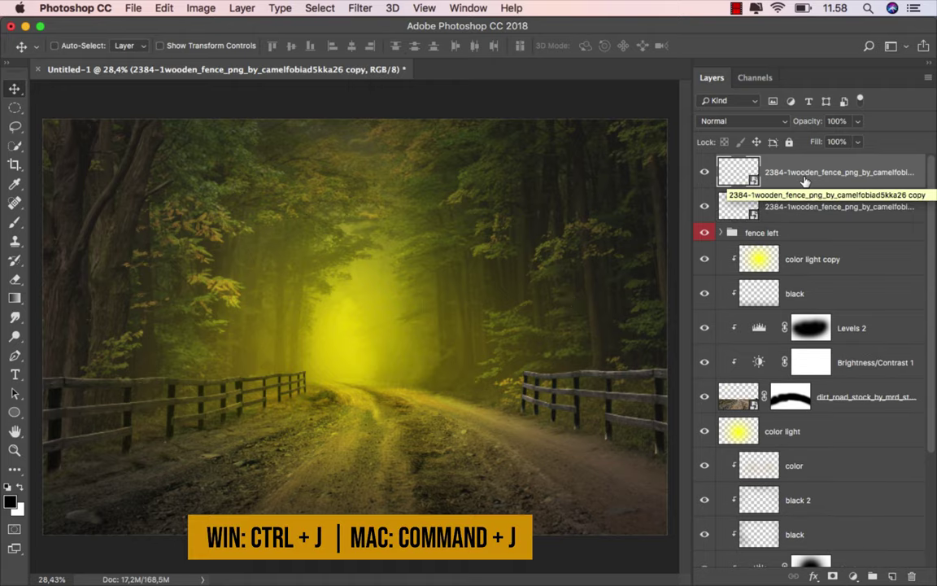
drag(616, 359, 502, 352)
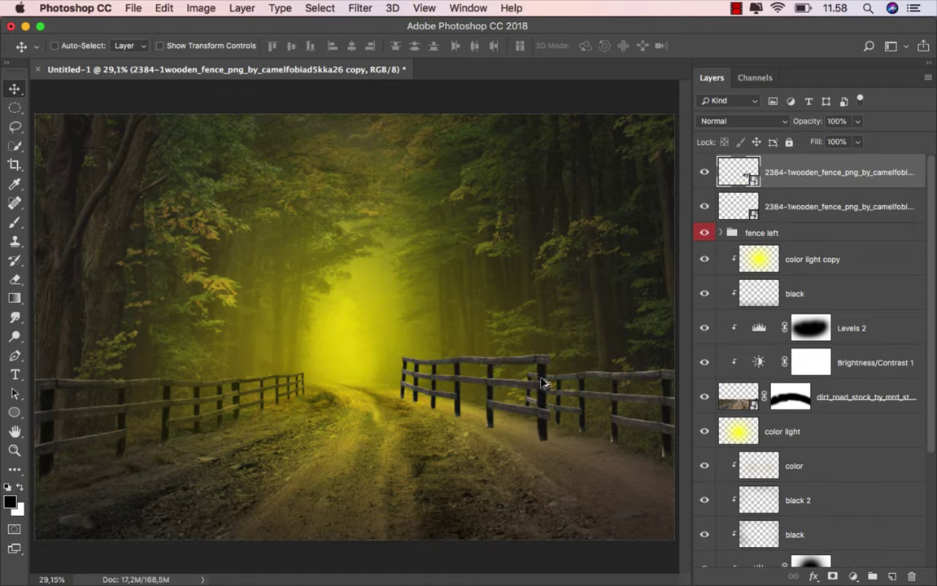
scroll(513, 342, up, 3)
key(super+t)
drag(582, 352, 529, 376)
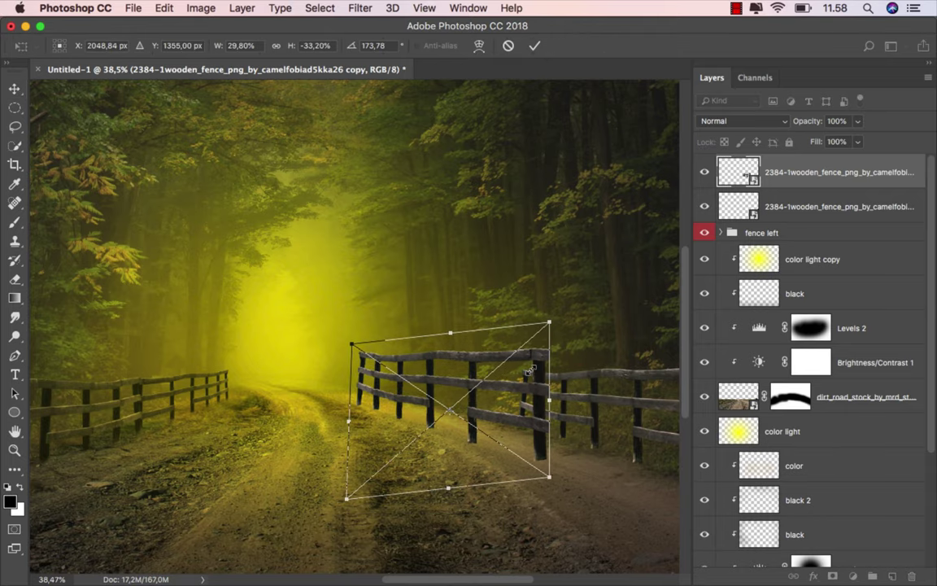
scroll(530, 371, down, 1)
scroll(533, 375, up, 1)
drag(488, 381, 492, 372)
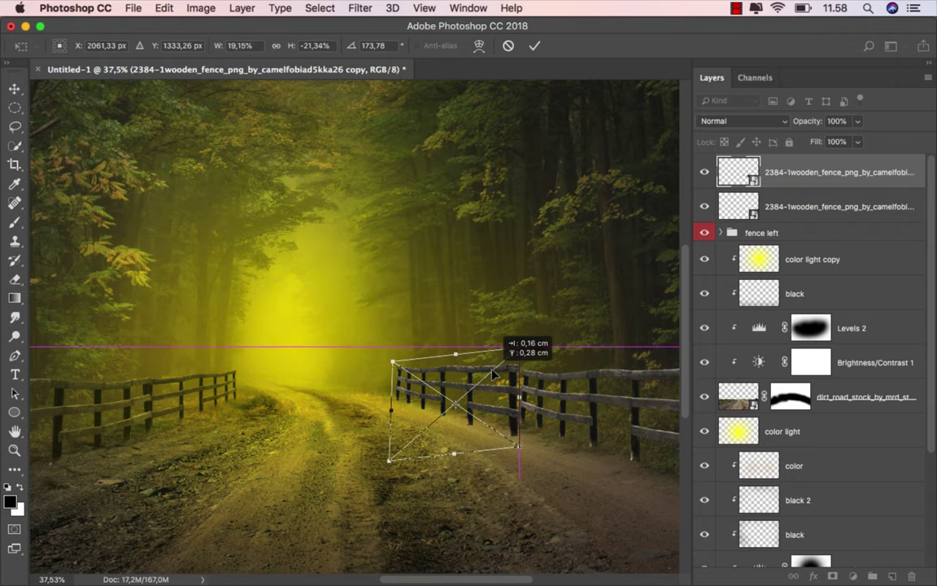
drag(388, 460, 408, 439)
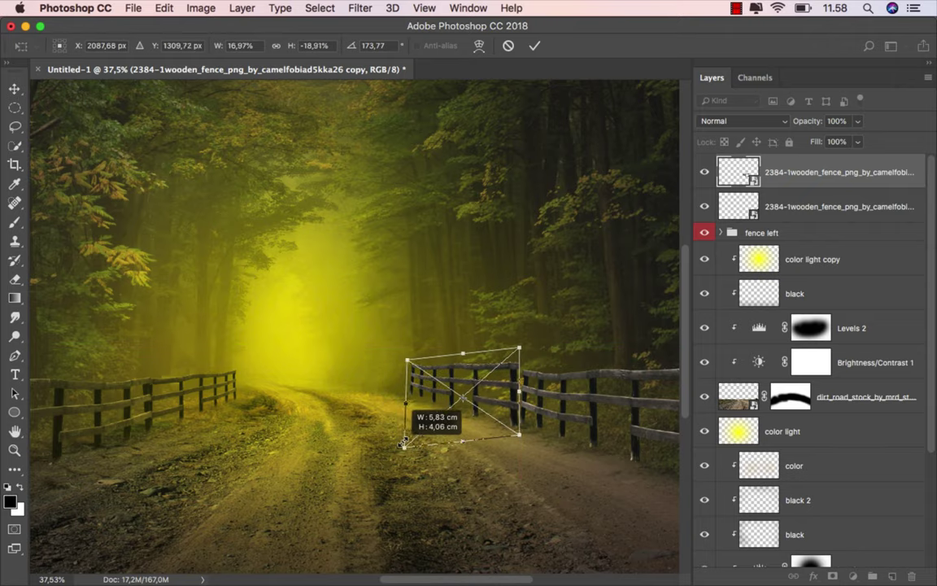
key(Return)
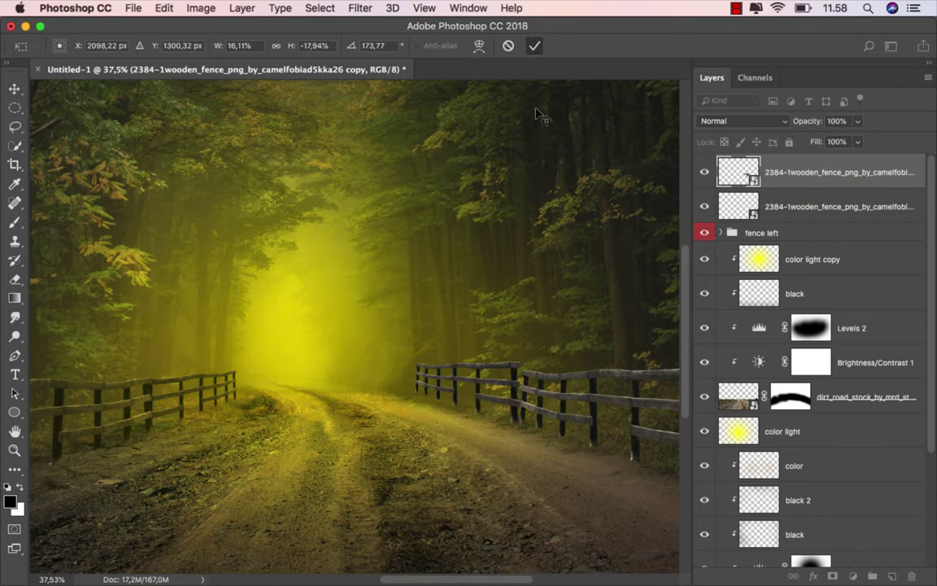
- Move the copy below the original and distort it to continue the right fence
scroll(534, 360, up, 8)
drag(810, 172, 805, 225)
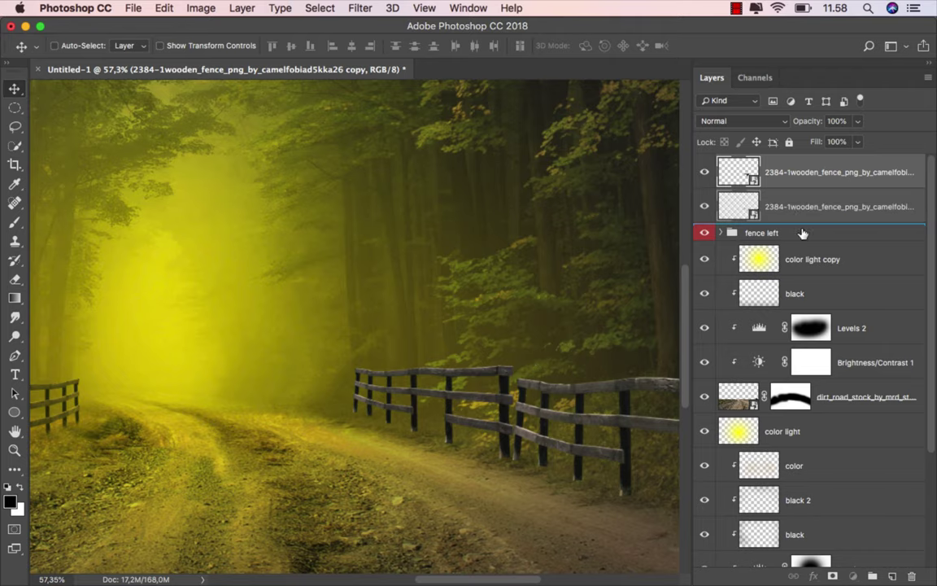
scroll(464, 395, up, 5)
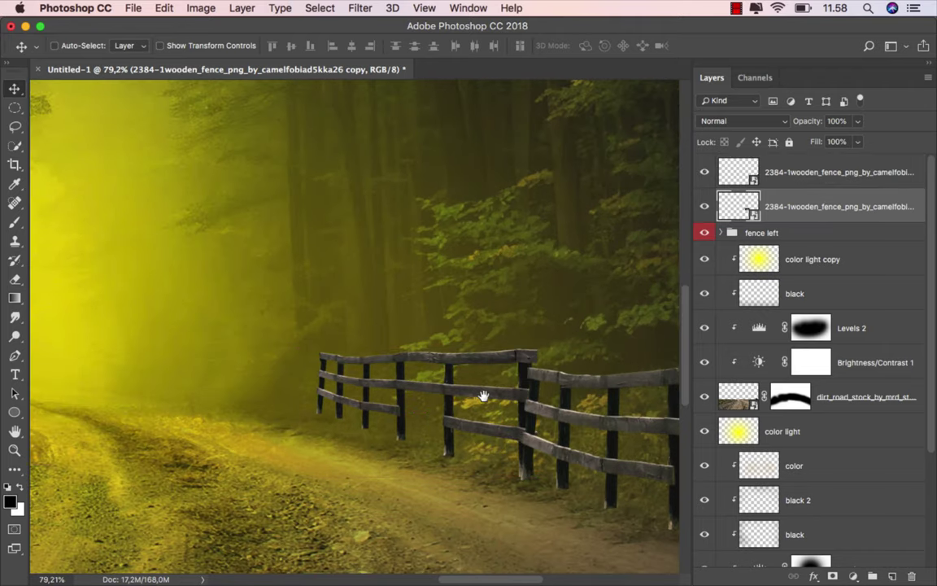
drag(463, 395, 486, 375)
key(ctrl+t)
right_click(486, 375)
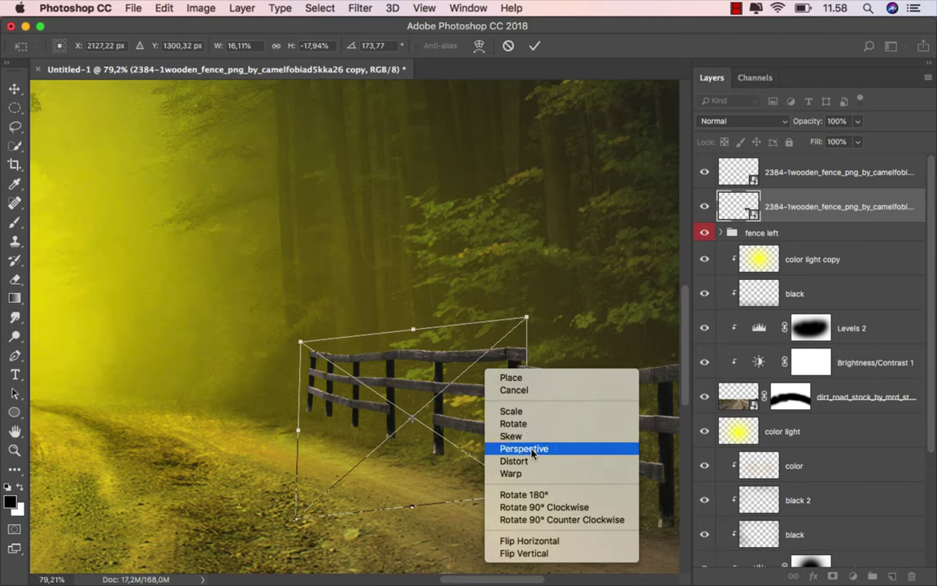
click(500, 459)
drag(525, 319, 525, 342)
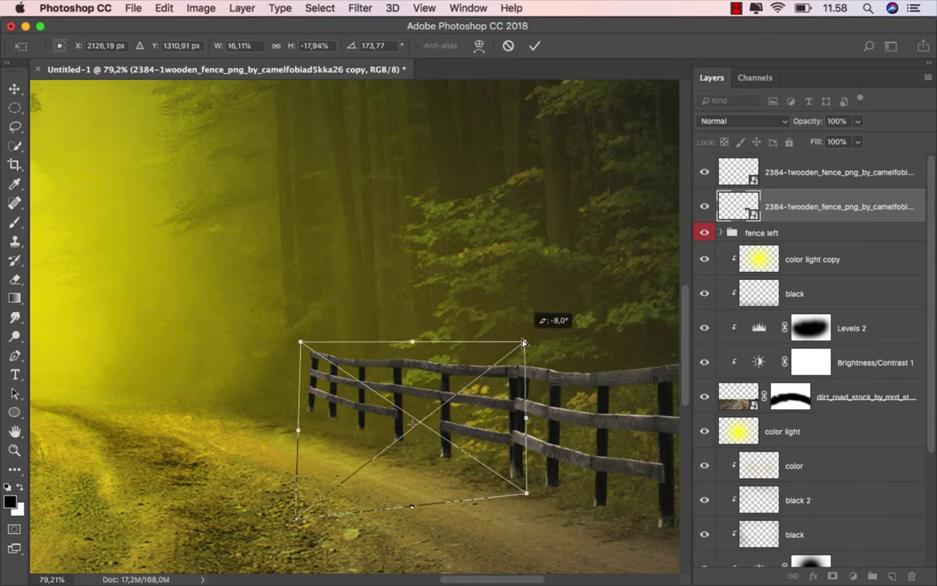
drag(295, 431, 307, 438)
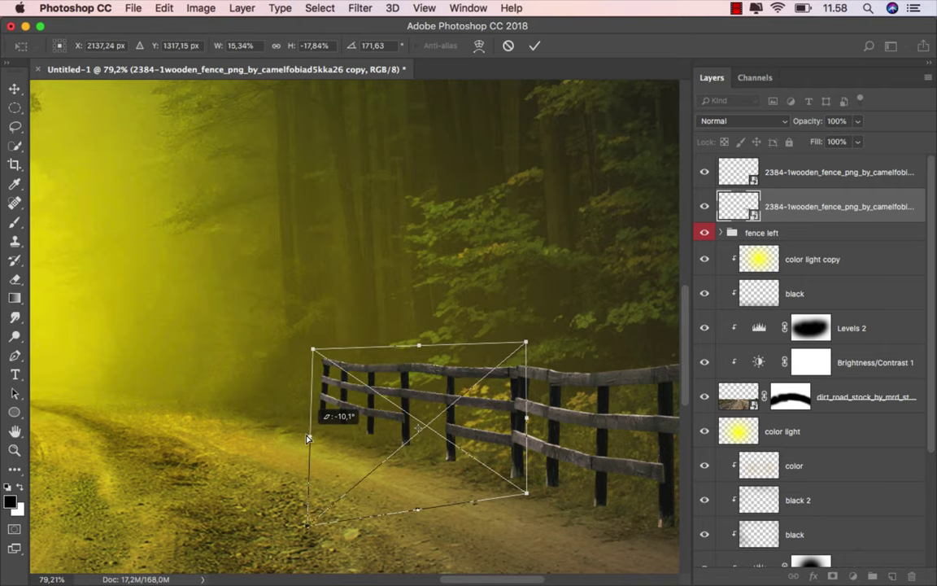
key(Return)
- Distort the copy again to lower its left end further
scroll(432, 366, down, 4)
scroll(431, 372, down, 1)
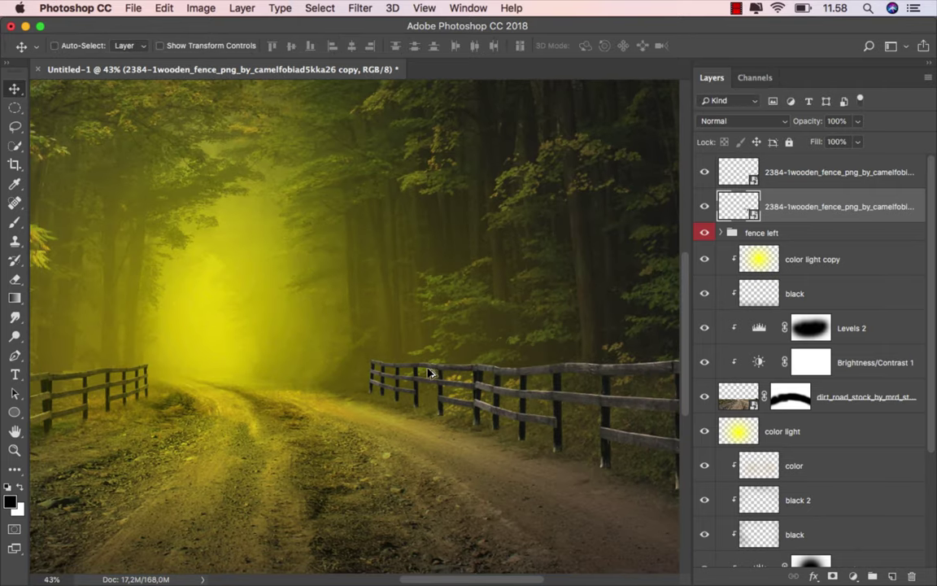
scroll(429, 378, down, 2)
scroll(429, 382, up, 6)
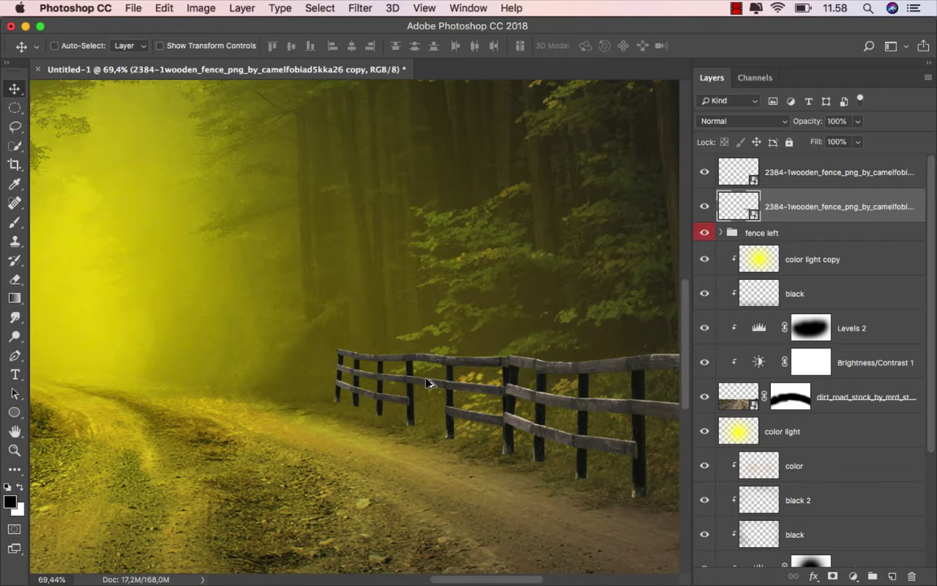
key(ctrl+t)
right_click(416, 368)
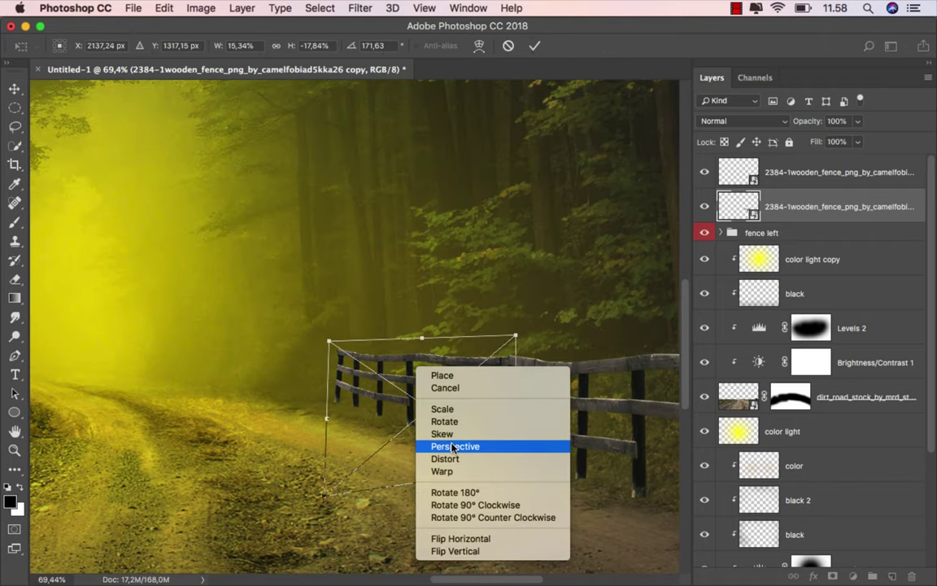
click(457, 458)
drag(327, 419, 328, 427)
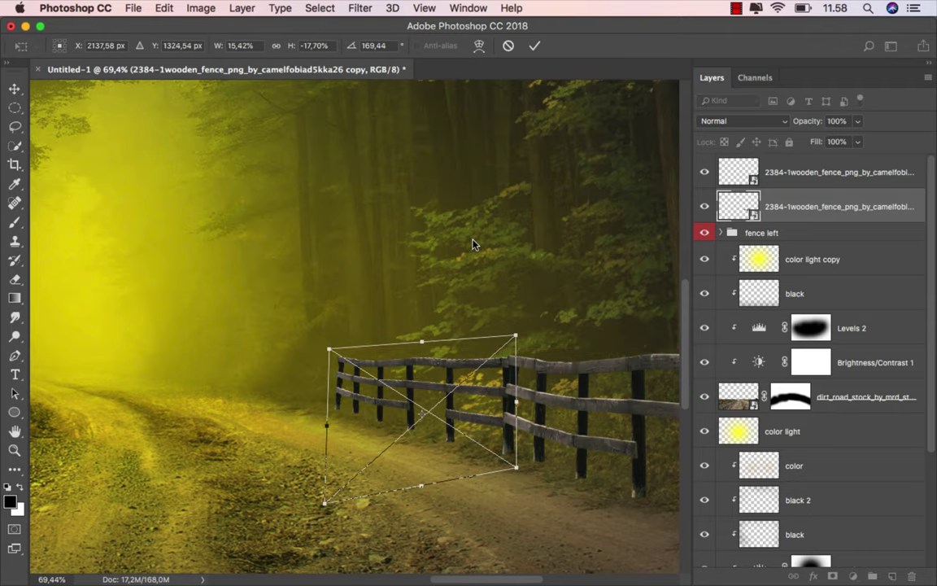
click(535, 47)
- Select both fence layers and merge them into one with Cmd+E
scroll(343, 311, down, 2)
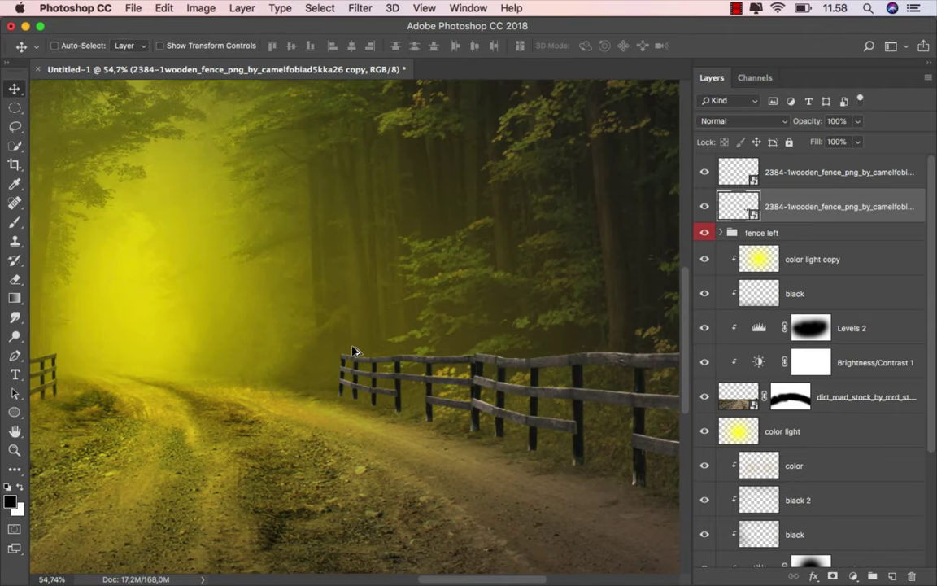
scroll(352, 352, down, 2)
drag(423, 379, 362, 368)
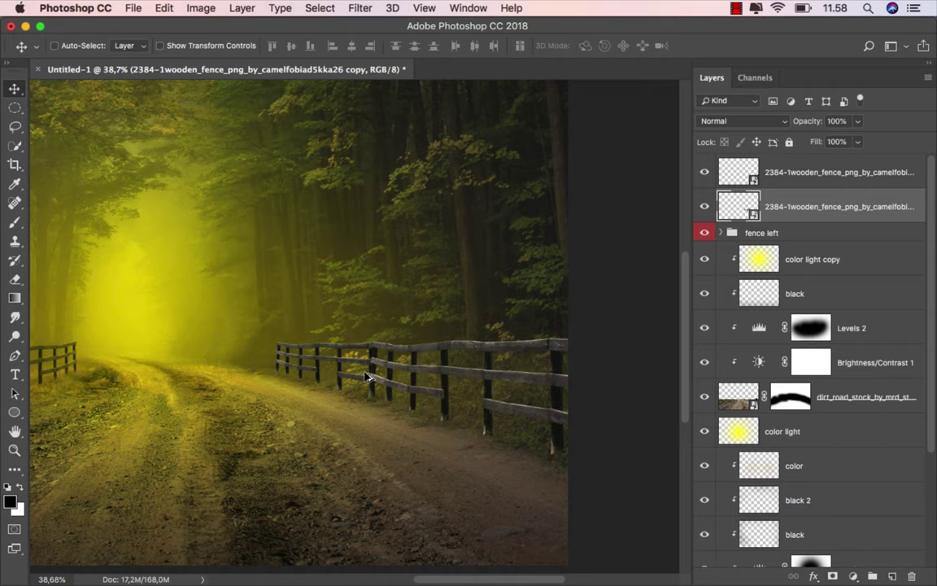
scroll(332, 340, down, 1)
super+click(804, 175)
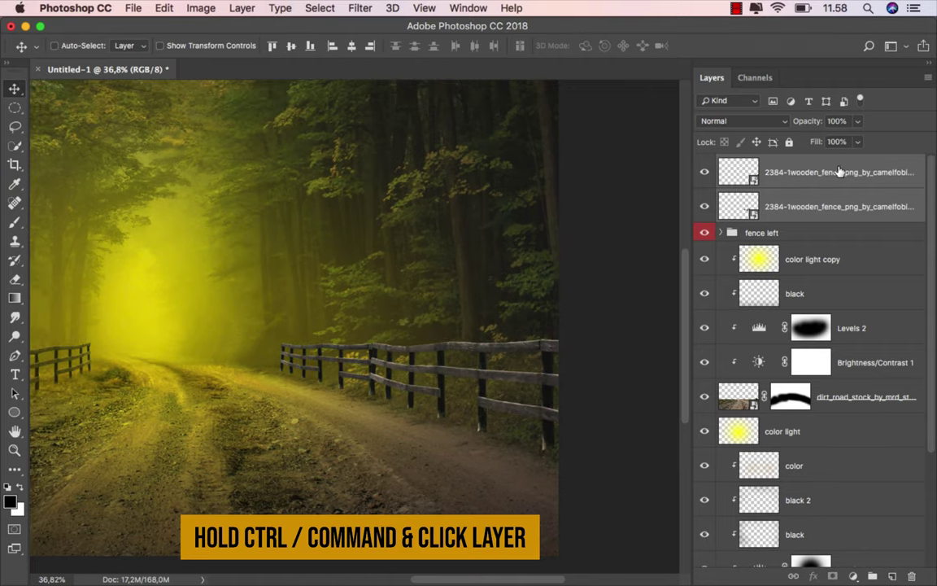
key(super+e)
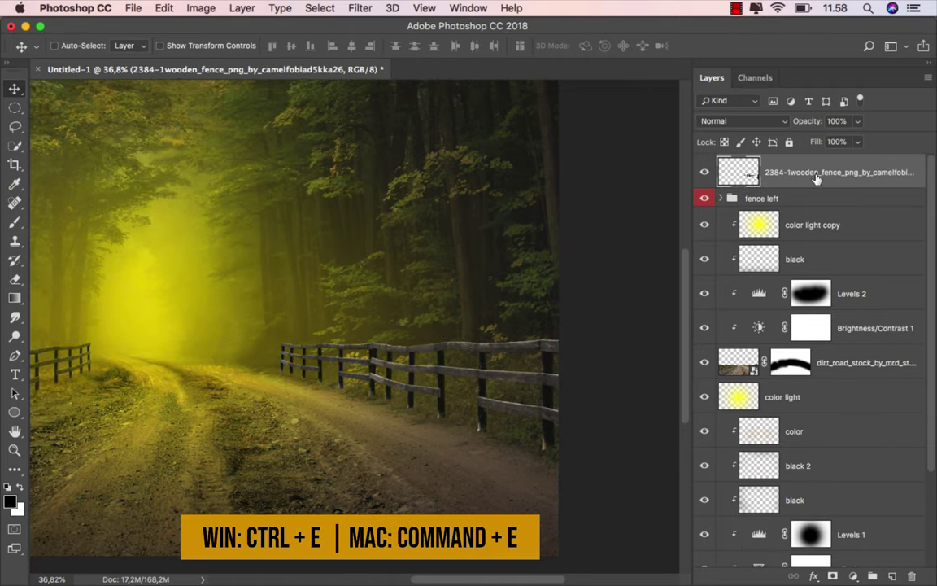
- Add a layer mask to the fence and choose the 510 Trees grass brush, 52 px, 100% opacity
click(832, 576)
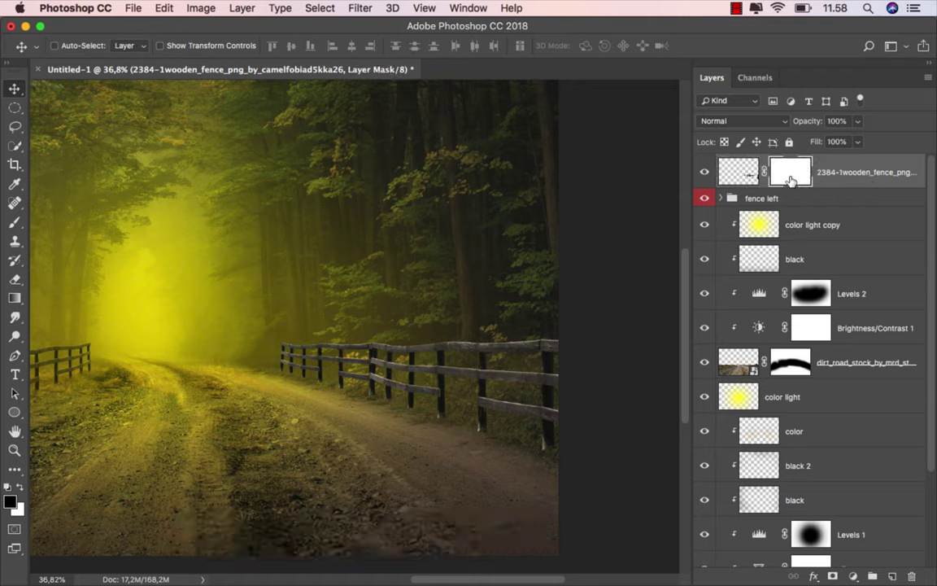
click(14, 222)
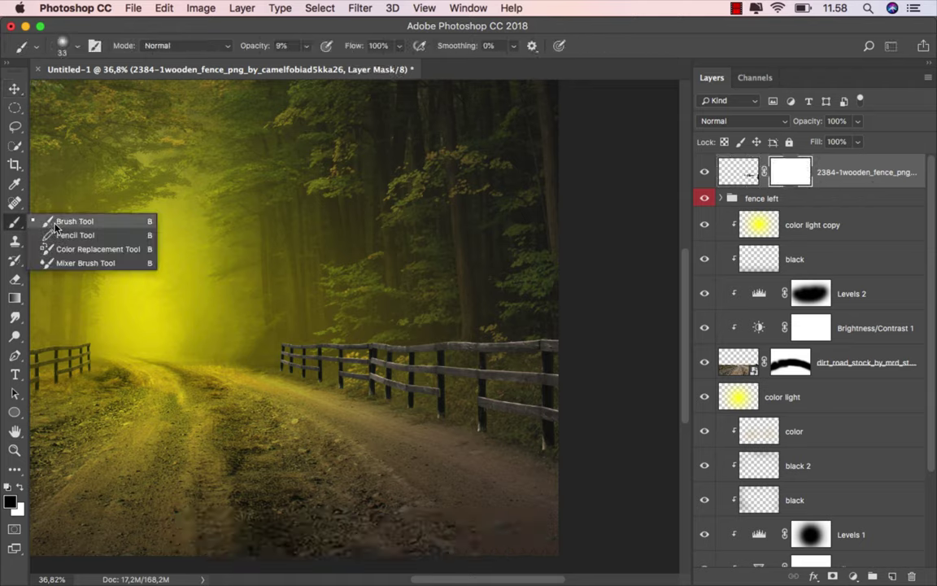
click(48, 202)
right_click(268, 354)
scroll(423, 533, down, 2)
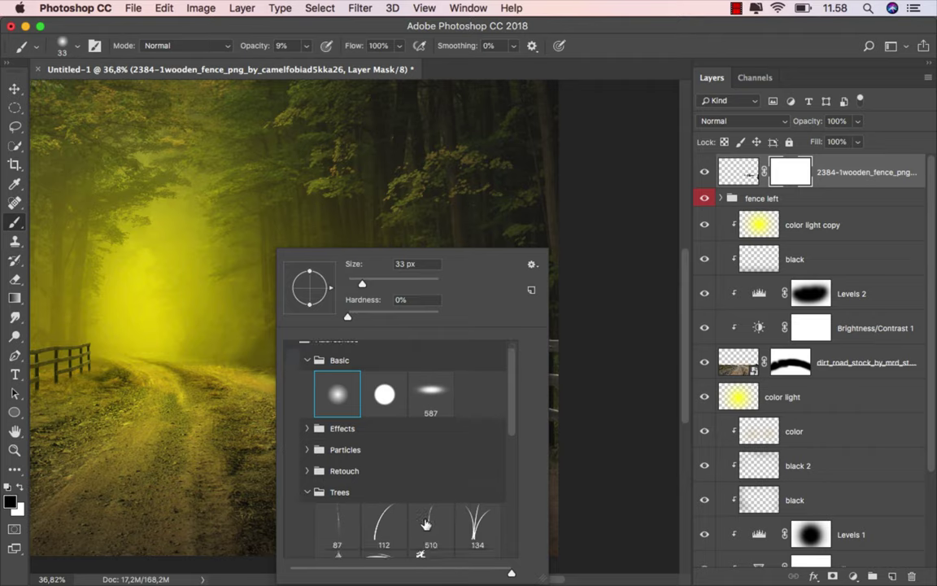
click(431, 521)
click(371, 282)
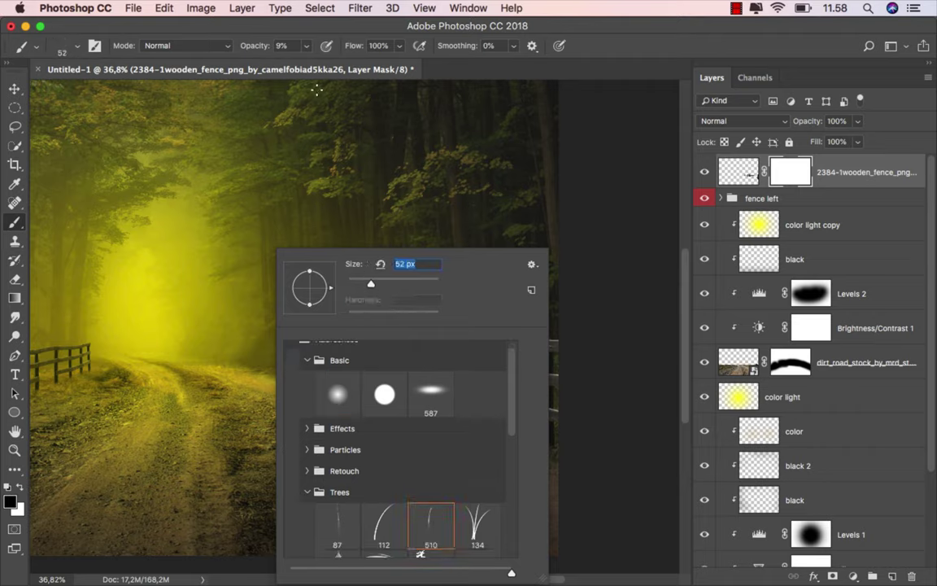
key(Return)
key(0)
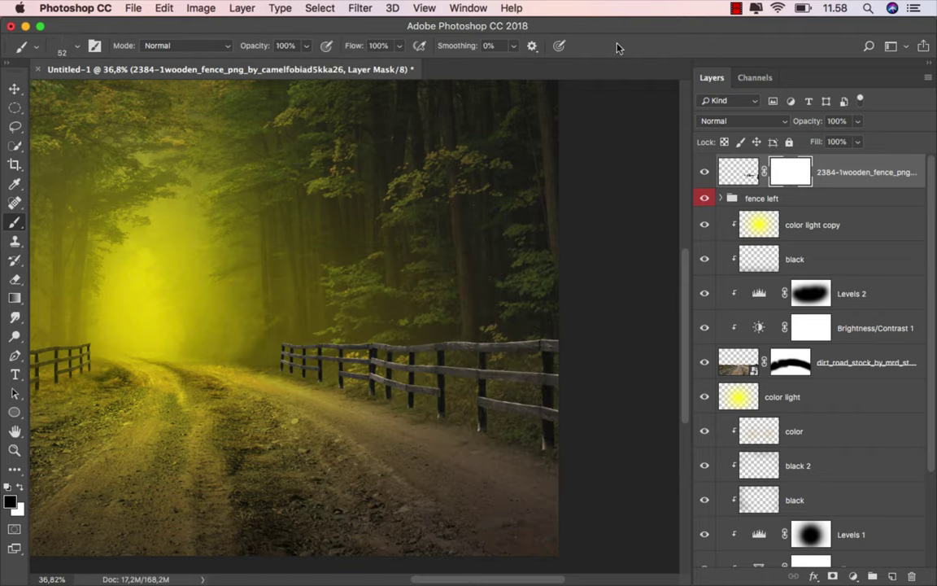
- Paint grass blades along the fence base on the mask with an ~83 px brush
scroll(460, 427, up, 5)
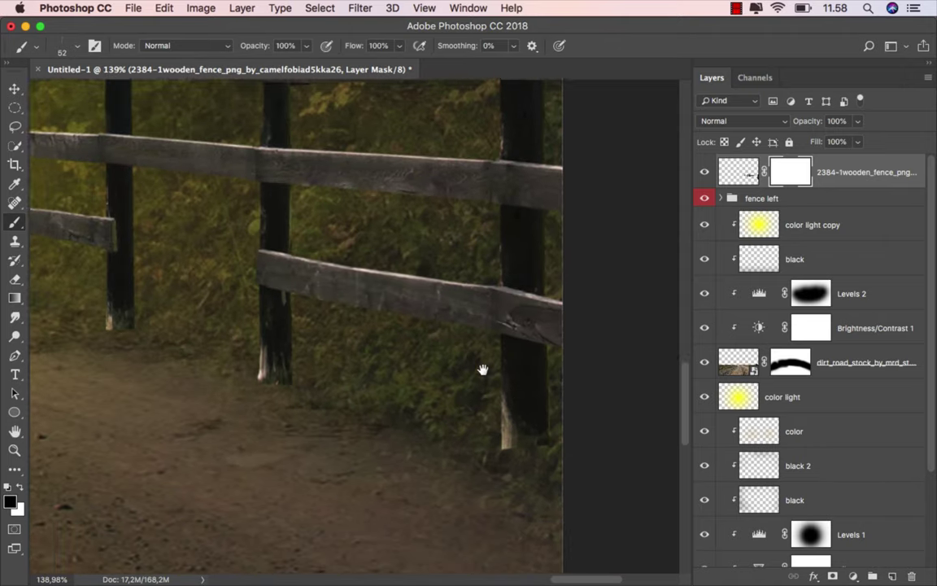
scroll(488, 382, down, 1)
scroll(505, 404, down, 2)
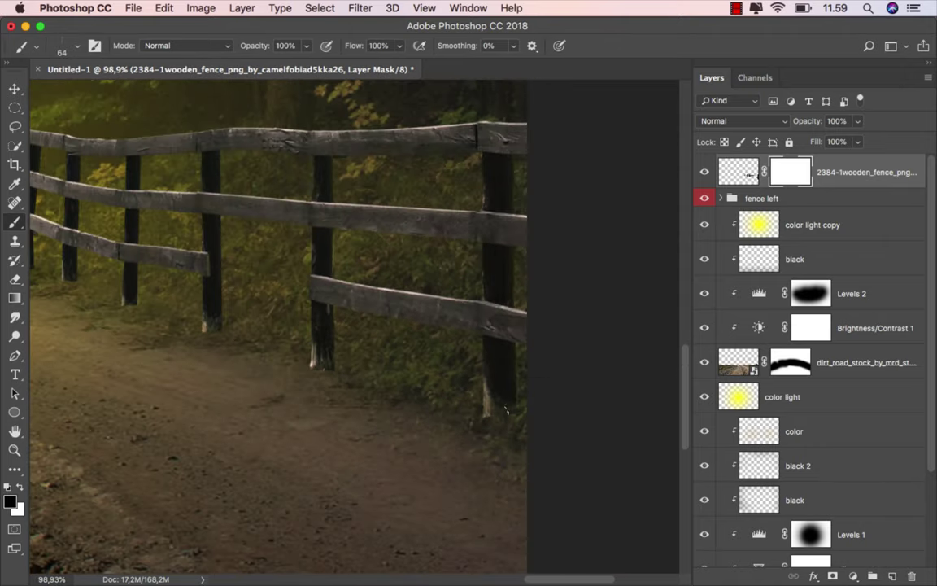
drag(488, 413, 511, 411)
scroll(334, 370, up, 1)
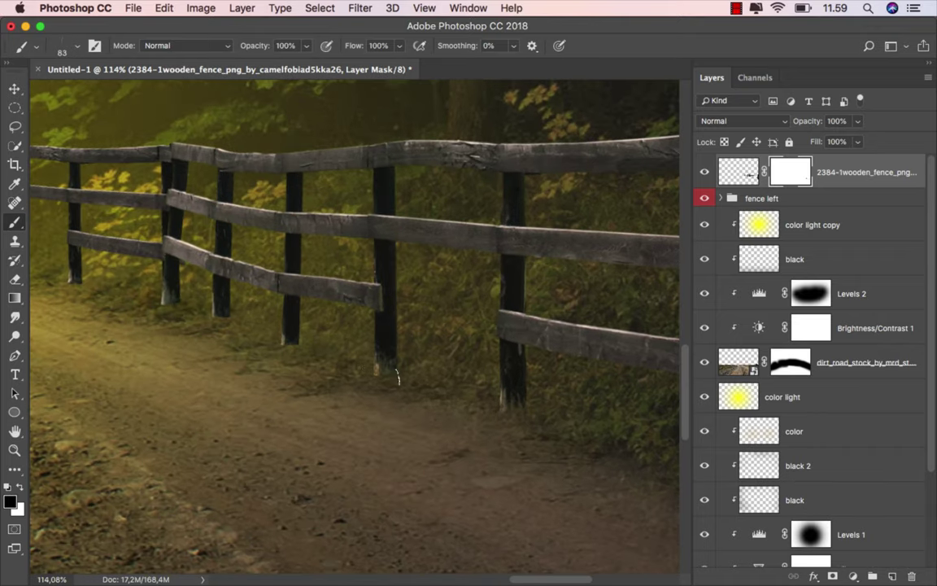
scroll(420, 383, up, 1)
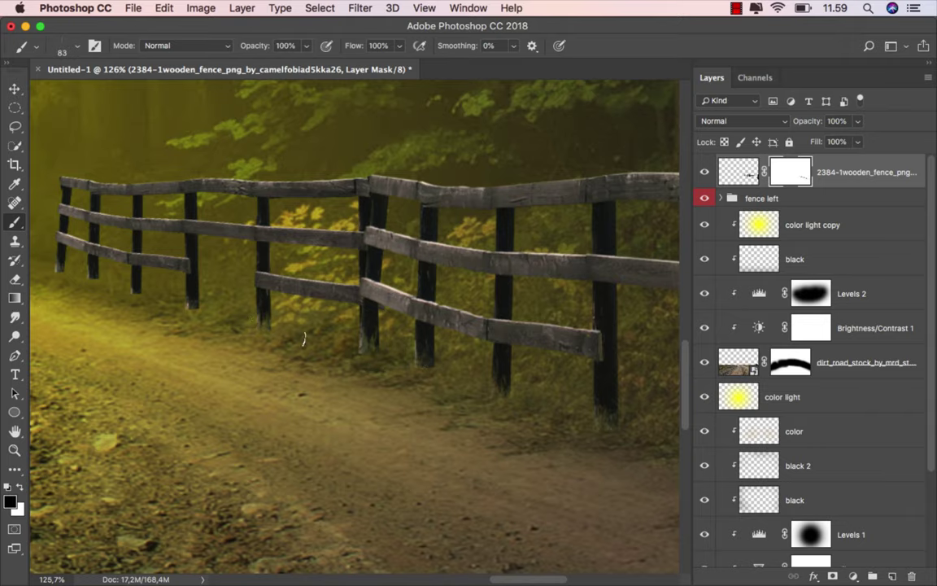
scroll(362, 357, left, 5)
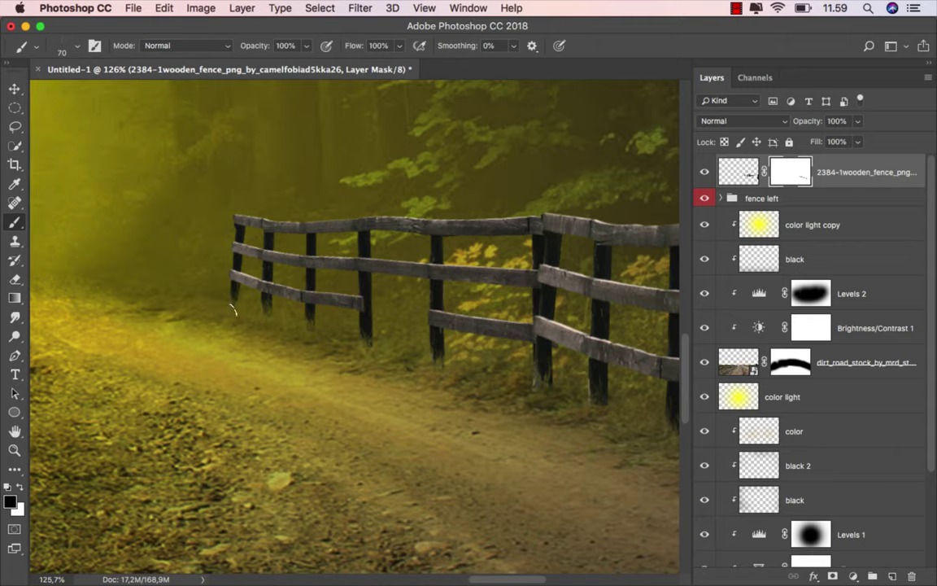
scroll(591, 409, right, 5)
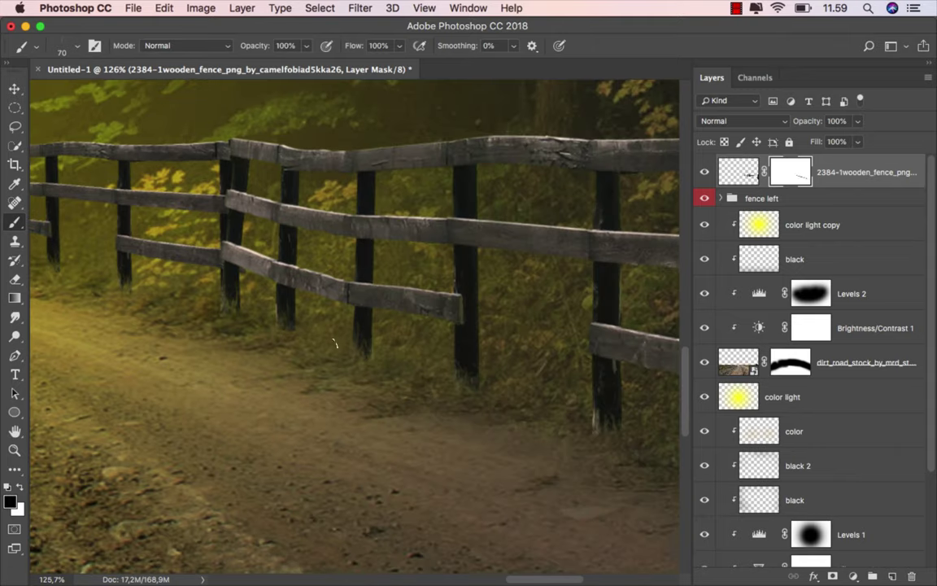
scroll(380, 368, down, 2)
scroll(498, 396, down, 5)
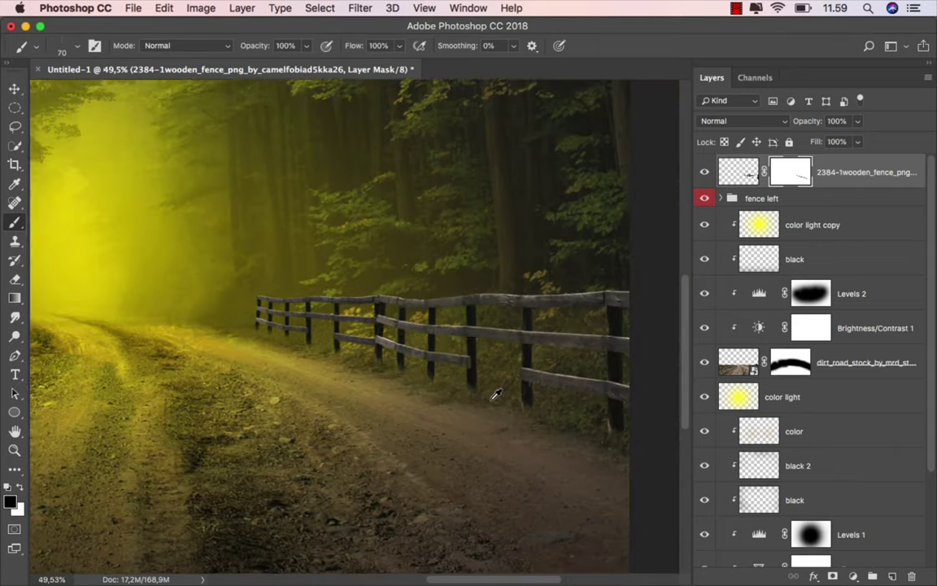
scroll(393, 356, right, 2)
scroll(358, 370, down, 1)
scroll(358, 370, down, 1)
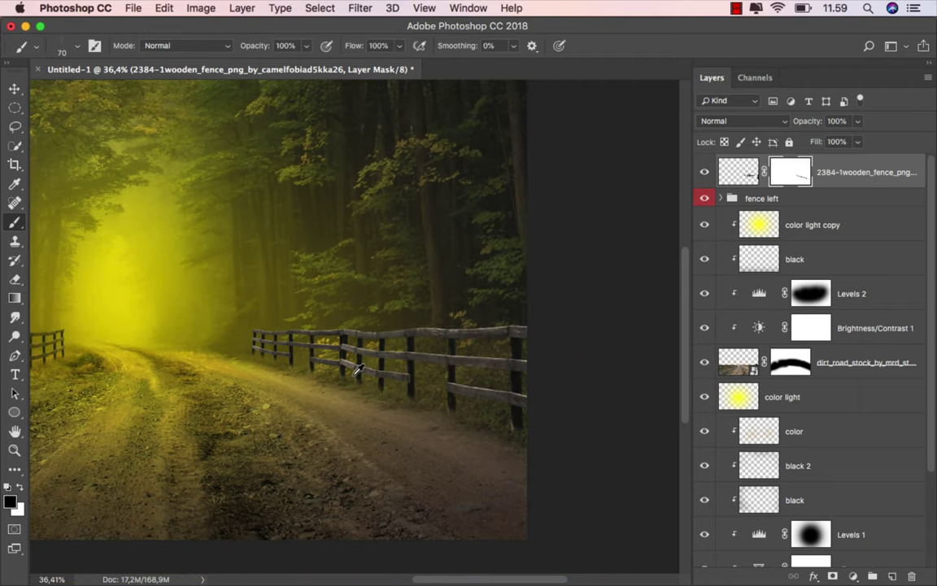
scroll(345, 381, down, 1)
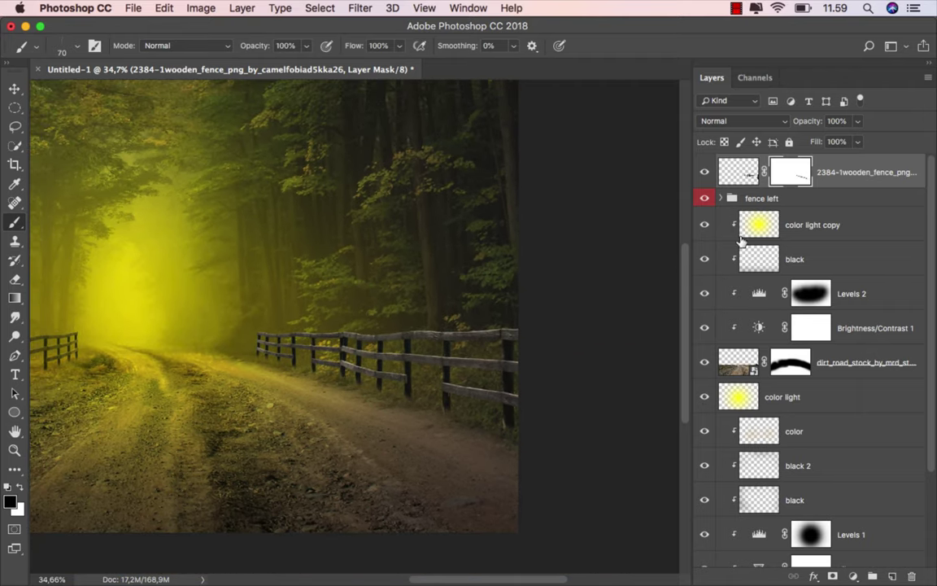
key(v)
click(832, 175)
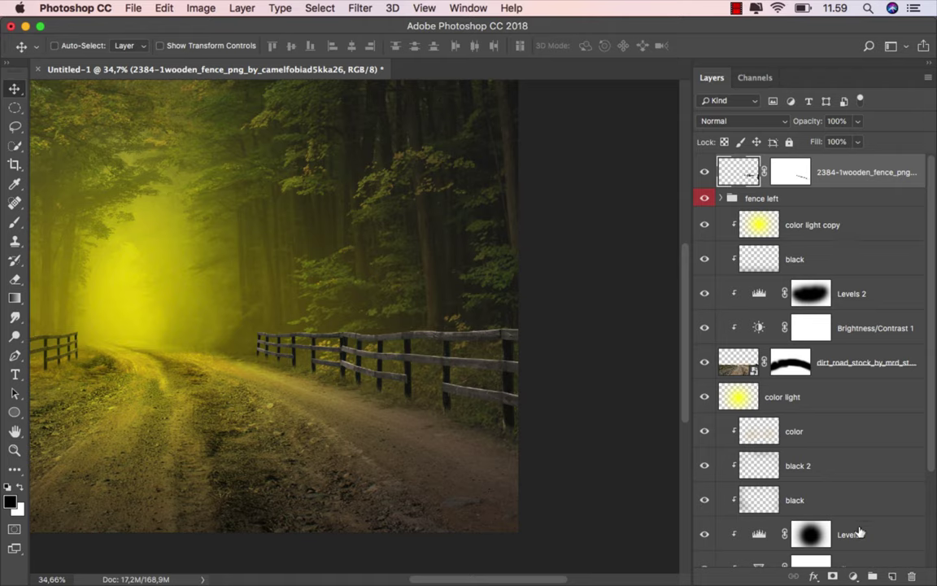
- Add a Brightness/Contrast adjustment clipped to the right fence with brightness -51
click(854, 575)
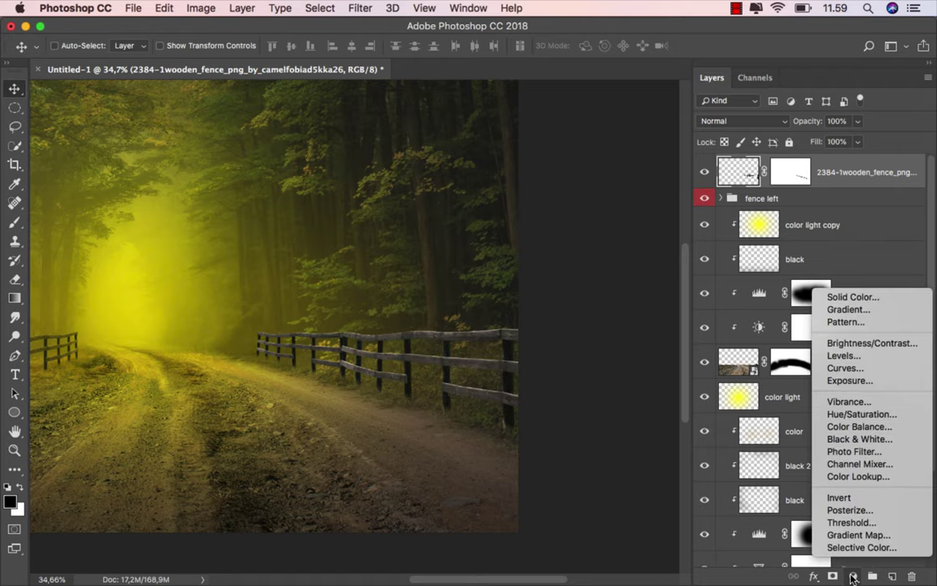
click(866, 348)
click(588, 524)
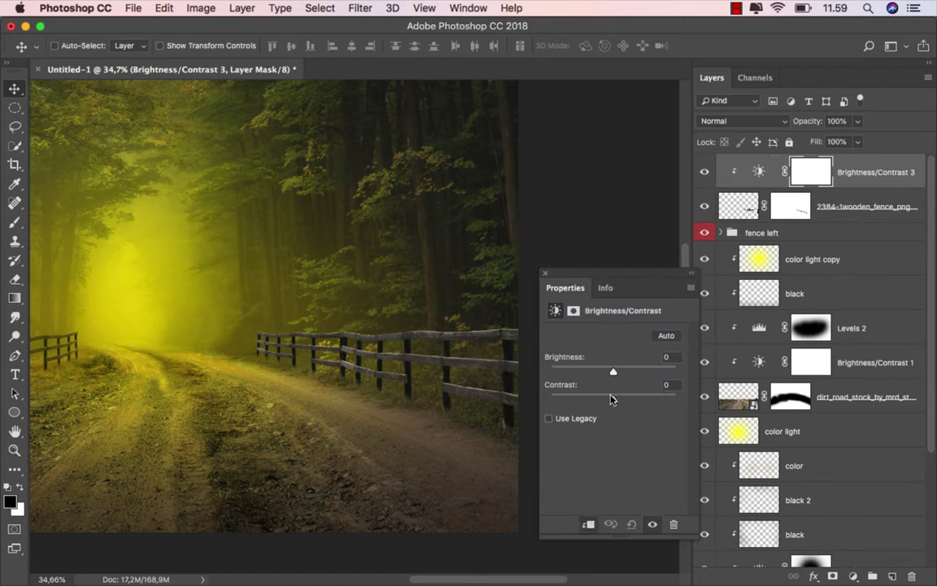
drag(613, 368, 601, 374)
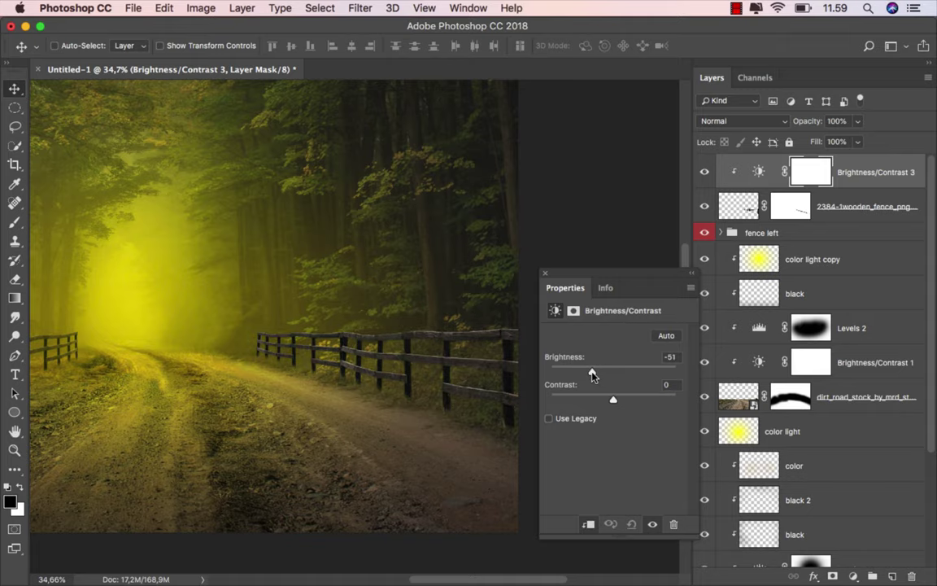
click(544, 278)
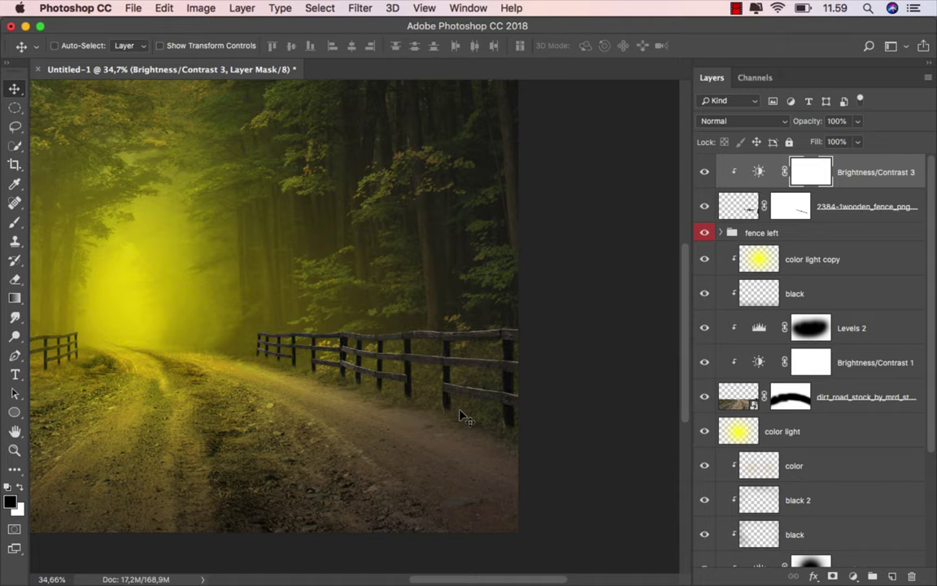
key(super+0)
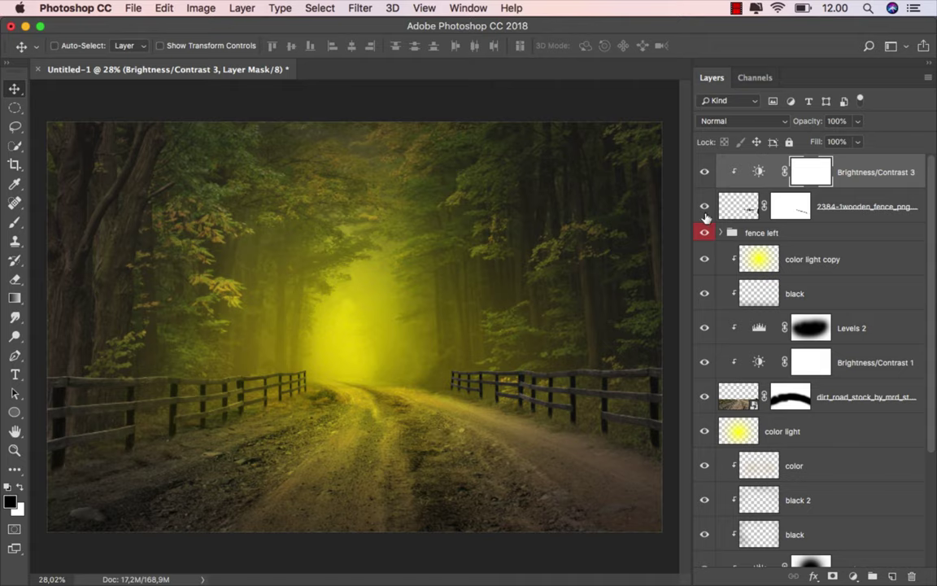
click(758, 169)
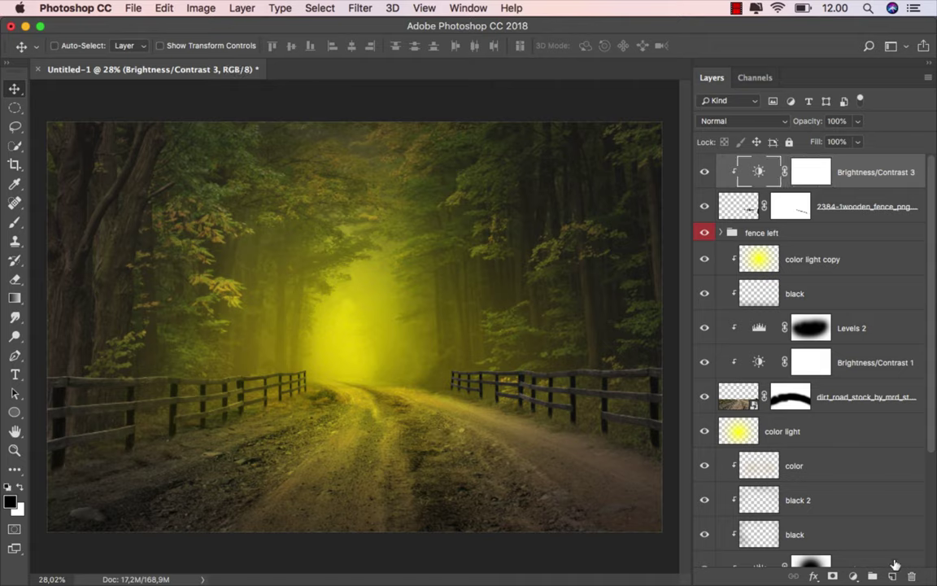
- Add a new clipped layer named 'color' set to Overlay blend mode
click(892, 575)
right_click(722, 163)
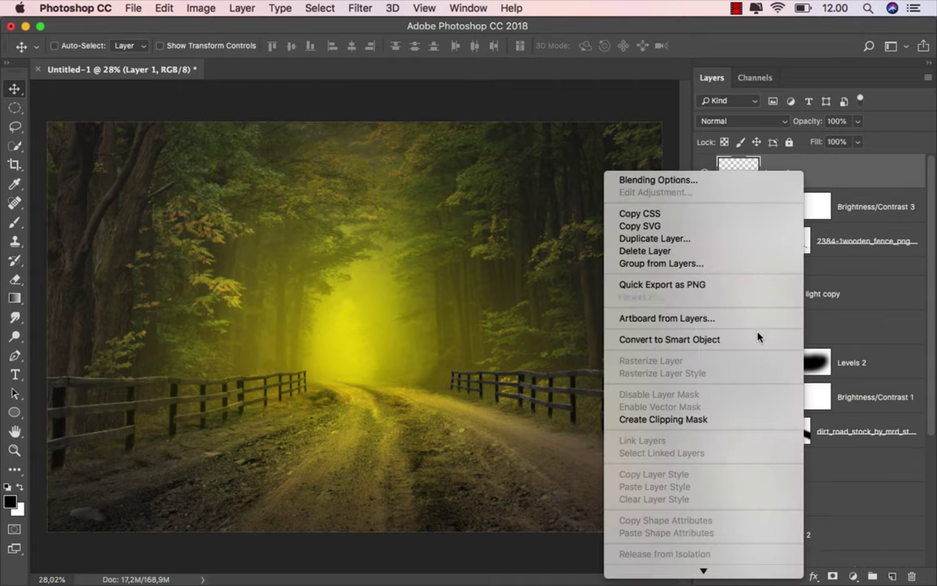
click(736, 419)
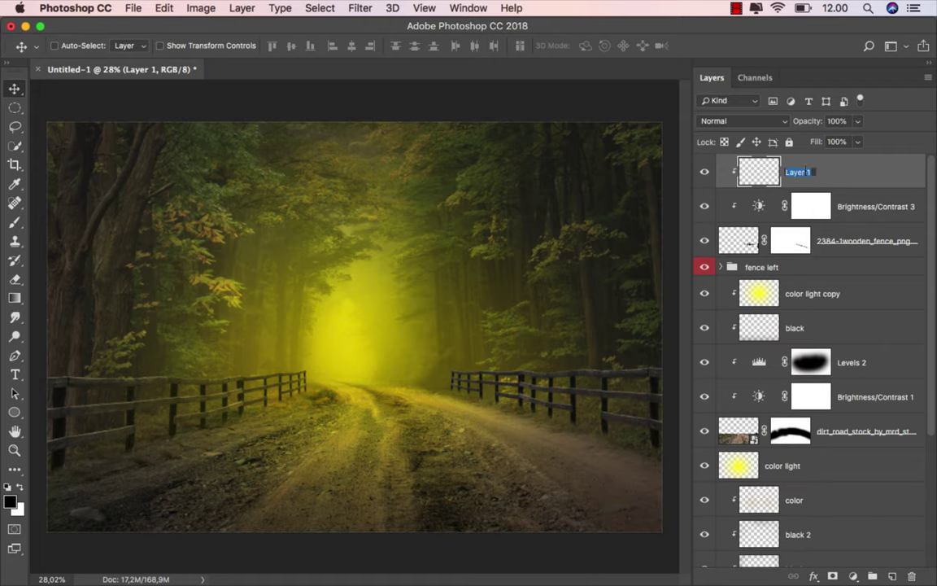
text(color)
key(Return)
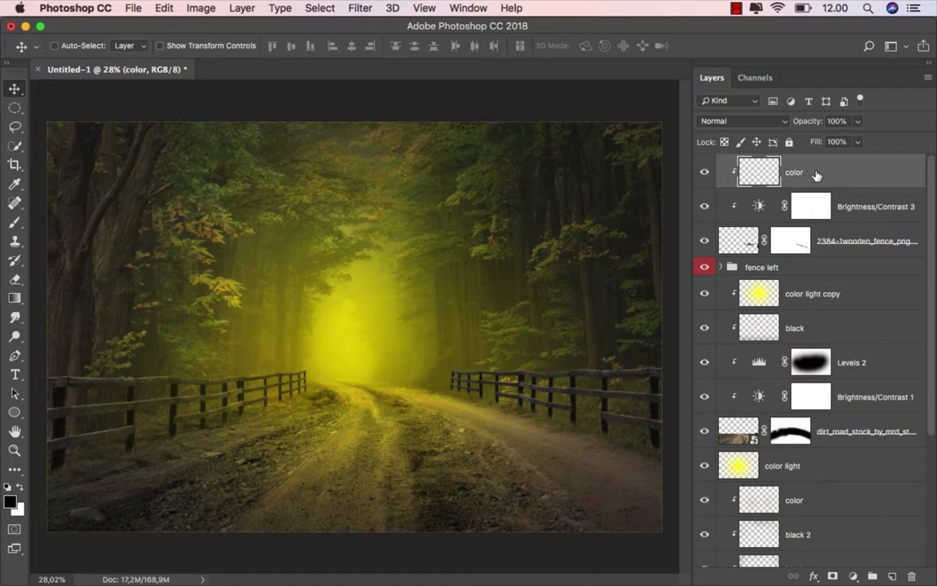
click(736, 121)
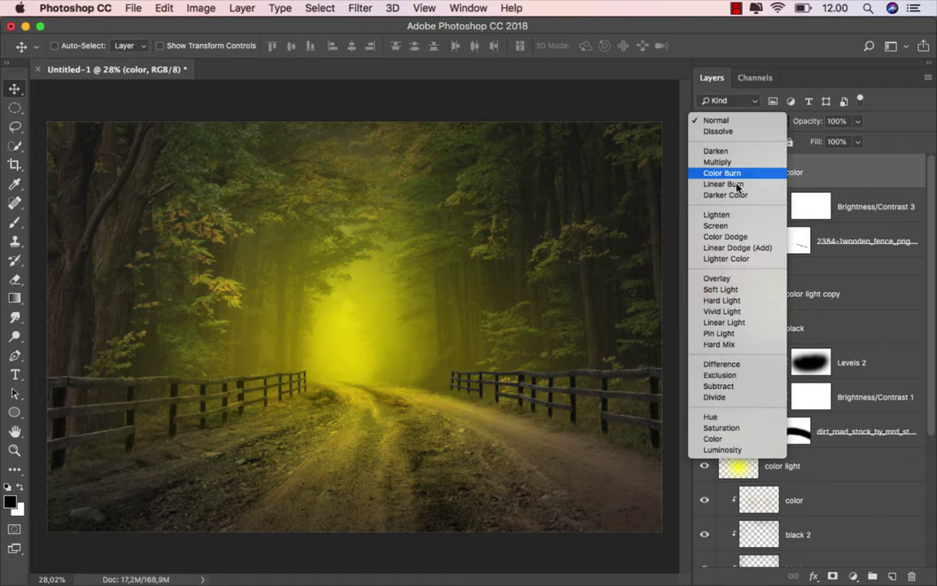
click(724, 278)
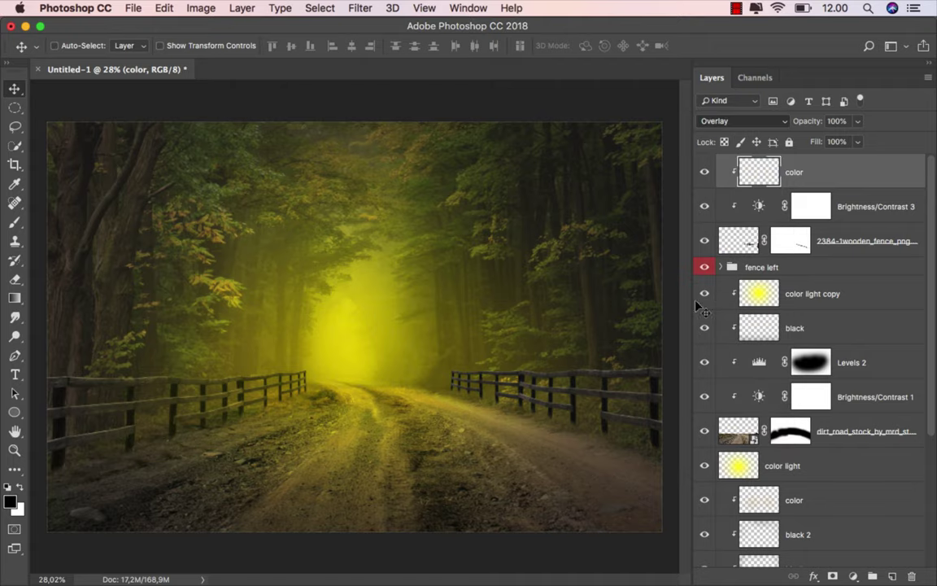
- Draw a gradient in yellow (baa905) sampled from the glowing light across the color layer
click(24, 299)
click(73, 296)
click(11, 501)
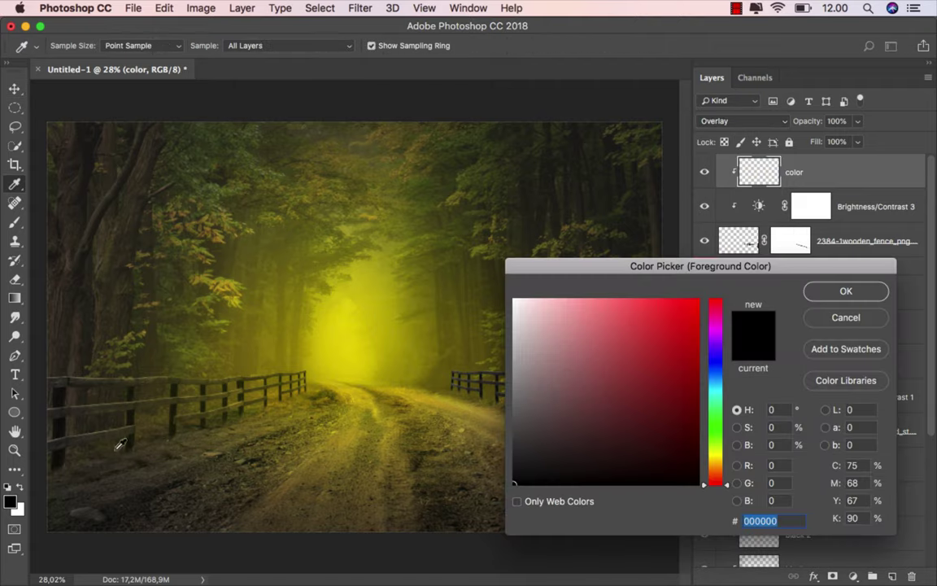
mouse_move(373, 359)
mouse_down()
mouse_move(395, 334)
mouse_move(389, 319)
mouse_move(305, 357)
mouse_up()
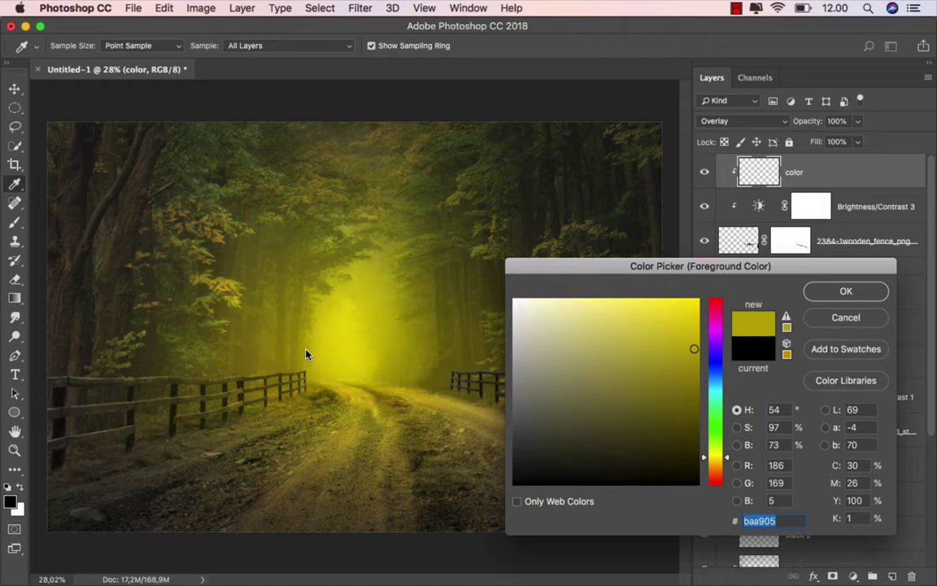
click(845, 293)
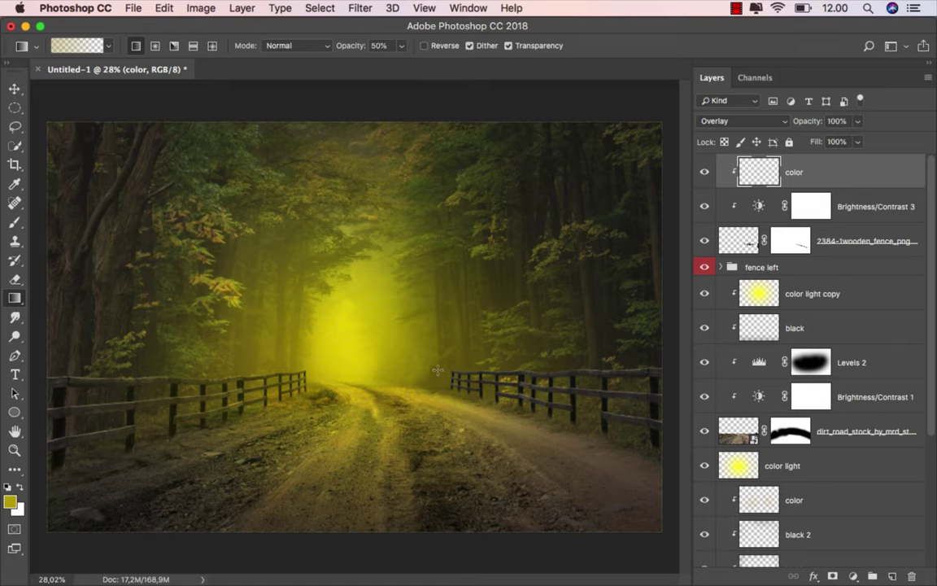
drag(438, 370, 681, 397)
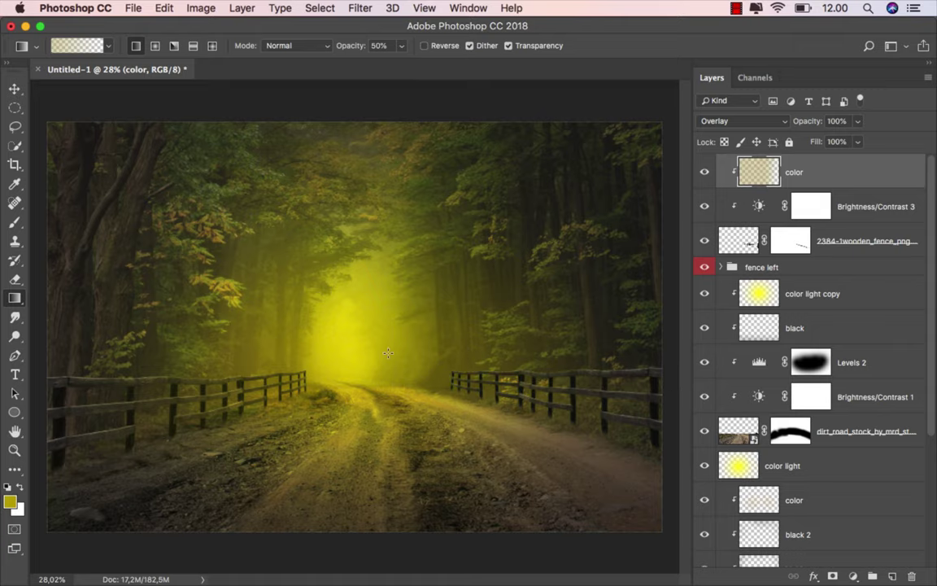
drag(359, 348, 698, 397)
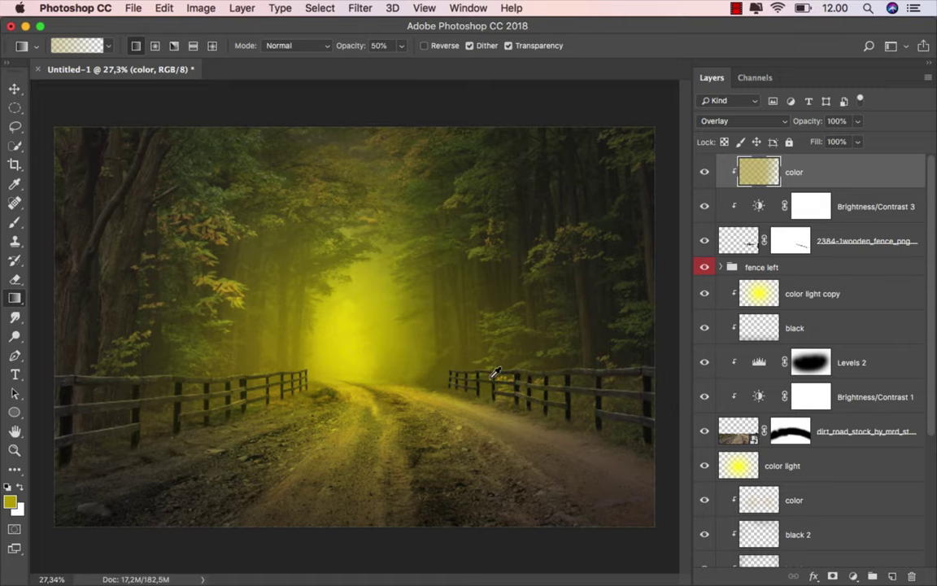
scroll(502, 377, down, 1)
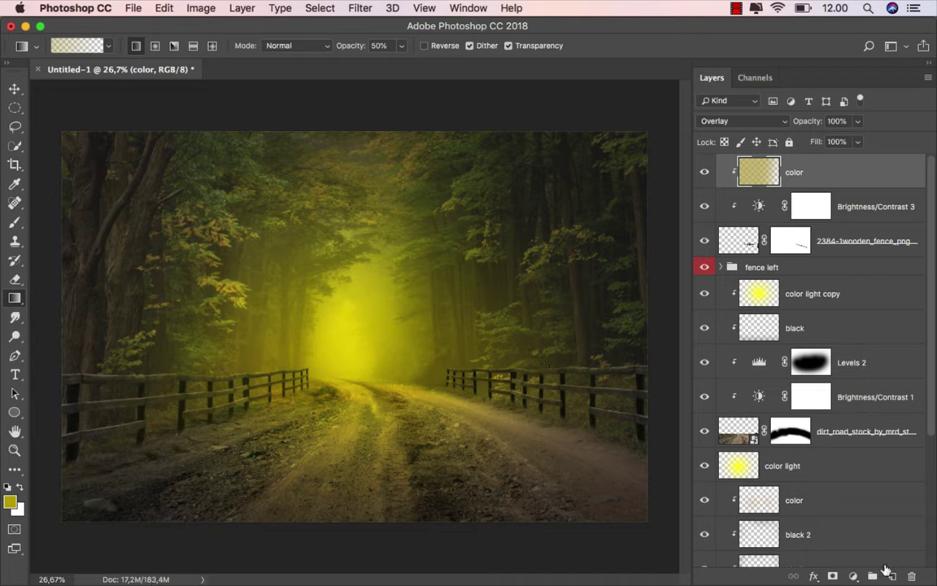
- Add a new layer clipped to the layers below and name it 'color 2'
click(889, 574)
right_click(795, 175)
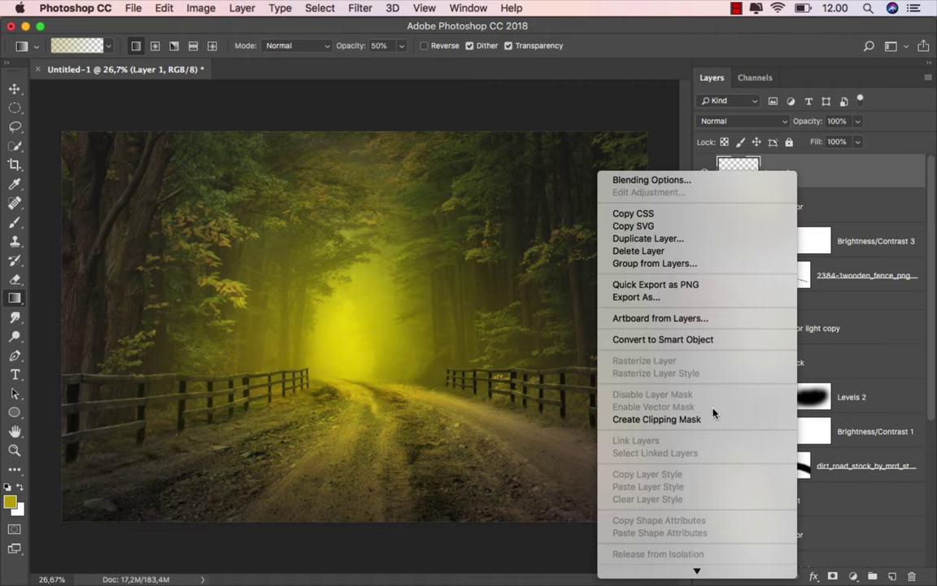
click(712, 419)
double_click(797, 172)
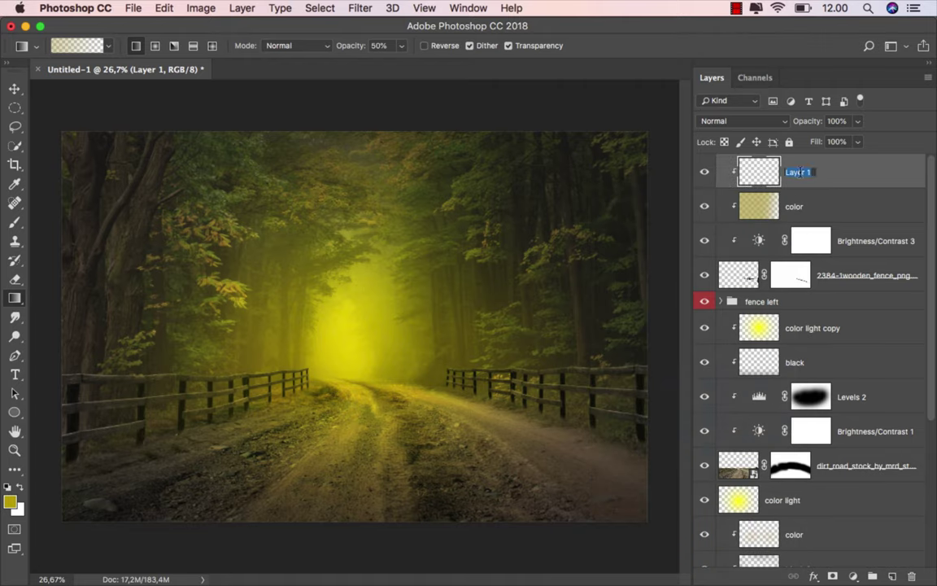
text(color 2)
key(Return)
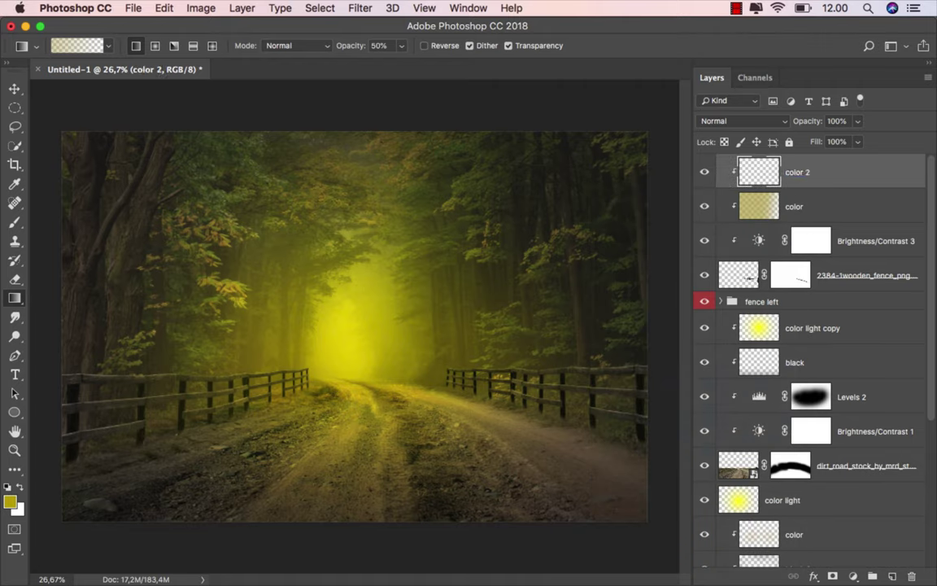
- Drag a yellow gradient across 'color 2' and lower its fill to 75%
scroll(583, 365, up, 1)
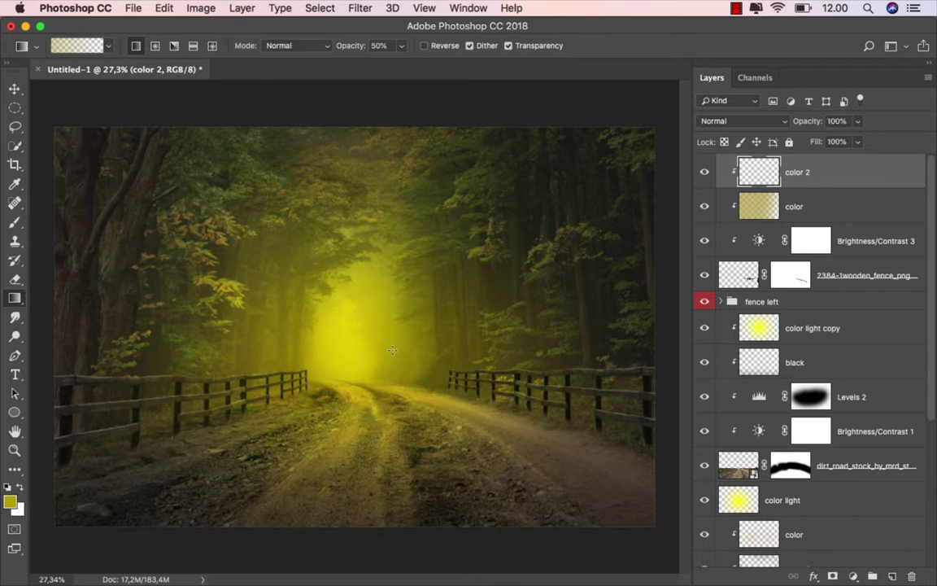
drag(396, 334, 565, 350)
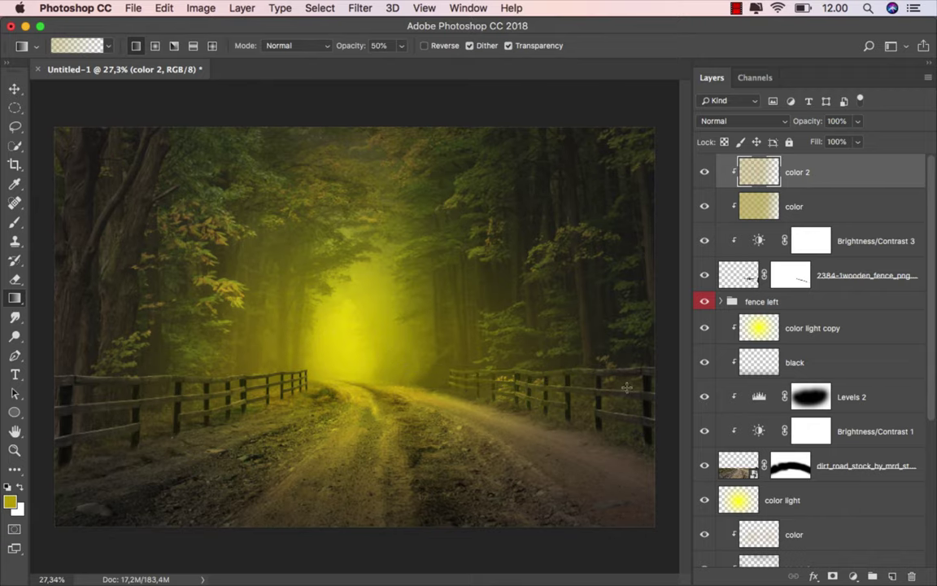
scroll(565, 381, up, 1)
click(15, 87)
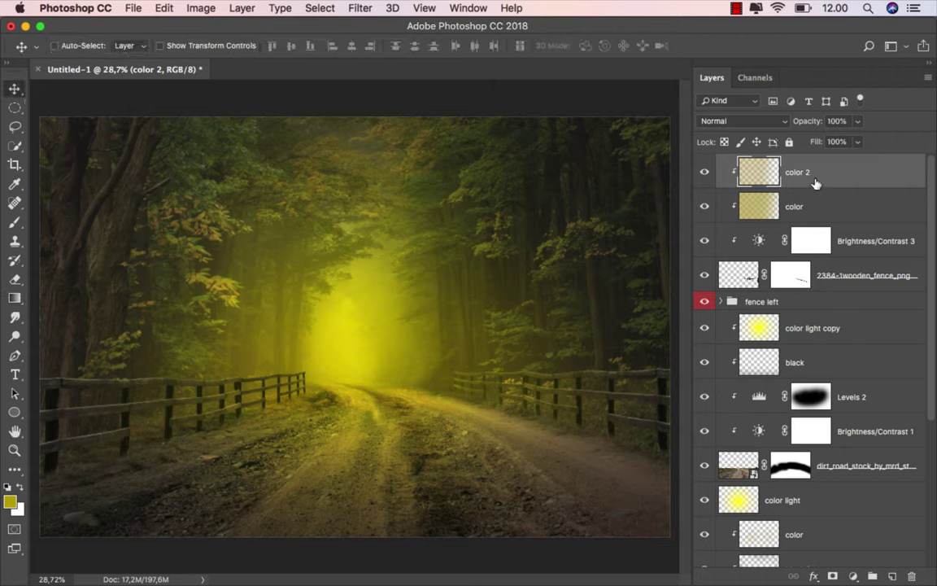
click(857, 142)
drag(857, 160, 840, 162)
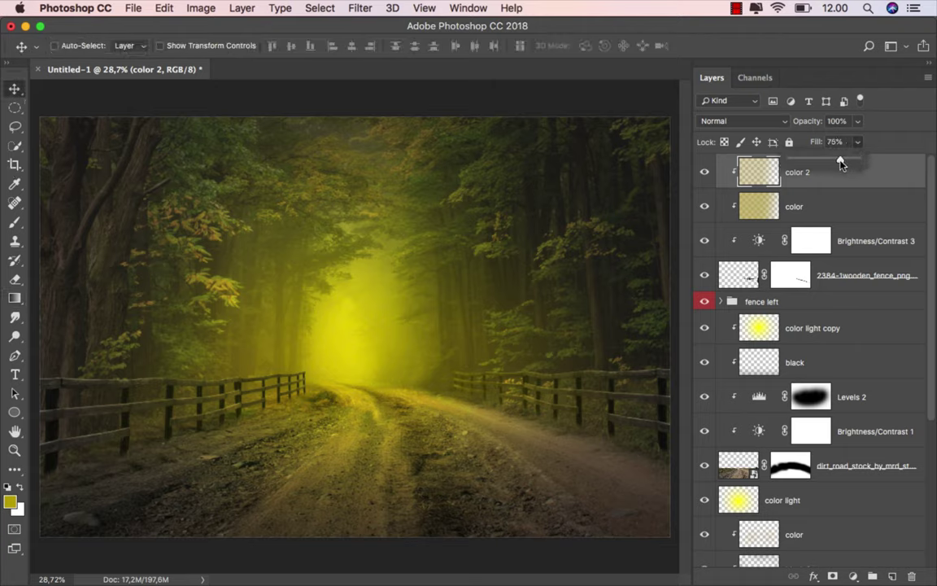
click(753, 166)
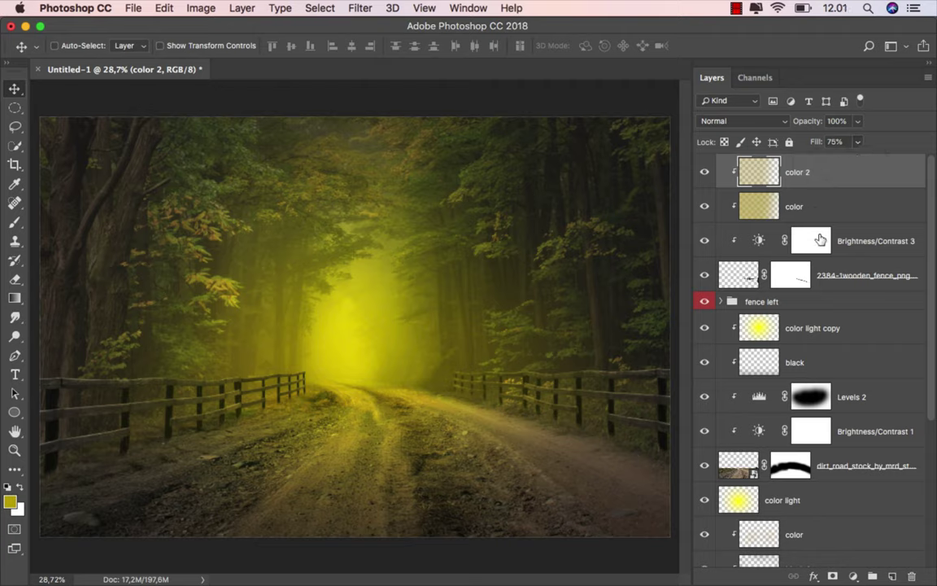
- Create a new layer named 'shadow' above the fence left group
click(835, 302)
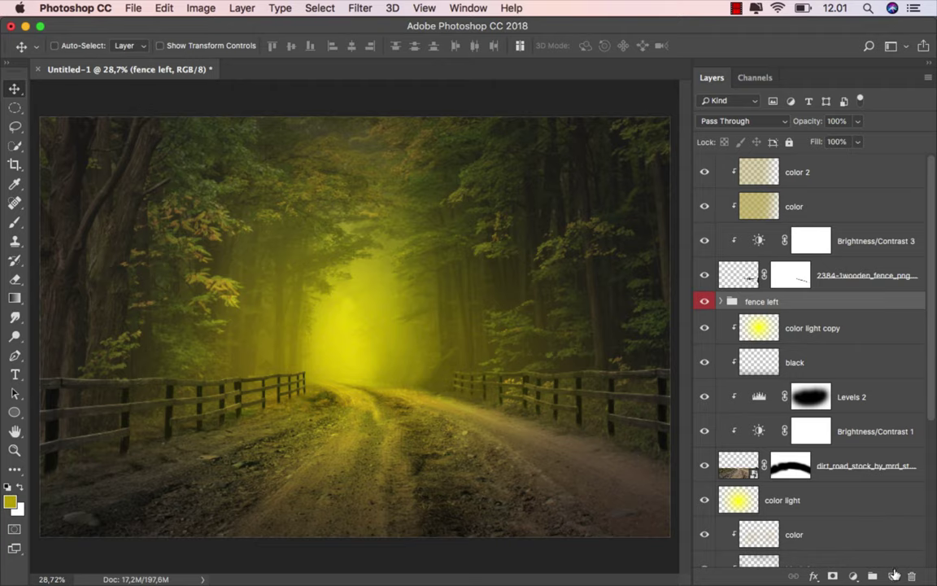
key(super+shift+alt+n)
text(shadow)
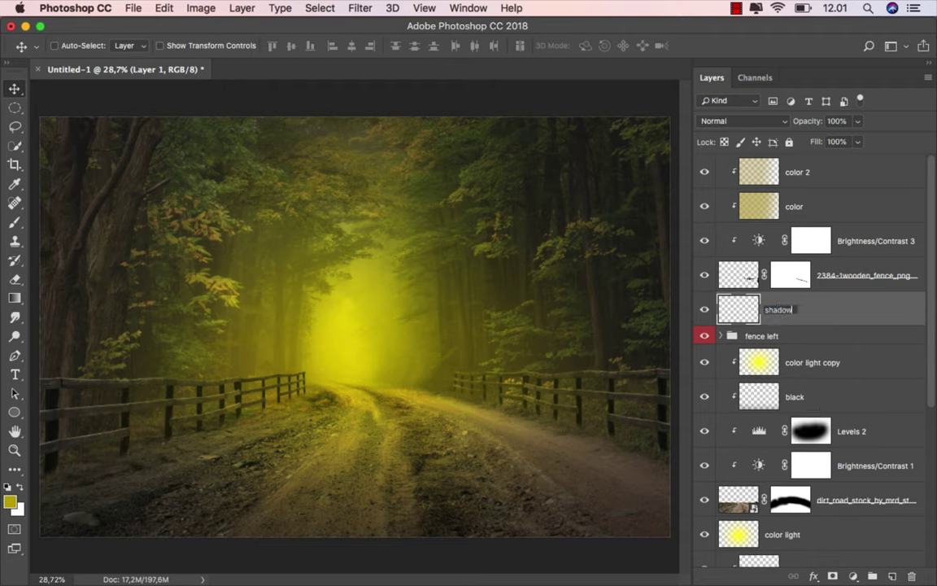
key(Return)
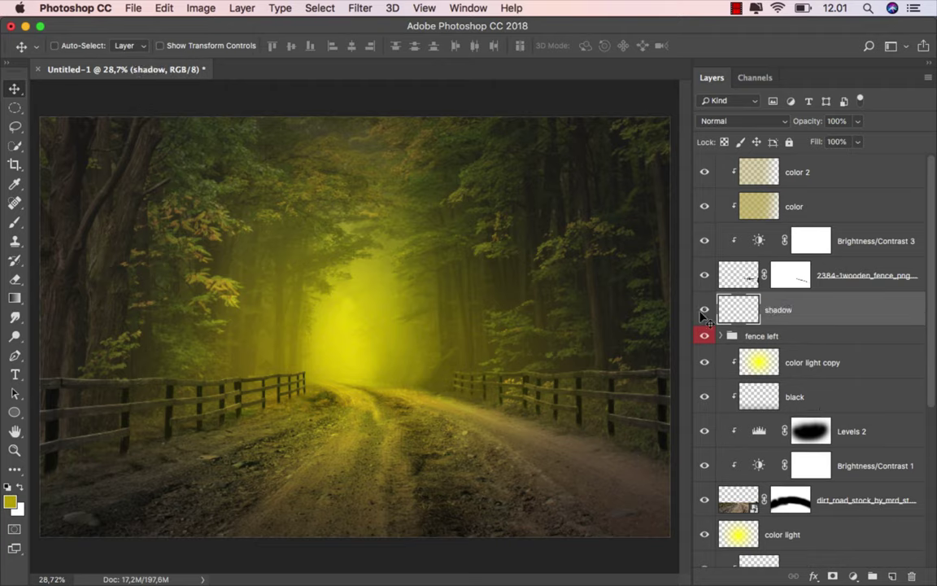
- Set up a black Brush at 28 px with 9% opacity
right_click(14, 222)
click(51, 221)
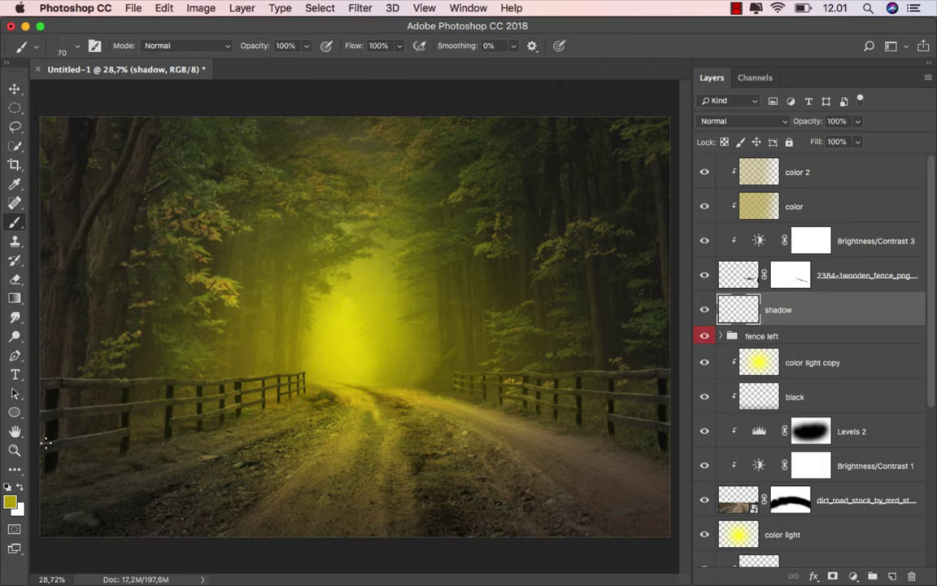
key(d)
scroll(382, 436, up, 3)
scroll(538, 404, up, 3)
right_click(464, 349)
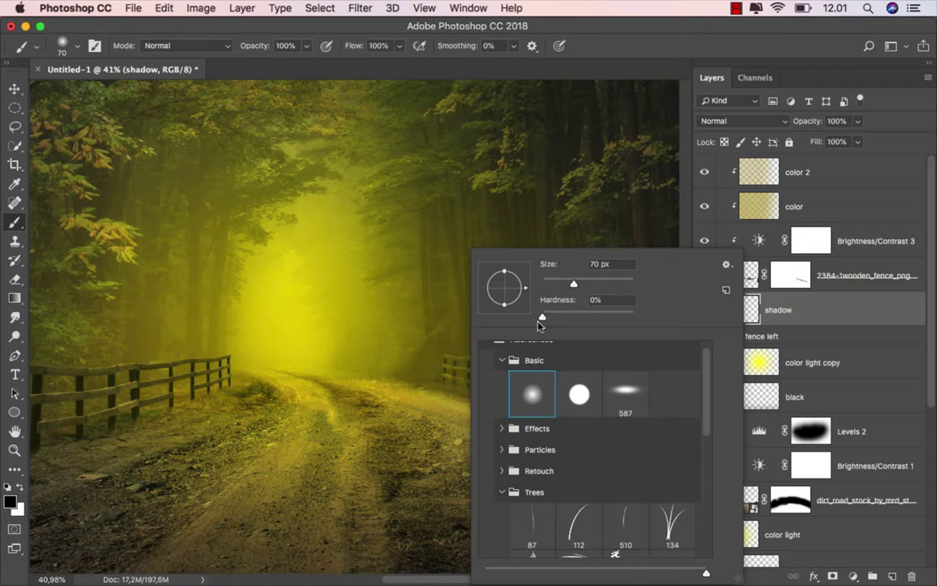
click(554, 283)
click(305, 47)
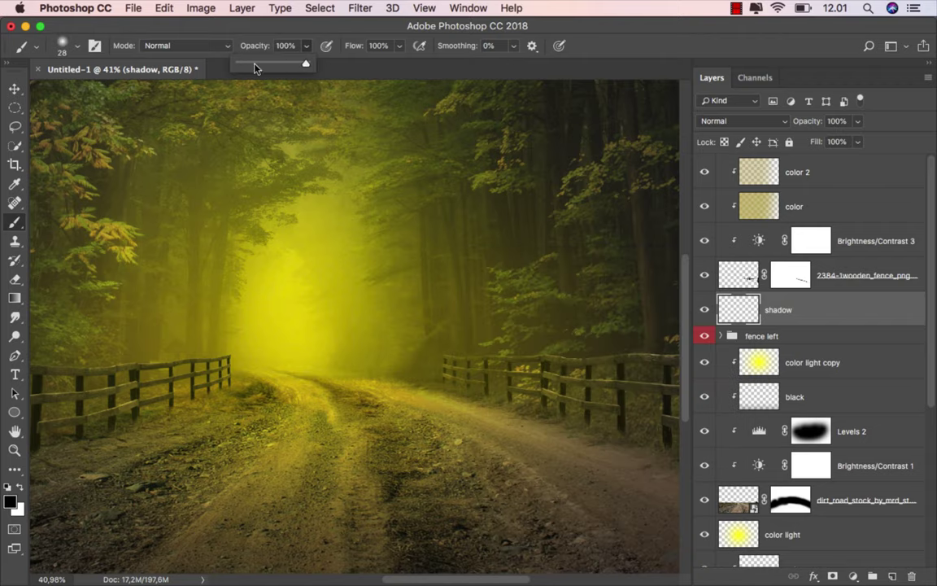
drag(244, 67, 247, 63)
- Paint soft black strokes along the right fence's base, enlarging the brush up to 47 px
scroll(408, 309, right, 5)
scroll(407, 309, down, 3)
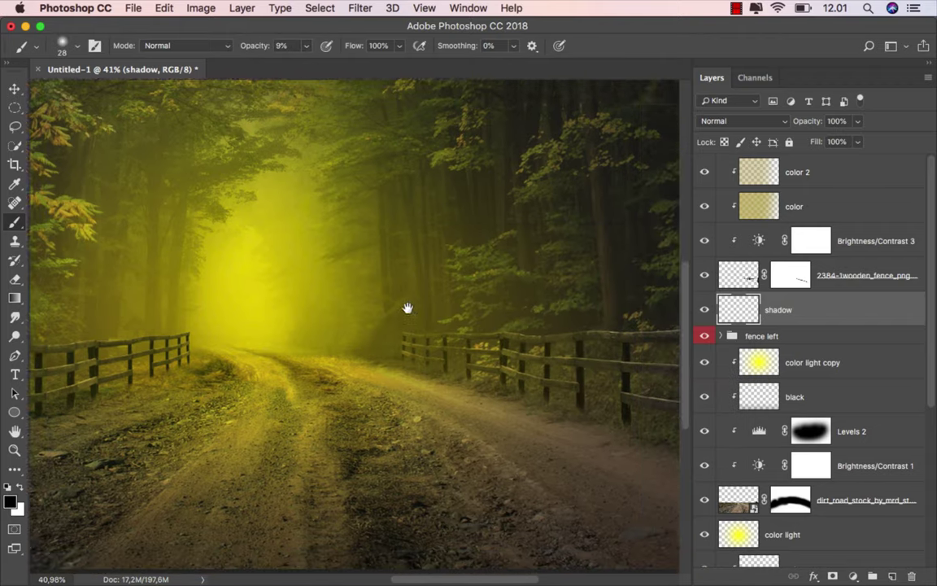
scroll(380, 338, up, 3)
scroll(387, 330, up, 2)
scroll(328, 318, up, 1)
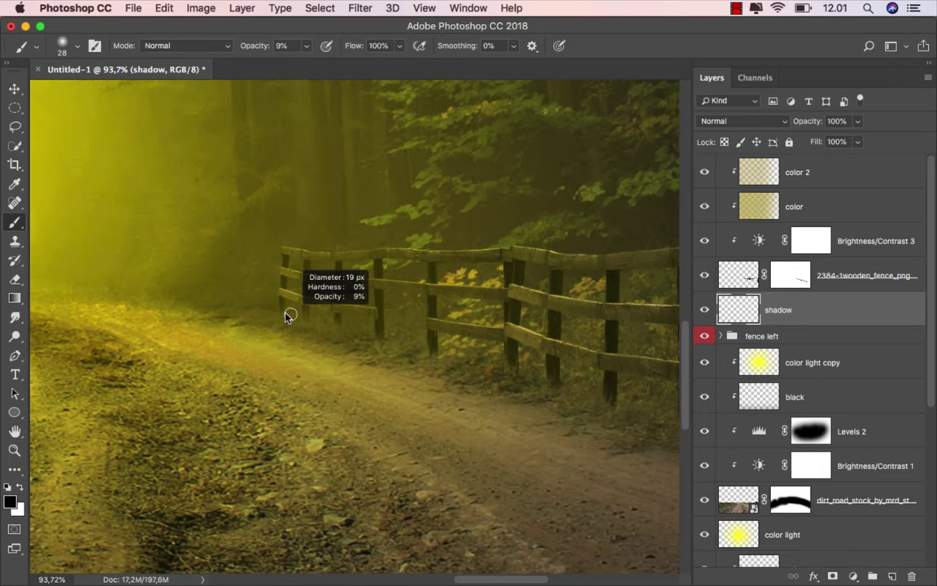
scroll(476, 335, right, 3)
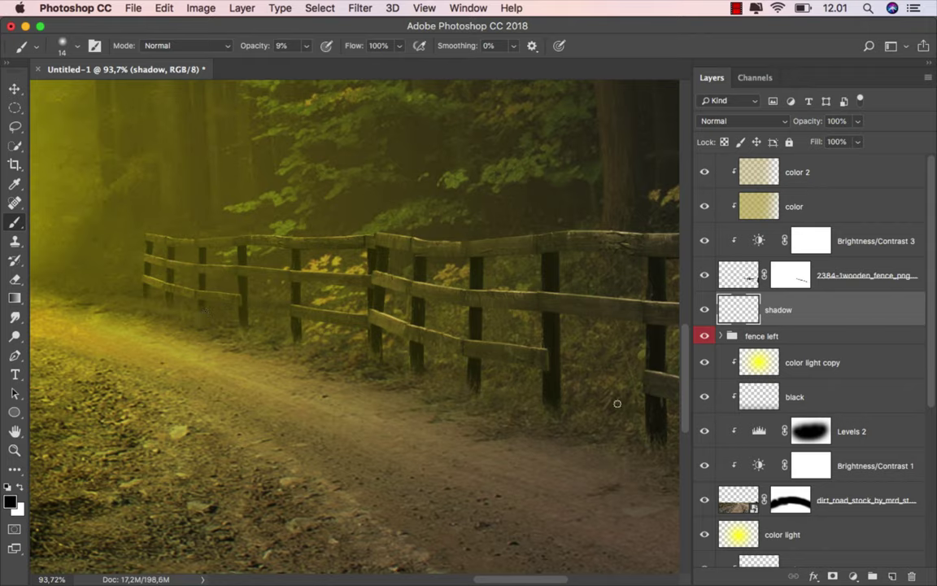
scroll(372, 363, down, 2)
scroll(311, 362, down, 1)
scroll(226, 354, down, 1)
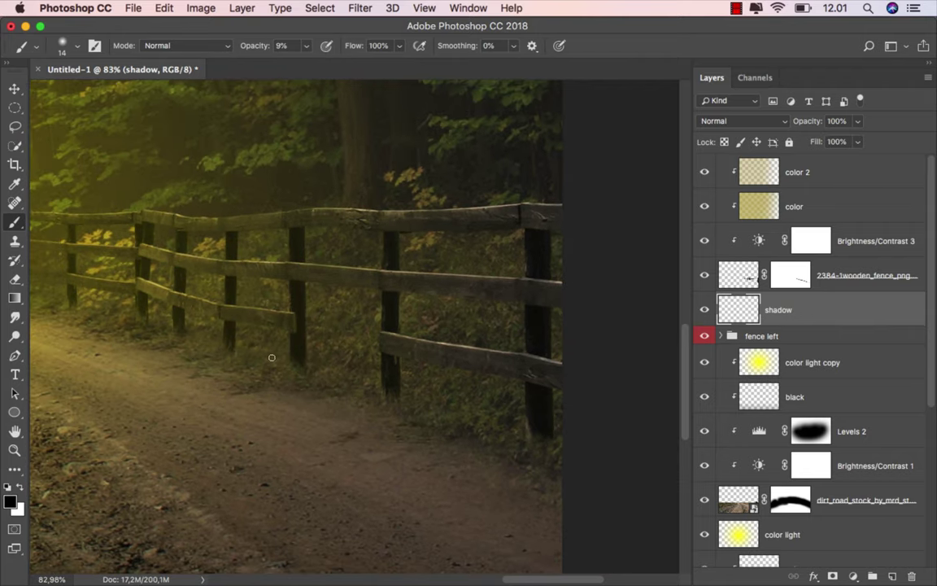
drag(330, 368, 358, 368)
drag(370, 364, 399, 365)
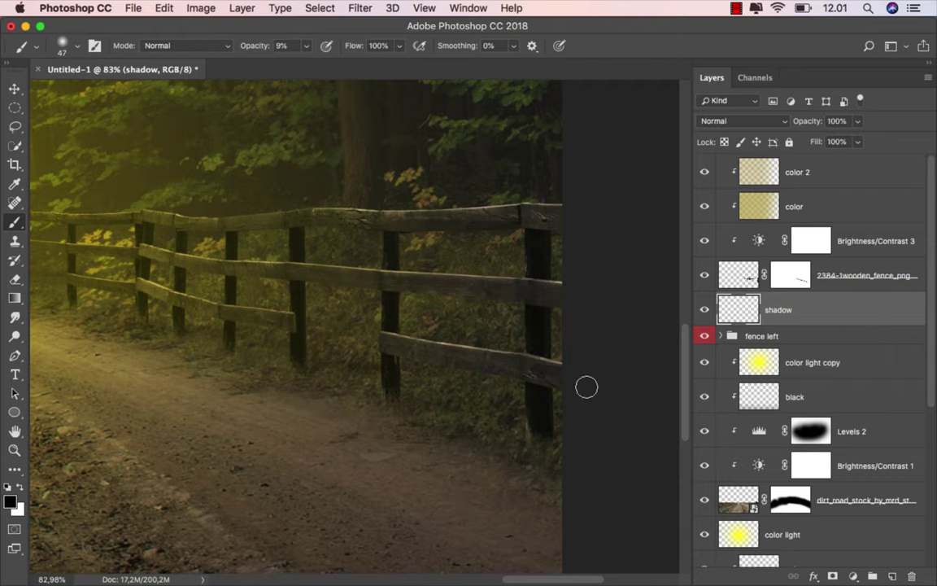
scroll(621, 391, down, 2)
scroll(451, 380, down, 1)
scroll(451, 380, down, 2)
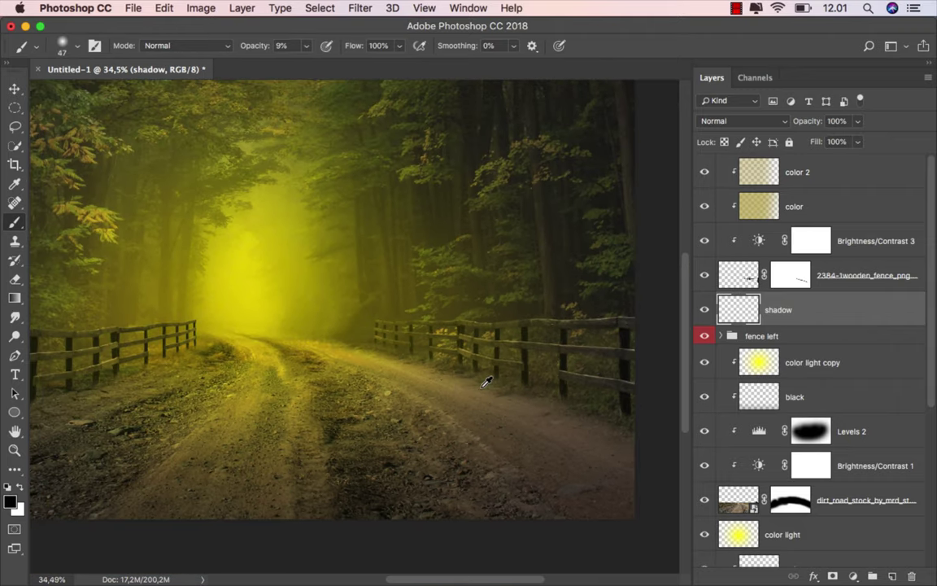
scroll(451, 381, down, 1)
scroll(550, 397, up, 1)
scroll(561, 397, down, 1)
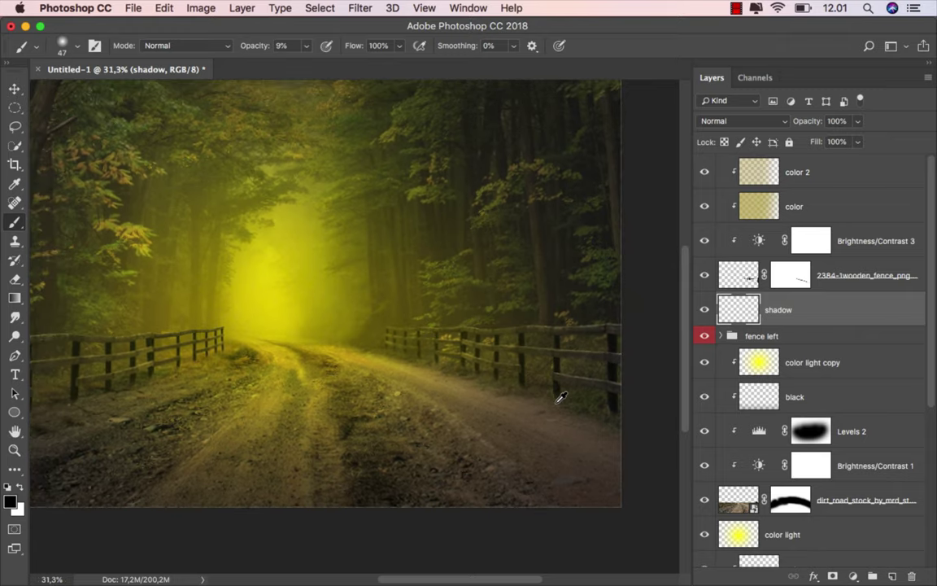
scroll(560, 392, down, 1)
scroll(562, 415, down, 1)
scroll(536, 416, down, 1)
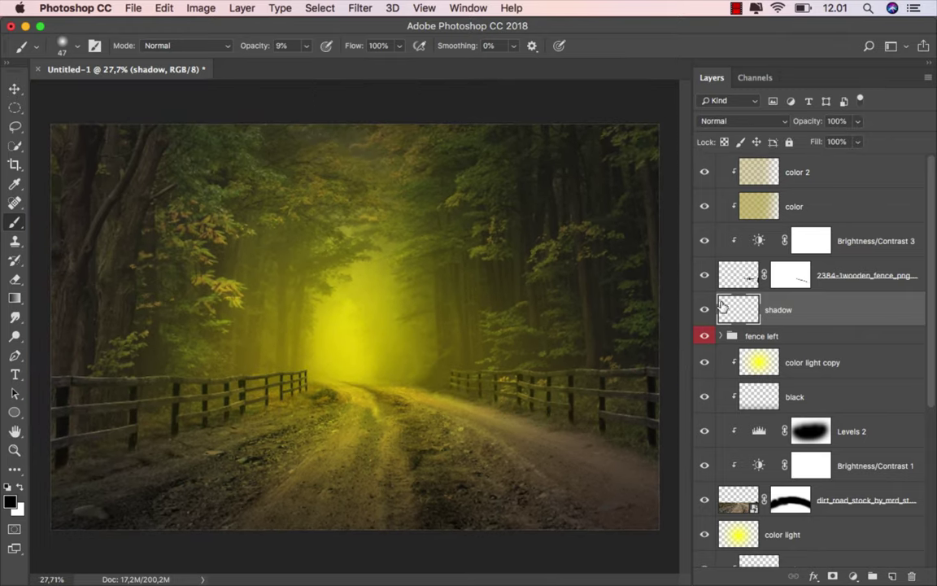
- Group layers 'color 2' through 'shadow' as red-labelled 'fence right', then toggle its visibility to compare
key(v)
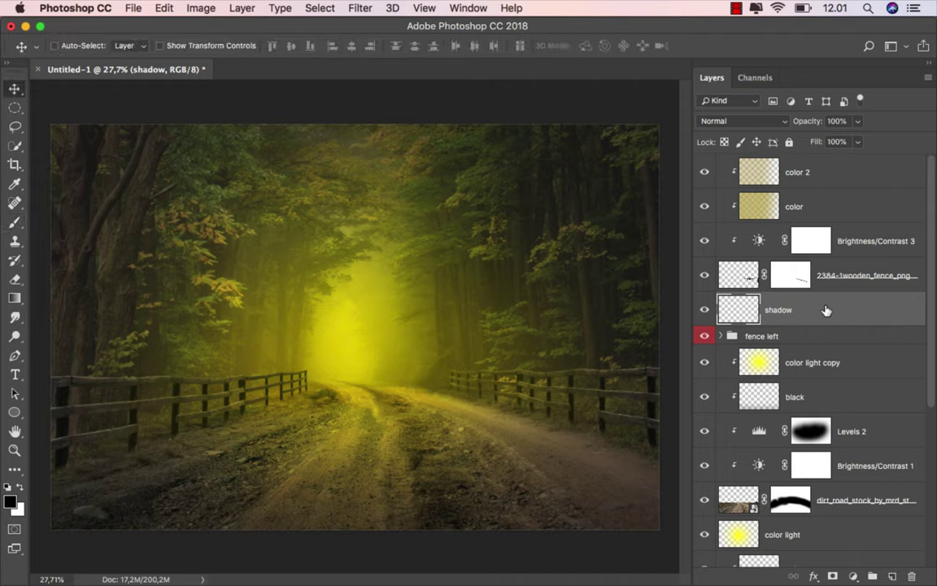
shift+click(848, 176)
right_click(851, 174)
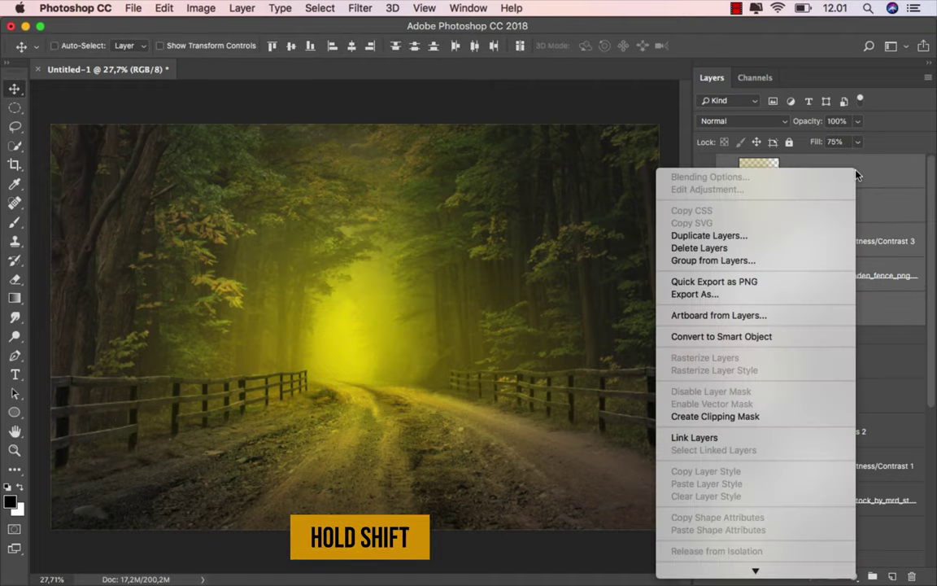
click(769, 260)
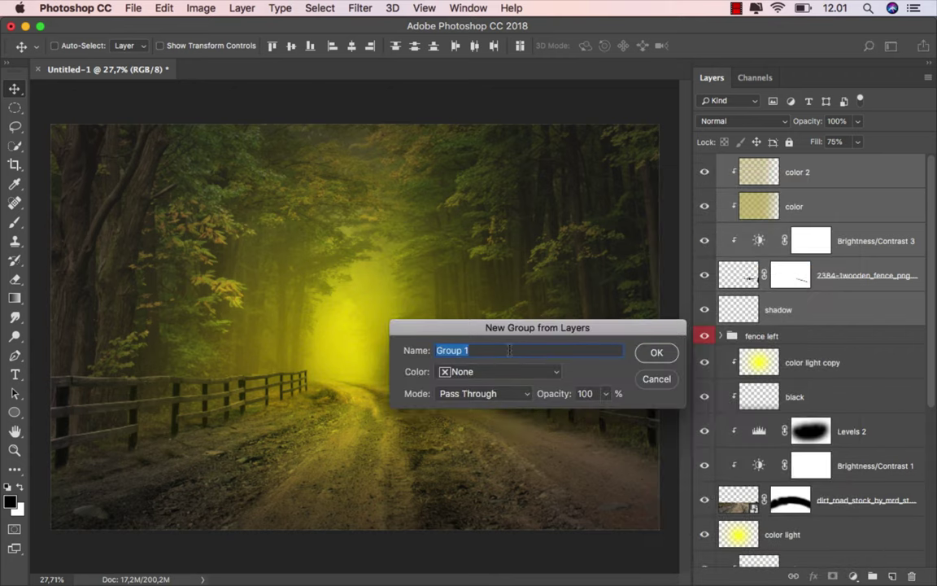
text(fence righ)
text(t)
click(503, 373)
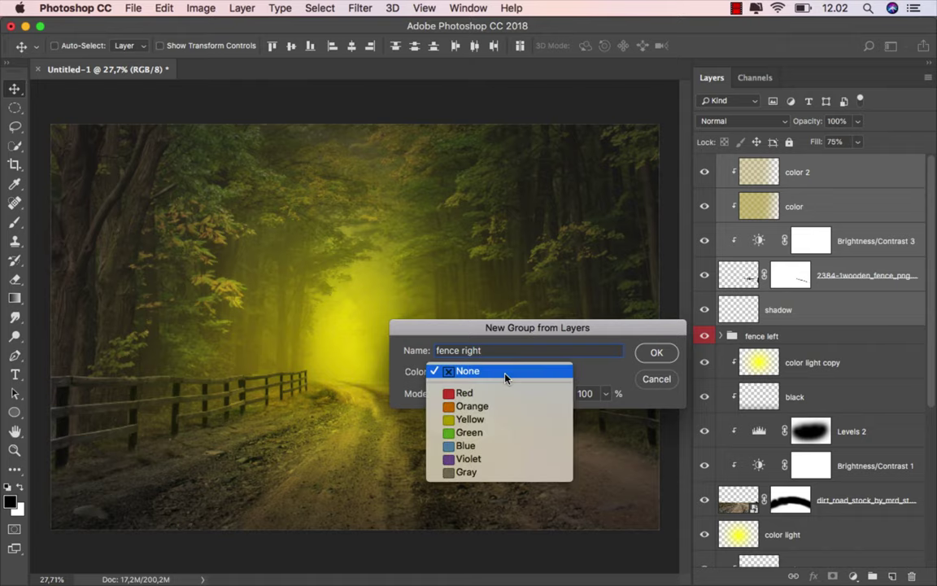
click(512, 392)
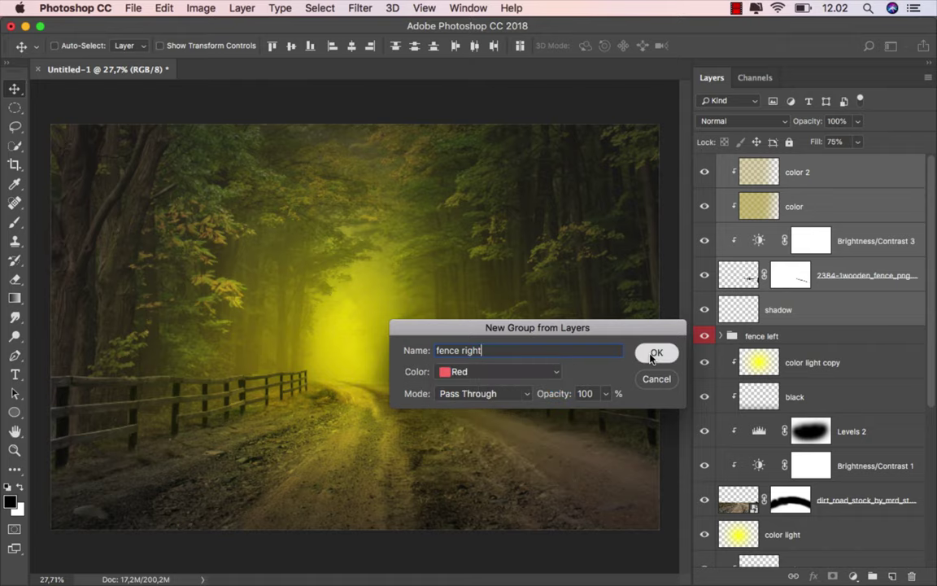
click(650, 355)
click(705, 164)
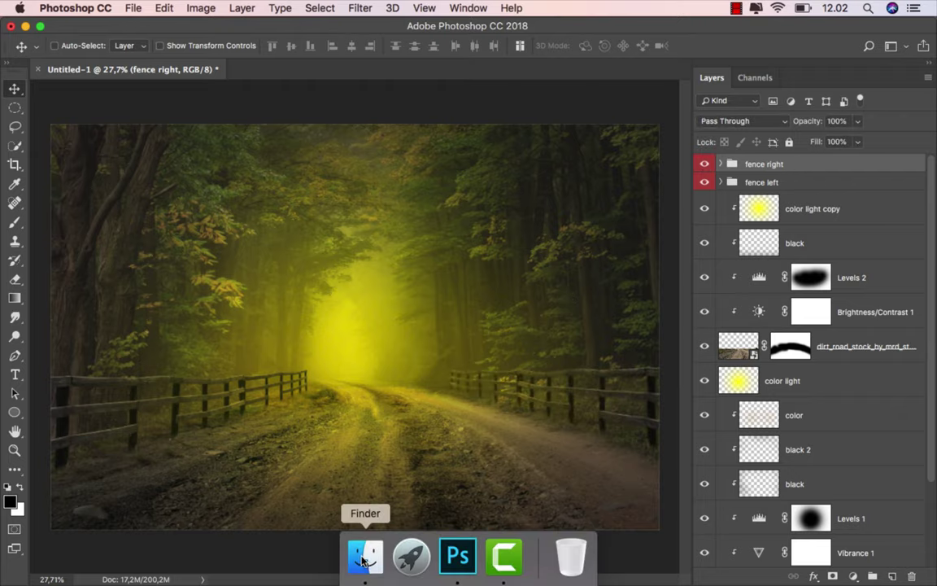
- Place DSC09394 from Finder, scaled to about 76%, on the road right of centre
click(325, 505)
mouse_move(433, 104)
mouse_down()
mouse_move(409, 391)
mouse_move(397, 330)
mouse_move(484, 311)
mouse_move(492, 332)
mouse_up()
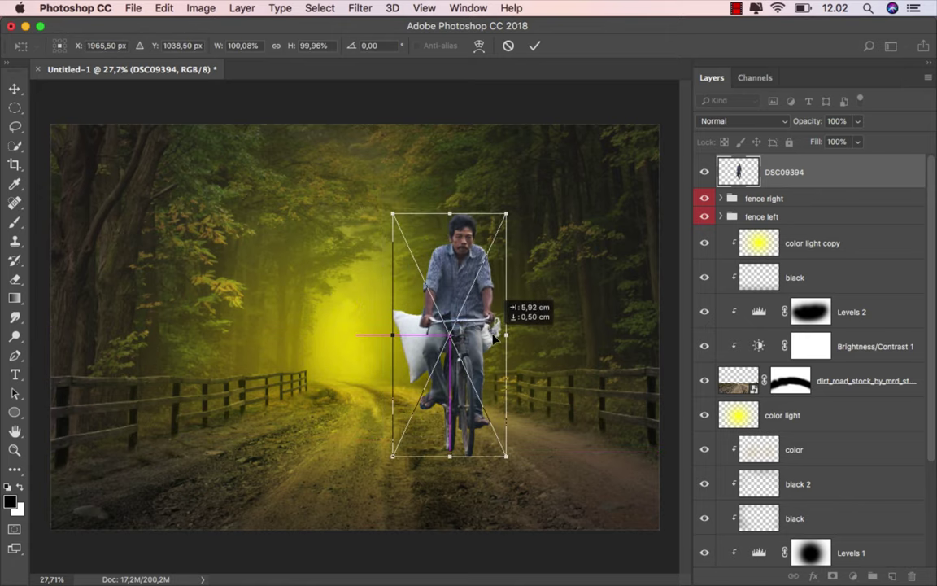
drag(508, 214, 502, 274)
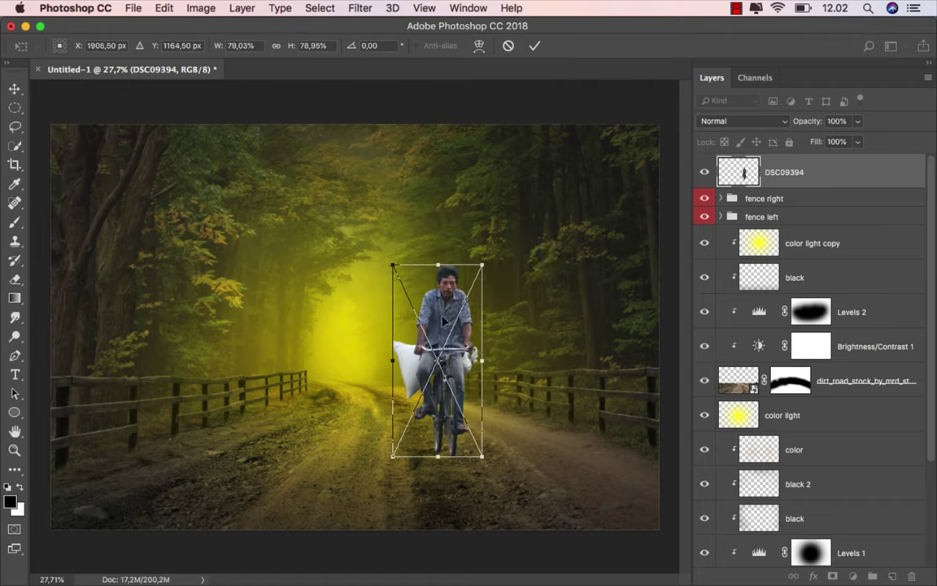
drag(444, 321, 457, 314)
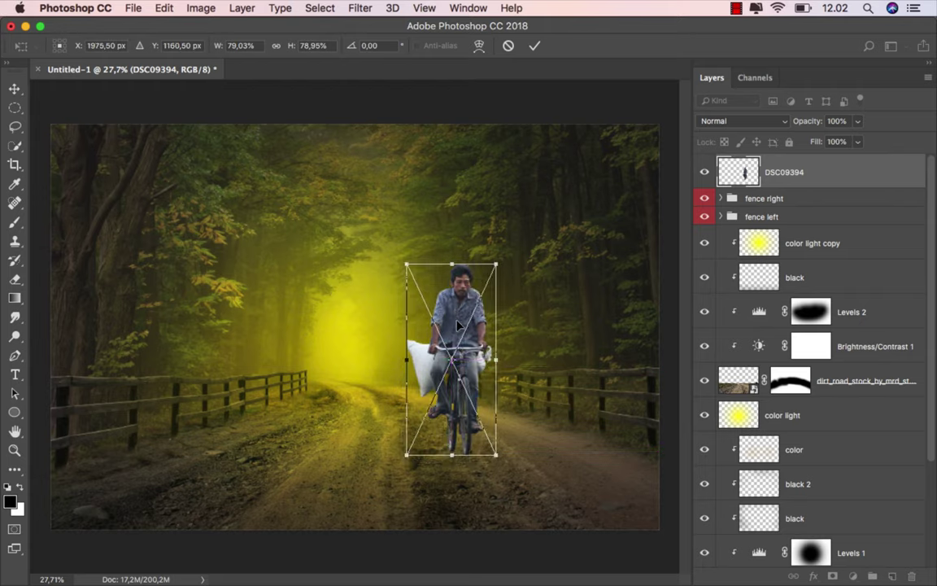
drag(404, 452, 408, 448)
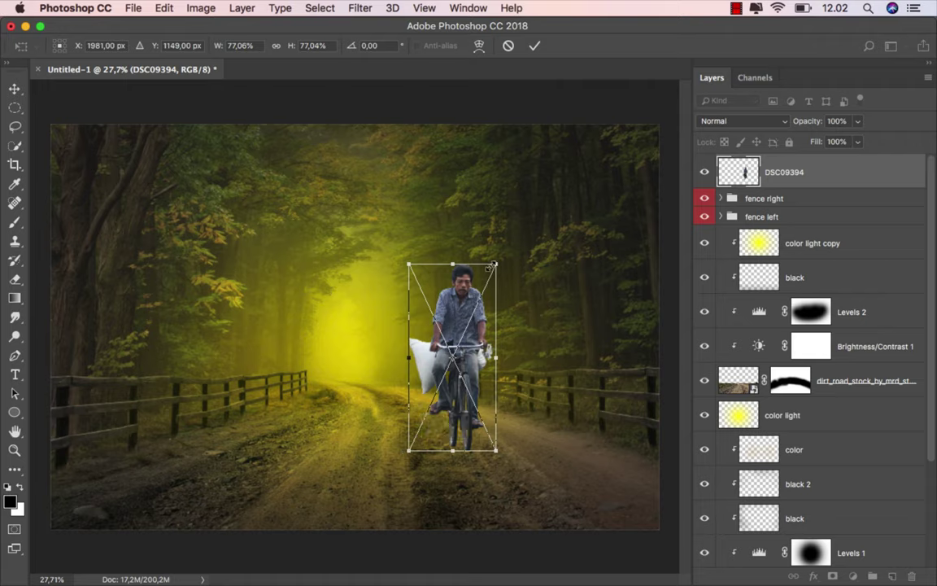
drag(492, 266, 491, 269)
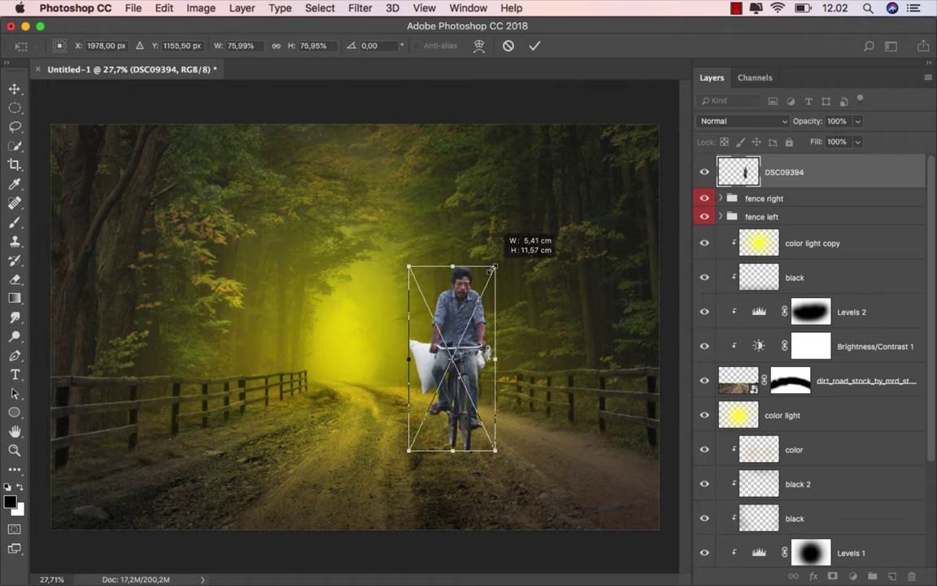
click(533, 47)
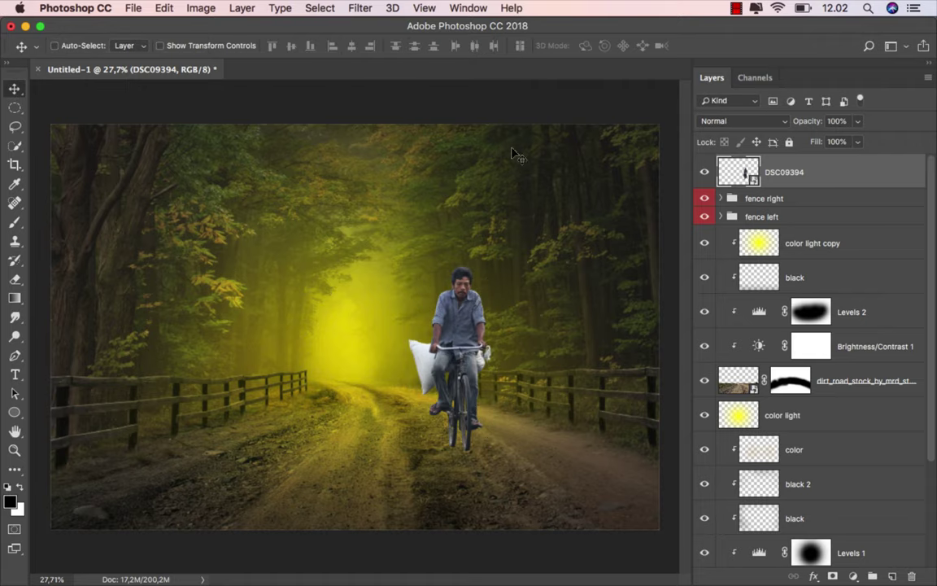
key(super+0)
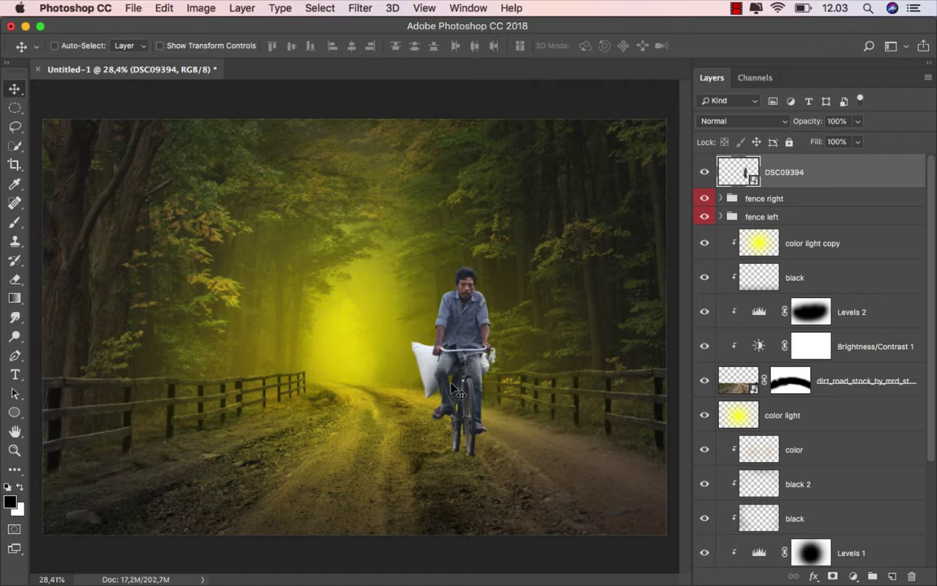
- Rename the cyclist layer to 'human' and rasterize it
double_click(792, 174)
text(human)
key(Return)
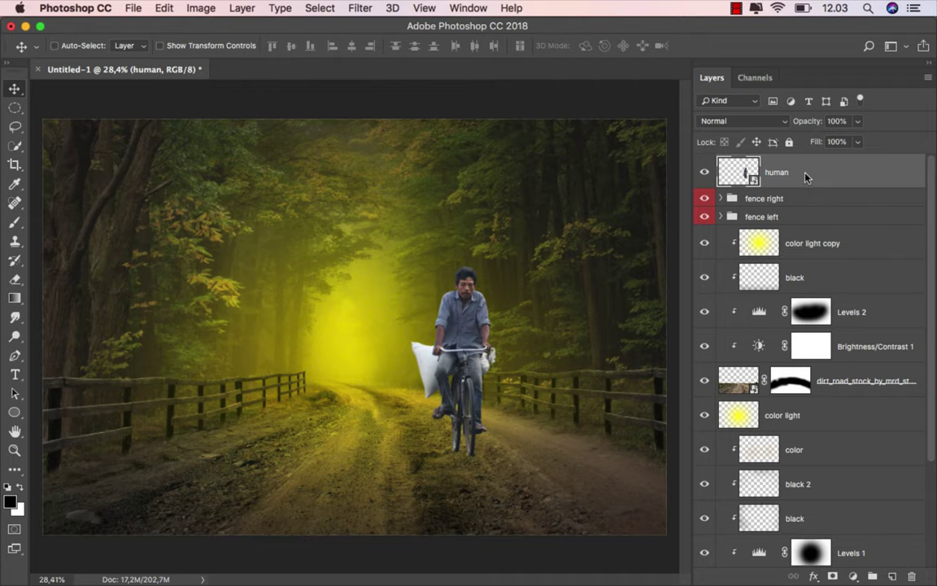
right_click(802, 174)
click(629, 366)
- Duplicate 'human', name the copy 'shadow', and set its Lightness to -100
key(super+j)
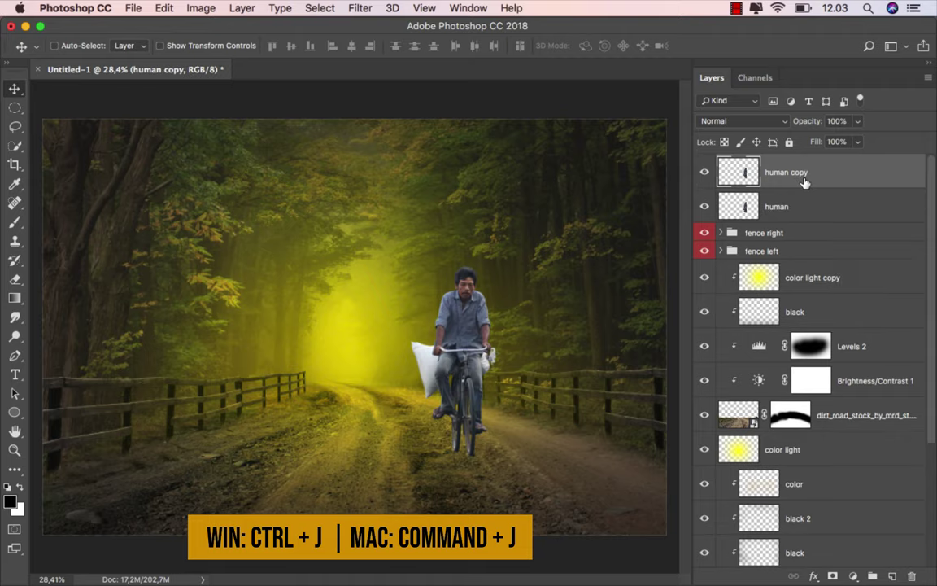
double_click(801, 174)
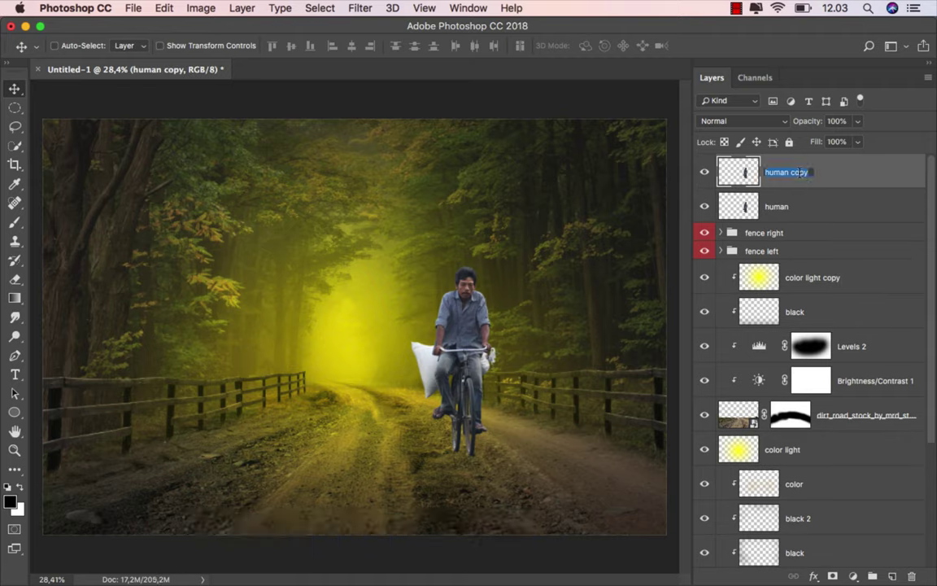
text(sahdow)
key(Return)
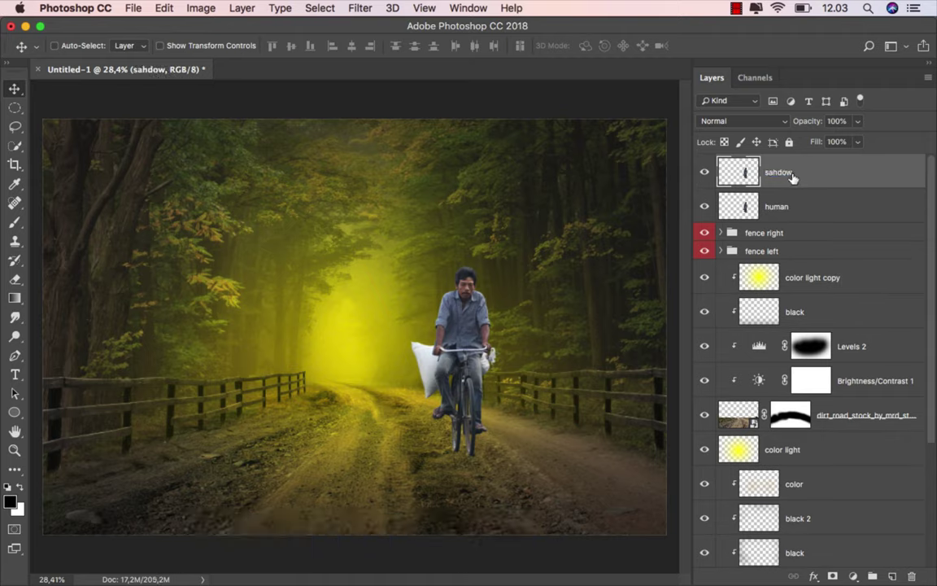
text(shadow)
key(Return)
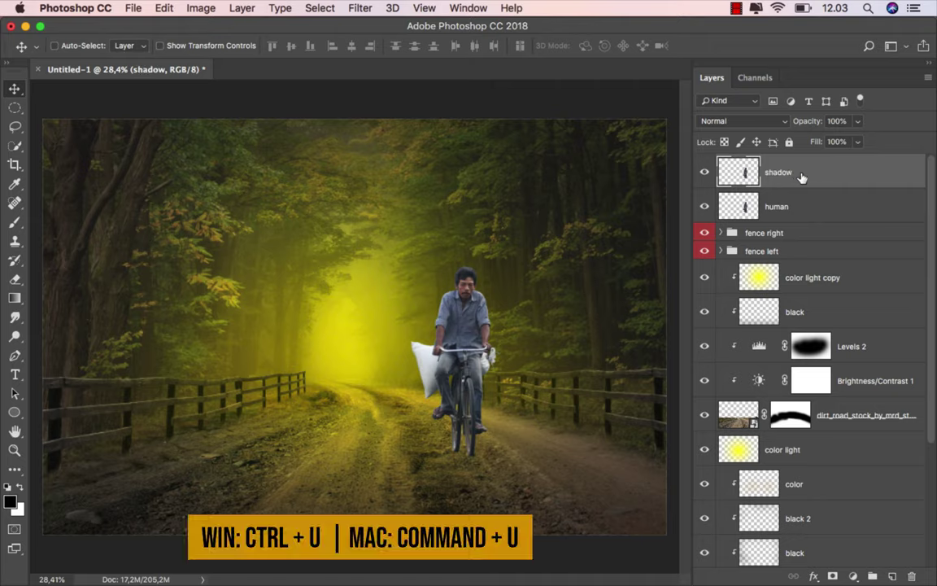
key(super+u)
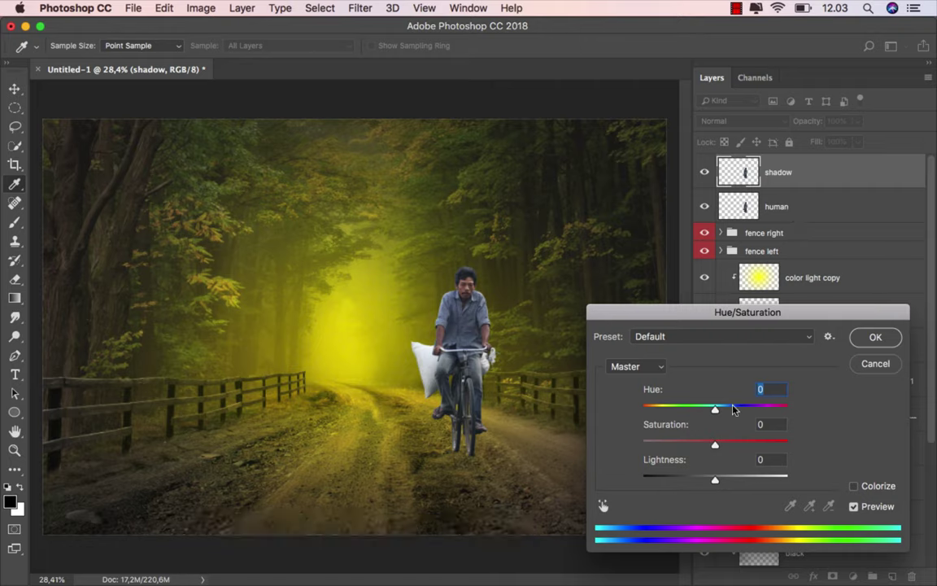
drag(714, 480, 634, 479)
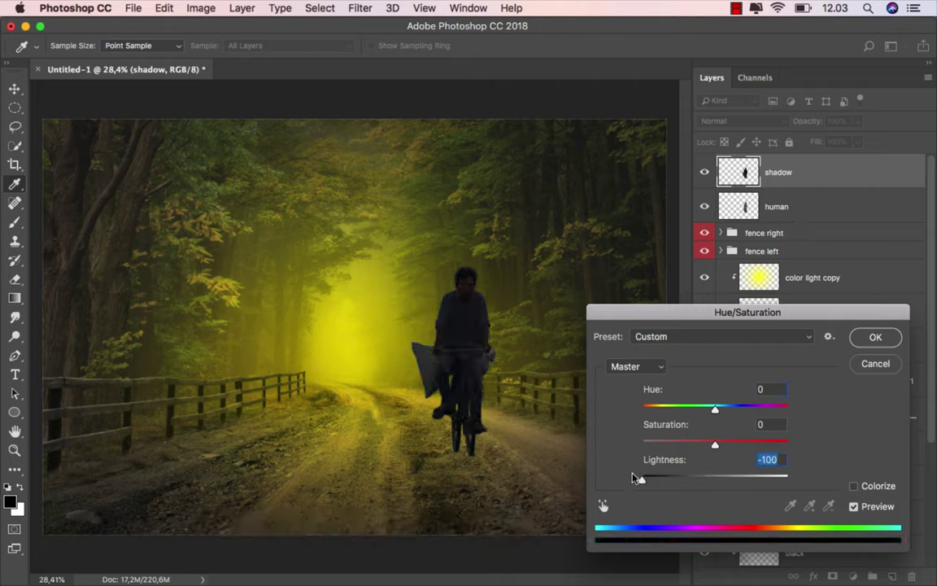
click(875, 337)
- Move 'shadow' below 'human' and distort it flipped down and skewed along the road
drag(785, 173, 808, 214)
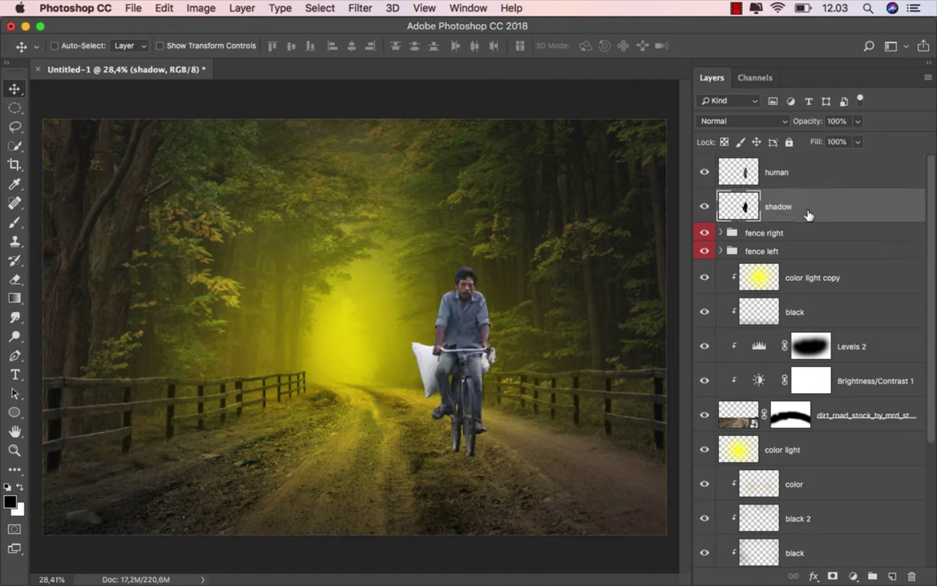
key(cmd+t)
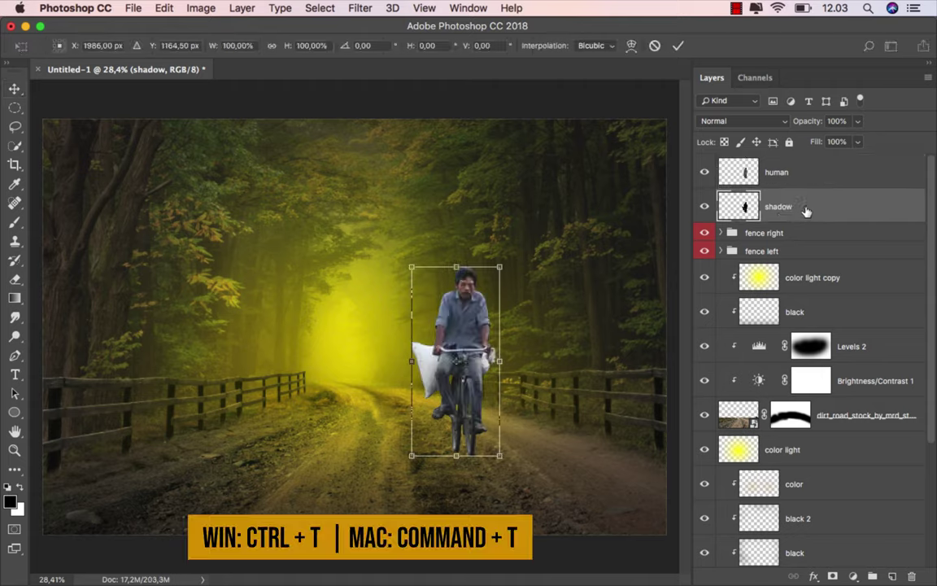
right_click(475, 312)
click(528, 378)
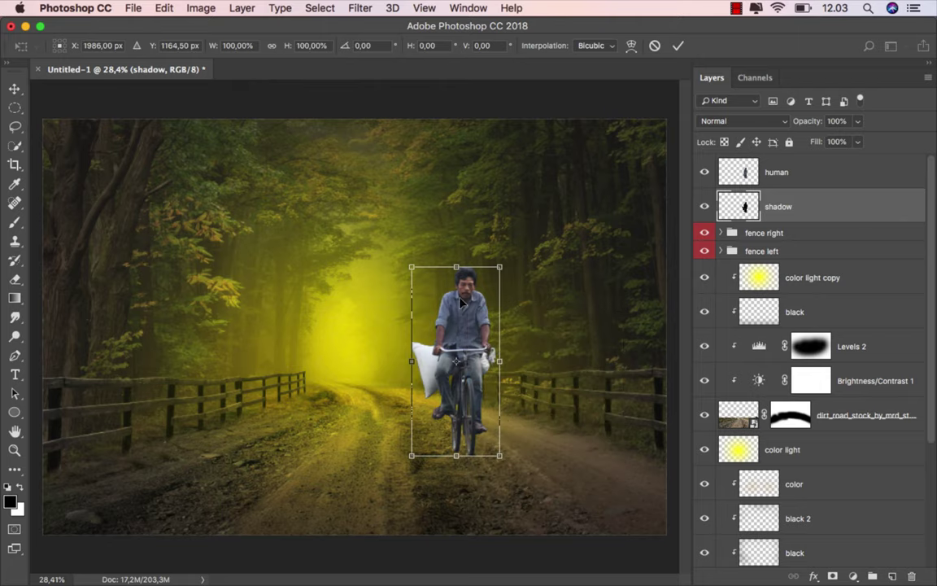
drag(455, 268, 552, 527)
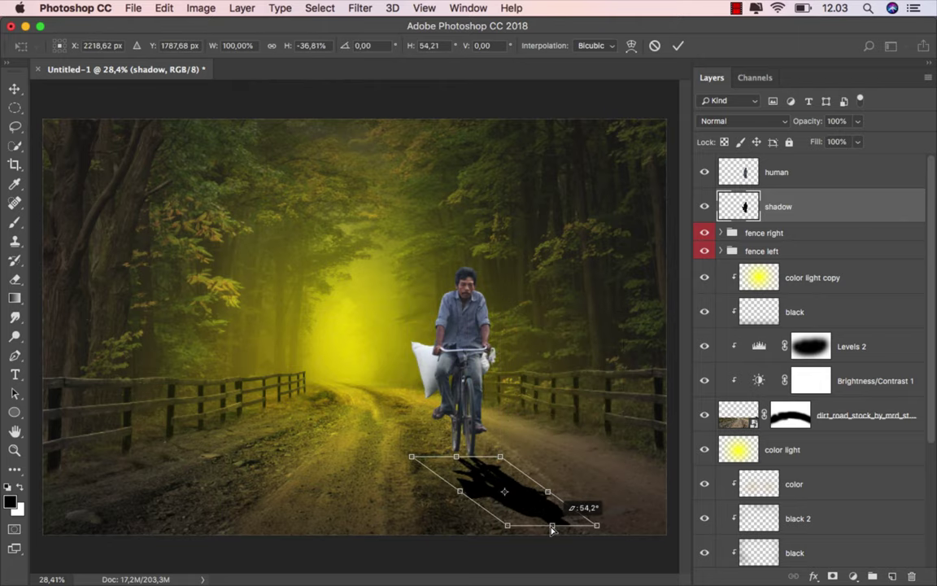
scroll(551, 528, up, 2)
scroll(539, 507, up, 1)
scroll(465, 428, down, 1)
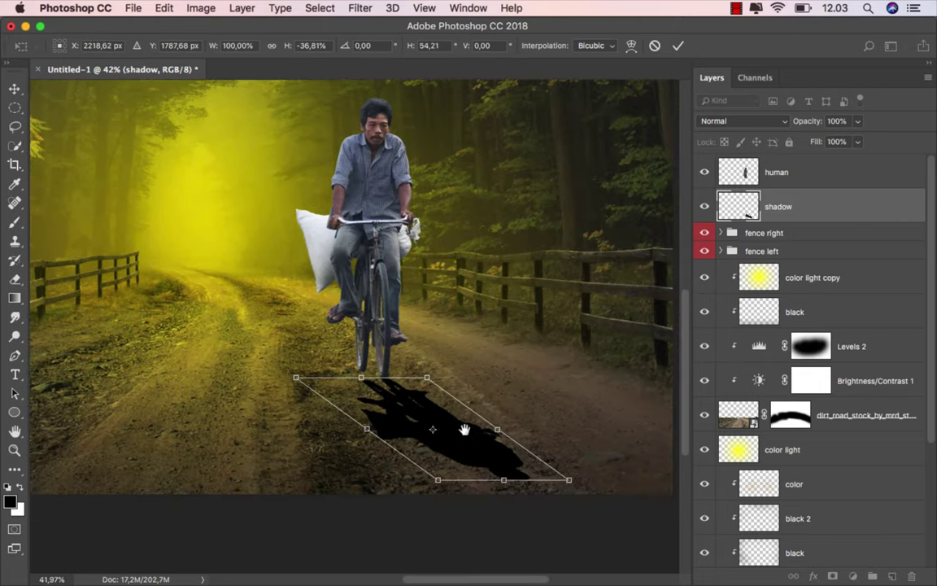
scroll(407, 415, up, 1)
scroll(407, 415, up, 1)
scroll(404, 399, down, 1)
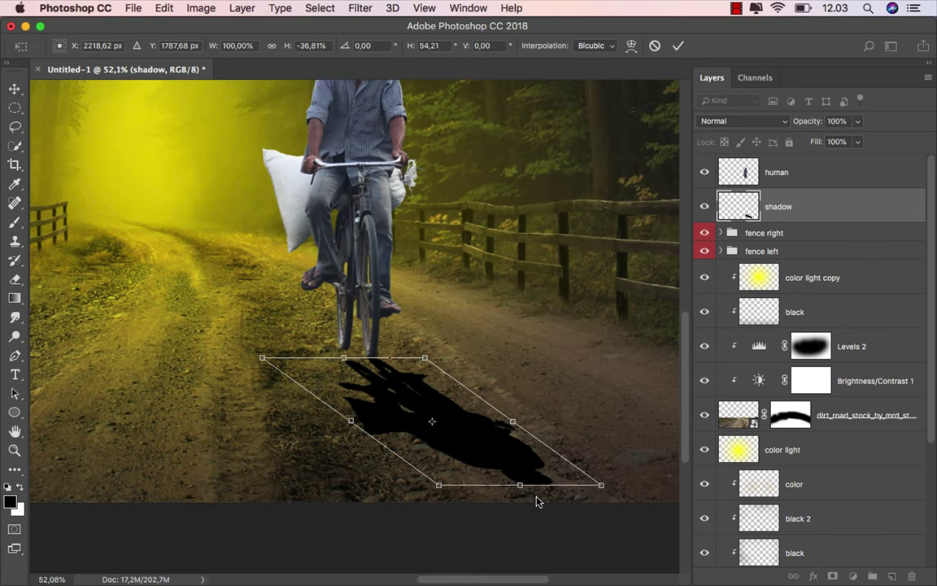
drag(520, 486, 452, 422)
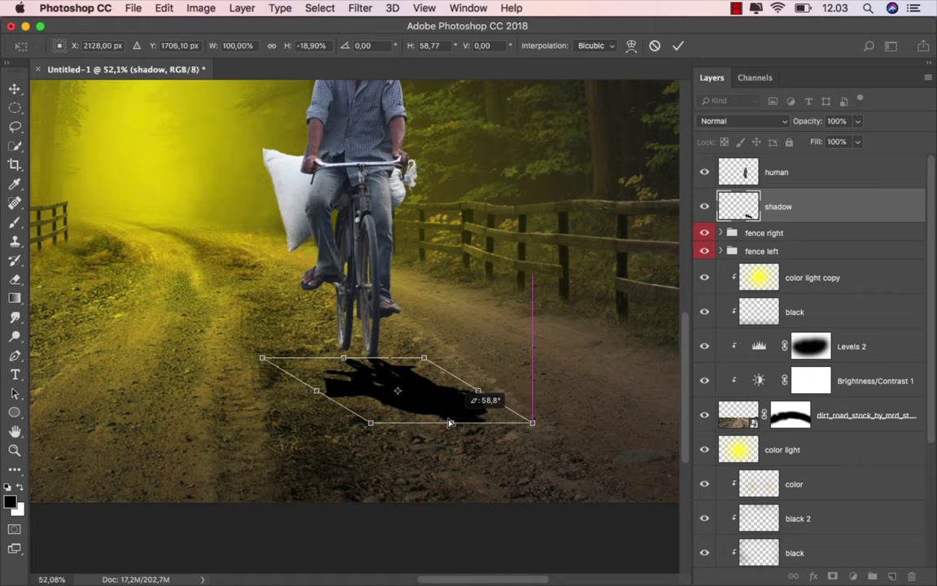
- Warp the shadow's mesh edges to fit the road surface and commit the transform
scroll(384, 387, up, 1)
scroll(384, 387, up, 2)
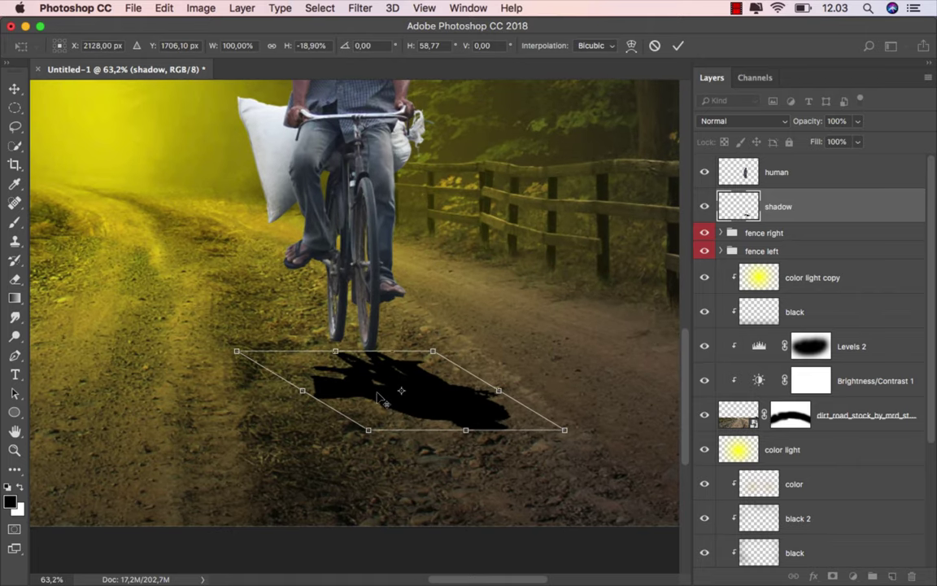
right_click(373, 373)
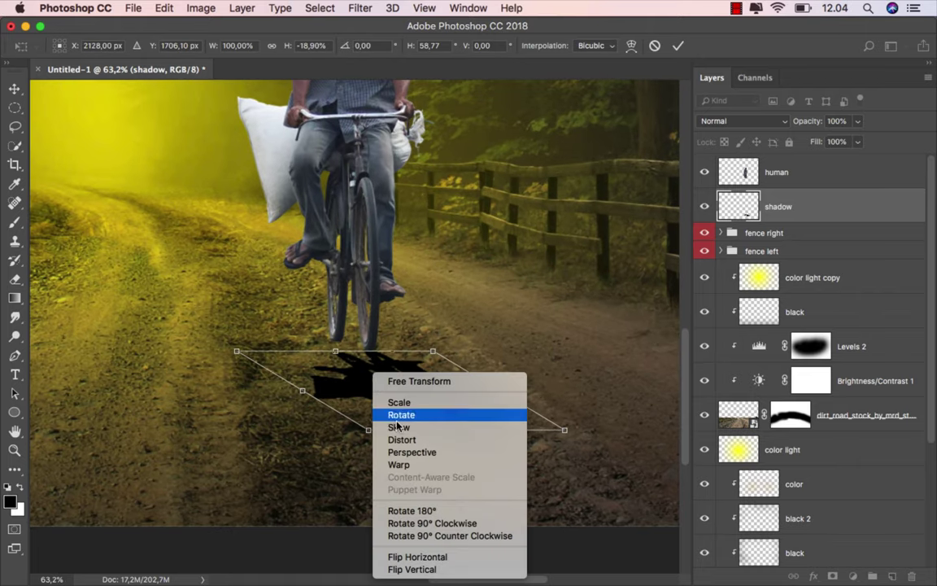
click(414, 466)
scroll(321, 354, up, 1)
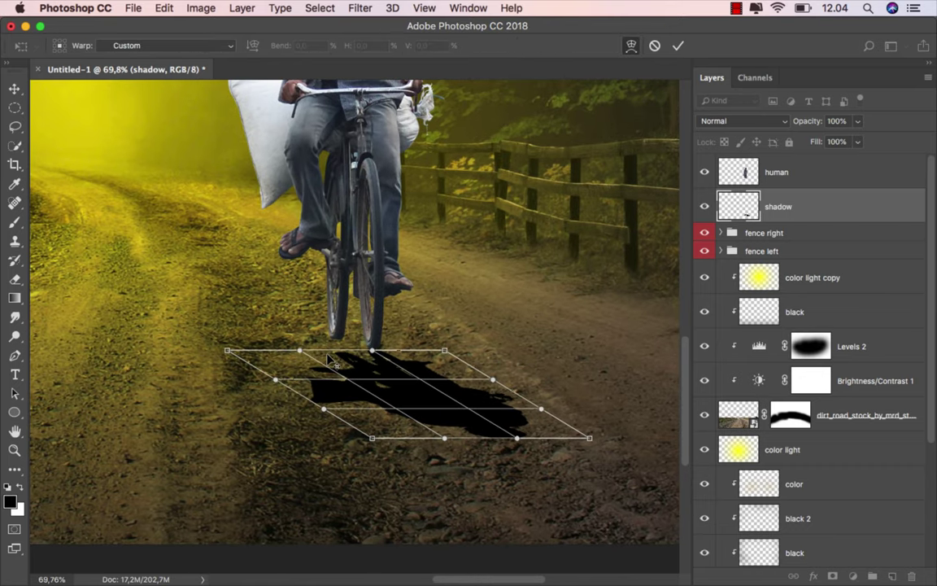
drag(308, 354, 289, 312)
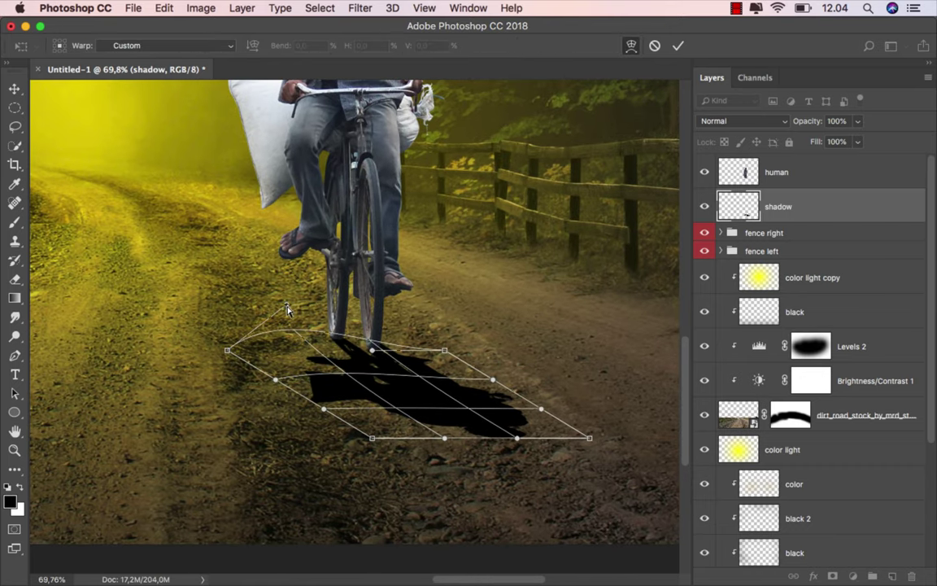
scroll(419, 412, down, 2)
drag(500, 432, 572, 505)
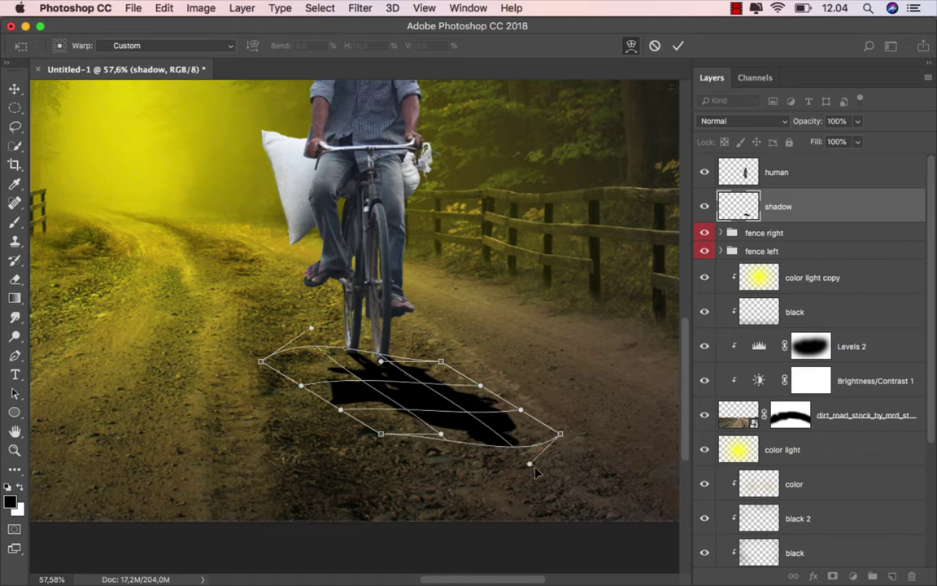
mouse_move(560, 434)
mouse_down()
mouse_move(620, 425)
mouse_move(629, 451)
mouse_up()
drag(385, 440, 419, 480)
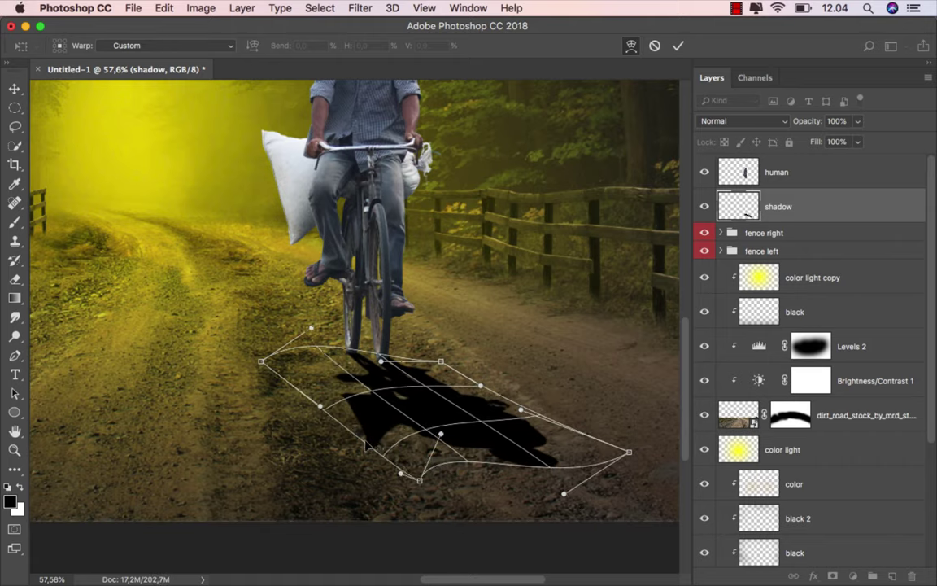
mouse_move(386, 445)
mouse_down()
mouse_move(494, 485)
mouse_move(467, 479)
mouse_up()
scroll(455, 446, down, 2)
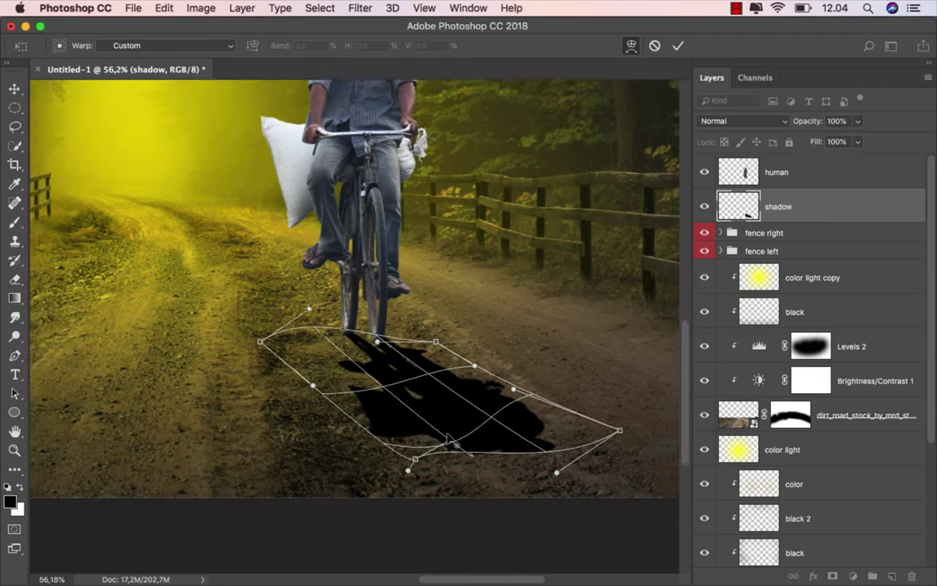
drag(454, 444, 532, 470)
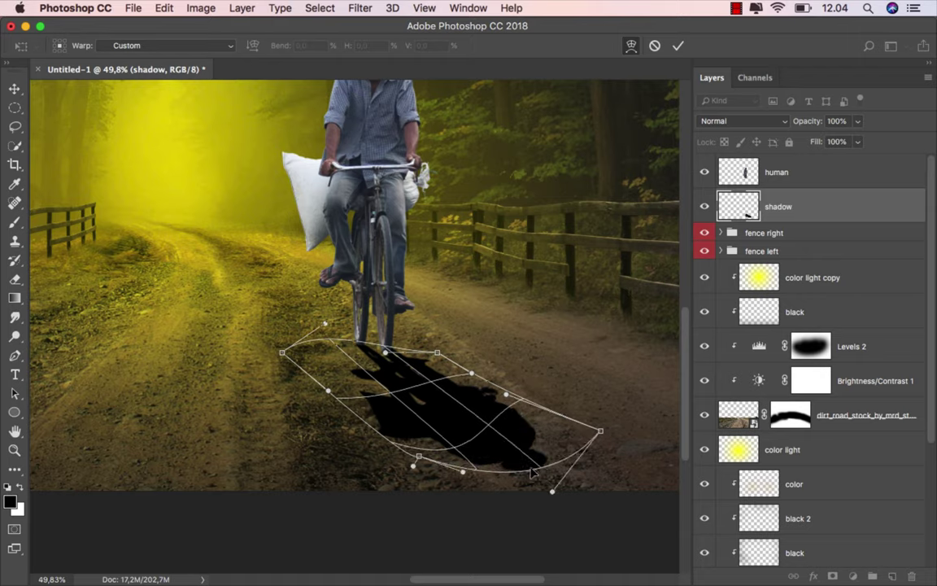
drag(455, 415, 405, 409)
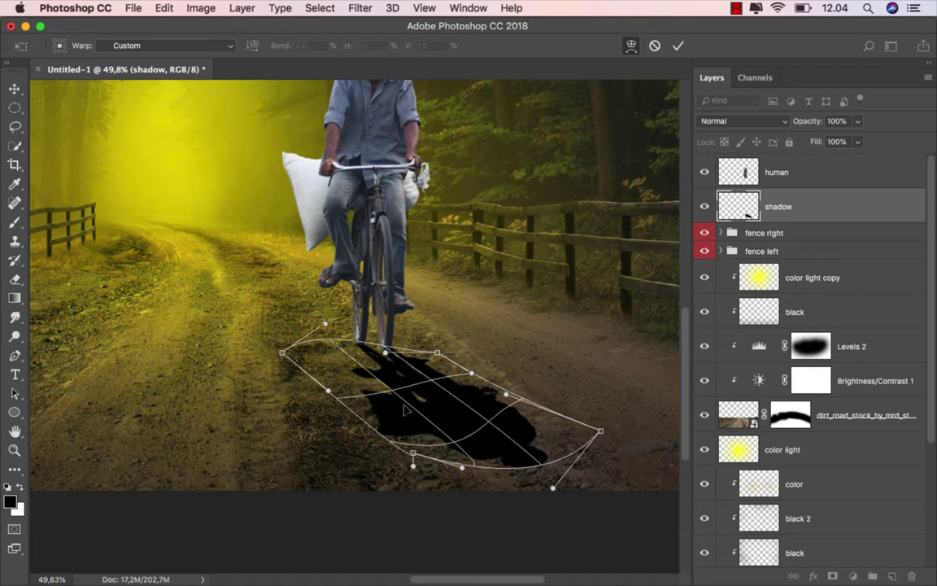
click(677, 45)
scroll(533, 397, down, 3)
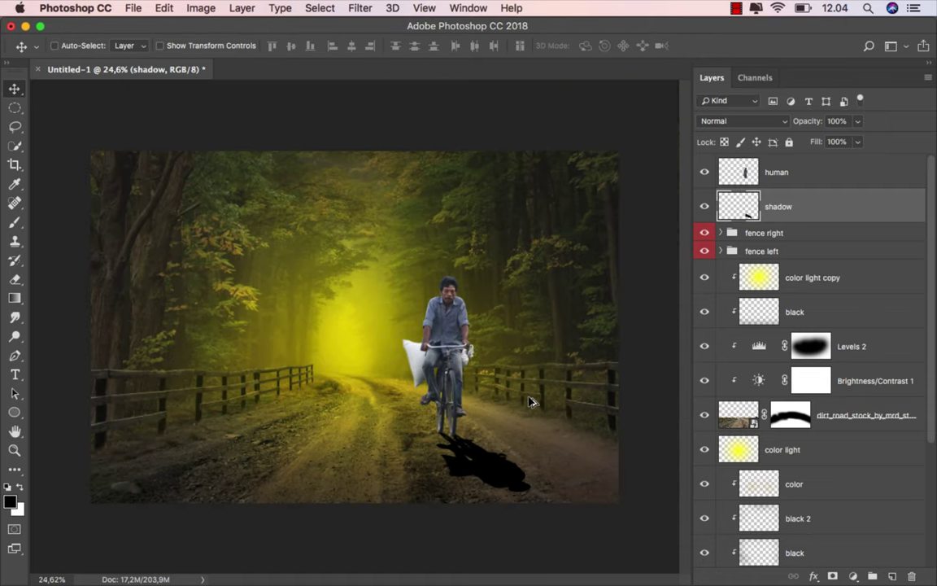
scroll(529, 402, up, 1)
scroll(528, 404, up, 2)
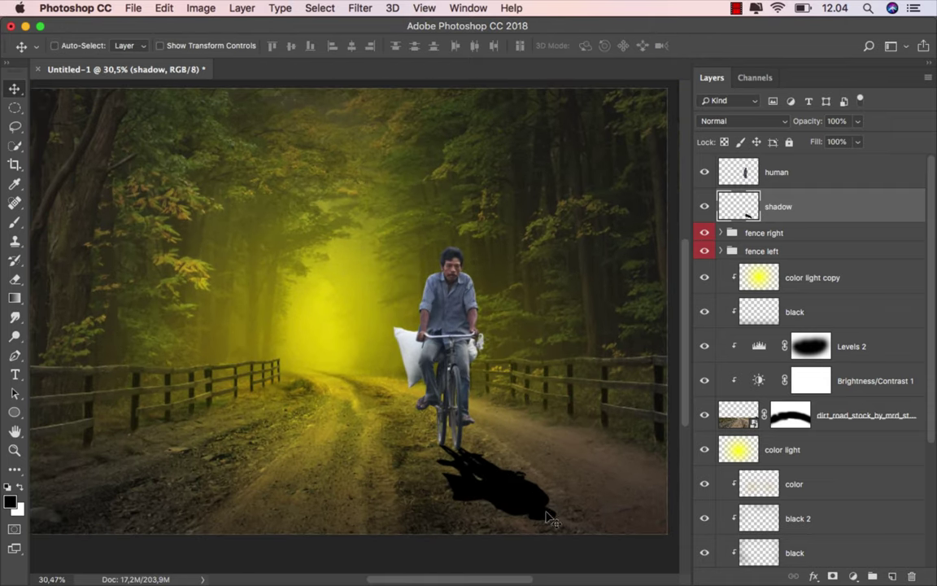
scroll(548, 455, up, 1)
scroll(548, 517, up, 1)
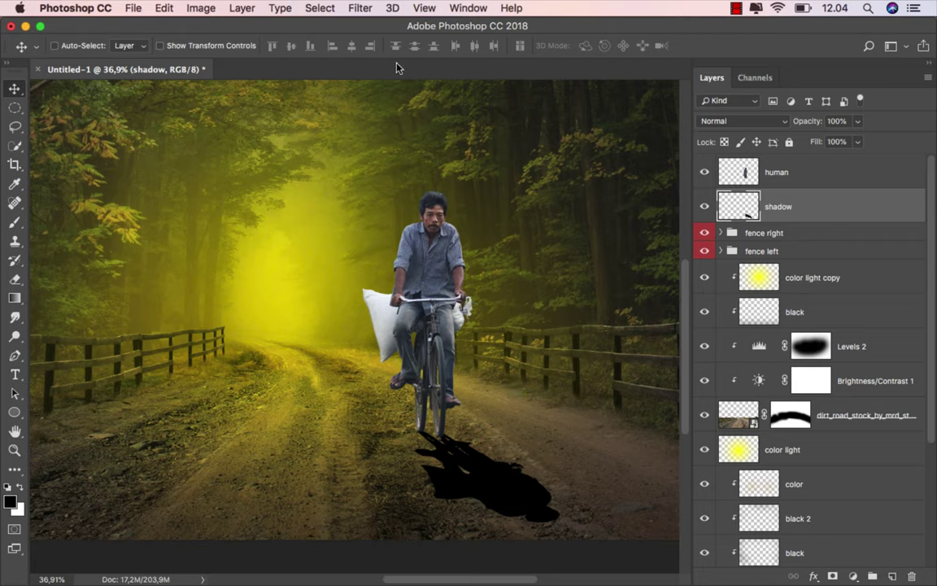
- Open the Tilt-Shift blur gallery, after briefly opening and cancelling Gaussian Blur
click(360, 8)
mouse_move(367, 196)
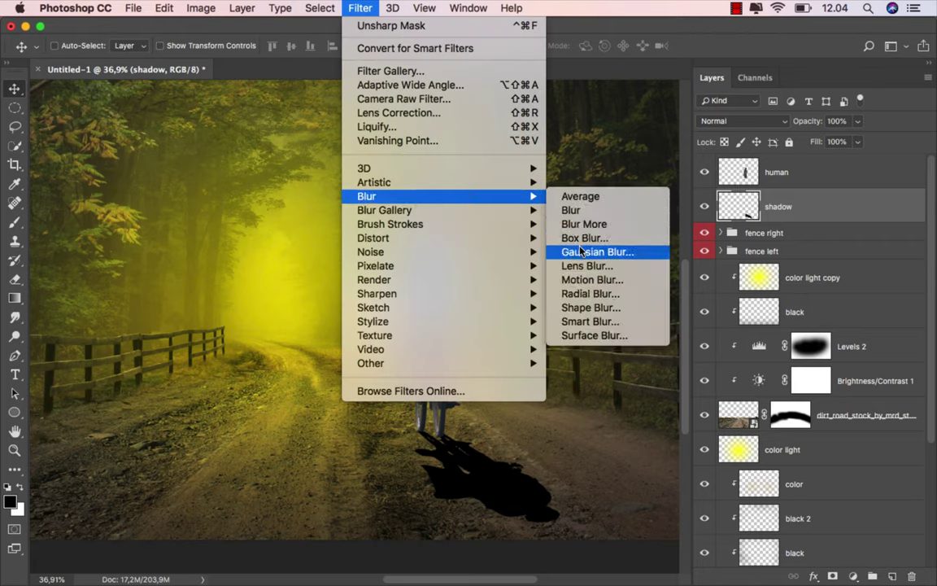
click(587, 252)
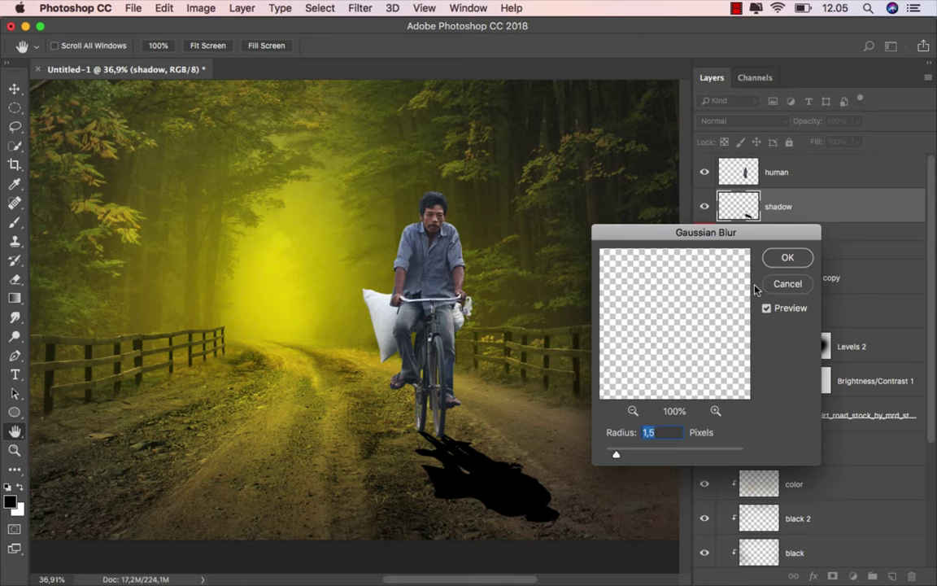
click(786, 258)
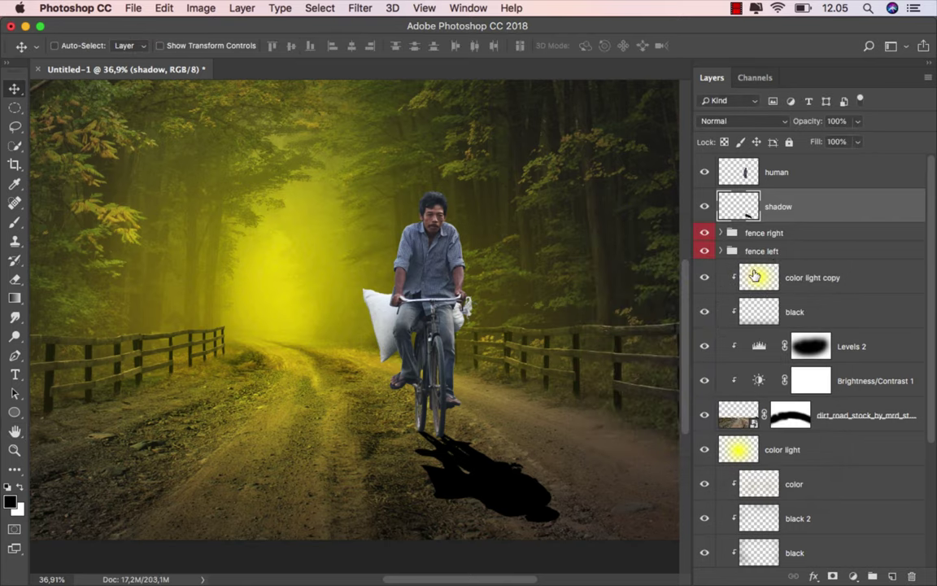
click(364, 8)
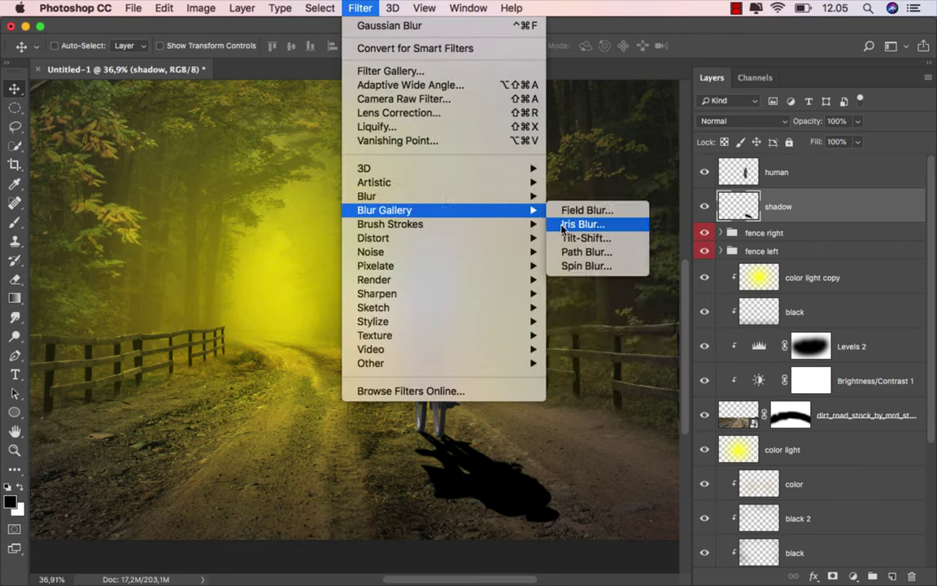
mouse_move(384, 210)
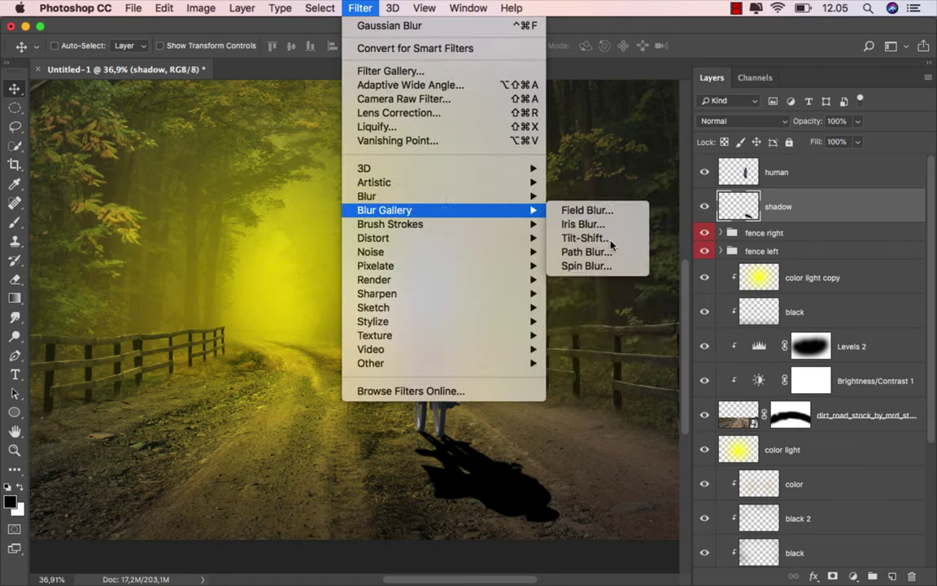
click(608, 244)
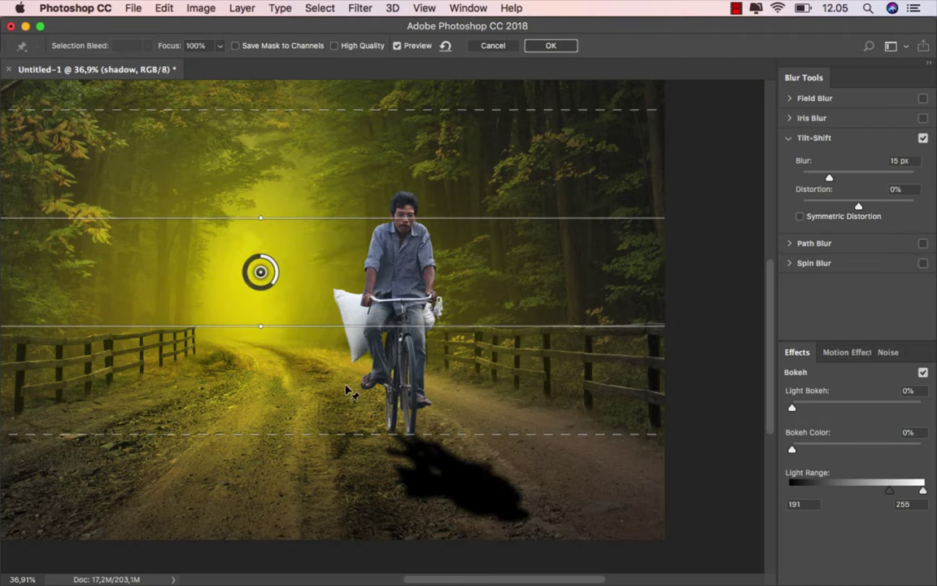
- Pin focus at the front wheel, adjust the focus and fade lines, and apply a 92 px blur
drag(259, 269, 396, 429)
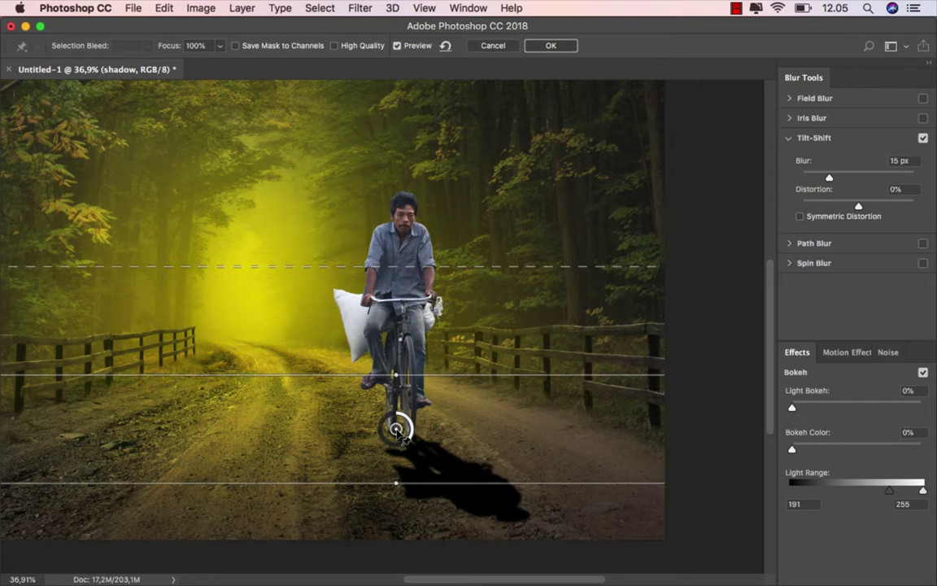
scroll(396, 431, down, 1)
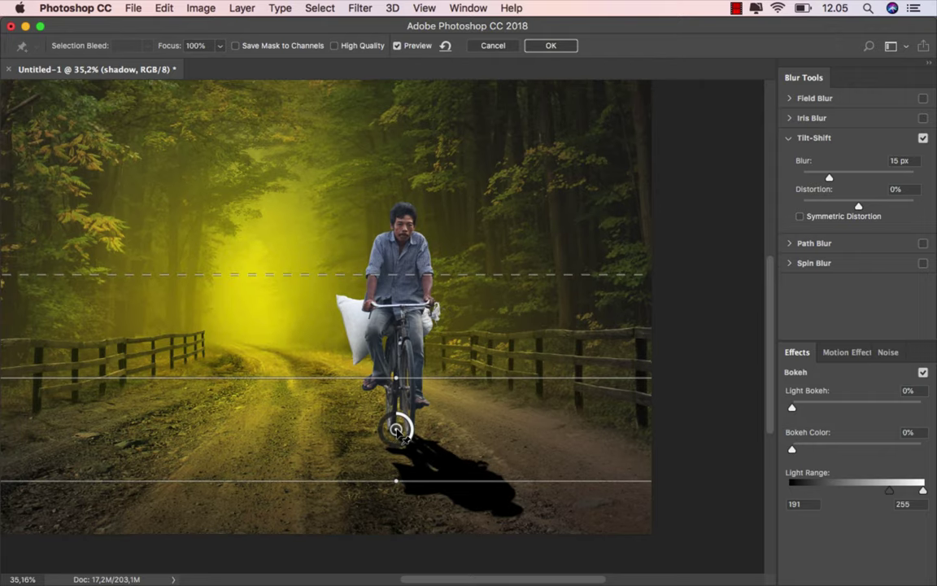
drag(414, 481, 411, 415)
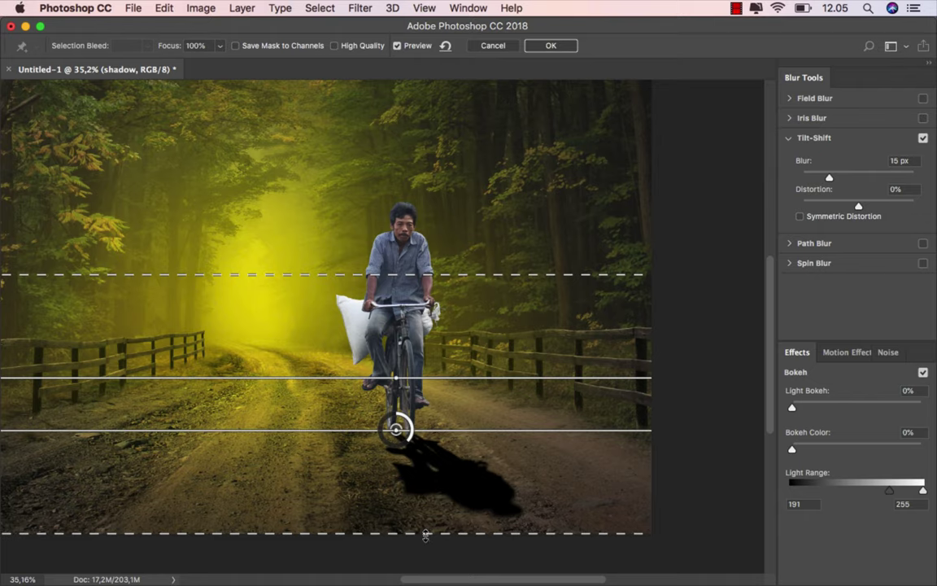
mouse_move(425, 533)
mouse_down()
mouse_move(426, 490)
mouse_move(426, 510)
mouse_up()
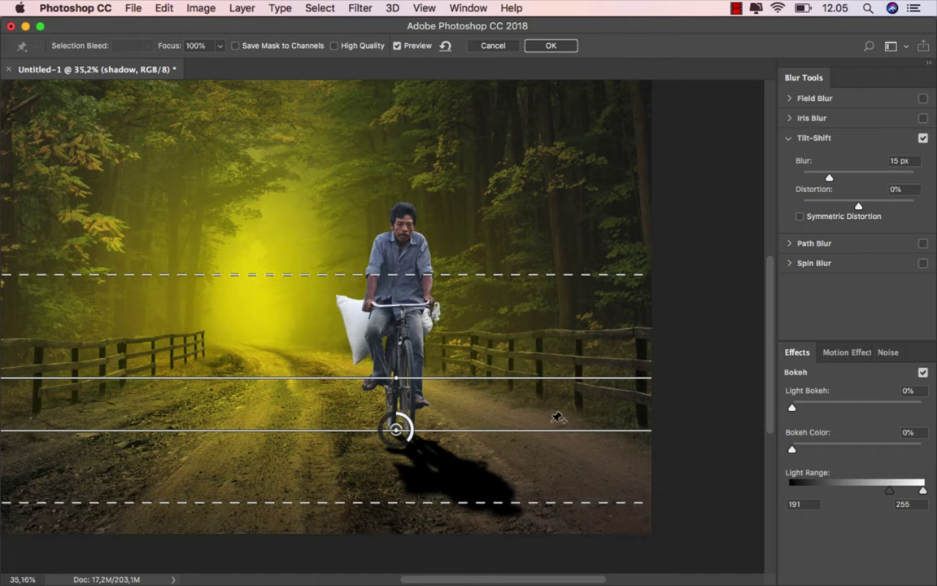
drag(829, 179, 864, 185)
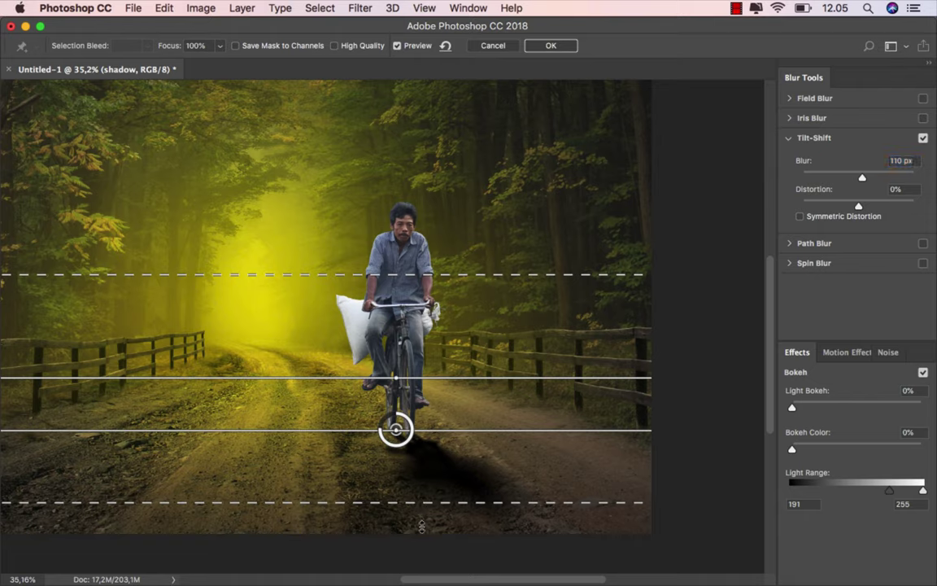
mouse_move(422, 507)
mouse_down()
mouse_move(422, 548)
mouse_move(426, 534)
mouse_up()
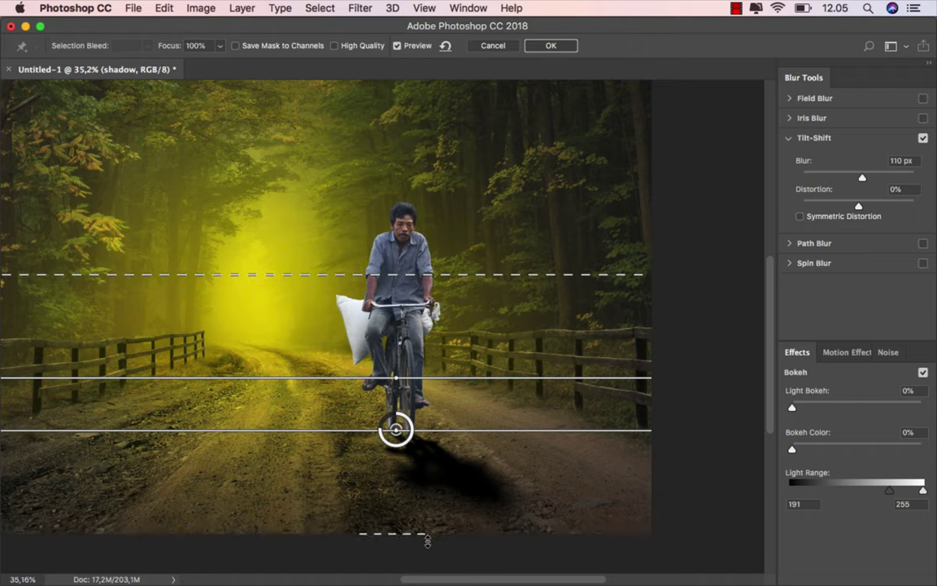
drag(427, 540, 427, 542)
drag(863, 178, 857, 179)
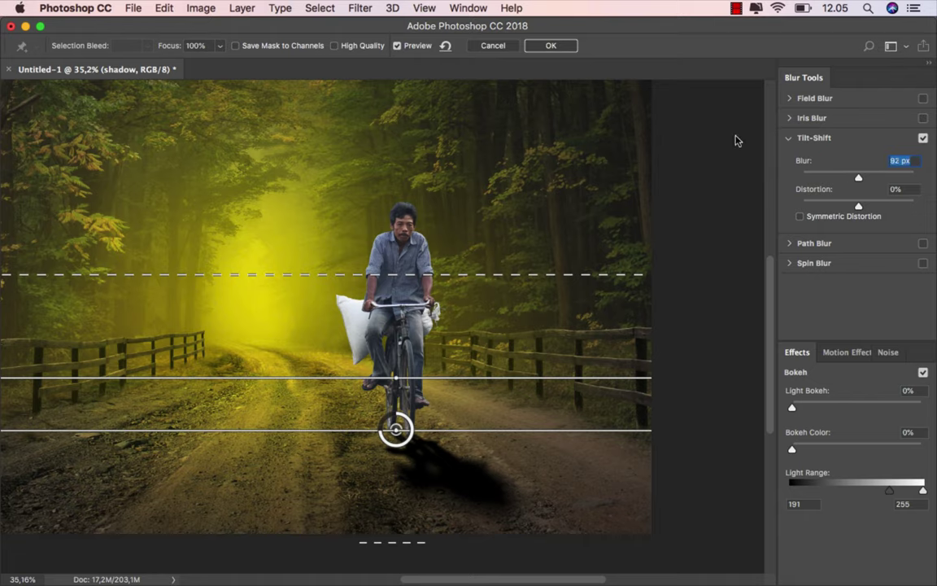
click(556, 47)
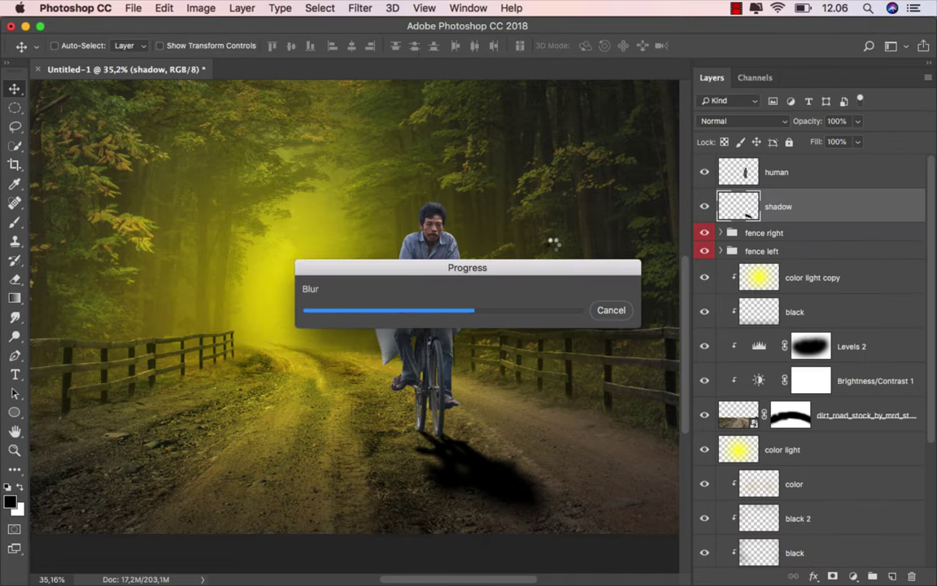
- Warp the blurred shadow longer and wider by pulling its bottom corners and edge down
key(ctrl+t)
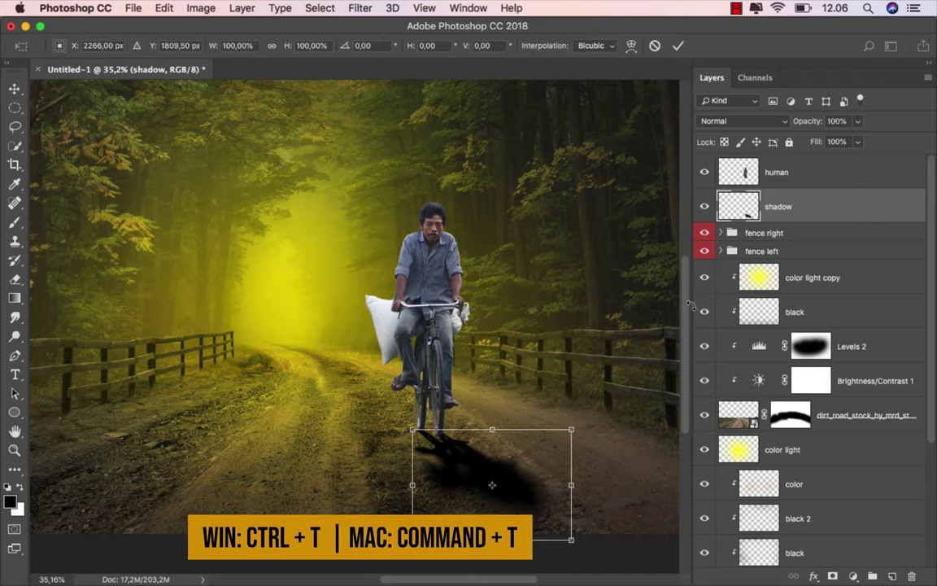
scroll(523, 496, up, 2)
scroll(488, 406, down, 3)
right_click(454, 349)
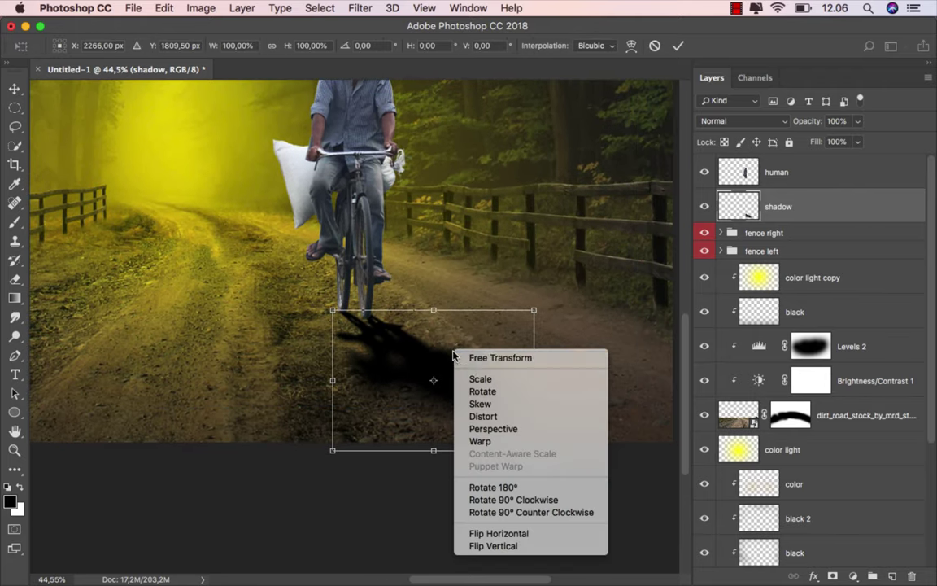
click(500, 441)
drag(520, 445, 568, 496)
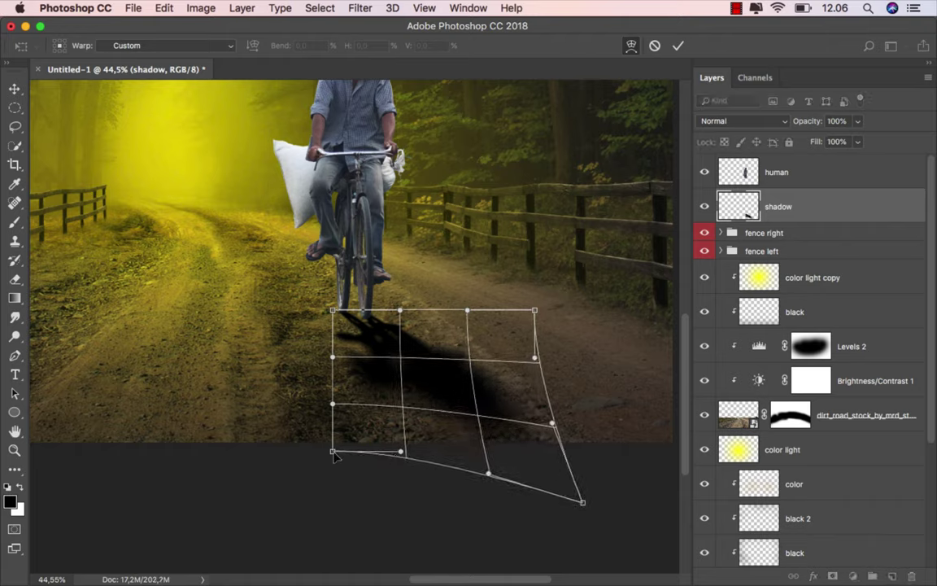
drag(332, 451, 350, 528)
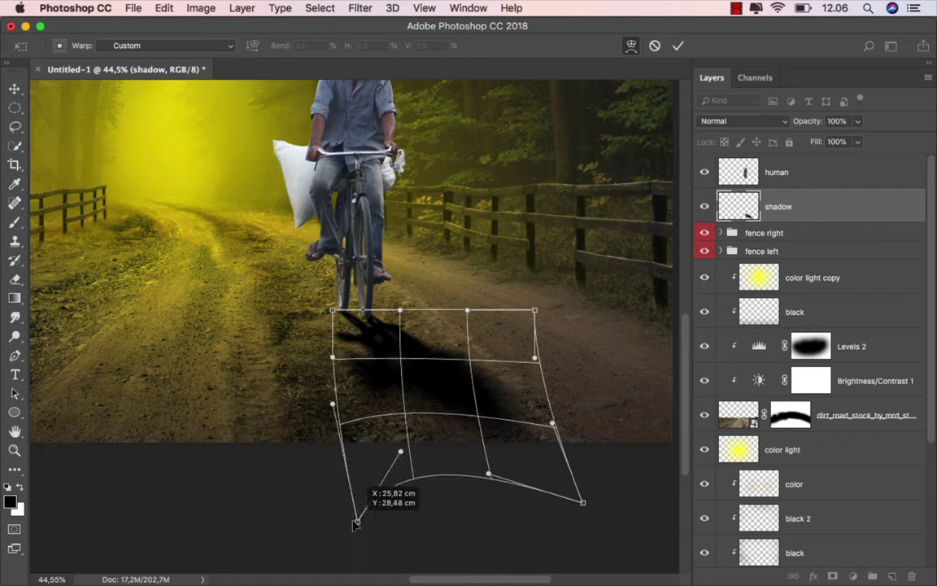
drag(459, 476, 484, 504)
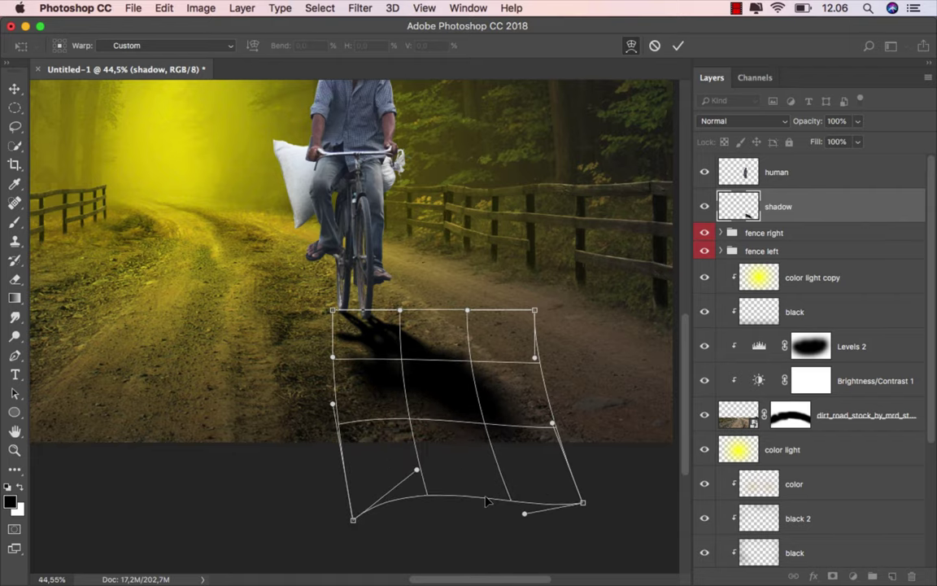
click(678, 45)
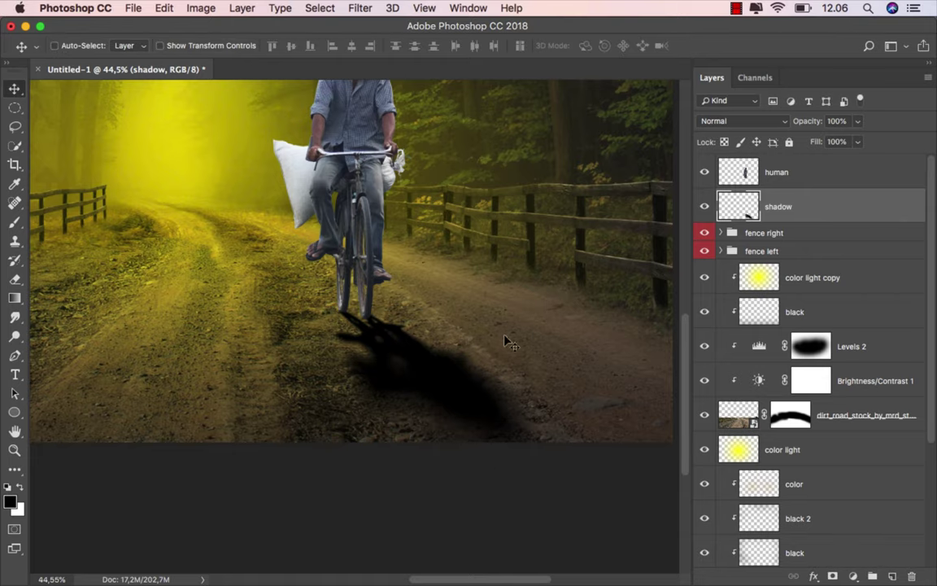
scroll(504, 340, down, 2)
- Add a layer mask to the shadow layer and fade its far end with black-to-white gradients
click(832, 576)
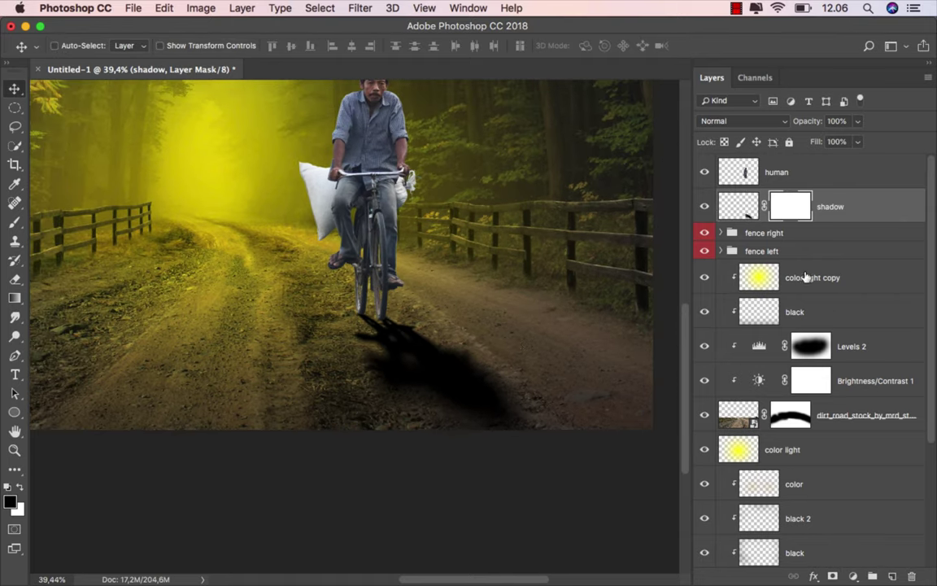
click(14, 298)
click(40, 270)
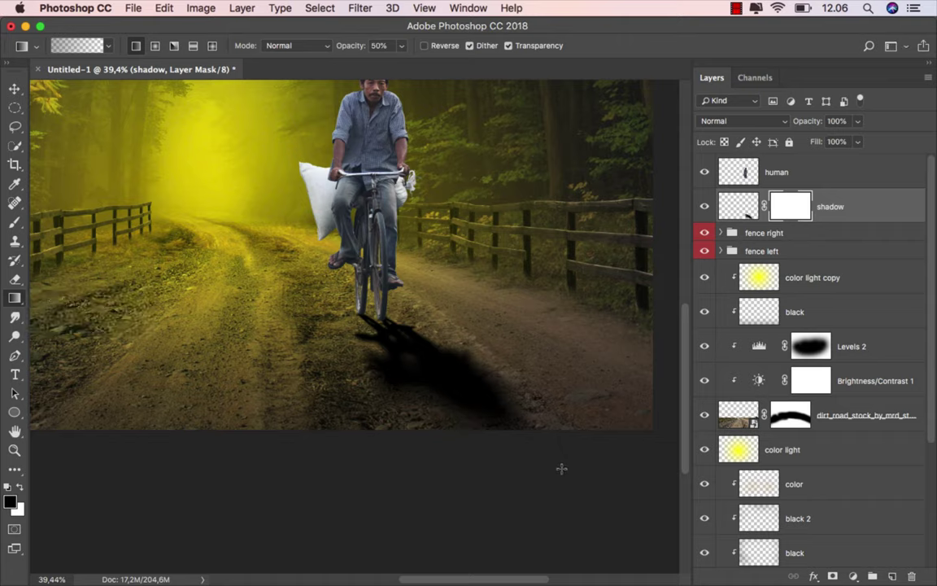
drag(604, 495, 402, 309)
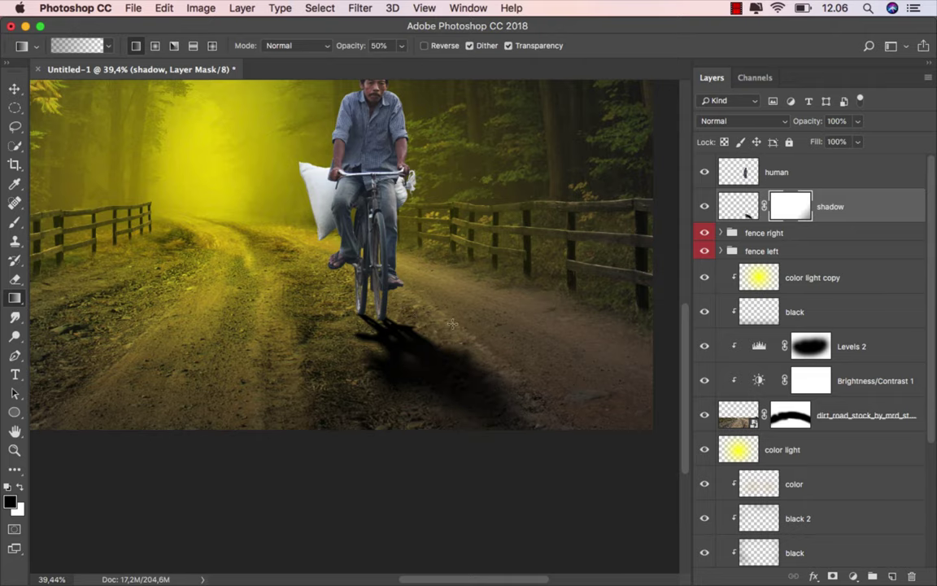
drag(513, 508, 411, 252)
scroll(496, 439, down, 3)
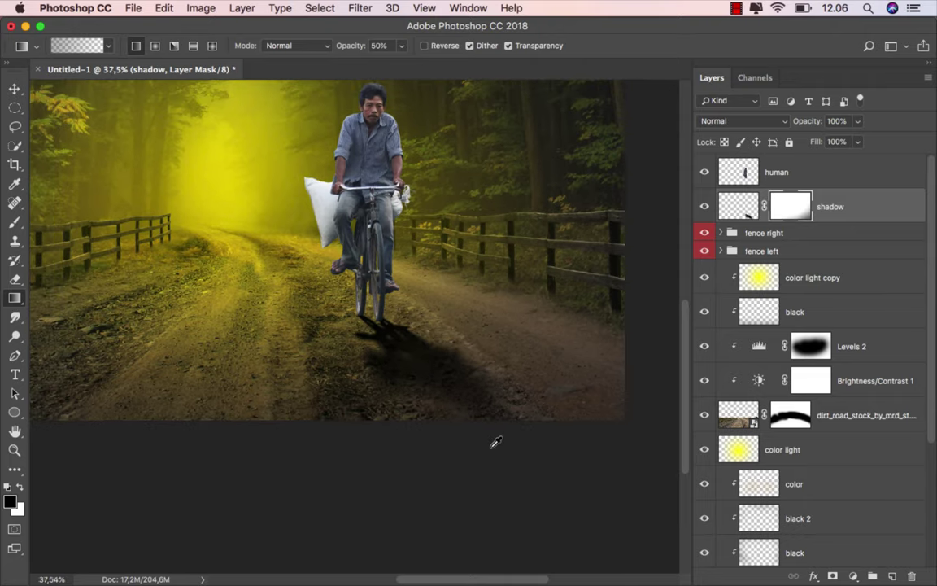
scroll(482, 486, up, 2)
drag(481, 485, 390, 244)
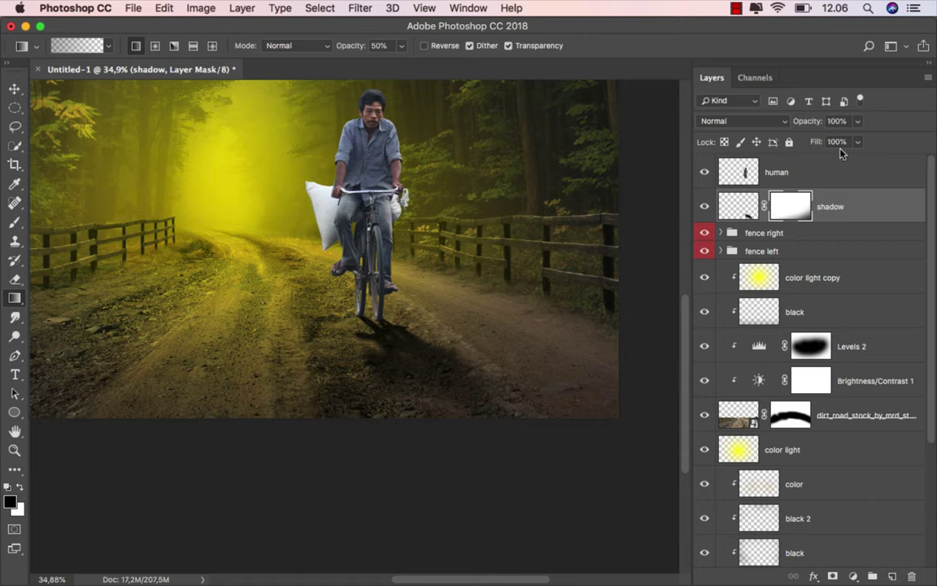
- Compare the shadow with its mask on and off, and set its opacity to 59%
mouse_move(857, 122)
mouse_down()
mouse_move(828, 141)
mouse_move(837, 142)
mouse_up()
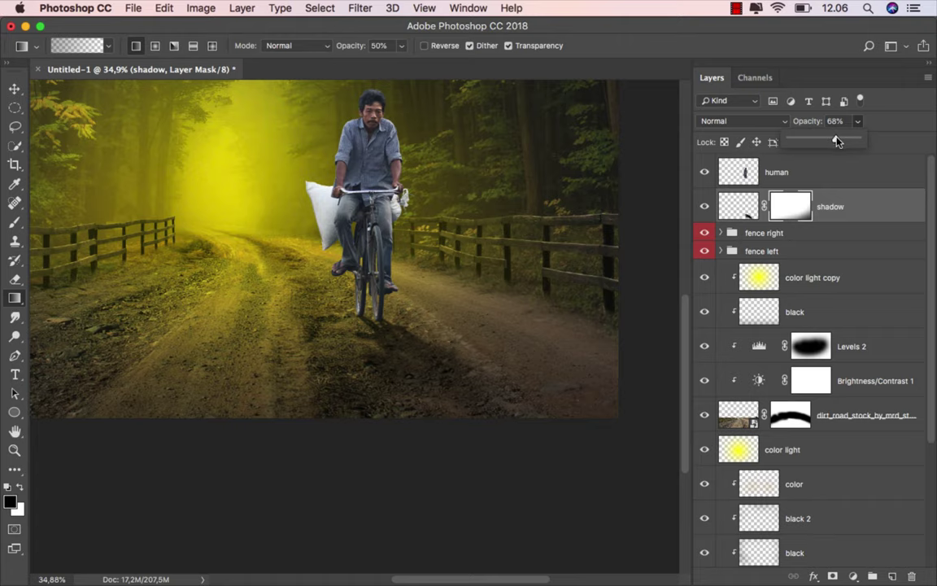
right_click(798, 211)
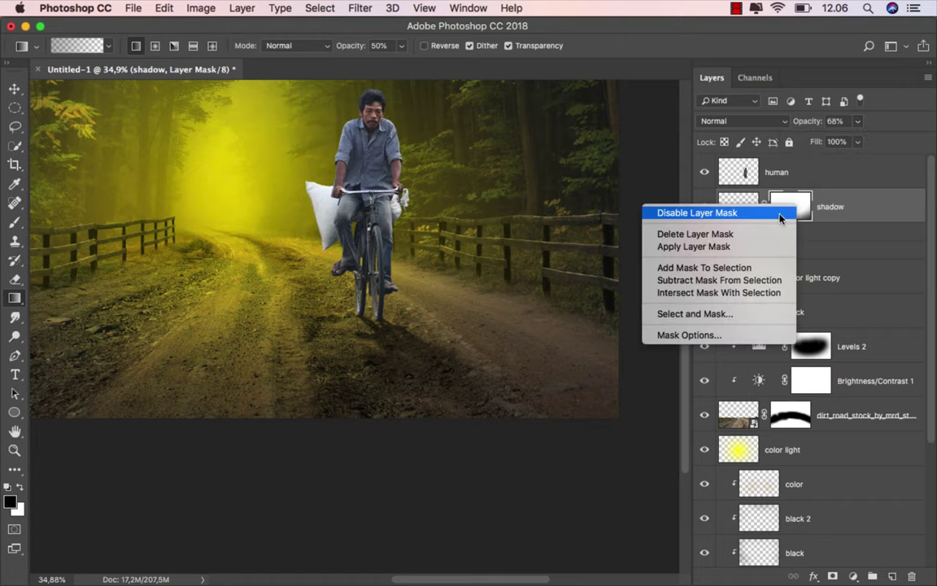
click(697, 212)
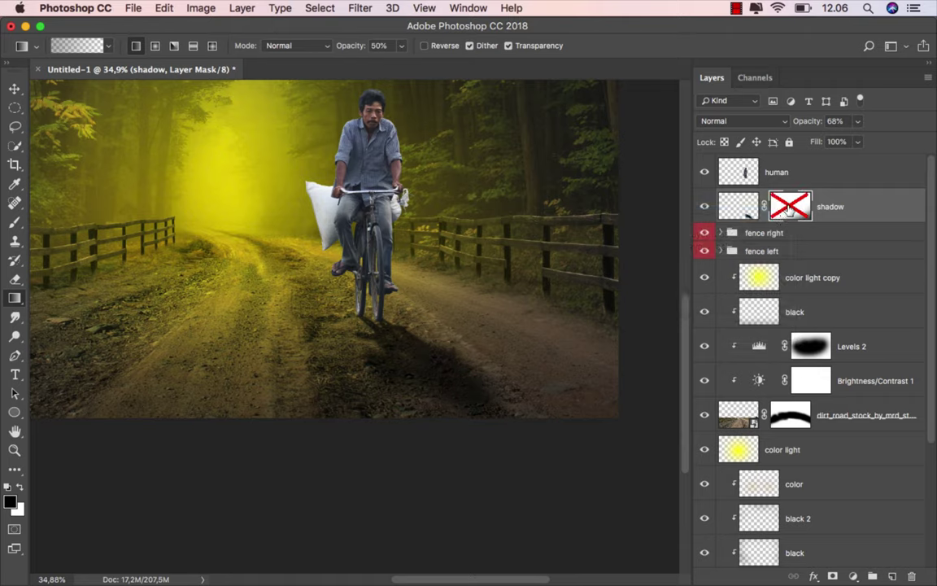
right_click(789, 210)
click(703, 209)
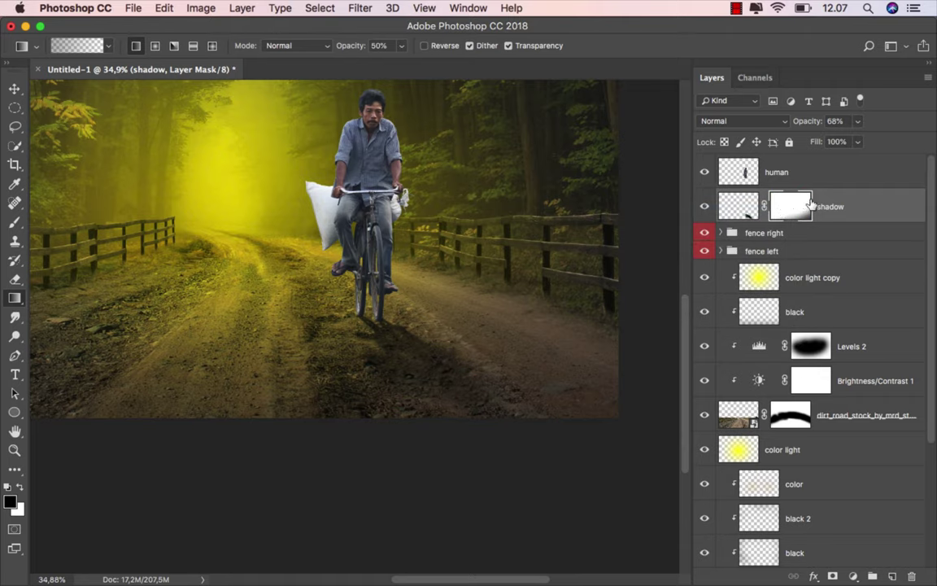
click(860, 121)
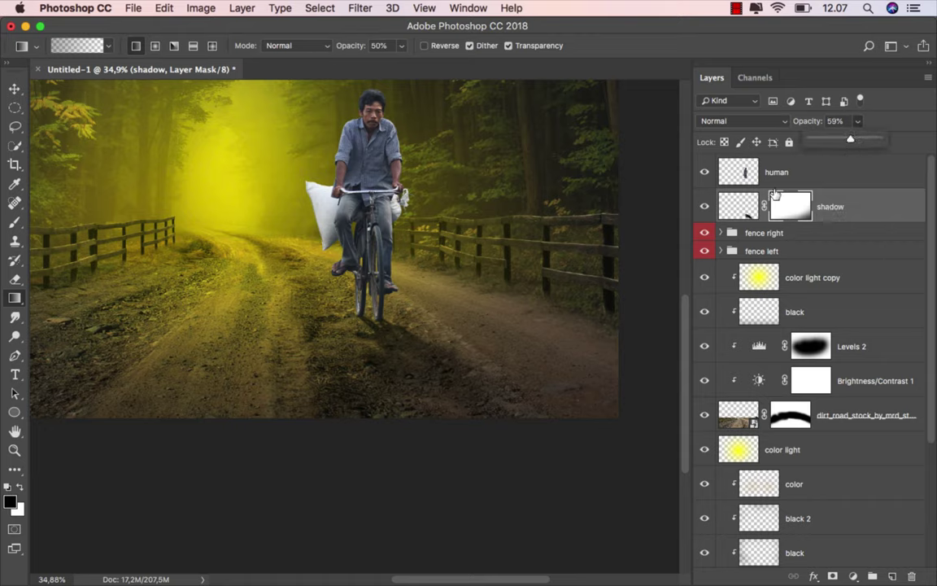
click(853, 210)
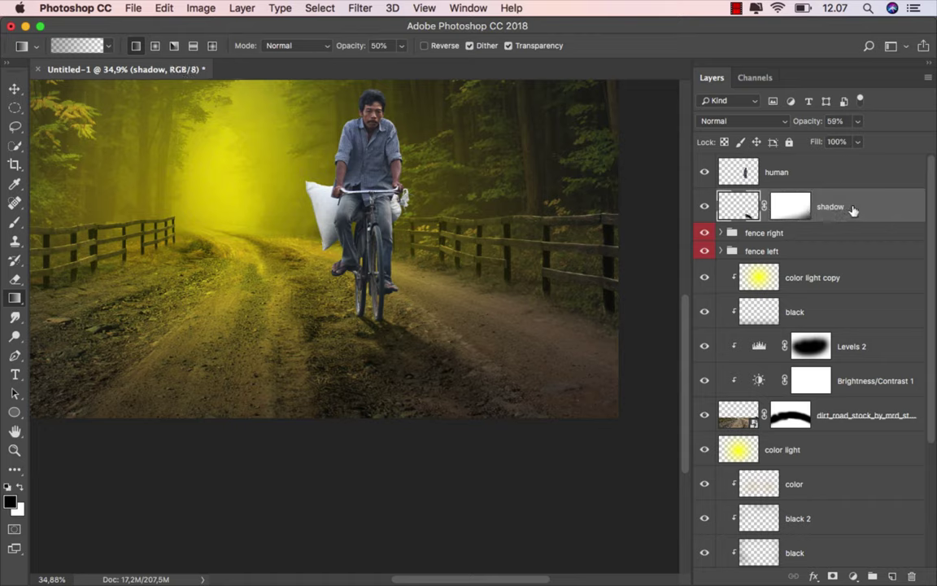
- Add a new empty layer above the shadow and name it shadow 2
click(892, 575)
key(v)
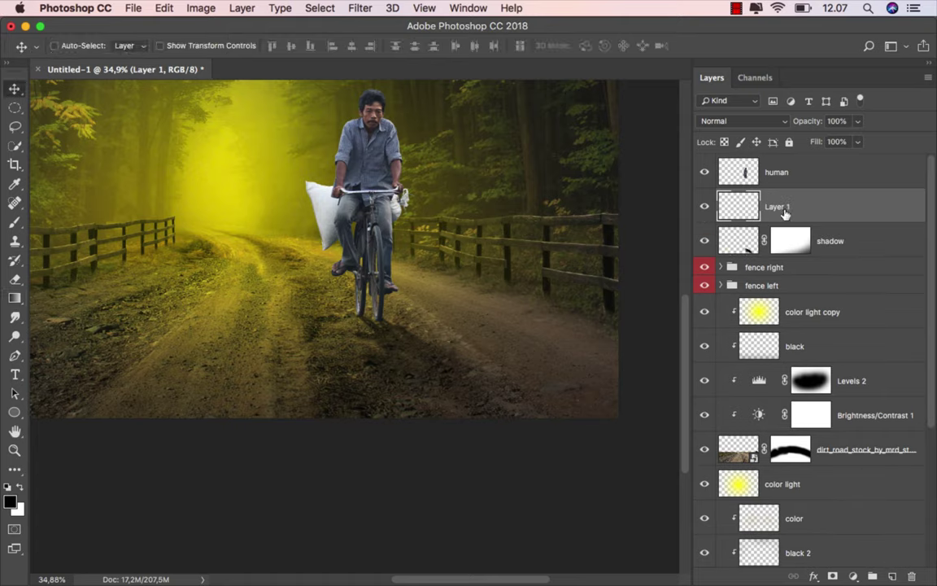
double_click(777, 205)
text(shadow)
text( 2)
key(Return)
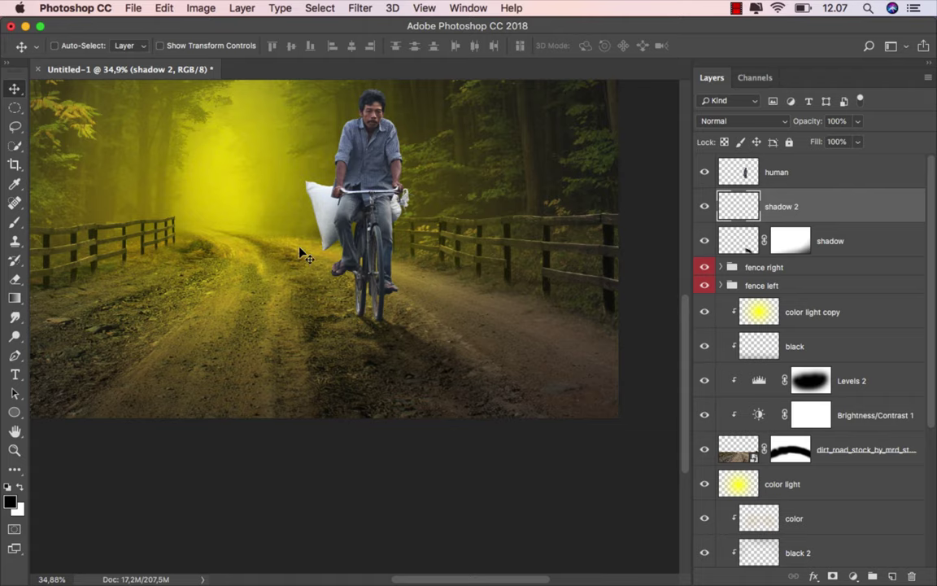
- Paint a faint dark contact shadow under the wheels with a 23 px, 9% opacity brush
drag(14, 221, 104, 218)
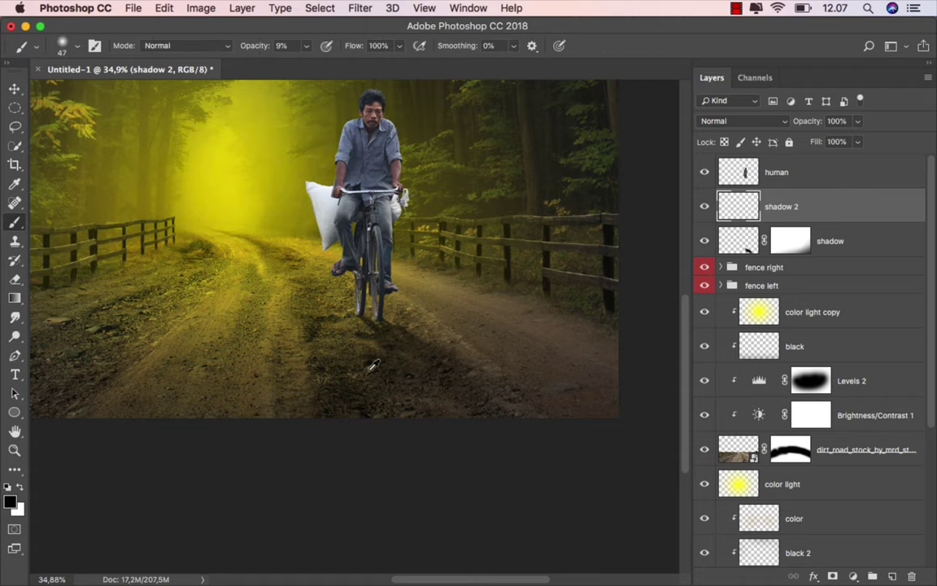
scroll(373, 365, up, 3)
scroll(288, 274, up, 2)
scroll(295, 256, up, 1)
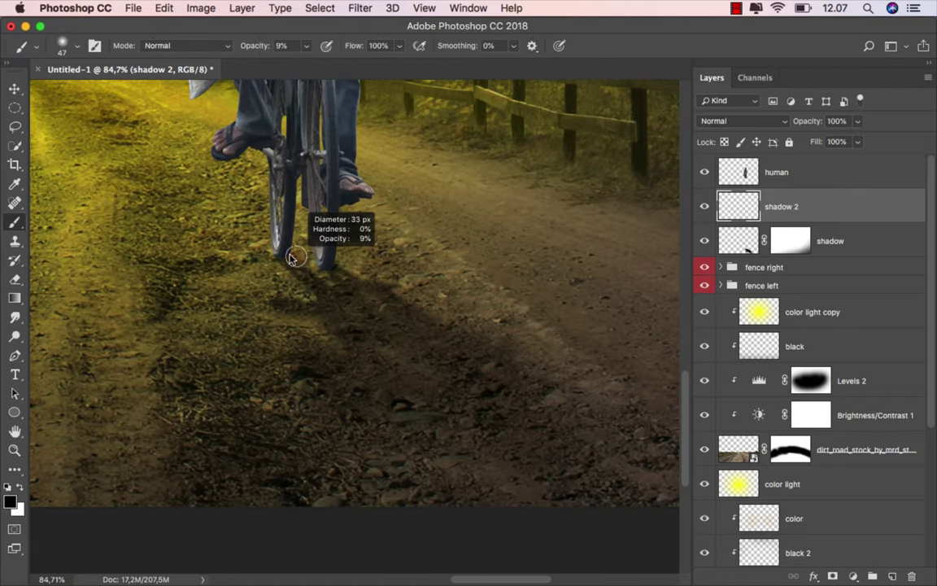
scroll(295, 257, up, 1)
scroll(288, 257, up, 2)
drag(281, 256, 283, 266)
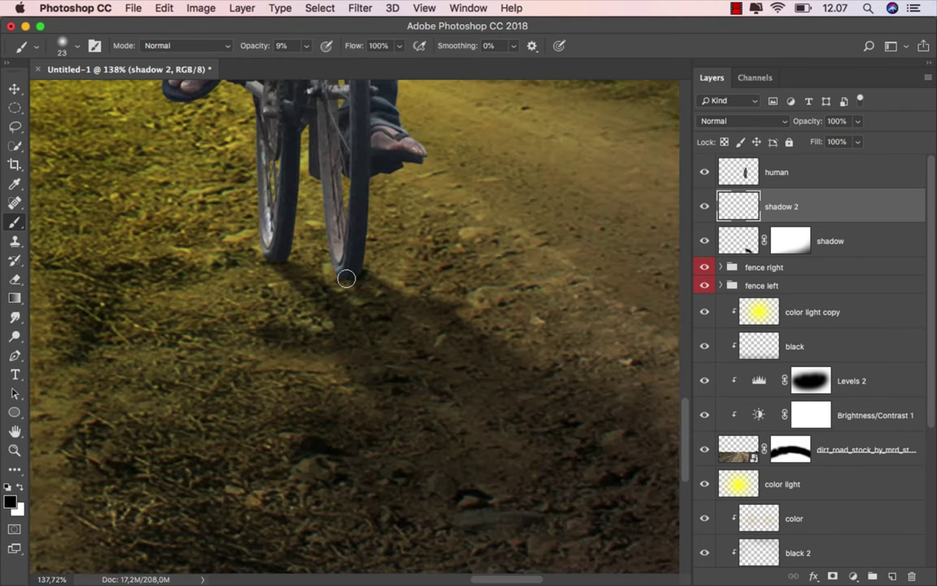
mouse_move(347, 279)
mouse_down()
mouse_move(403, 309)
mouse_move(348, 274)
mouse_up()
scroll(449, 303, down, 5)
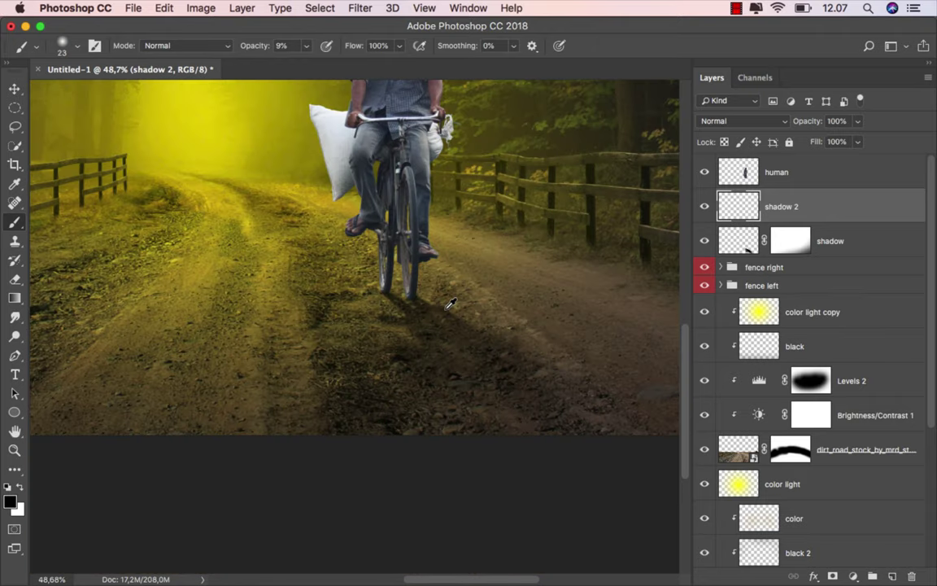
scroll(447, 306, down, 1)
scroll(459, 285, down, 2)
scroll(470, 264, down, 1)
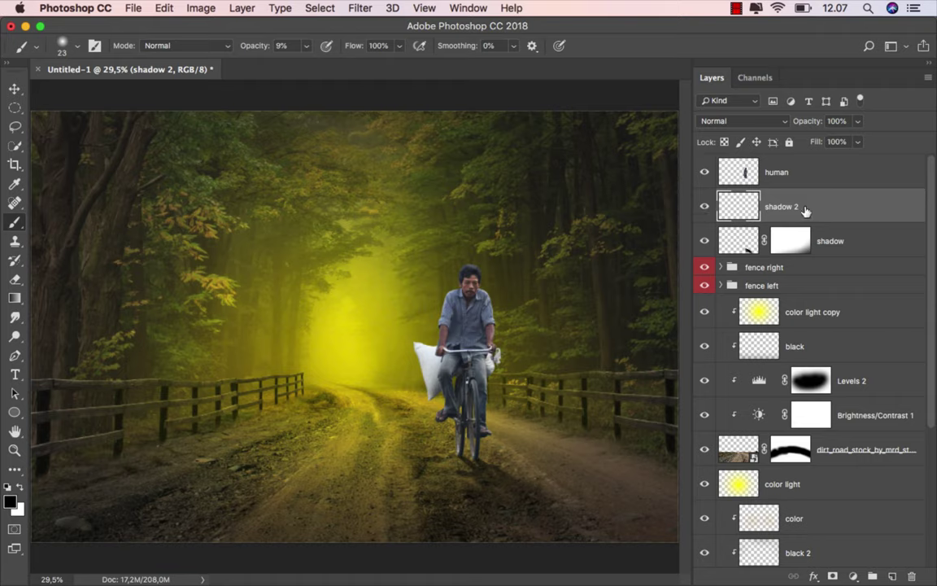
key(v)
click(806, 172)
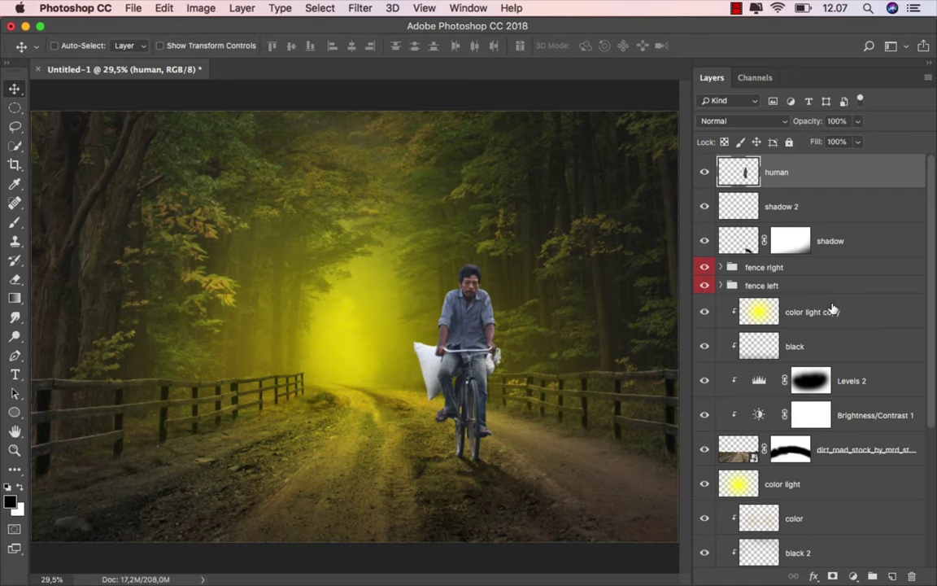
- Add a clipped, colorized Hue/Saturation adjustment to the cyclist: Hue 61, Saturation 44, Lightness -41
click(852, 576)
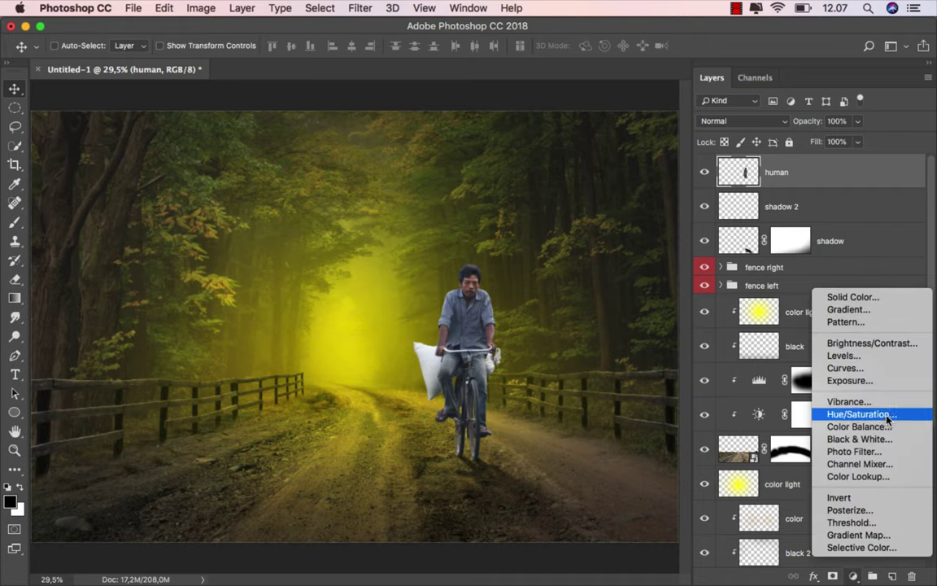
click(846, 414)
click(588, 523)
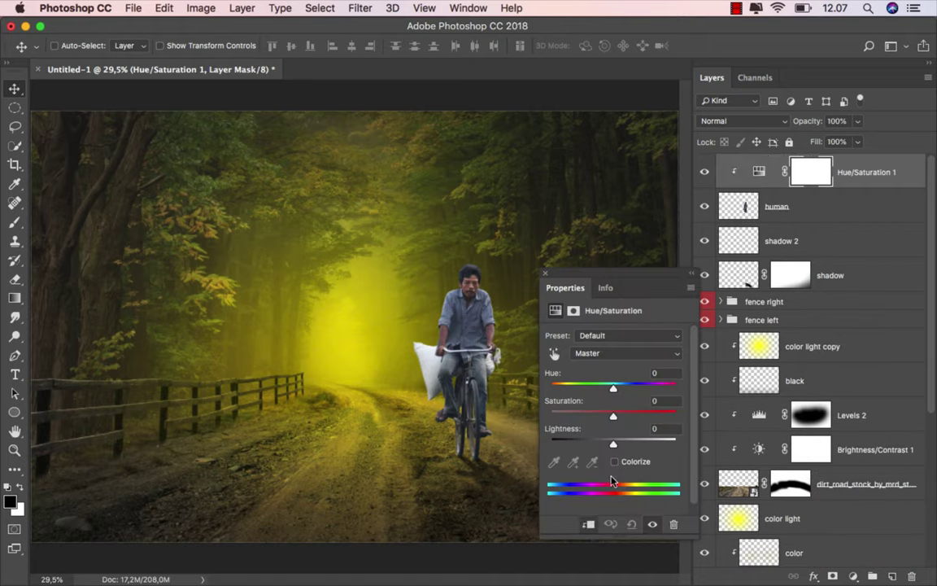
click(615, 462)
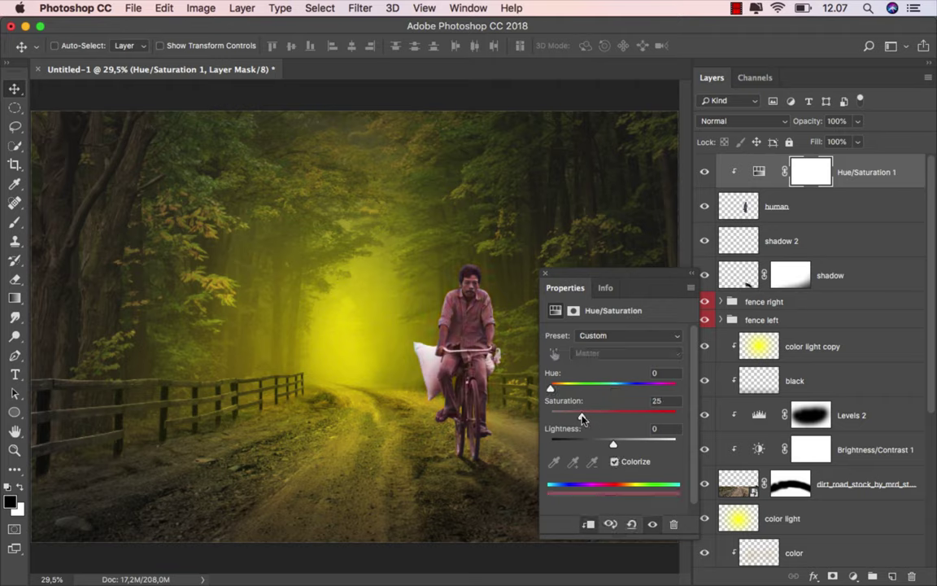
drag(583, 416, 603, 418)
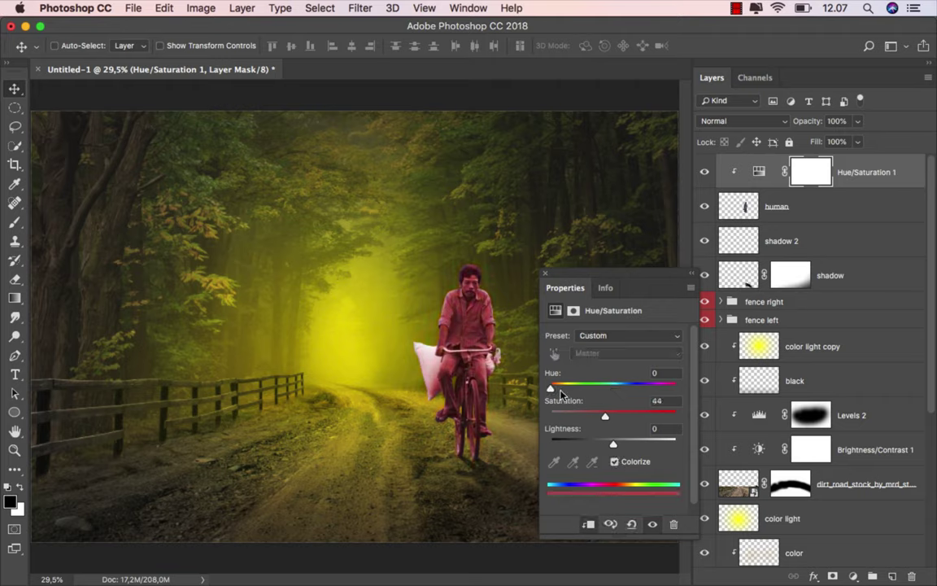
drag(552, 388, 570, 388)
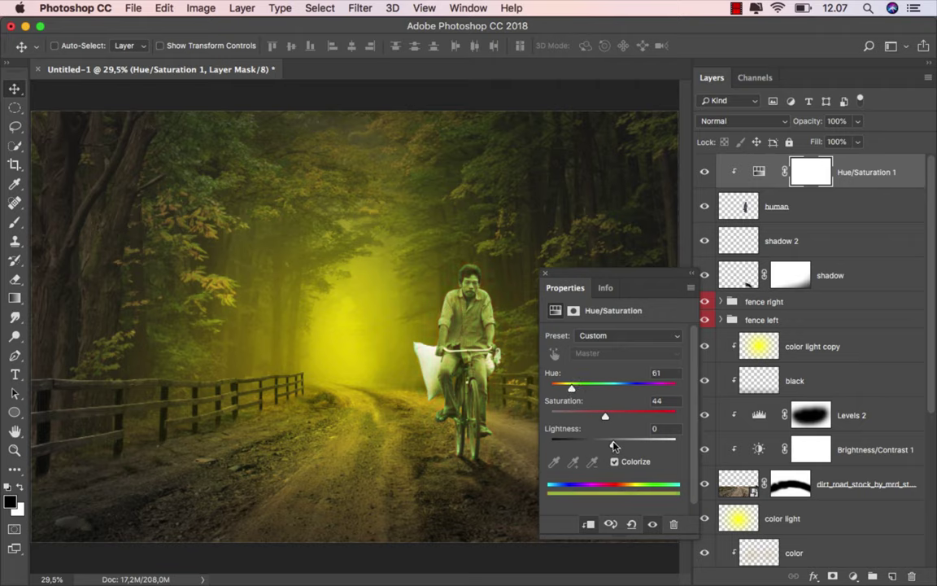
mouse_move(614, 446)
mouse_down()
mouse_move(579, 443)
mouse_move(589, 446)
mouse_up()
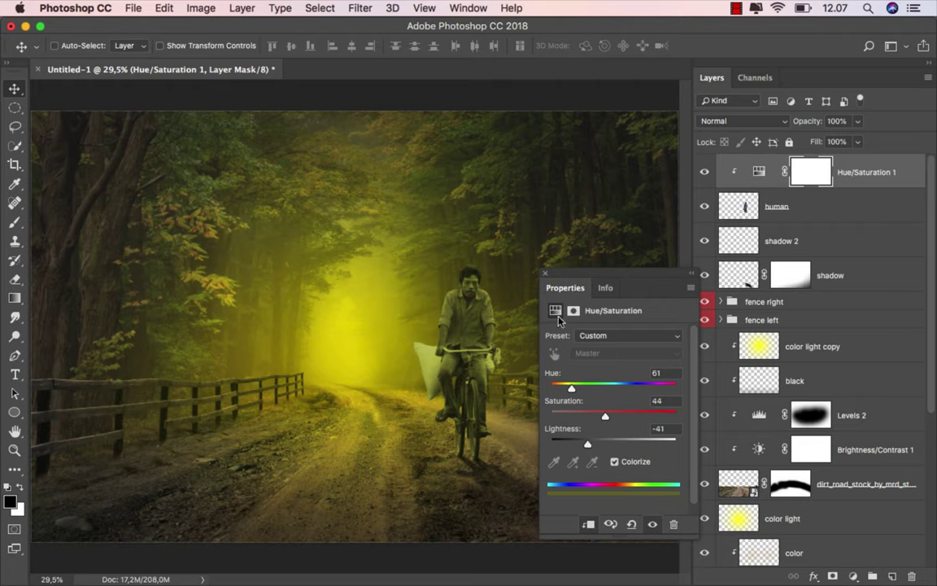
- Lower the Hue/Saturation 1 fill to 50% and compare it toggled off and on
click(545, 277)
click(705, 172)
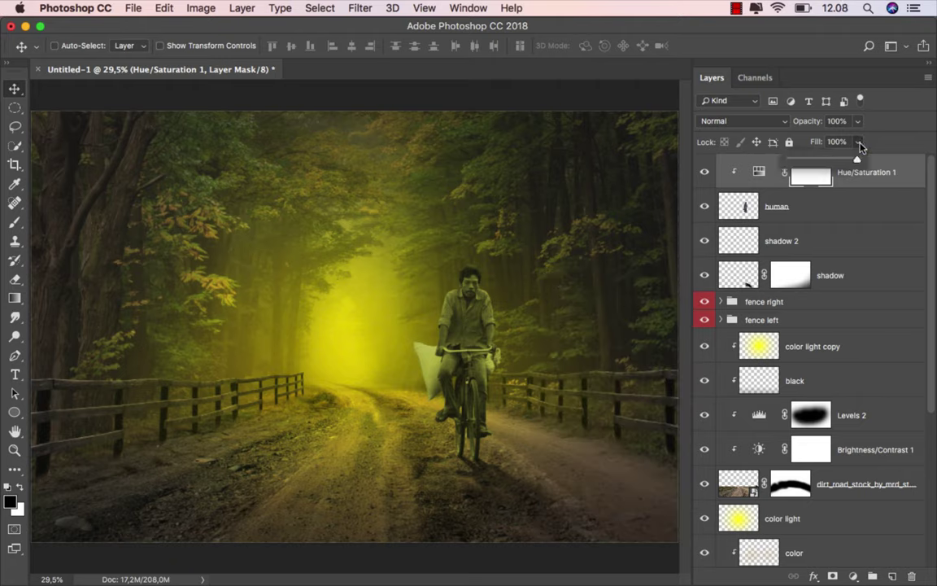
drag(857, 142, 823, 161)
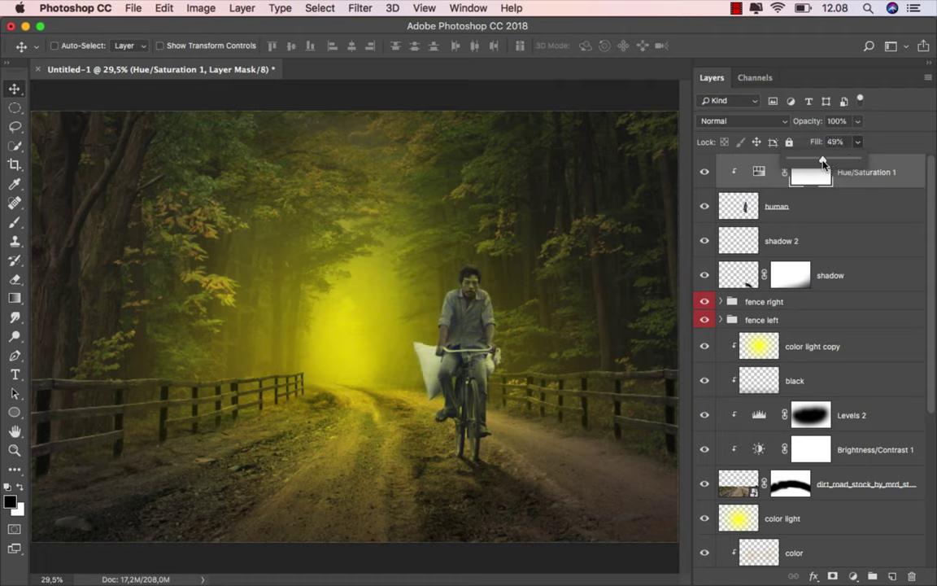
click(758, 172)
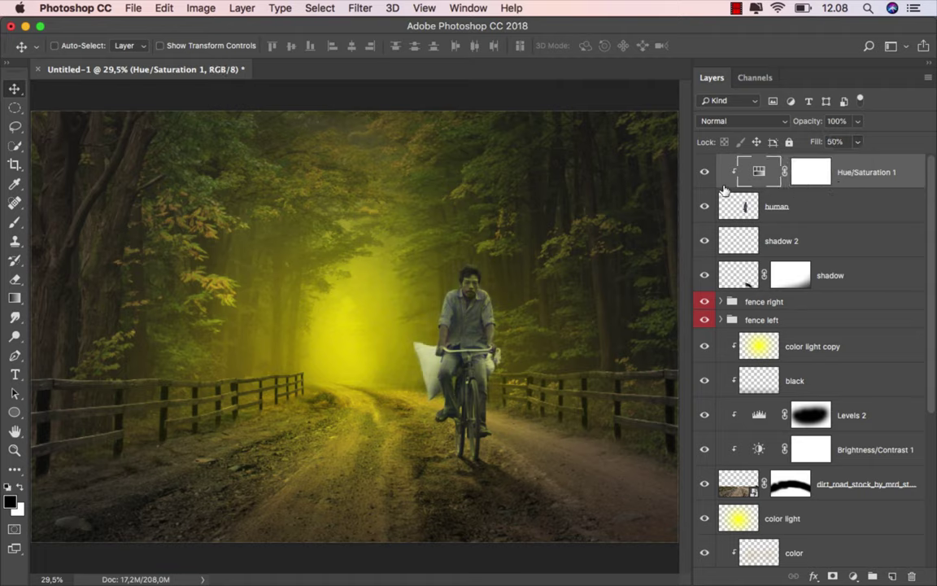
click(704, 172)
- Add a Color Balance adjustment clipped to the cyclist, with midtones +8 red and -12 yellow
click(852, 576)
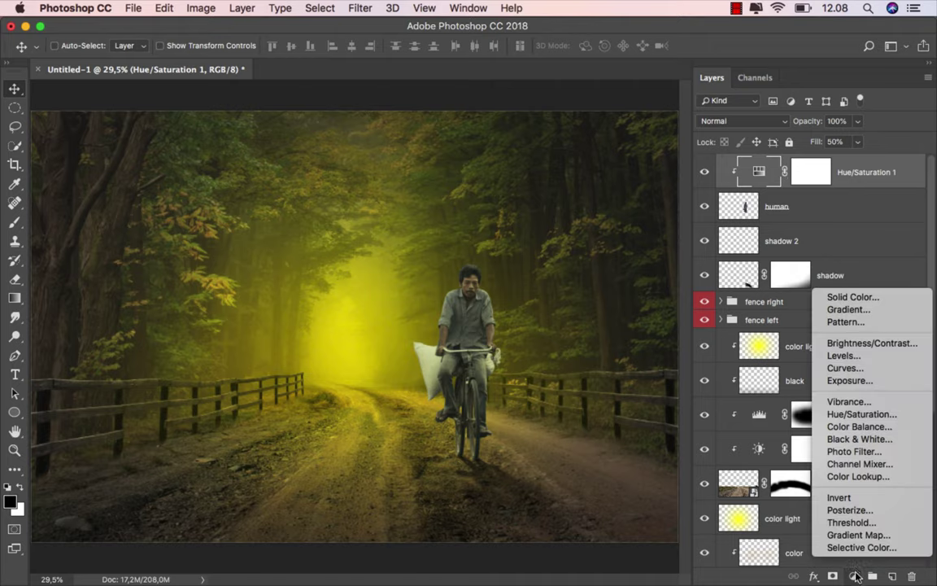
click(859, 426)
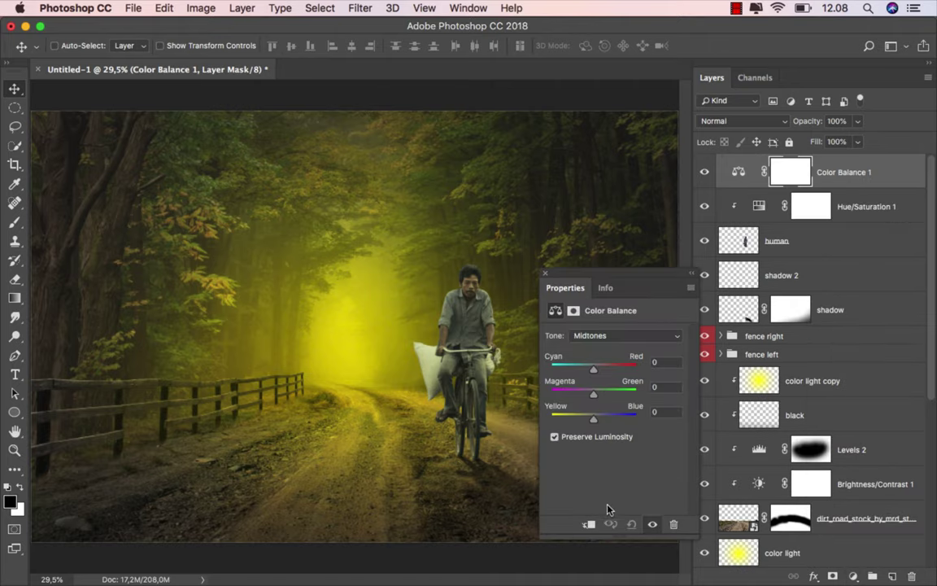
click(589, 525)
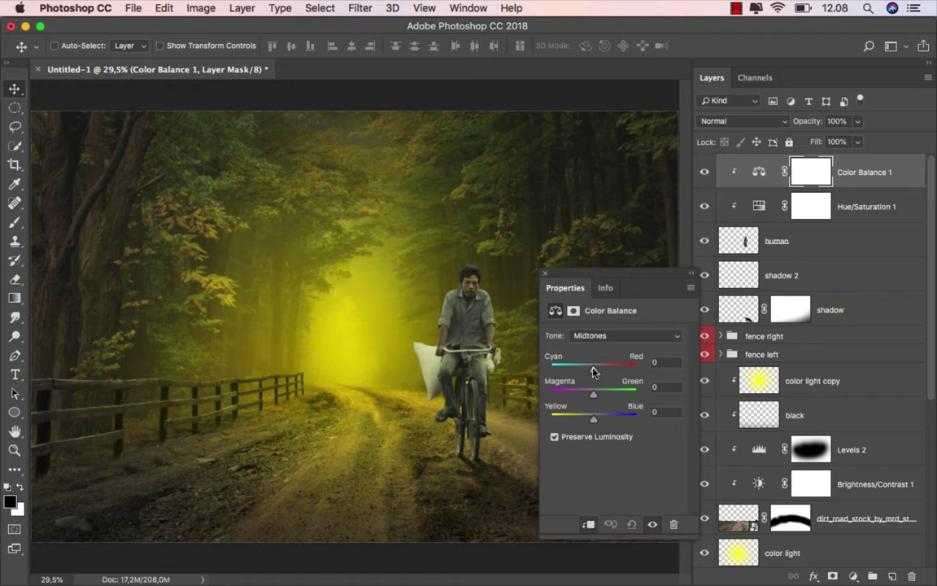
drag(593, 371, 596, 372)
drag(594, 421, 590, 421)
- Set the Color Balance highlights to +3 red and -8 yellow, then close its settings
click(598, 336)
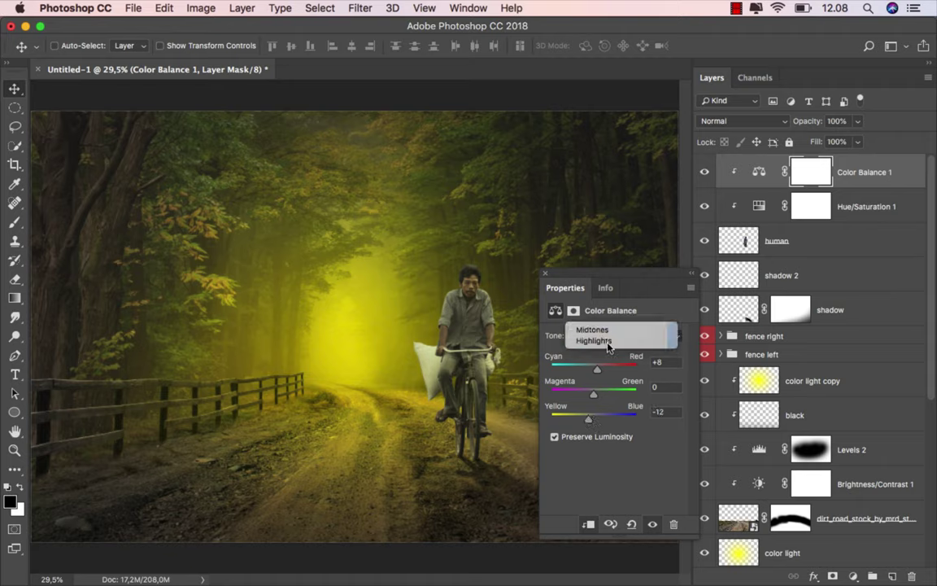
click(601, 346)
drag(596, 365, 594, 369)
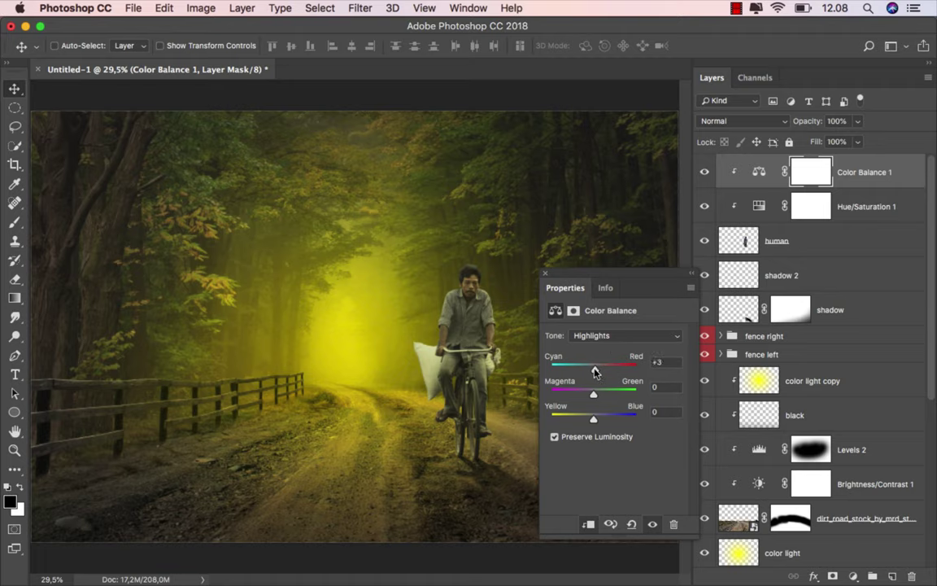
drag(591, 417, 589, 419)
click(544, 276)
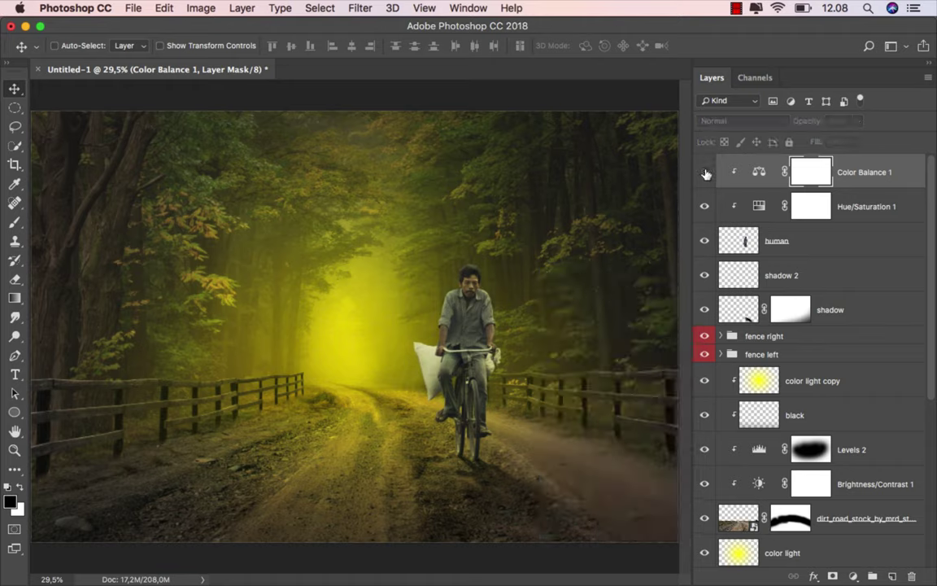
click(765, 167)
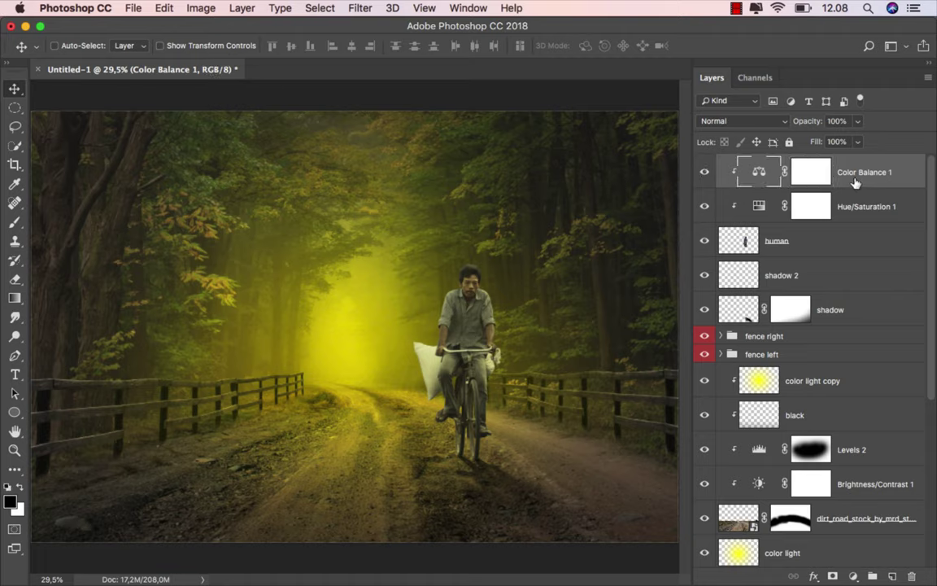
- Add a Levels adjustment clipped to the cyclist with white output lowered to 240
click(853, 576)
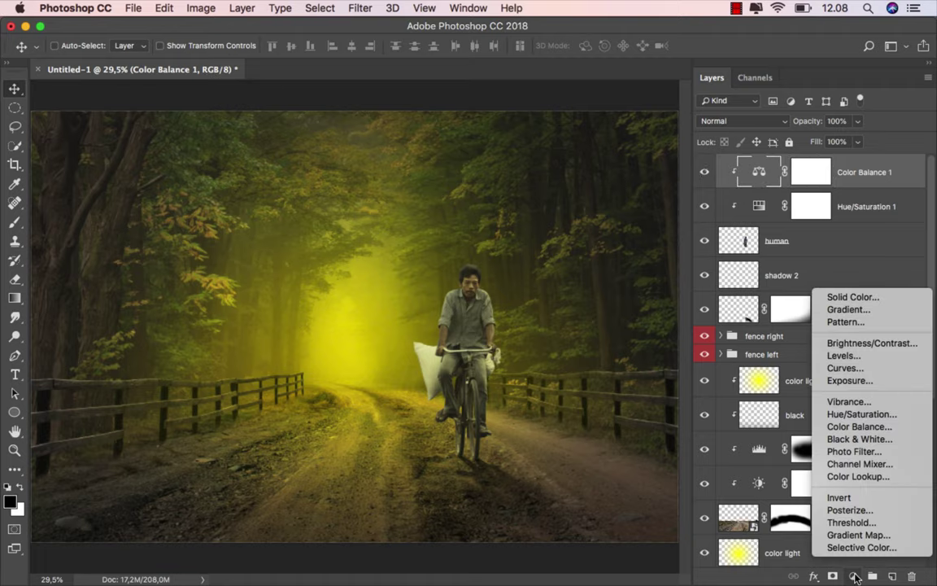
click(846, 356)
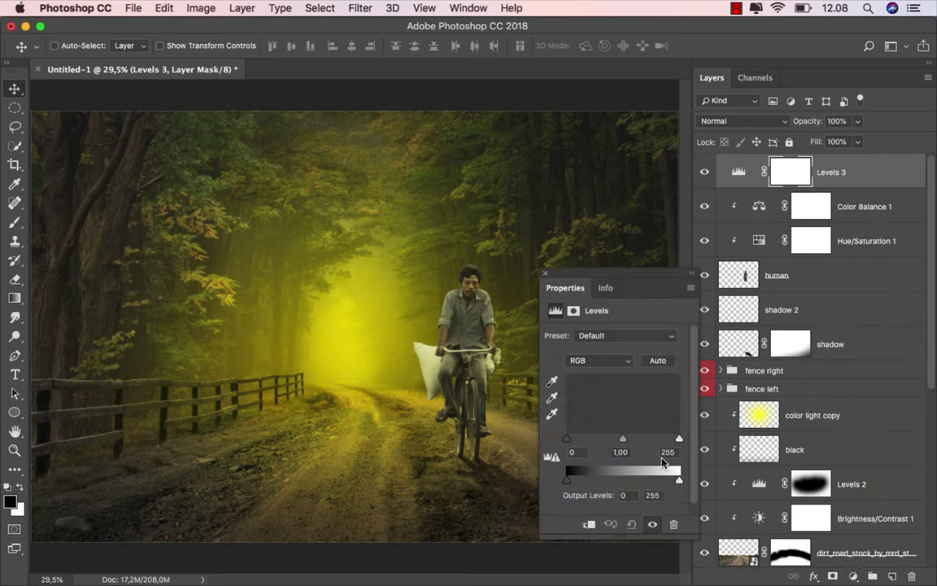
click(591, 525)
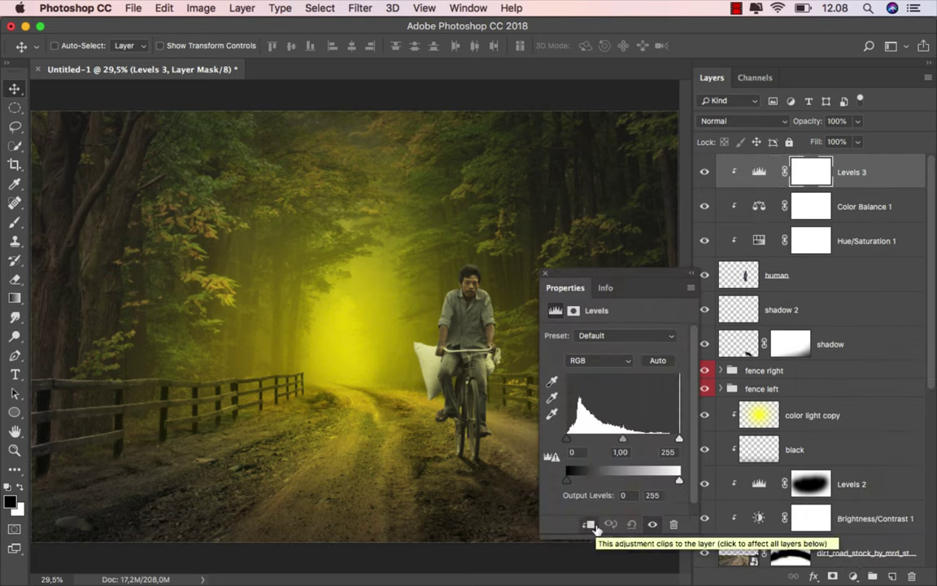
drag(679, 480, 674, 480)
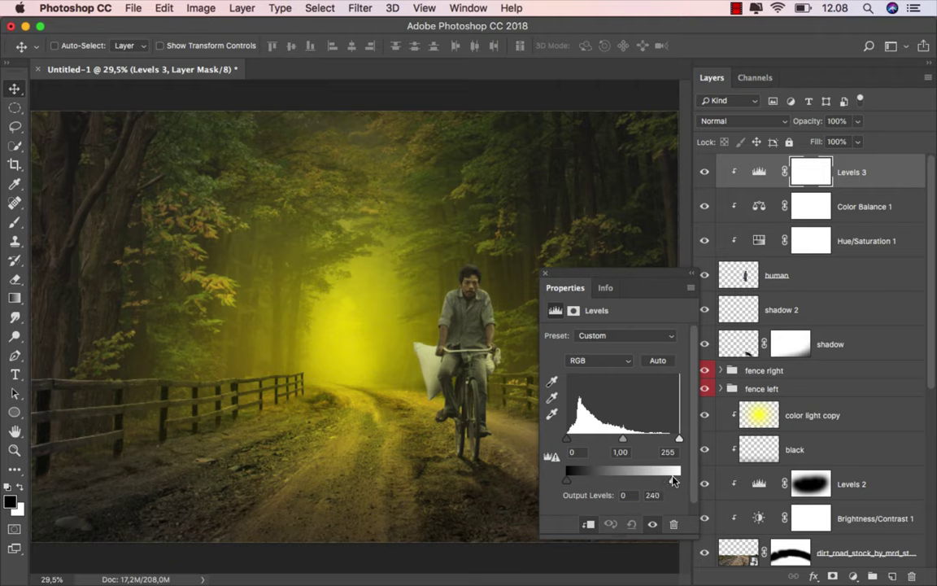
click(545, 274)
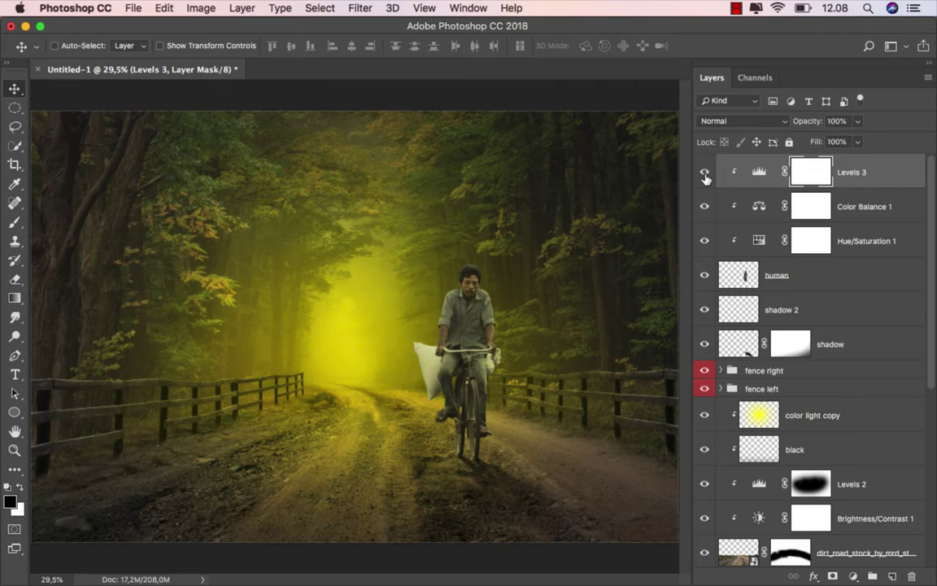
- Paint black on the Levels mask with a larger 100% opacity brush to exclude part of the cyclist
click(15, 222)
click(81, 213)
click(306, 46)
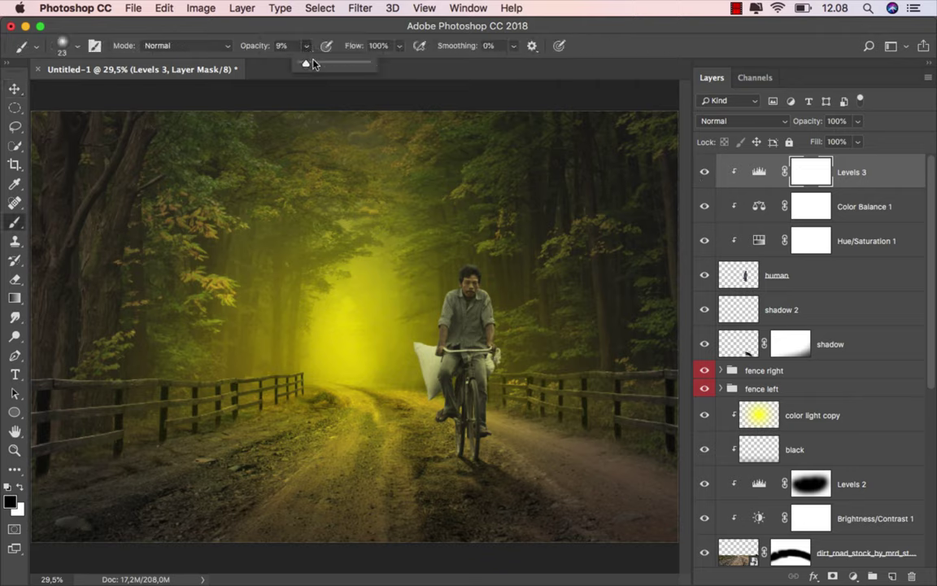
scroll(476, 261, up, 5)
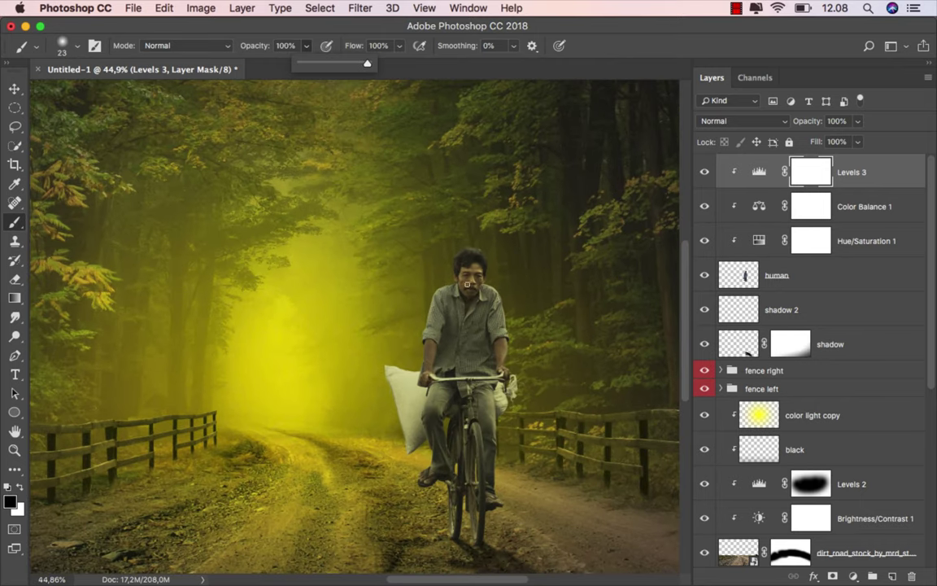
drag(456, 244, 470, 236)
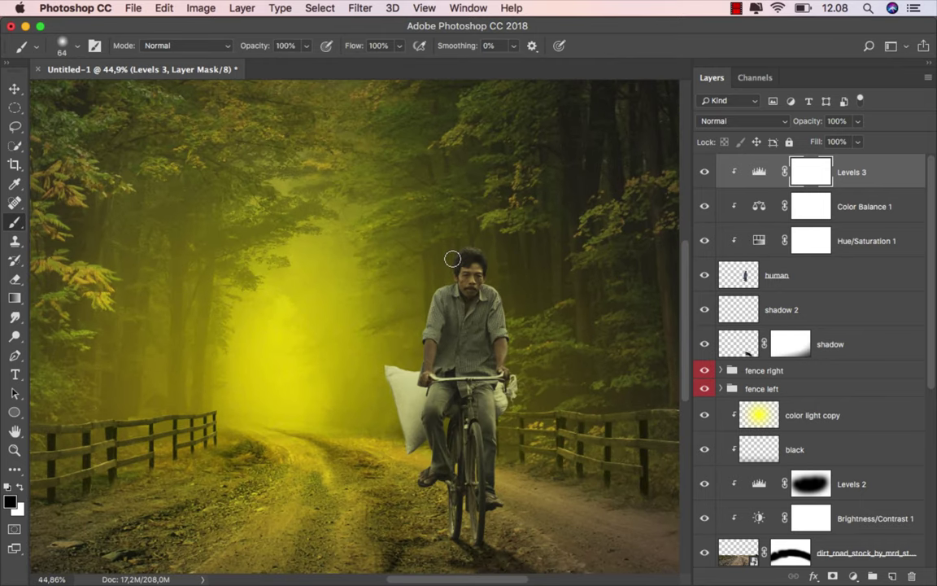
drag(379, 340, 355, 327)
scroll(527, 346, down, 2)
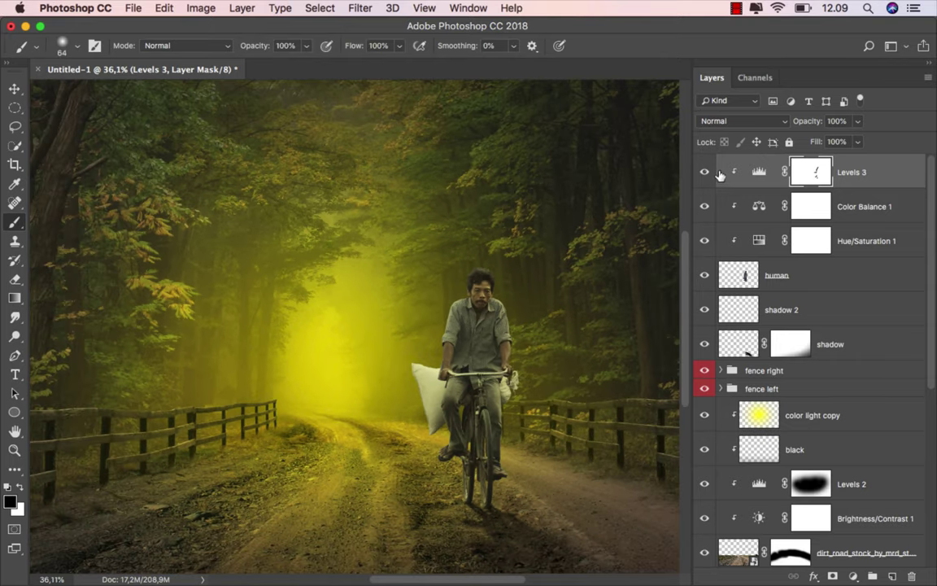
scroll(560, 260, down, 1)
scroll(553, 266, down, 1)
scroll(553, 266, down, 1)
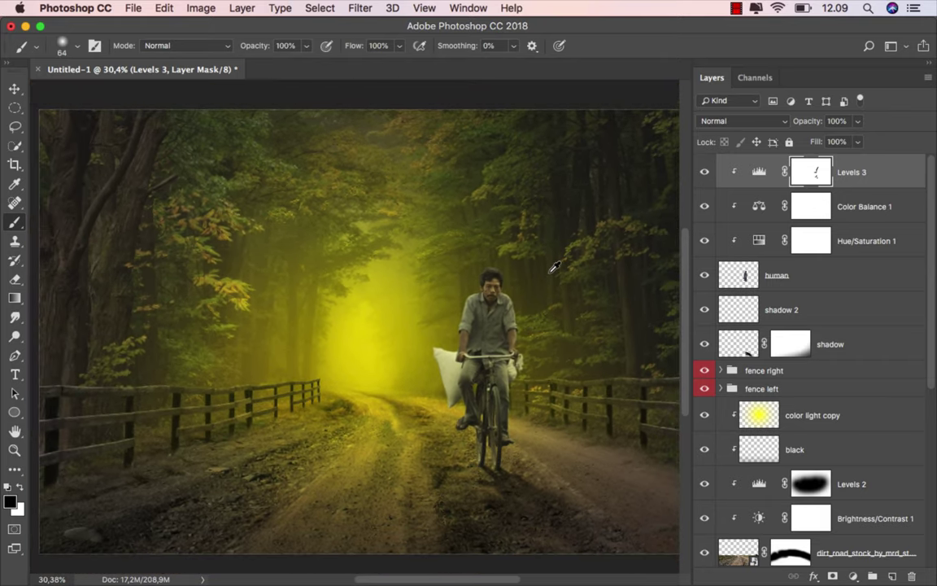
click(869, 179)
key(v)
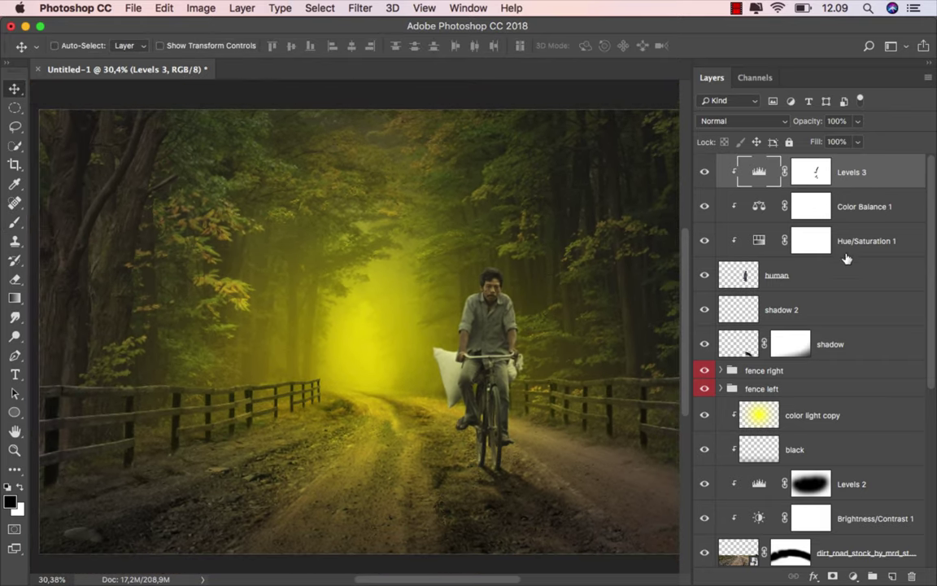
click(736, 269)
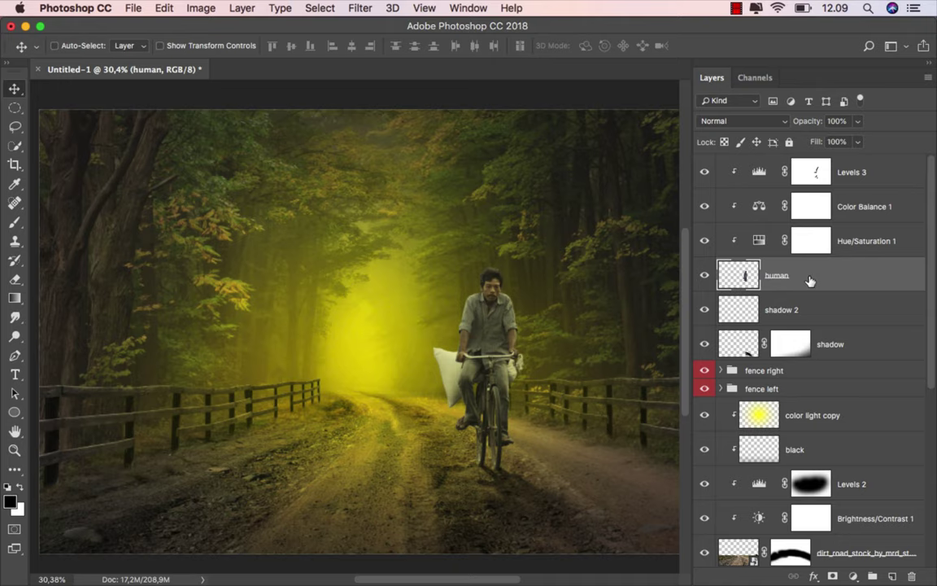
- Open the human layer's Blending Options and enable Inner Shadow
right_click(812, 273)
click(781, 282)
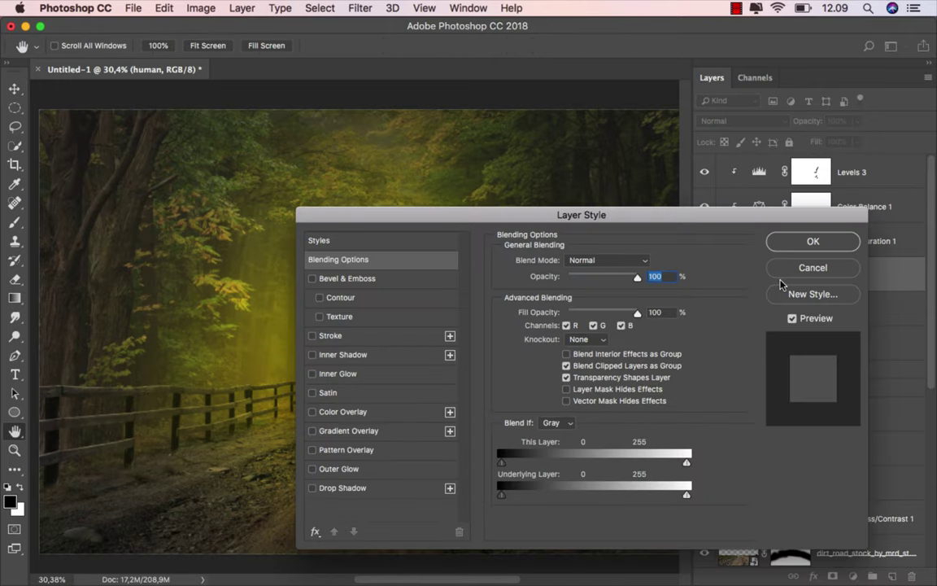
drag(364, 218, 653, 172)
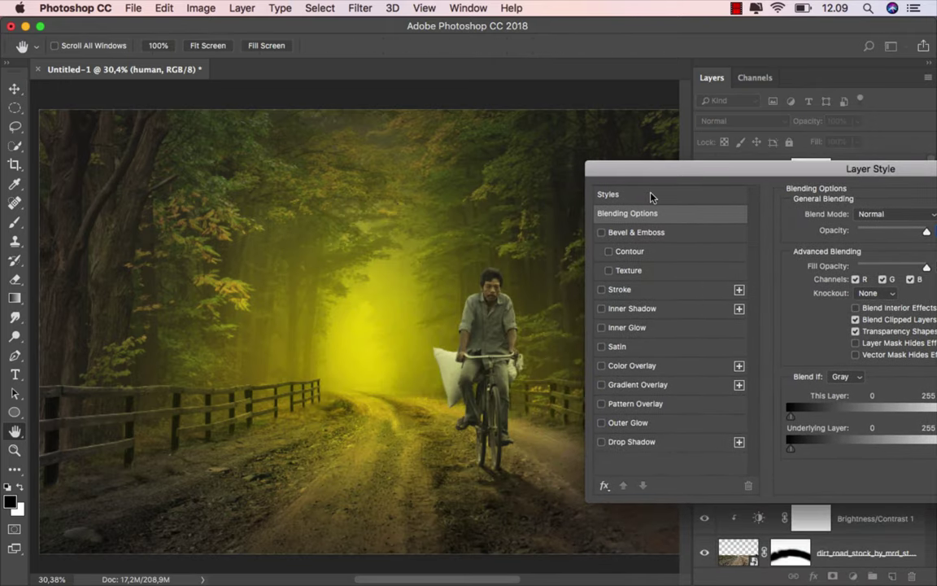
click(616, 310)
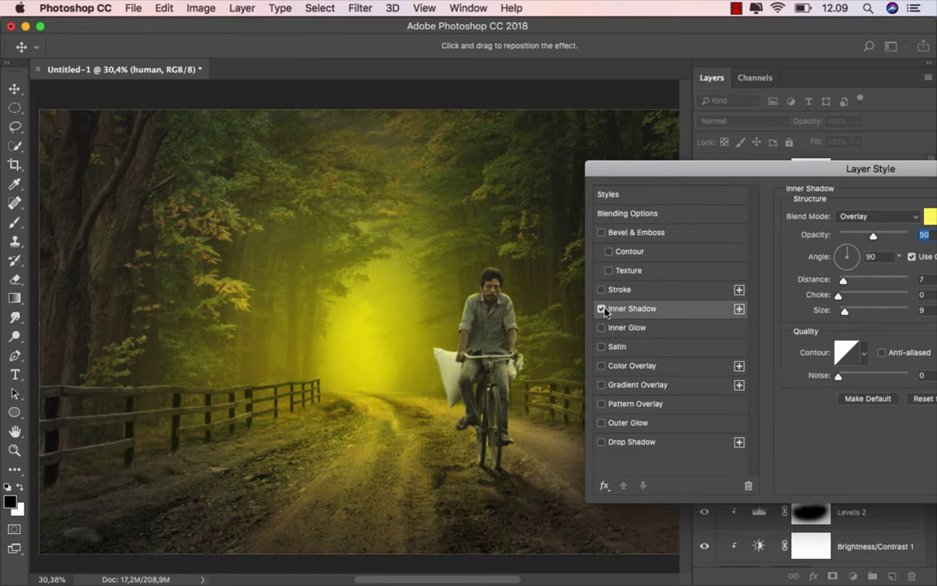
scroll(527, 325, up, 1)
drag(527, 325, 396, 319)
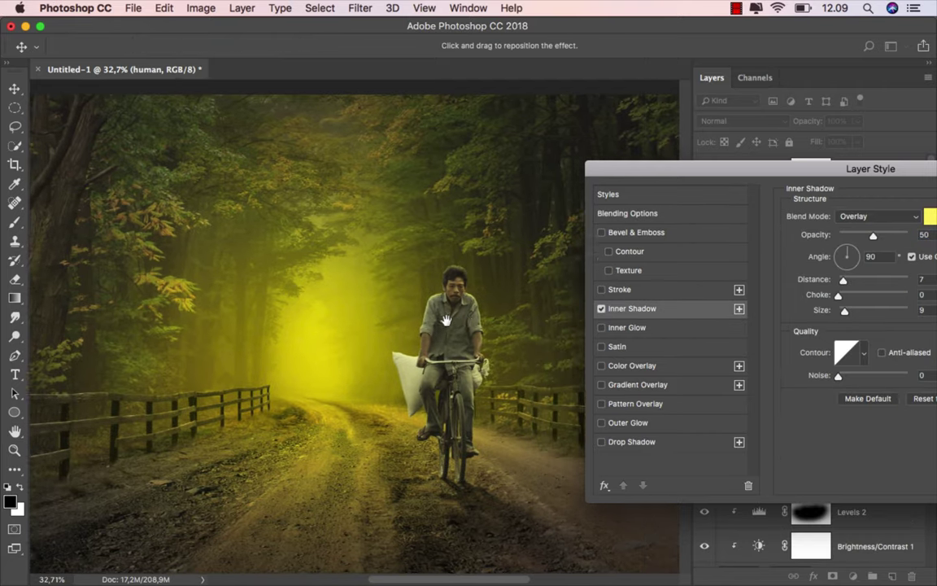
drag(732, 169, 531, 172)
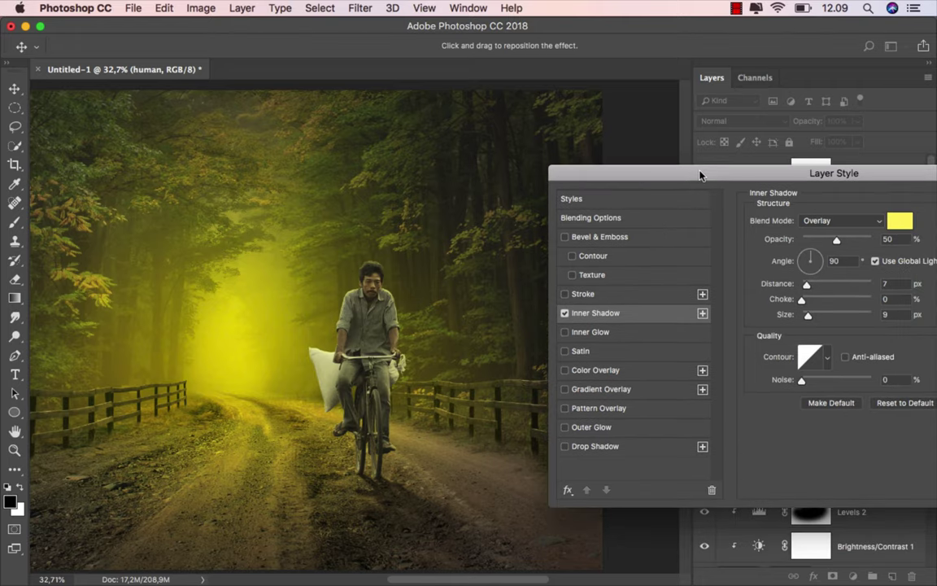
drag(321, 294, 195, 297)
- Set the inner shadow to a 168° angle, yellow sampled from the glow, and 12 px distance
mouse_move(647, 260)
mouse_down()
mouse_move(624, 259)
mouse_move(634, 261)
mouse_up()
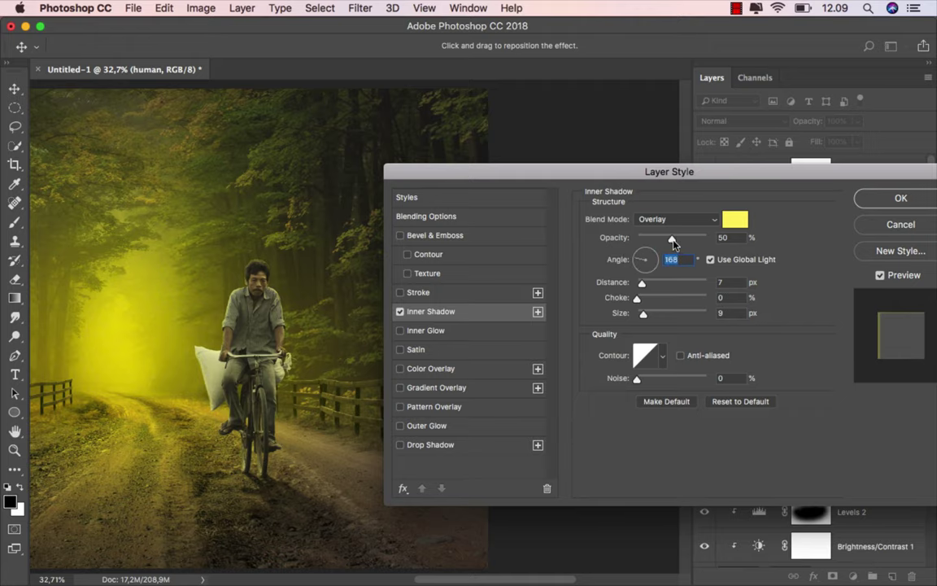
click(730, 219)
click(147, 319)
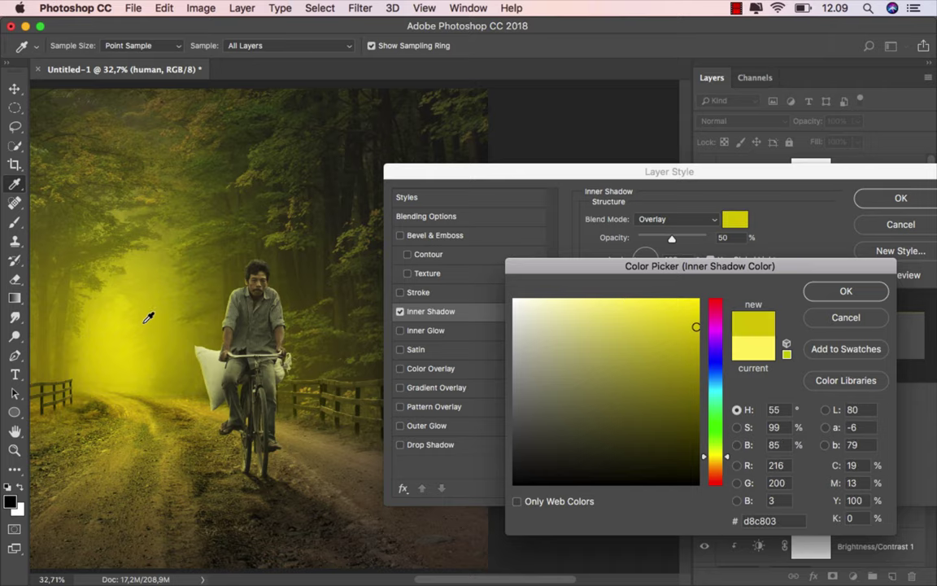
click(846, 291)
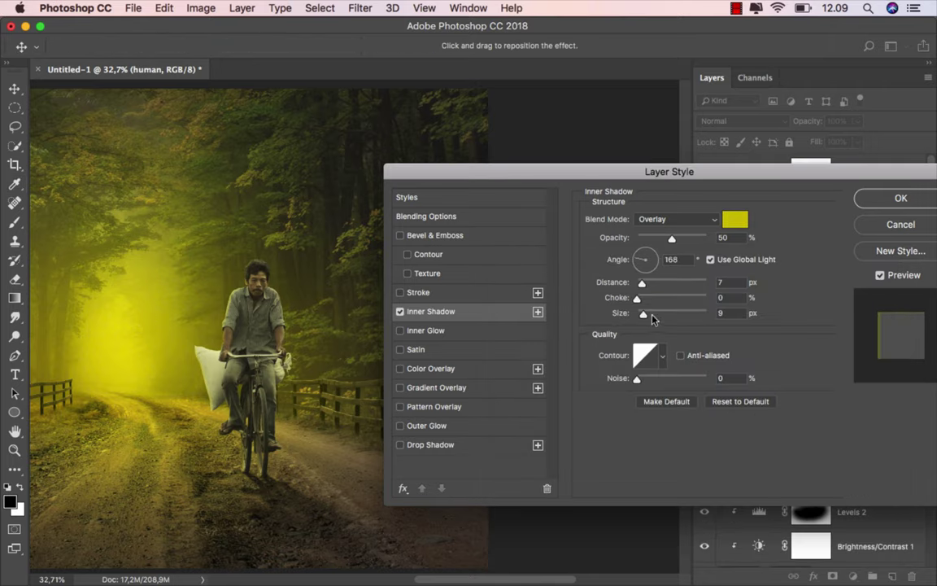
drag(642, 286, 647, 285)
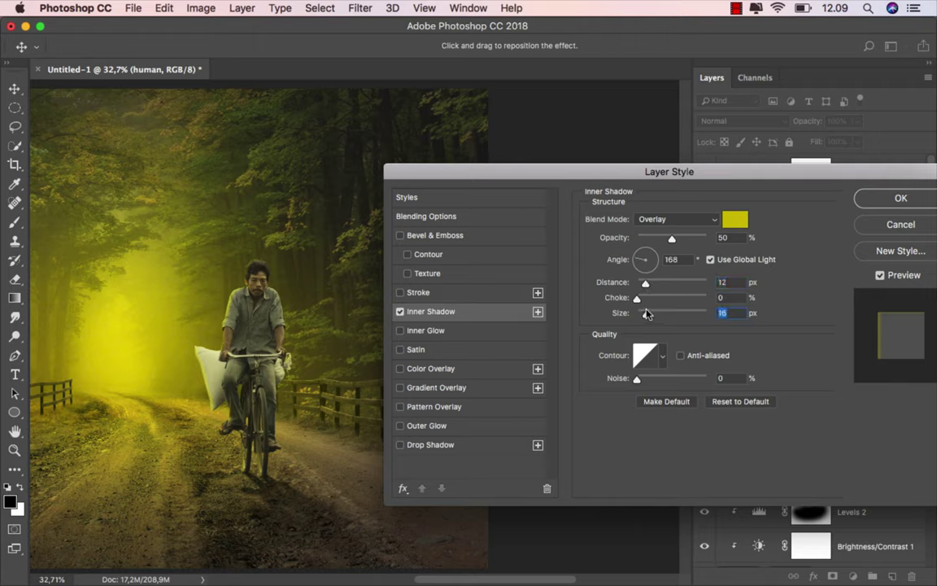
- Set the man's yellow Overlay inner shadow distance to 11 px and apply it
drag(645, 285, 645, 285)
drag(808, 184, 746, 185)
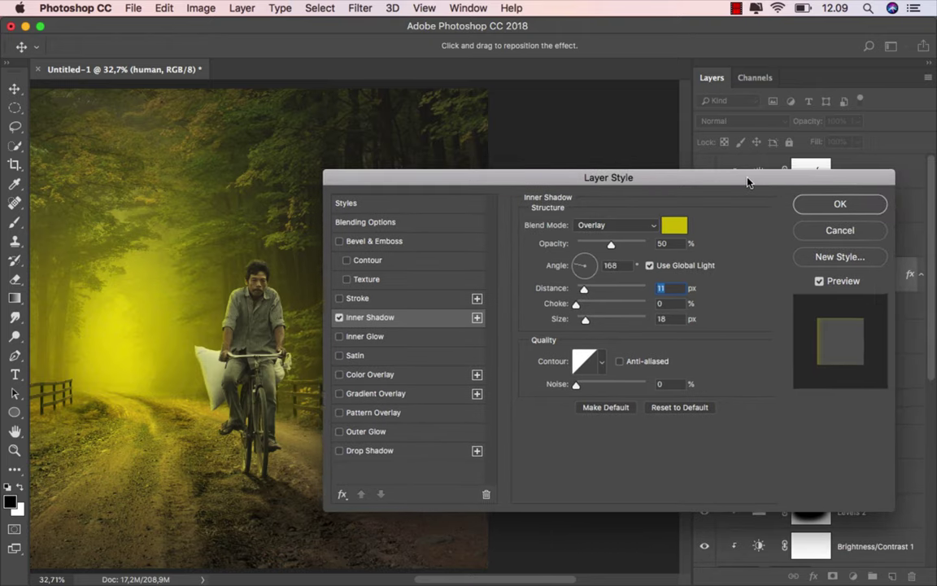
click(825, 207)
scroll(207, 321, up, 3)
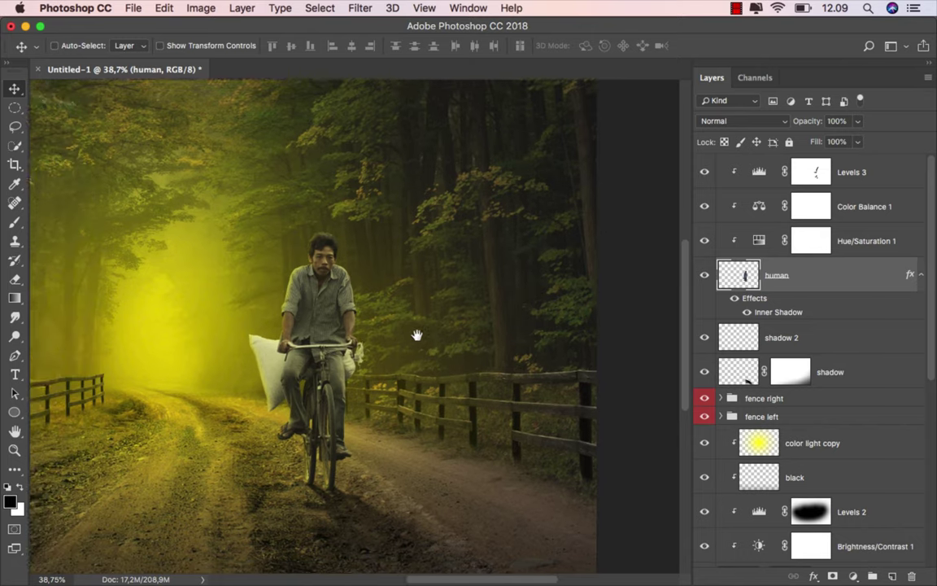
drag(416, 335, 493, 335)
scroll(493, 335, up, 1)
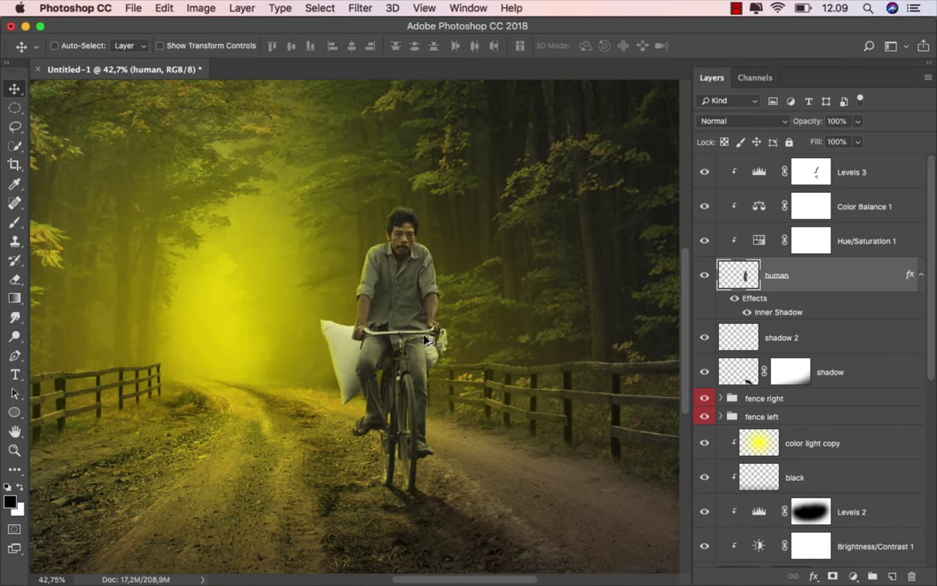
- Convert the inner shadow effect into its own layer and move it to the top of the stack
right_click(793, 314)
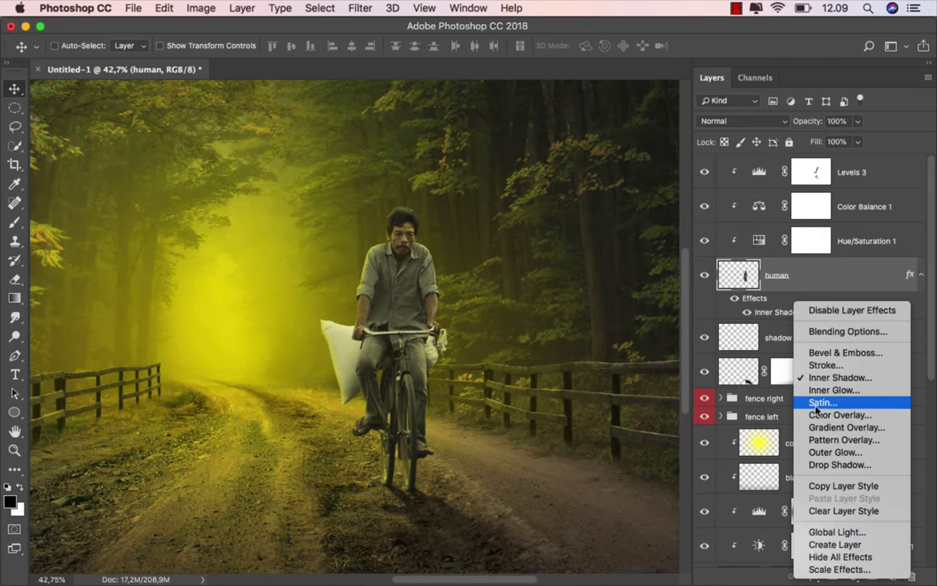
click(855, 547)
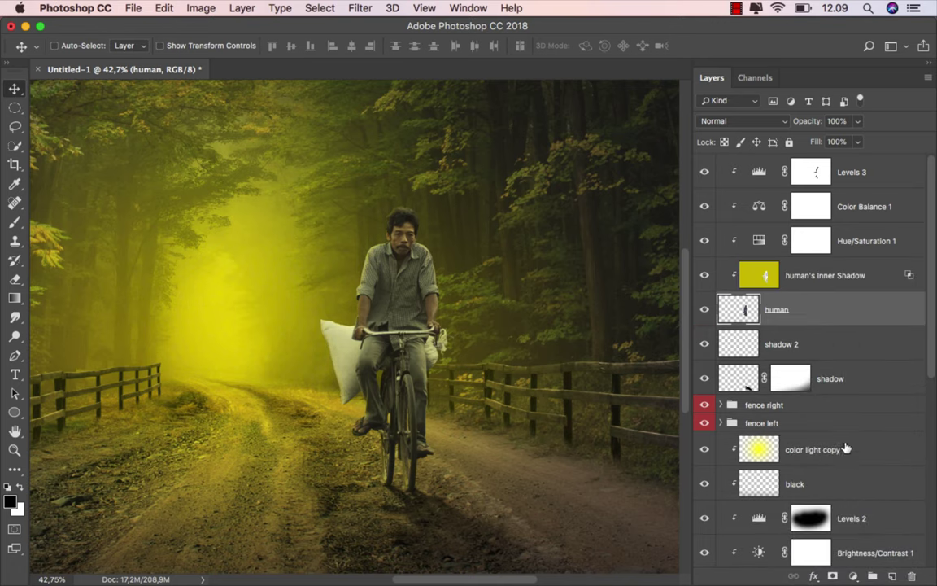
click(828, 276)
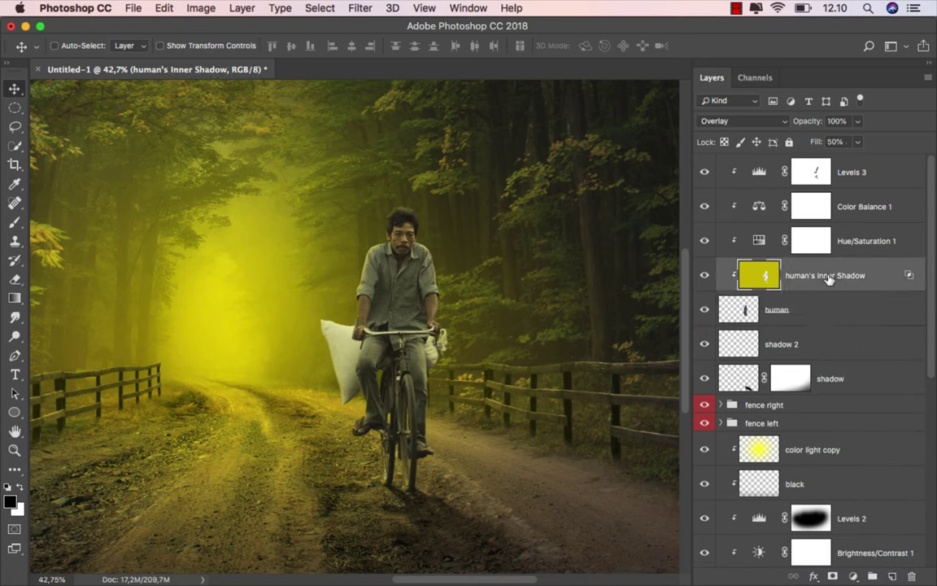
drag(831, 277, 812, 168)
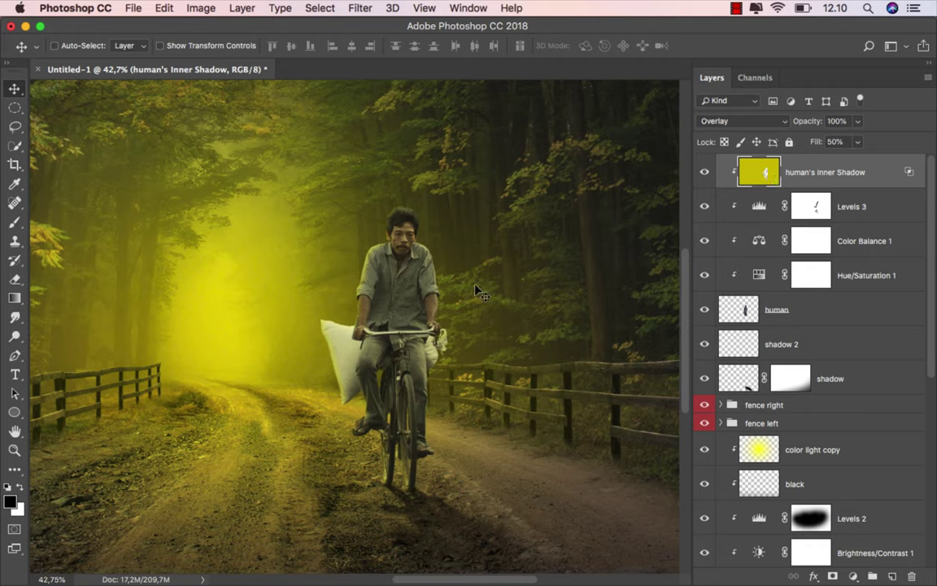
- Switch to the Smudge Tool with a soft round brush
right_click(14, 317)
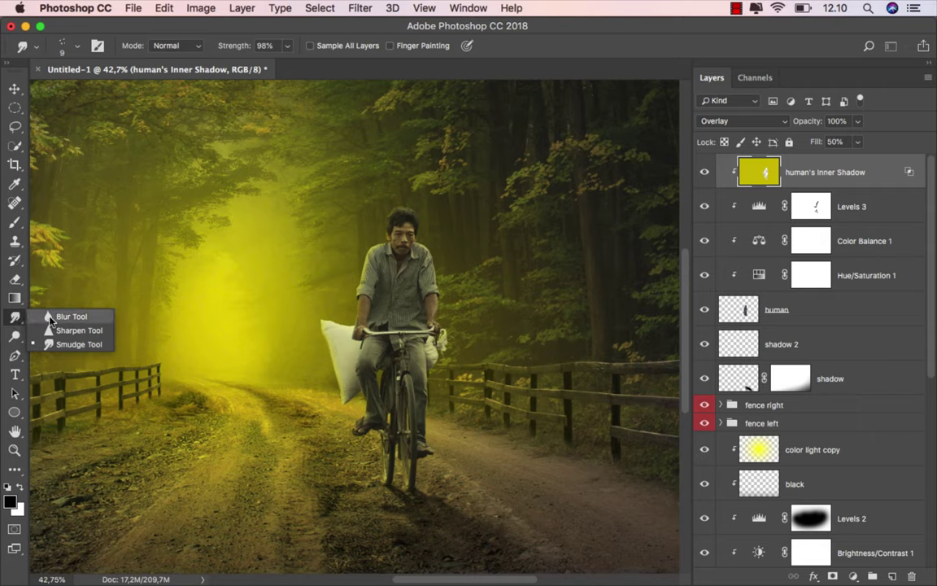
click(57, 307)
right_click(251, 286)
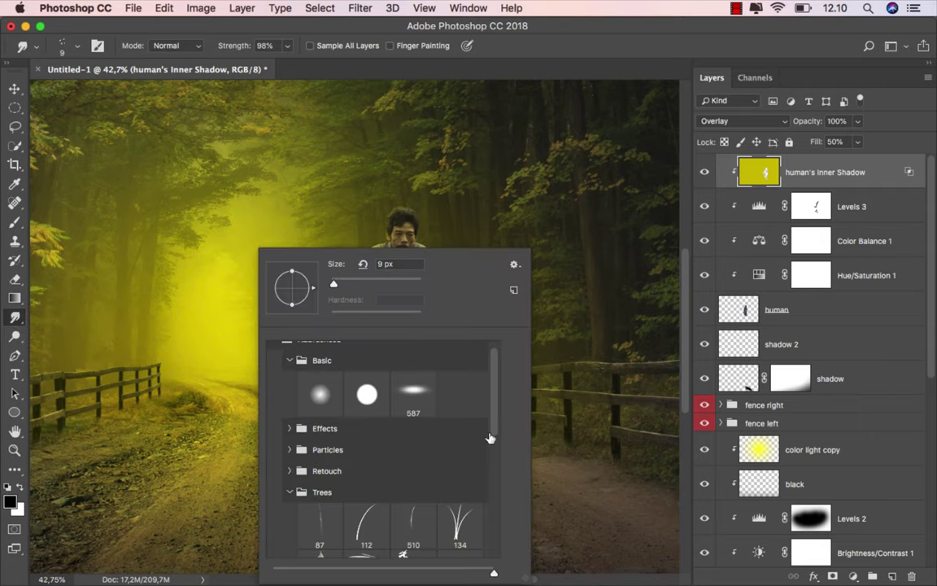
click(322, 394)
drag(333, 285, 336, 284)
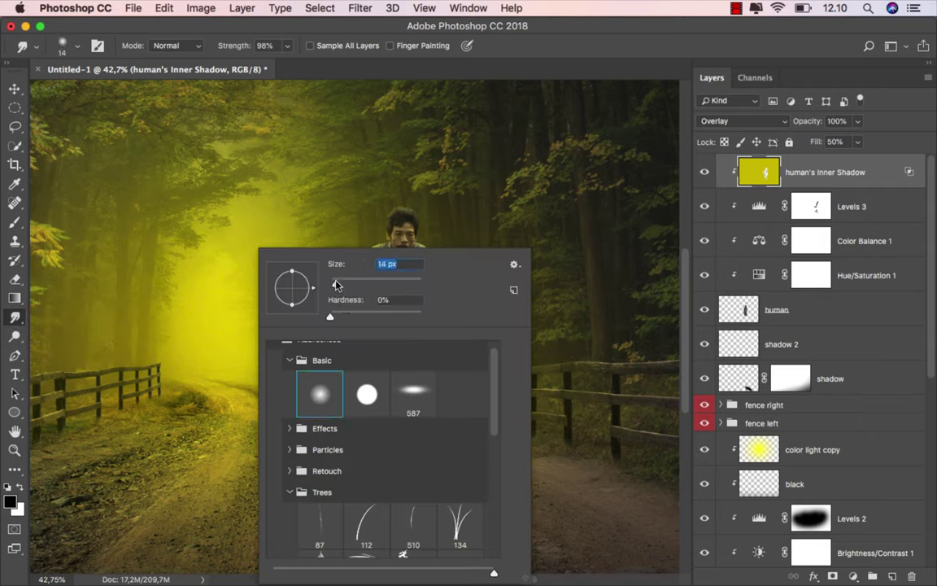
click(521, 54)
- Set smudge strength to 54% and size the brush for the hair edge
scroll(385, 261, up, 5)
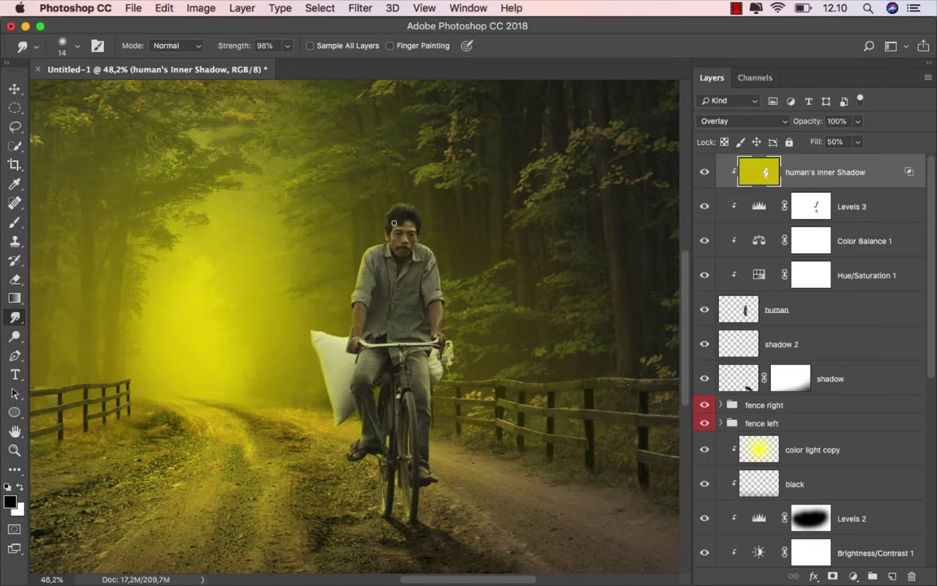
drag(385, 260, 375, 261)
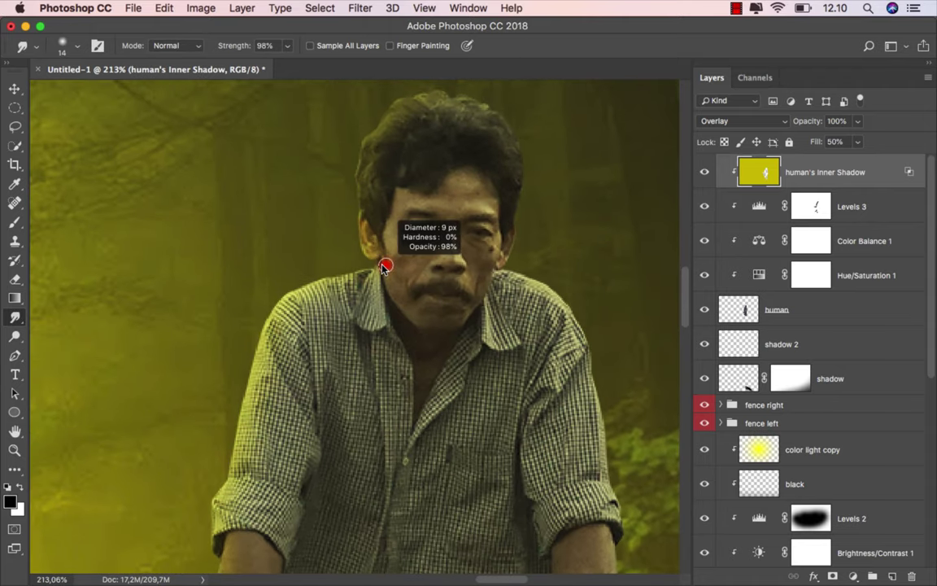
click(288, 46)
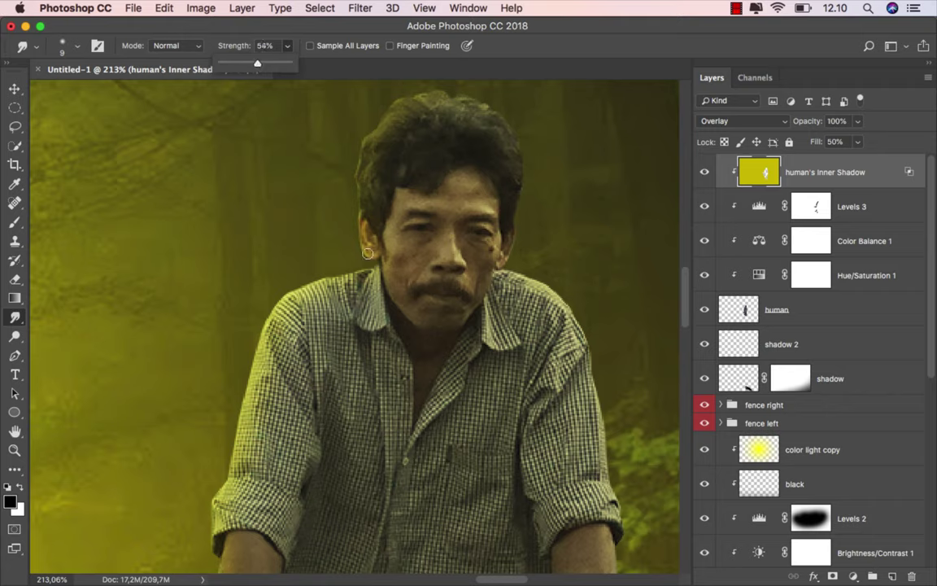
click(383, 260)
drag(346, 235, 364, 278)
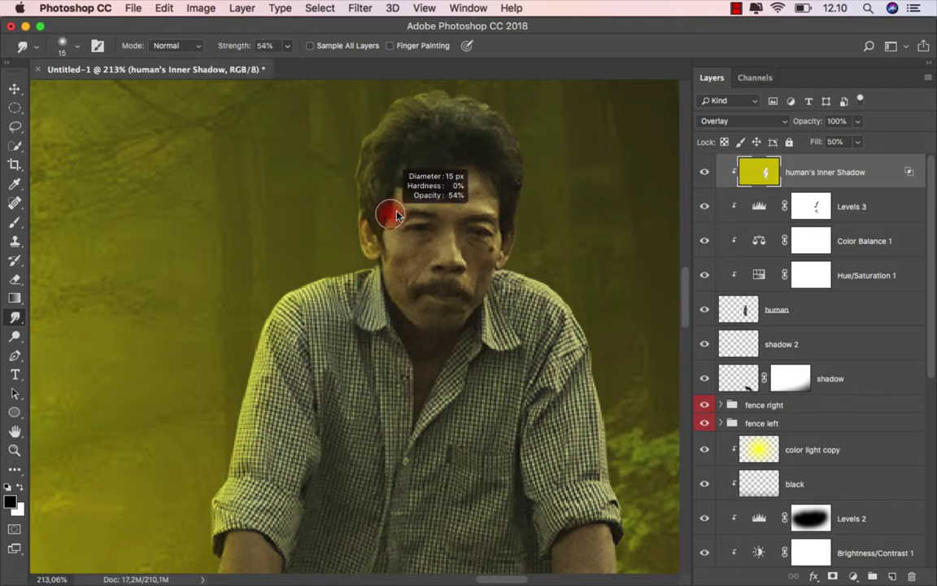
drag(383, 207, 400, 207)
scroll(429, 308, down, 5)
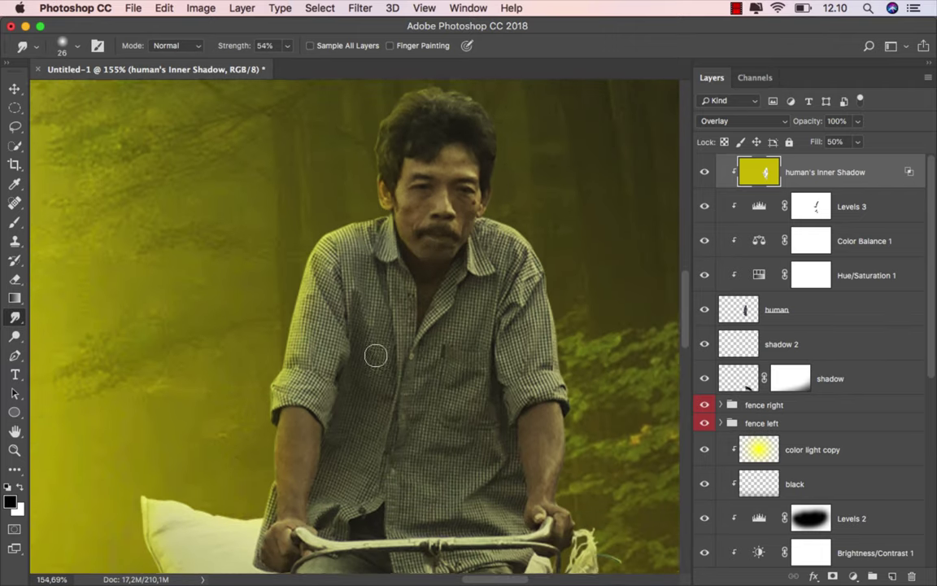
drag(302, 371, 259, 343)
scroll(258, 343, up, 4)
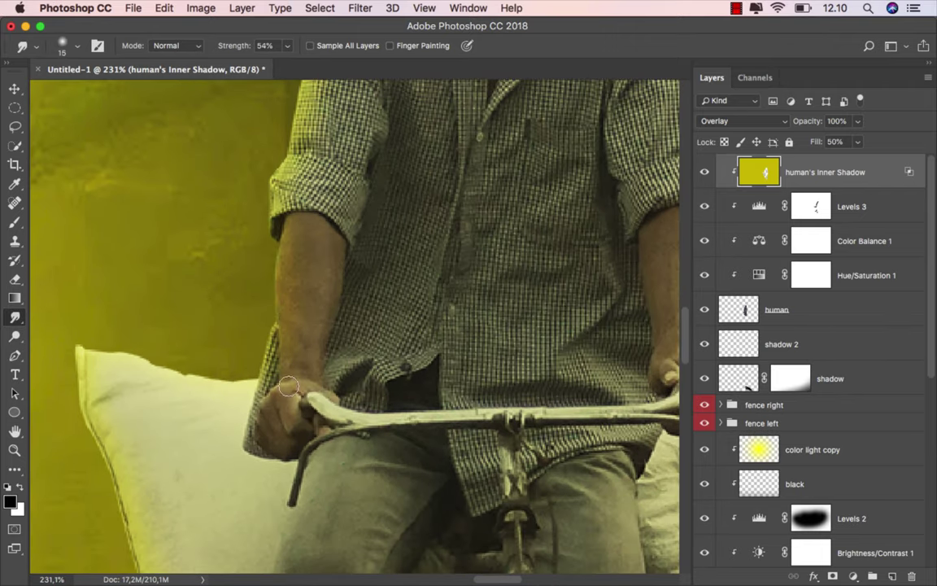
- Smudge the left edge of the rider's hand and nearby cut-out edges
drag(274, 407, 262, 443)
drag(260, 387, 248, 455)
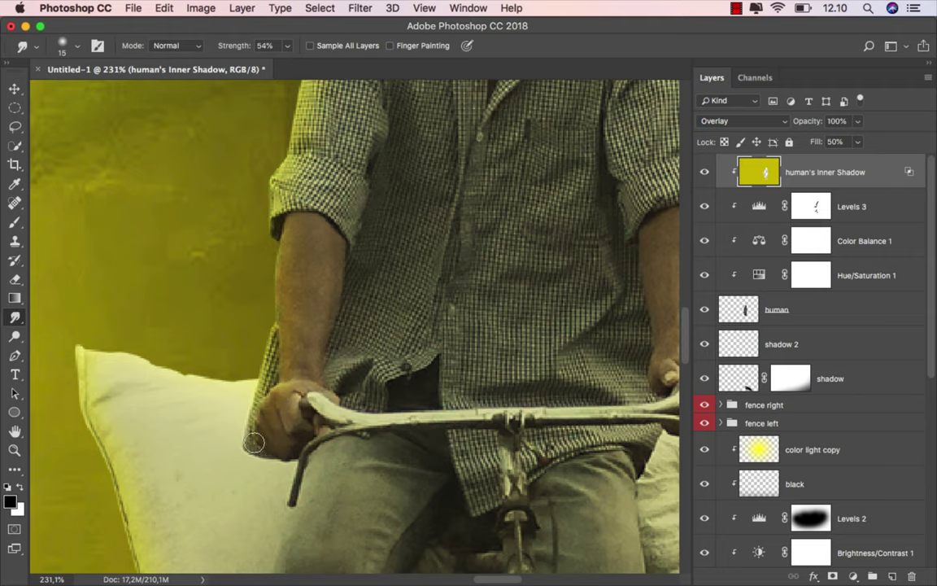
scroll(254, 442, down, 5)
scroll(341, 406, down, 5)
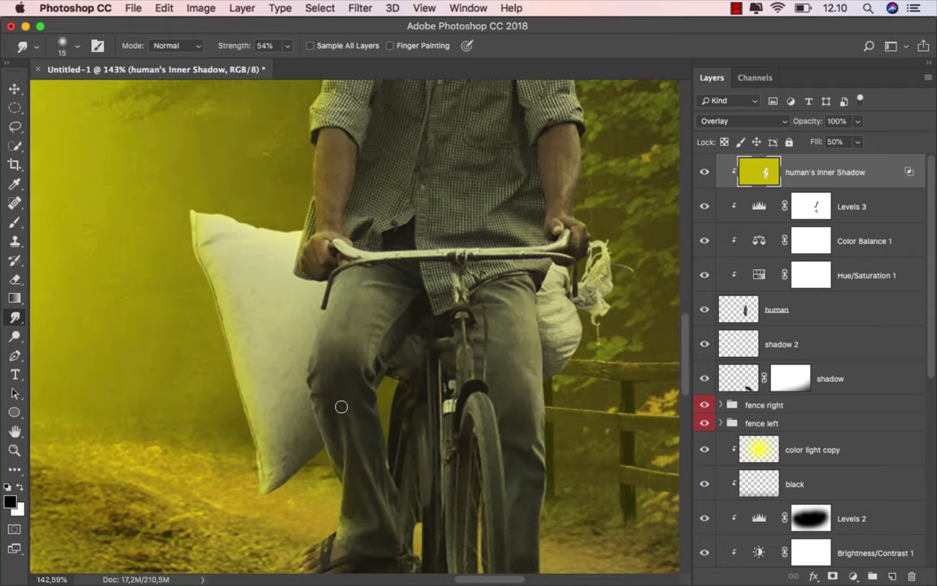
scroll(341, 405, down, 3)
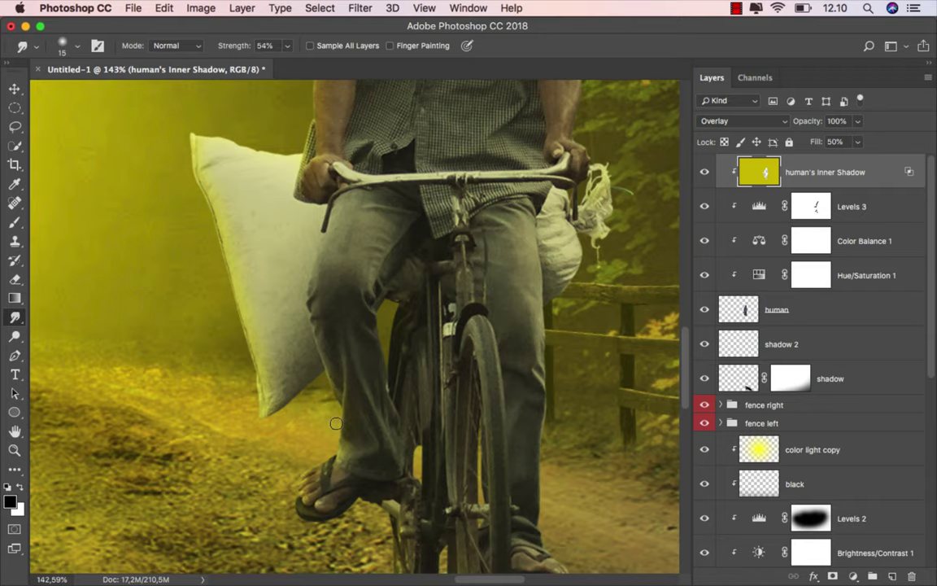
scroll(333, 427, down, 3)
drag(312, 382, 334, 382)
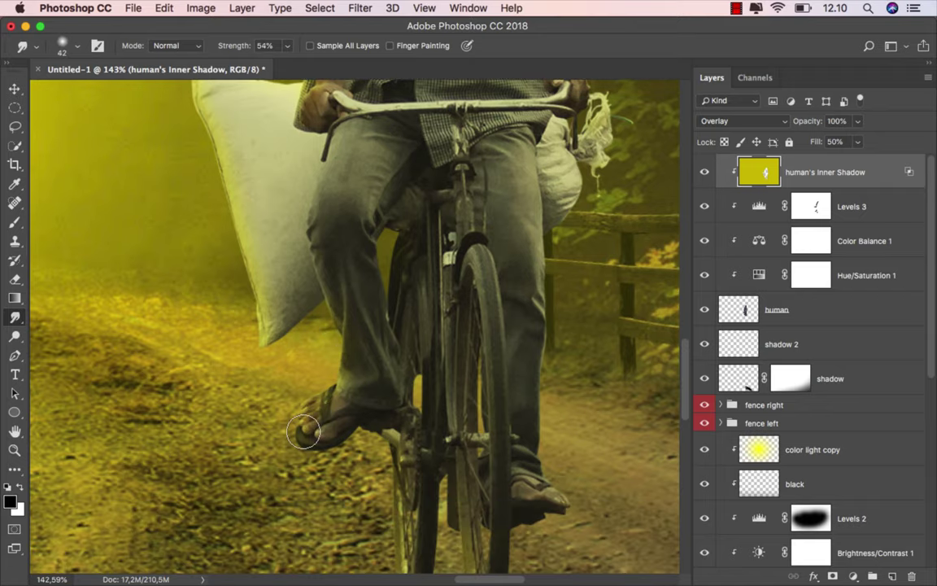
- Enlarge the smudge brush to 57 px and compare with the yellow shadow layer hidden
scroll(458, 410, up, 5)
scroll(428, 450, right, 4)
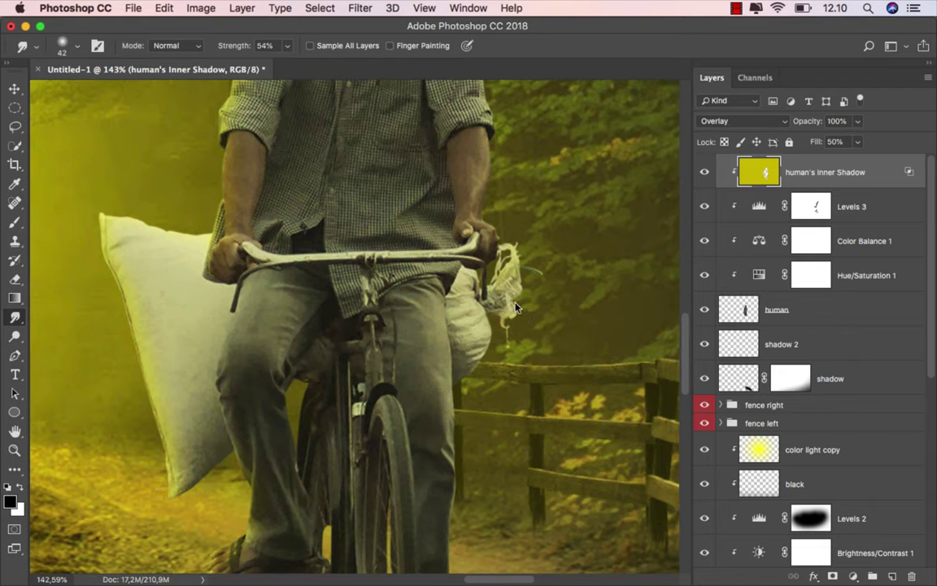
drag(514, 308, 526, 307)
scroll(510, 335, down, 2)
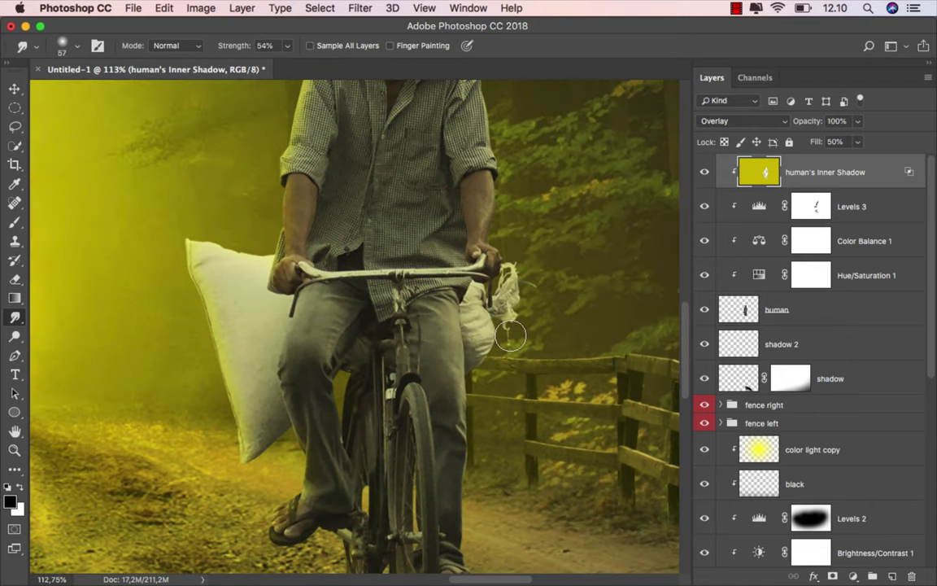
scroll(510, 335, down, 4)
scroll(499, 399, up, 1)
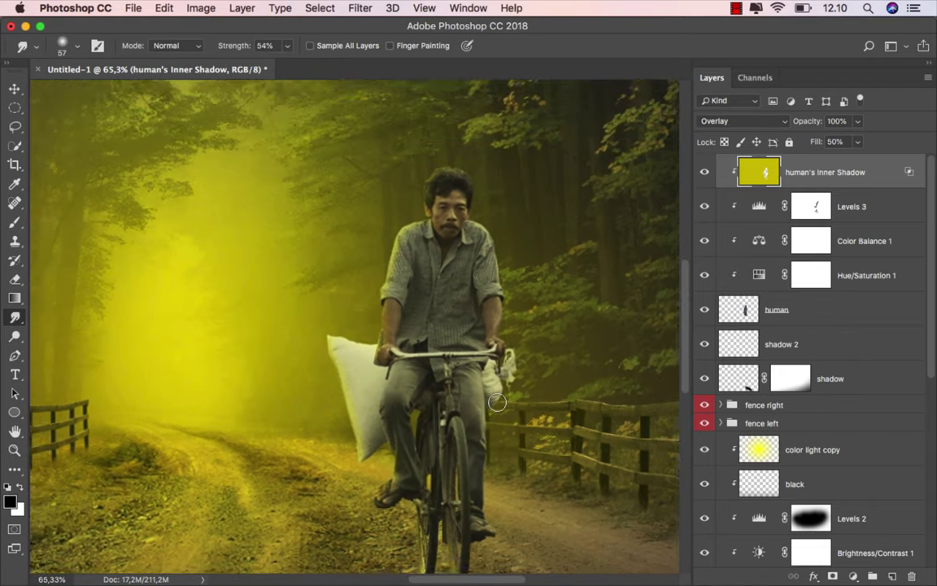
scroll(498, 400, down, 4)
scroll(497, 402, up, 1)
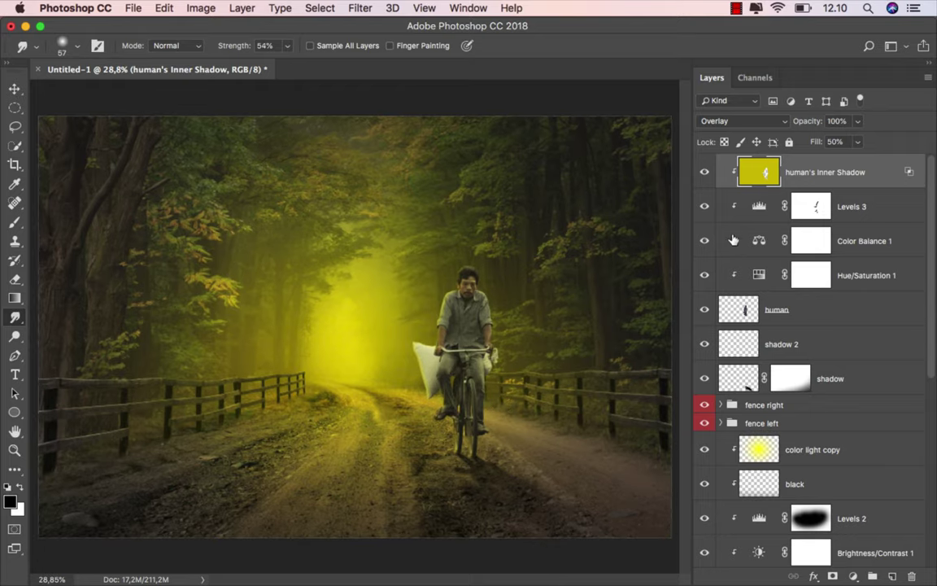
click(705, 173)
- Add a new clipped layer named 'black' set to Soft Light
click(893, 575)
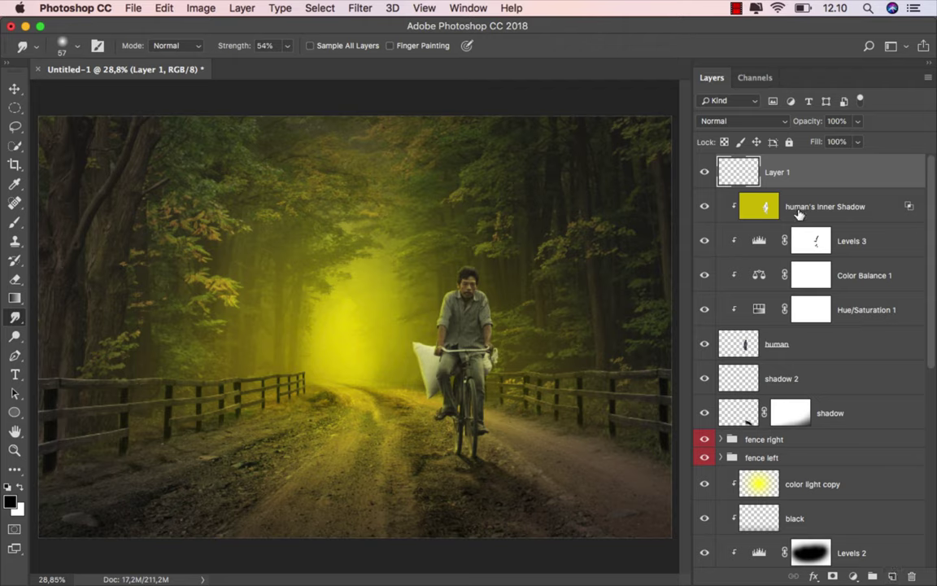
right_click(727, 172)
click(732, 423)
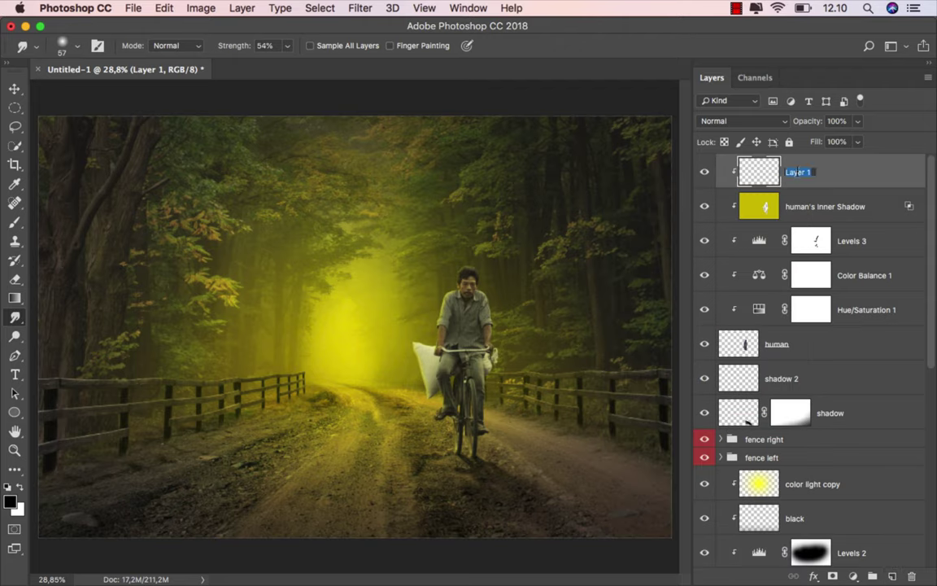
text(black)
key(Return)
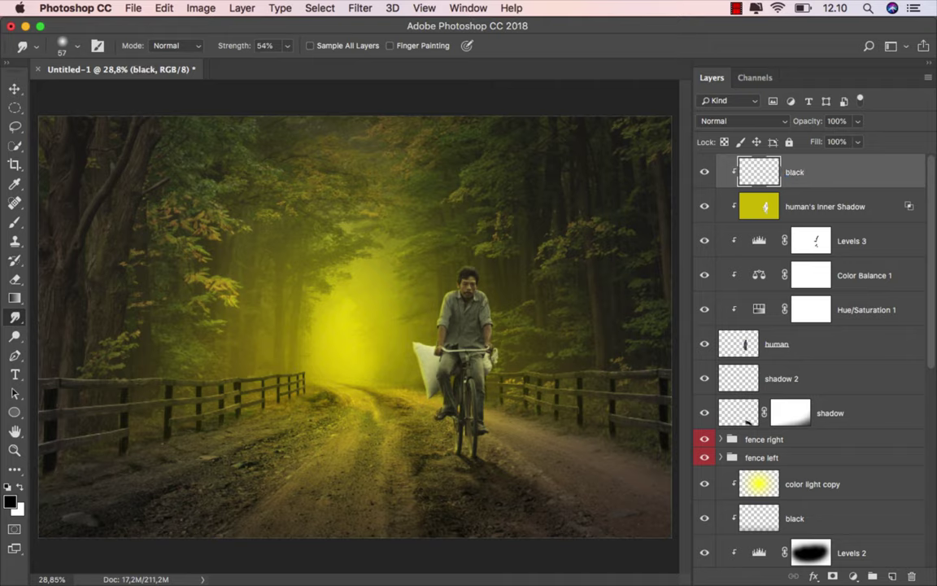
click(742, 122)
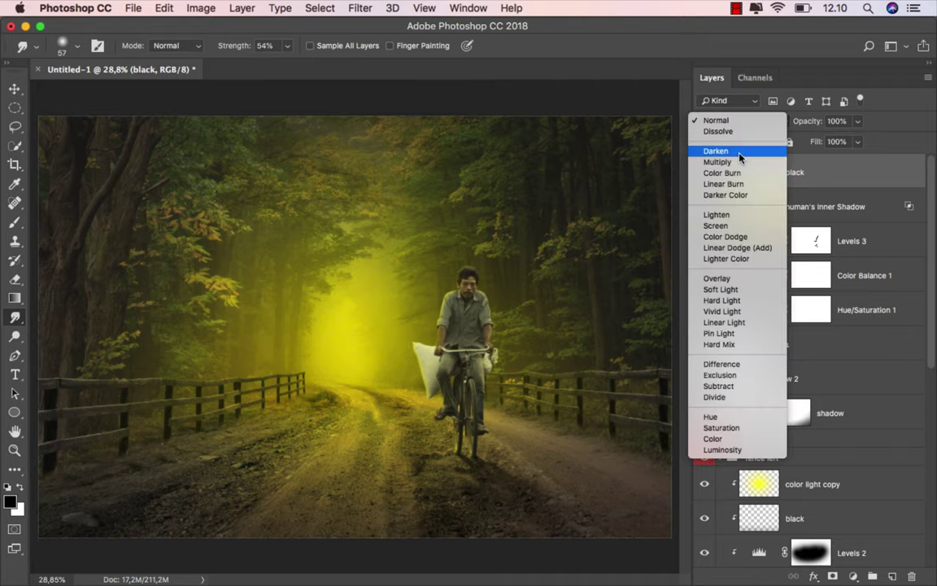
click(721, 245)
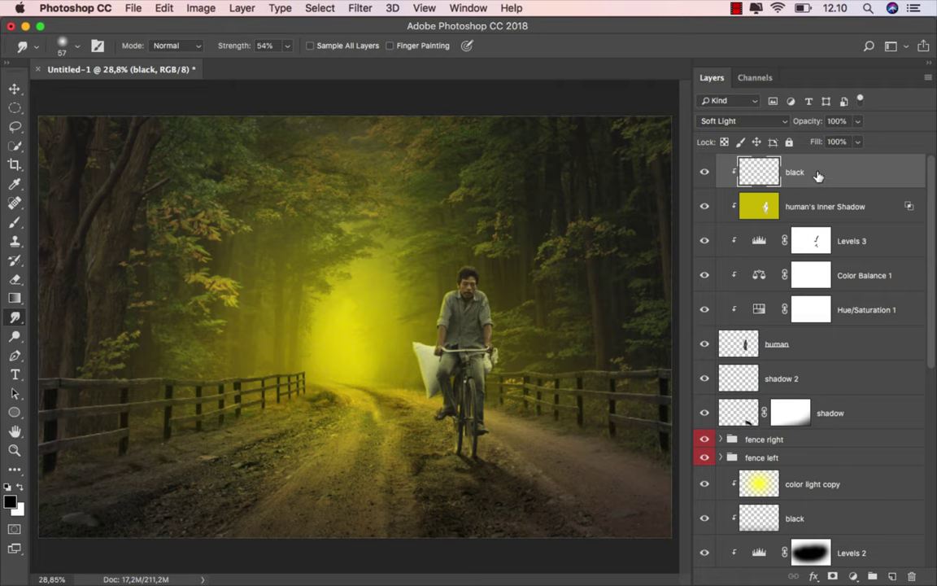
- Switch to the Brush tool at 10% opacity with a brush of about 104
right_click(14, 221)
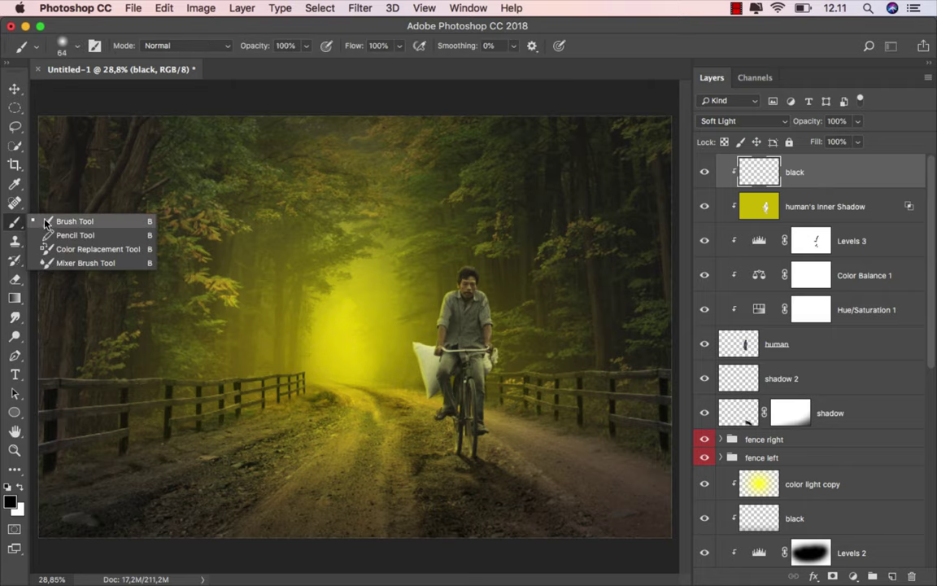
click(57, 212)
scroll(488, 346, up, 5)
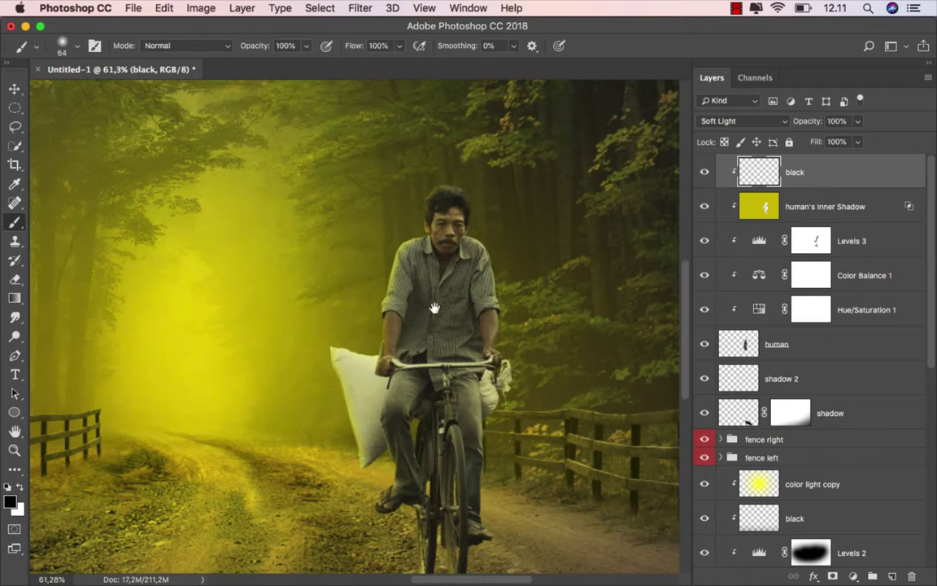
scroll(392, 276, right, 2)
click(305, 46)
drag(309, 62, 246, 64)
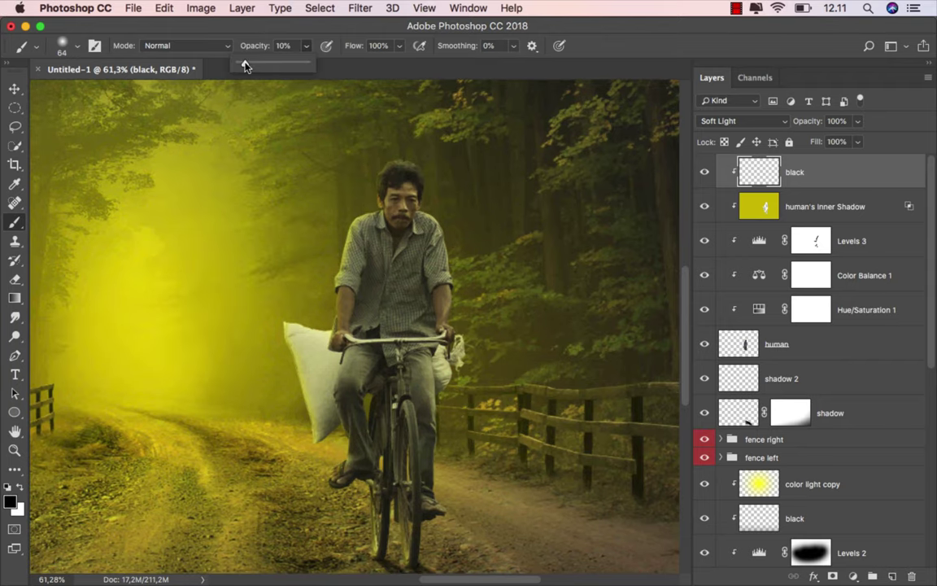
scroll(391, 244, up, 1)
mouse_move(383, 244)
mouse_down()
mouse_move(409, 260)
mouse_move(405, 284)
mouse_up()
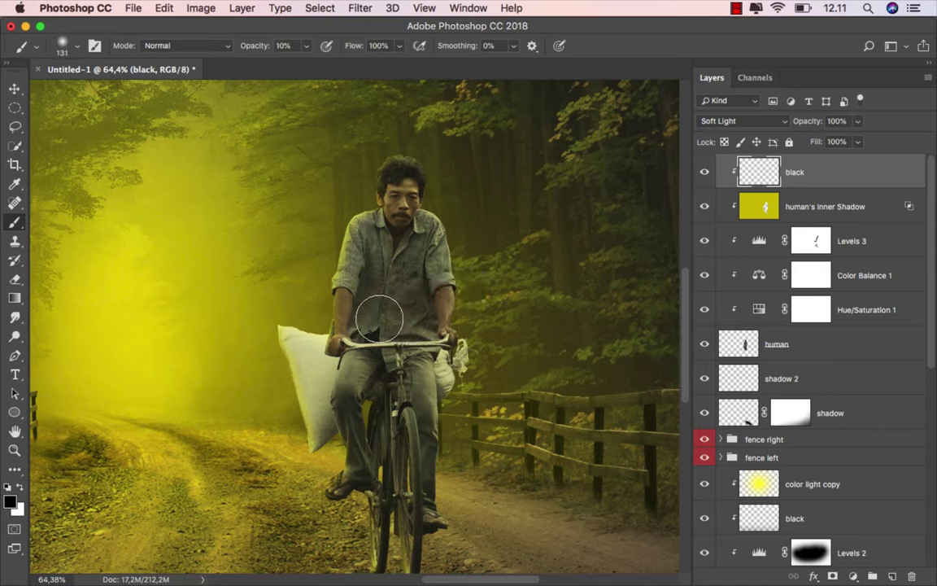
- Paint a faint black shadow over the rider's arm
mouse_move(435, 237)
mouse_down()
mouse_move(446, 297)
mouse_move(418, 297)
mouse_up()
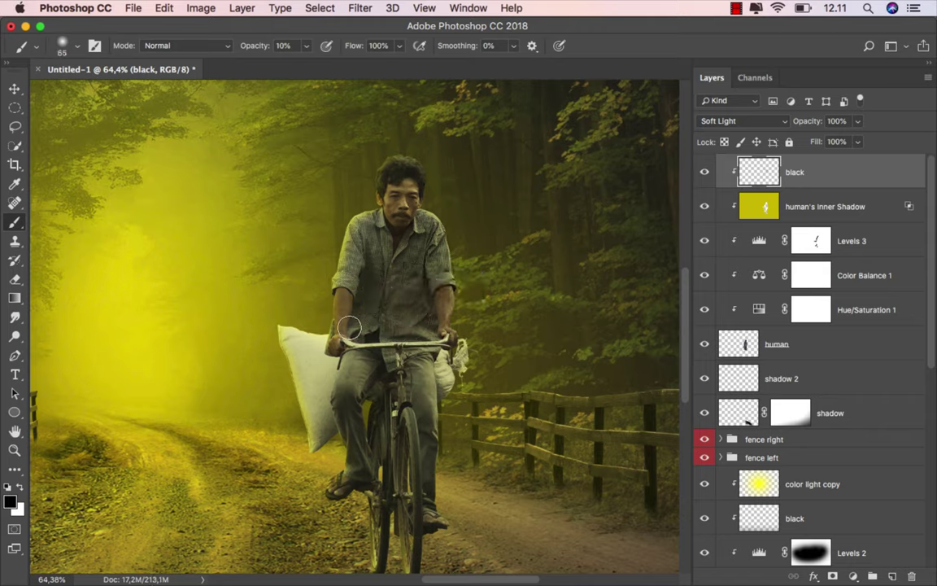
drag(379, 244, 416, 244)
scroll(470, 366, down, 2)
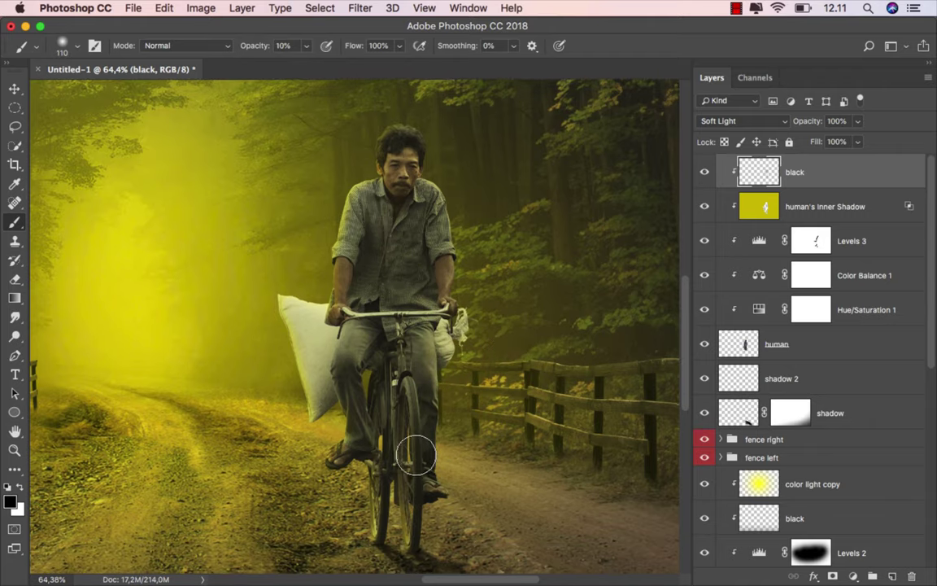
scroll(414, 447, down, 5)
drag(396, 460, 374, 465)
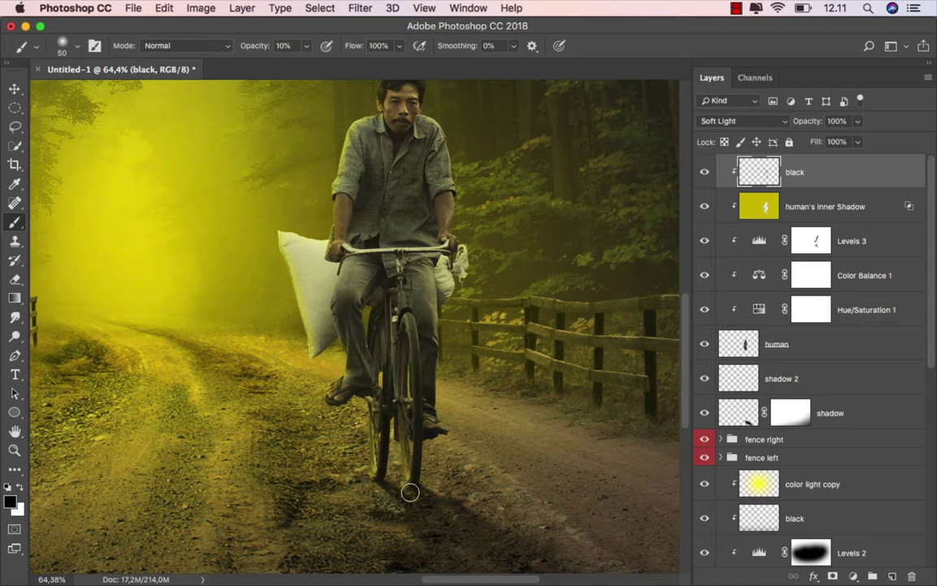
- Resize the brush to about 96 and shade around the rider's leg and bag
drag(358, 341, 386, 341)
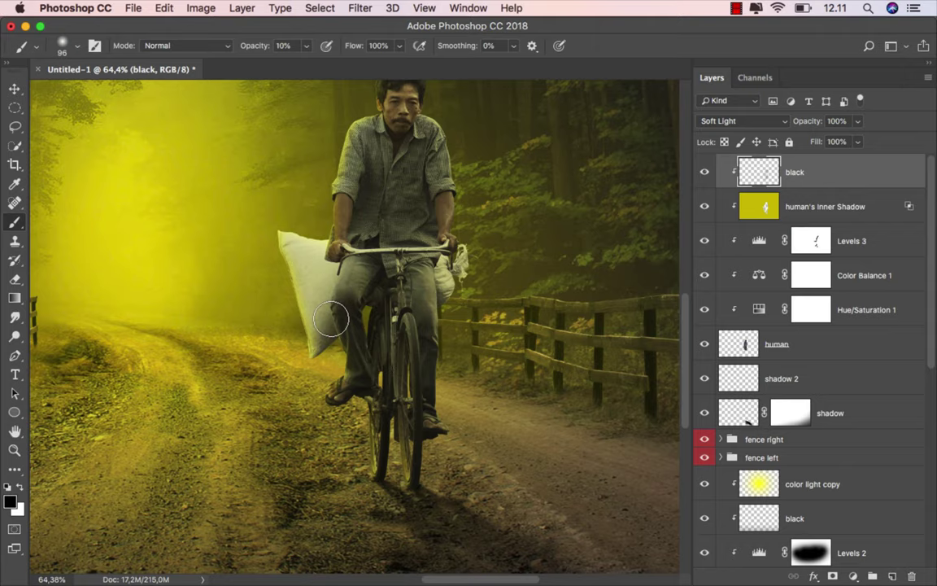
drag(380, 356, 363, 336)
scroll(391, 321, up, 3)
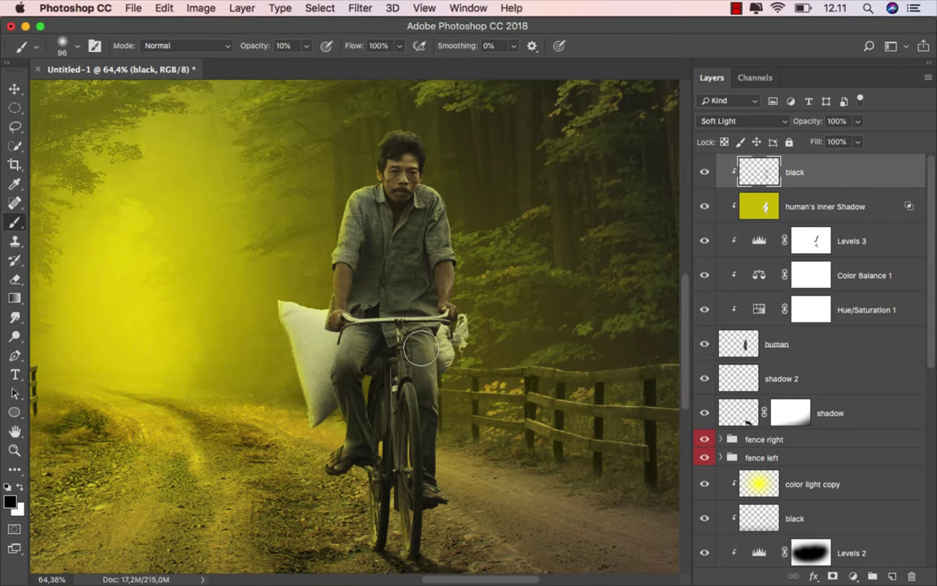
scroll(484, 366, down, 3)
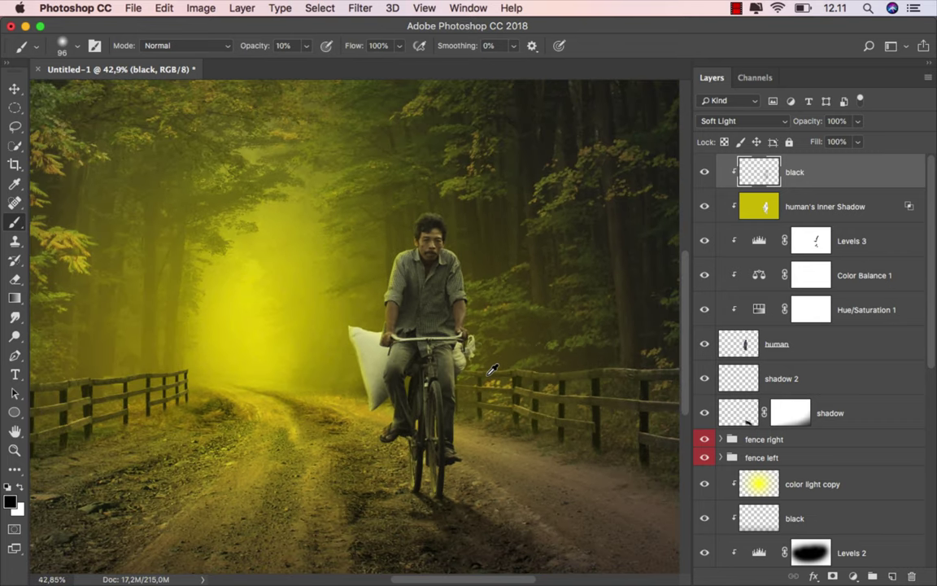
scroll(492, 370, down, 2)
scroll(492, 371, down, 2)
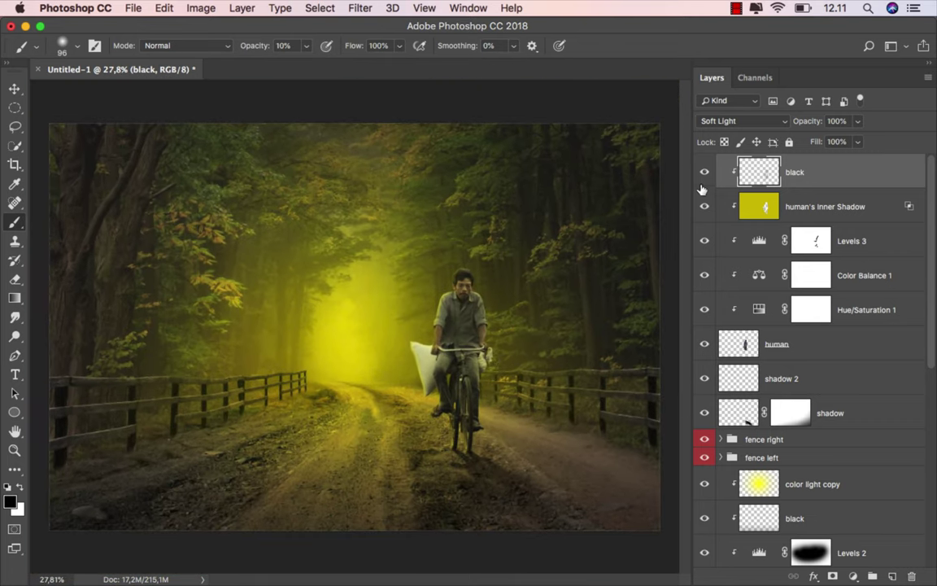
scroll(549, 309, up, 1)
- Group layers black through shadow as 'human' with a Yellow colour tag, then toggle it to compare
scroll(551, 310, up, 1)
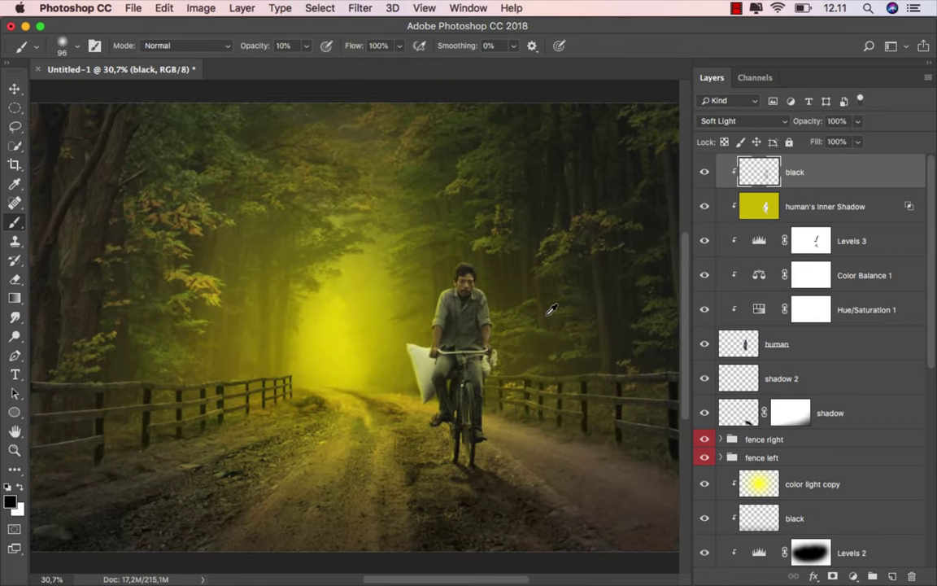
scroll(552, 309, down, 1)
key(v)
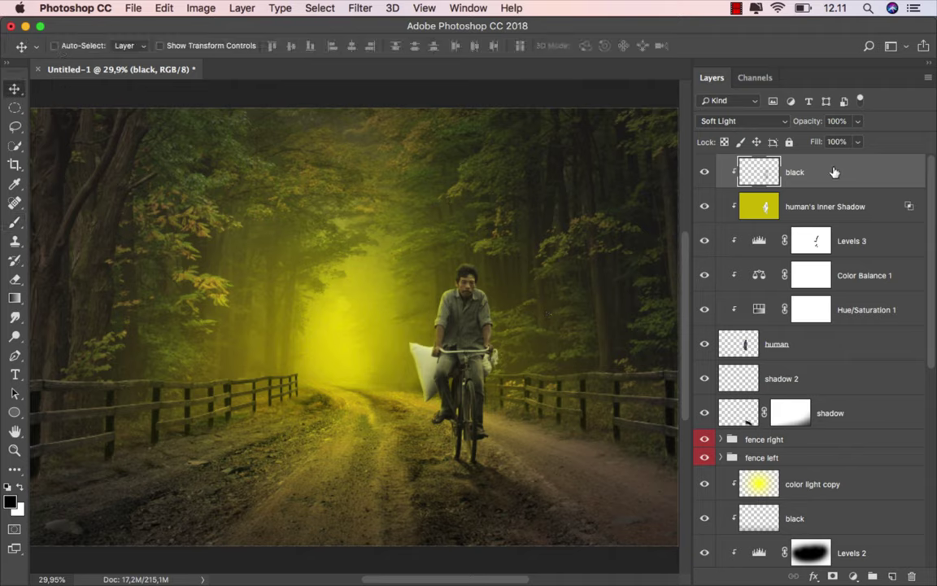
shift+click(847, 417)
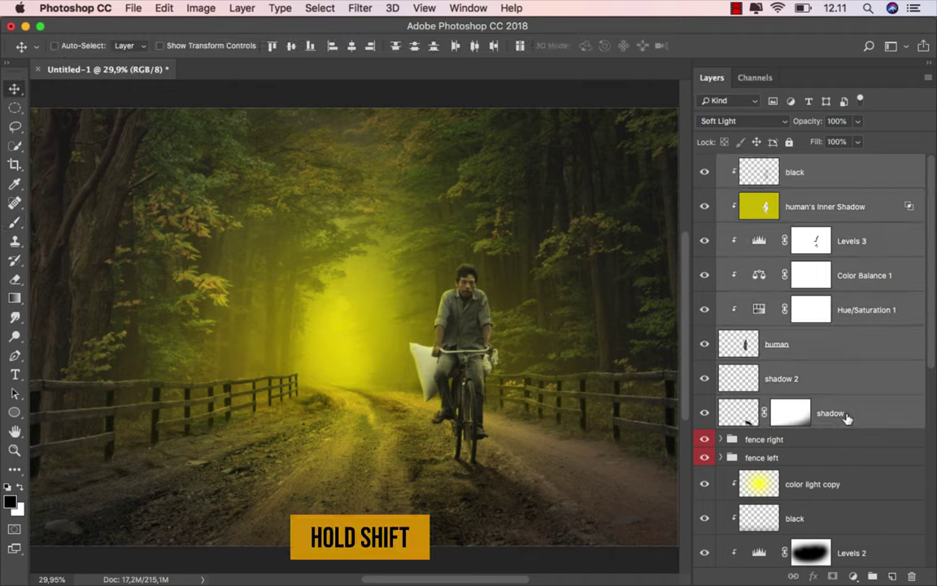
right_click(824, 179)
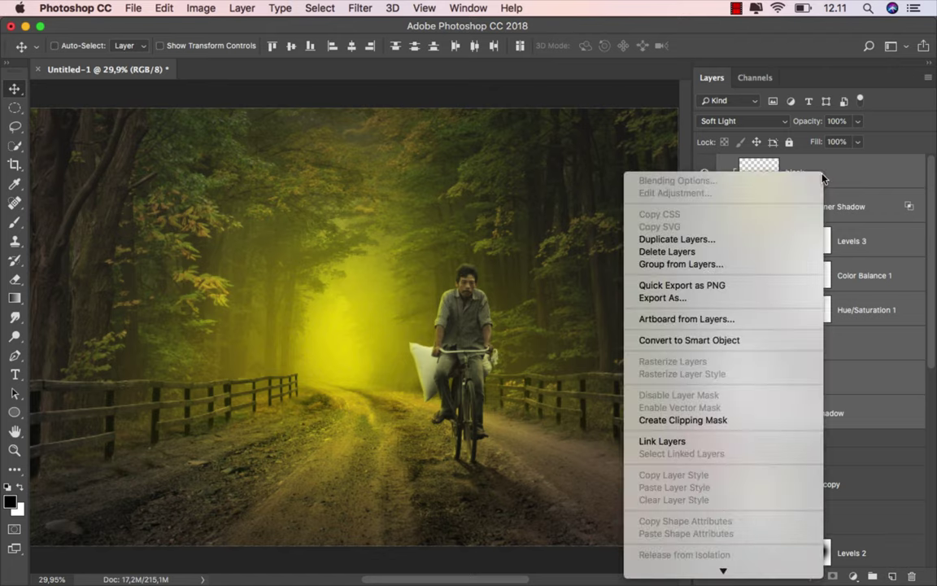
click(758, 266)
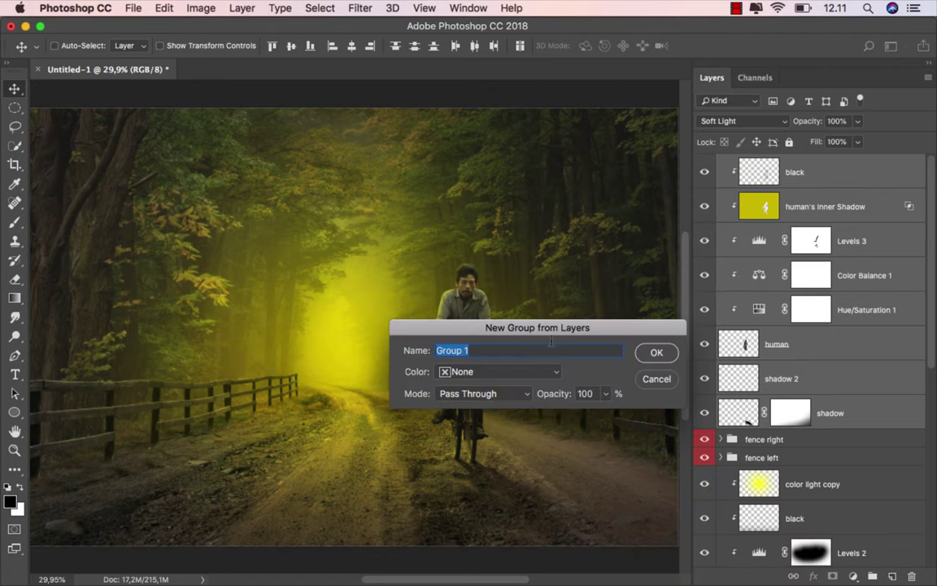
text(human)
click(496, 371)
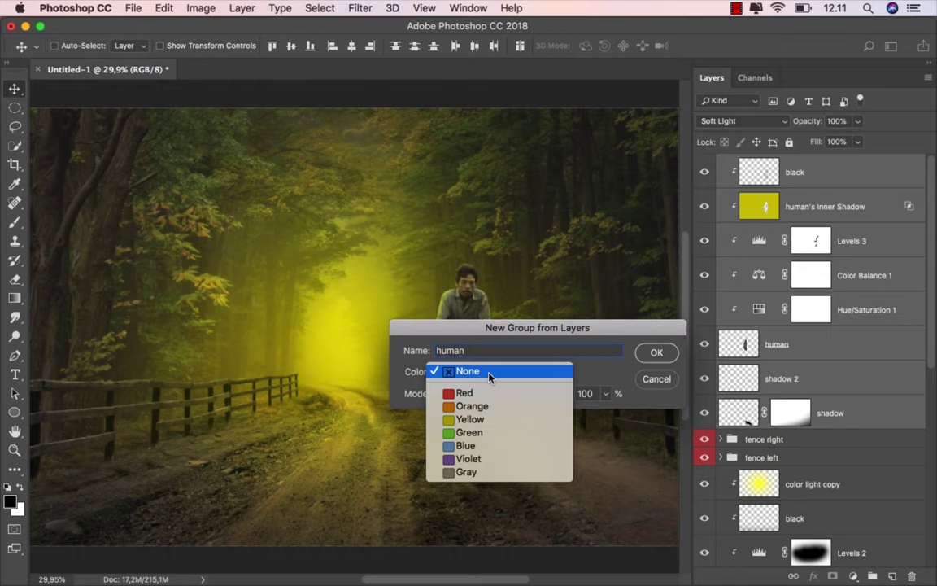
click(498, 416)
click(657, 354)
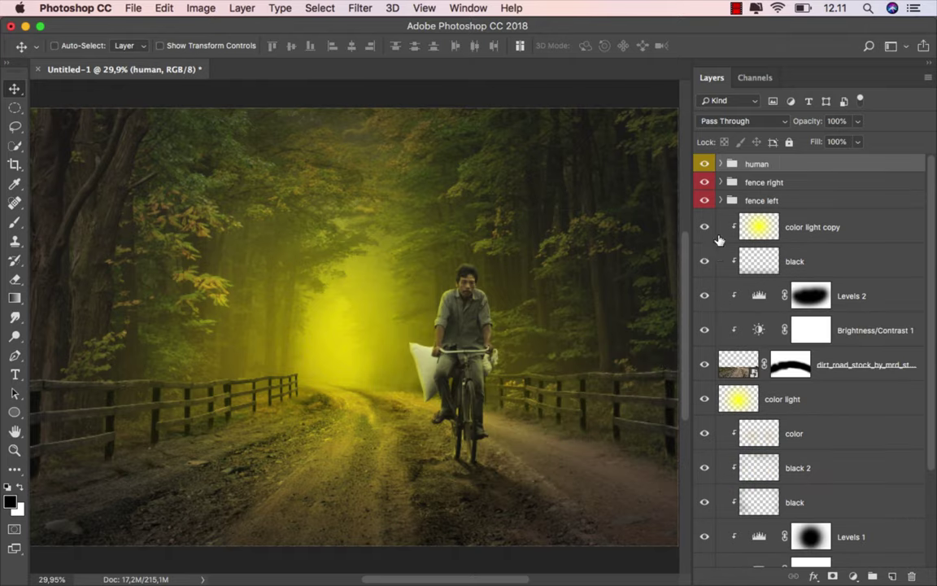
click(705, 164)
- Place DSC03029.png from Finder onto the canvas, scaled down and positioned on the road
click(368, 553)
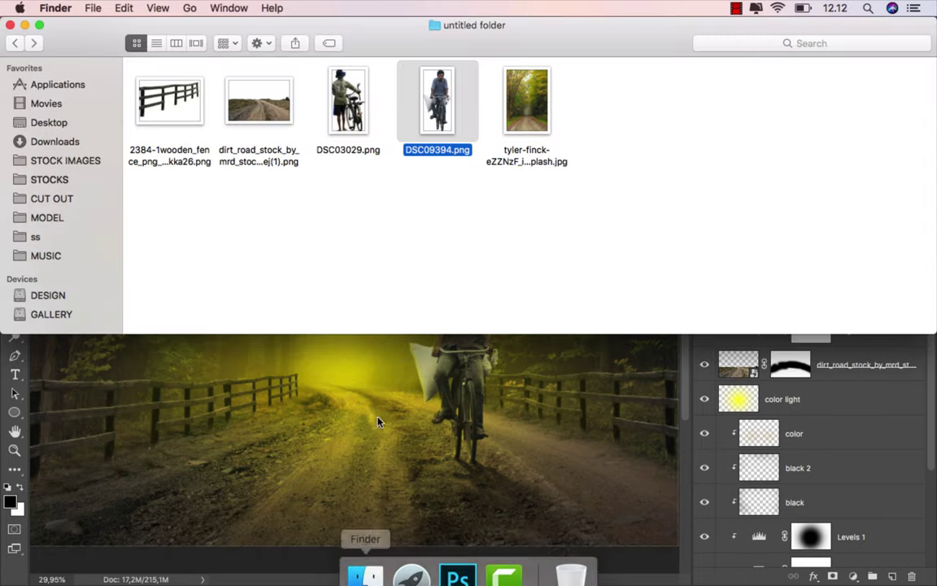
mouse_move(364, 100)
mouse_down()
mouse_move(370, 413)
mouse_move(358, 411)
mouse_up()
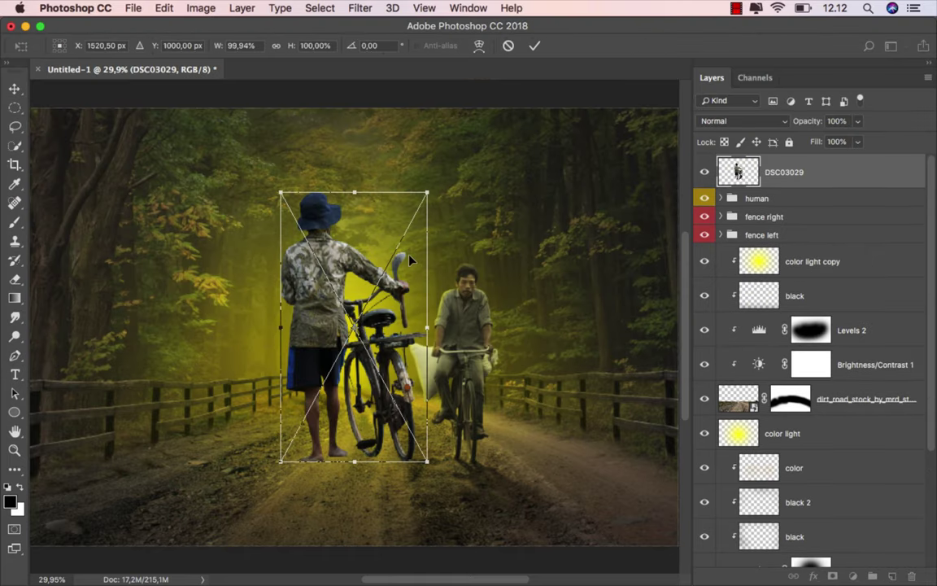
mouse_move(426, 192)
mouse_down()
mouse_move(399, 315)
mouse_move(347, 345)
mouse_up()
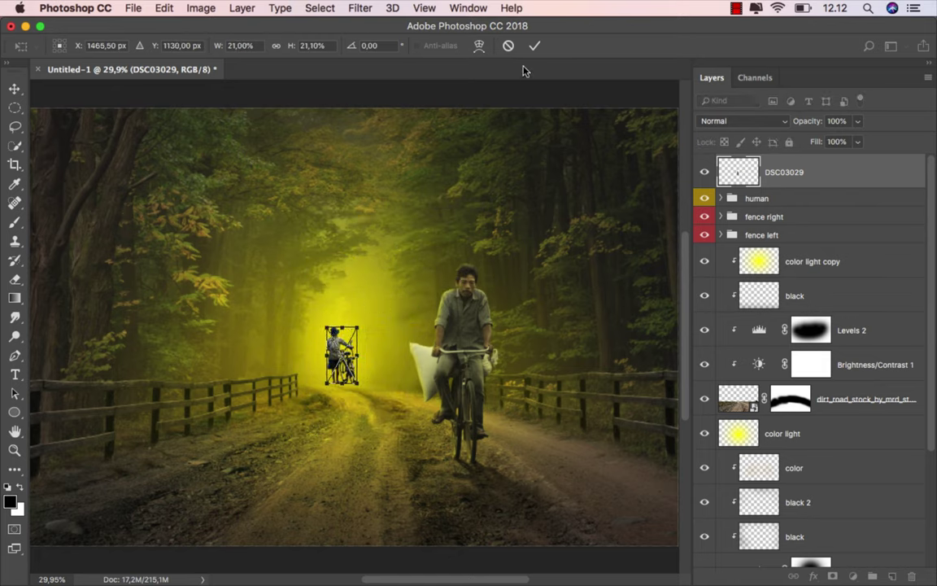
key(Return)
scroll(319, 358, up, 3)
scroll(328, 365, up, 3)
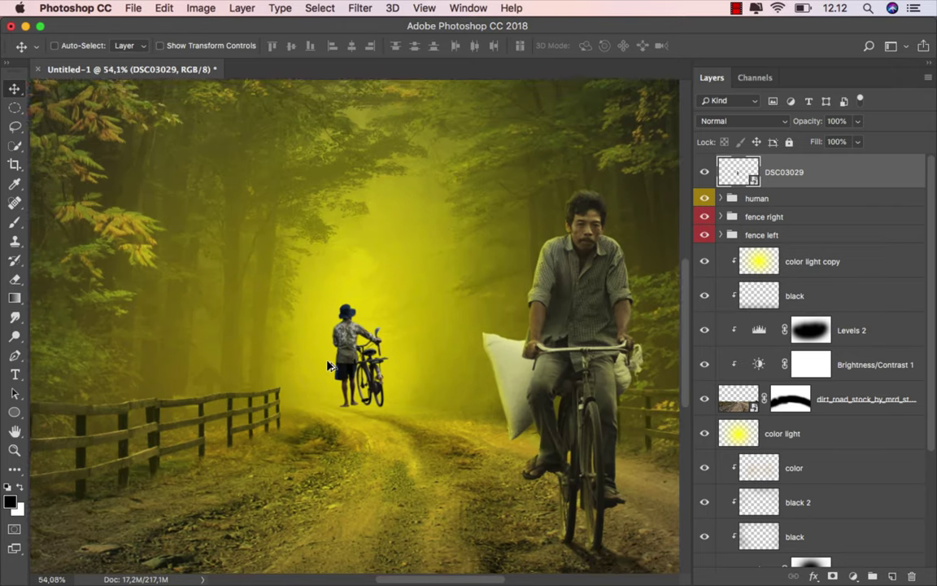
scroll(327, 366, up, 2)
scroll(329, 365, up, 2)
scroll(332, 366, up, 2)
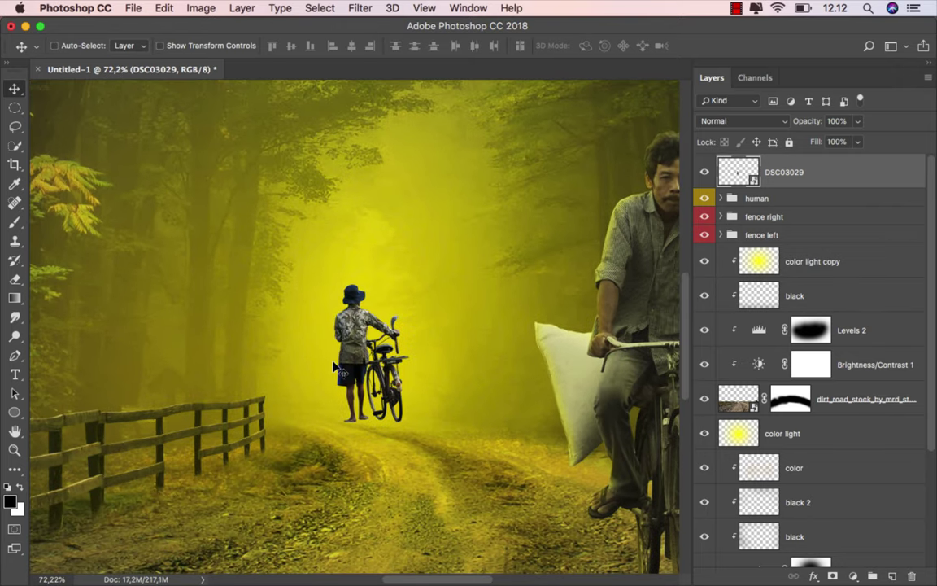
drag(411, 358, 418, 366)
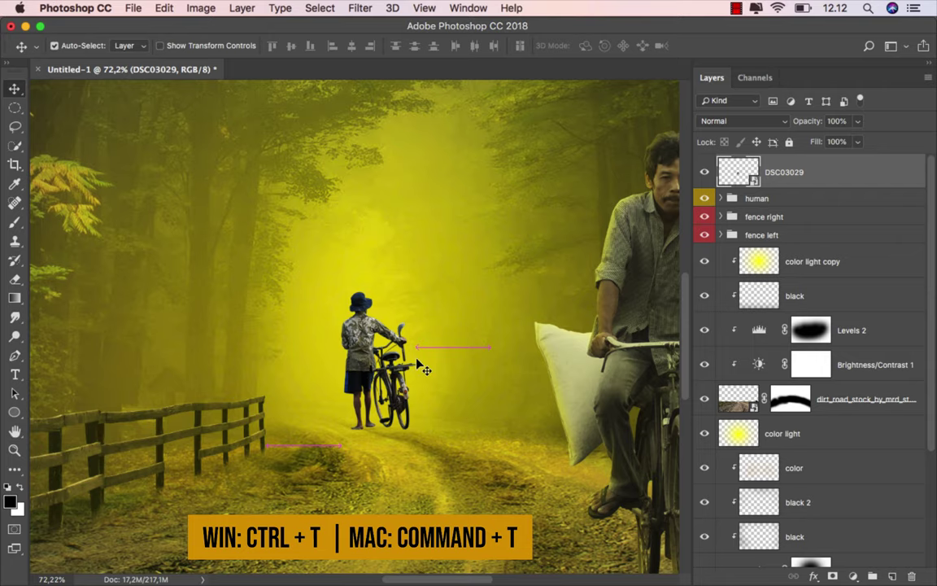
- Resize the distant figure to about 16% and nudge it into the fog
key(ctrl+t)
drag(416, 287, 398, 325)
scroll(394, 412, down, 1)
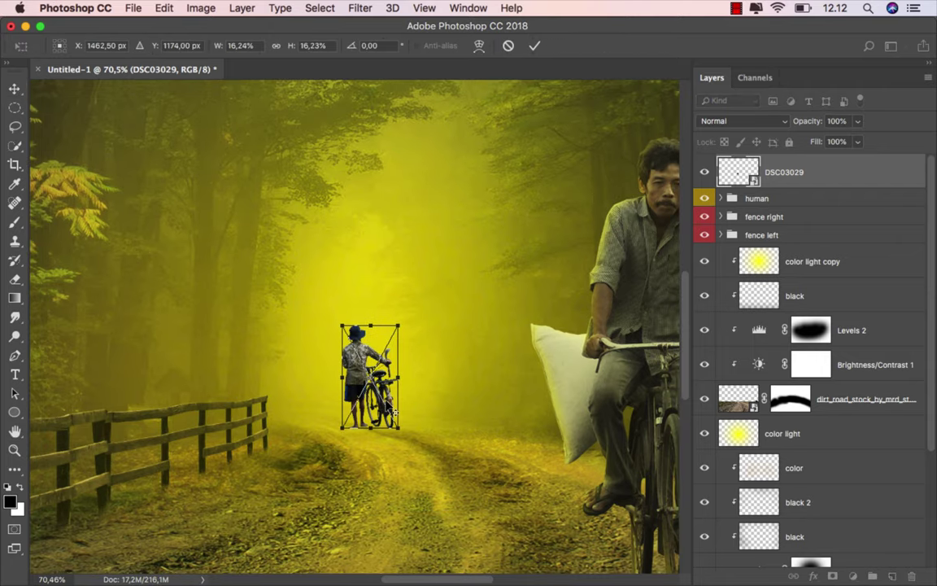
scroll(395, 413, down, 4)
scroll(391, 406, down, 1)
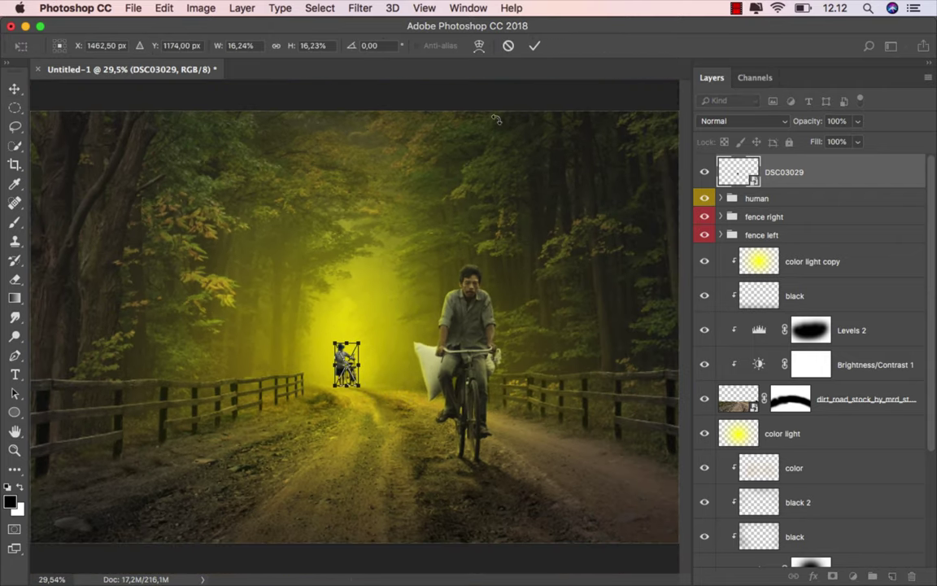
key(Return)
scroll(342, 368, up, 6)
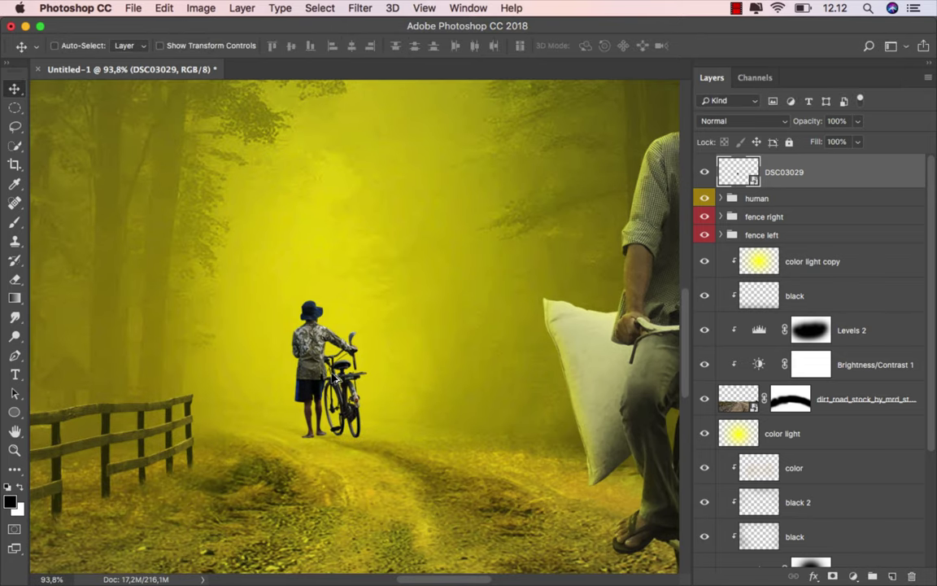
drag(334, 378, 326, 382)
- Rename the DSC03029 layer 'human' and clip a new solid Color Fill layer to it
double_click(785, 173)
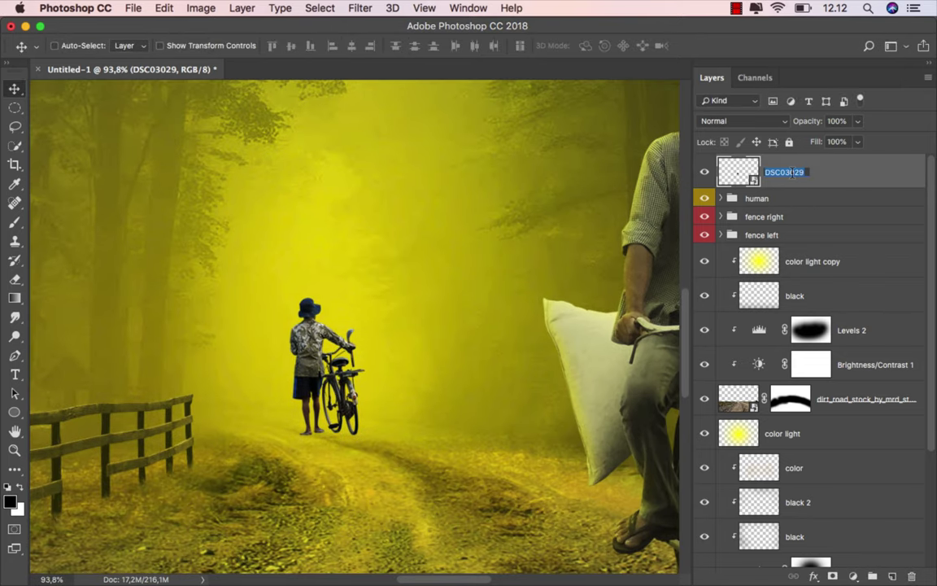
text(human)
key(Return)
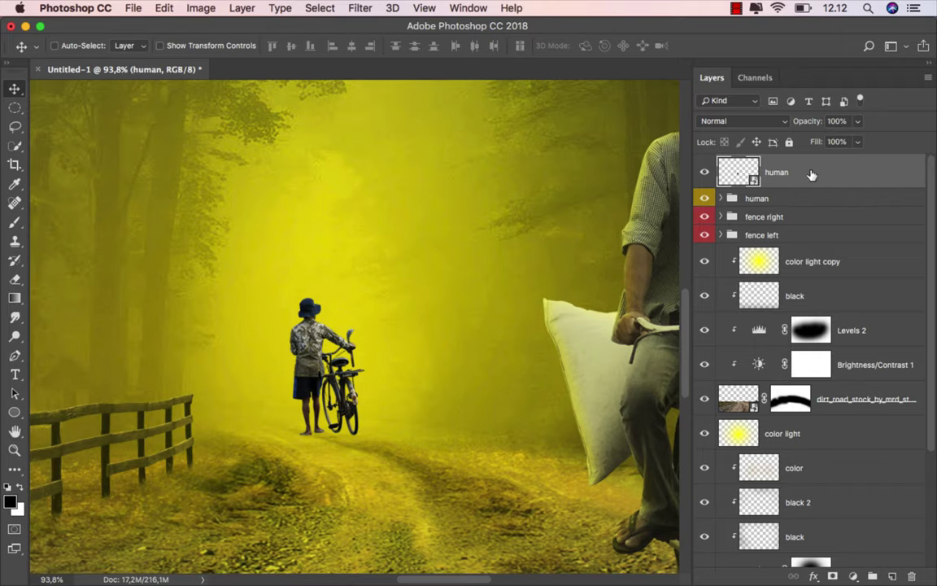
click(852, 576)
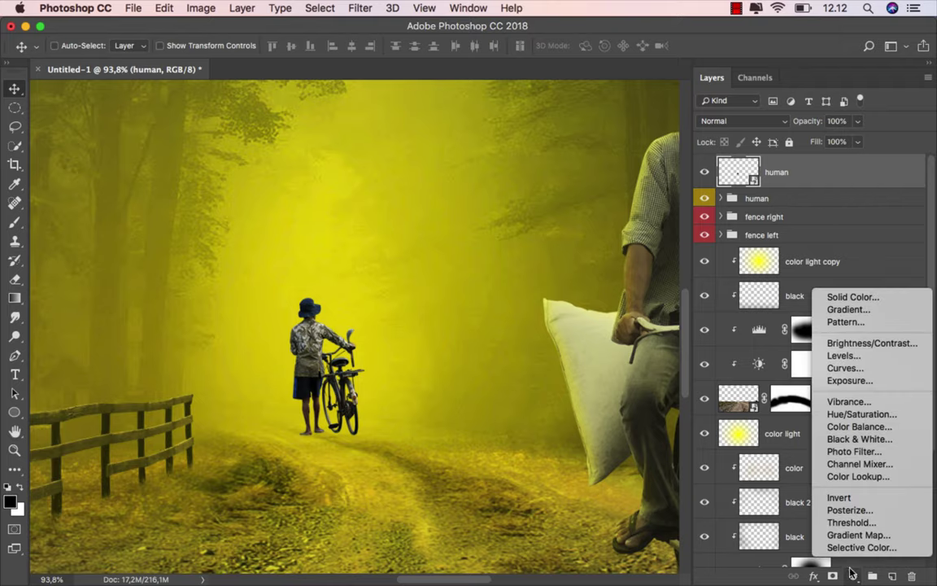
click(488, 414)
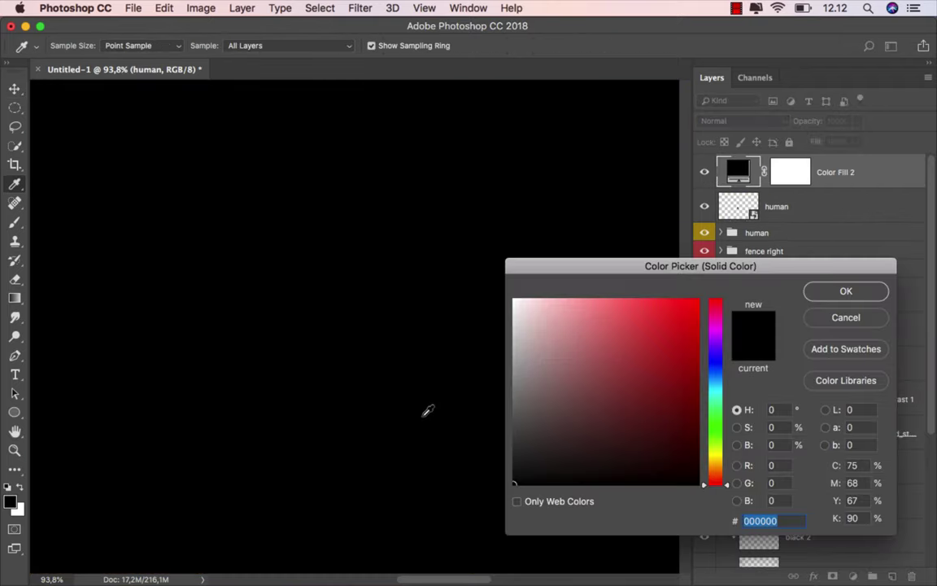
click(843, 293)
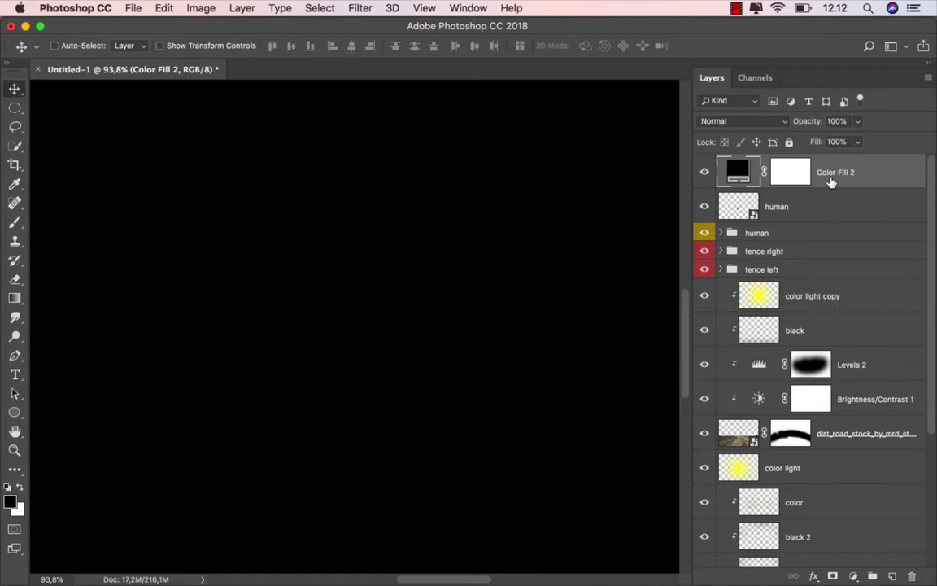
right_click(828, 174)
click(665, 416)
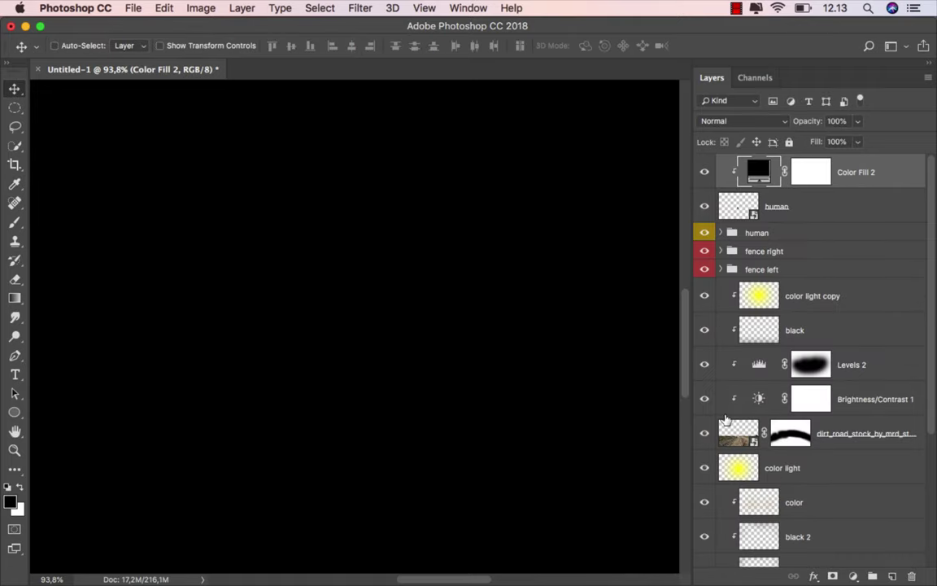
- Tint the fill with a dark olive-yellow (#ac9305) sampled from the fog
scroll(522, 392, down, 2)
scroll(522, 392, down, 1)
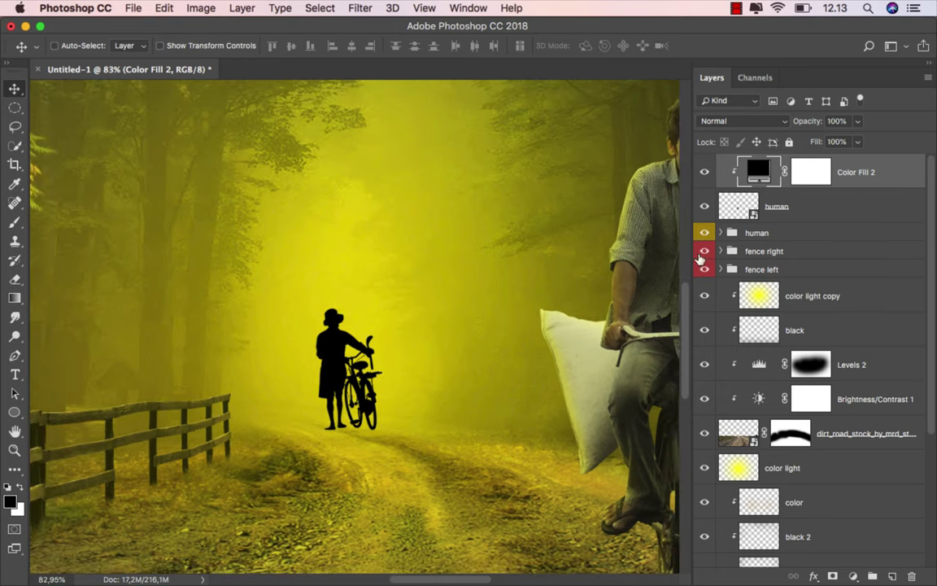
double_click(758, 171)
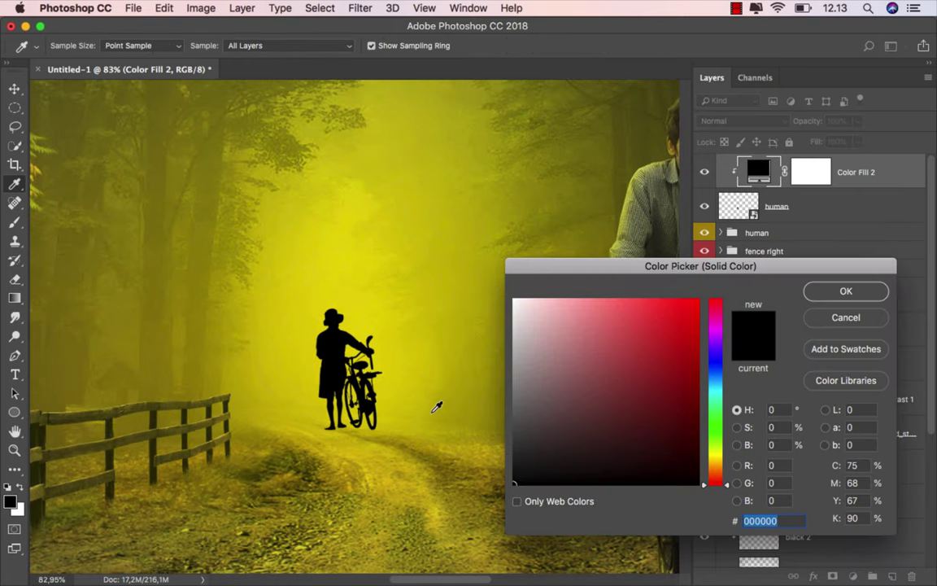
click(403, 430)
scroll(405, 432, down, 2)
scroll(407, 432, down, 1)
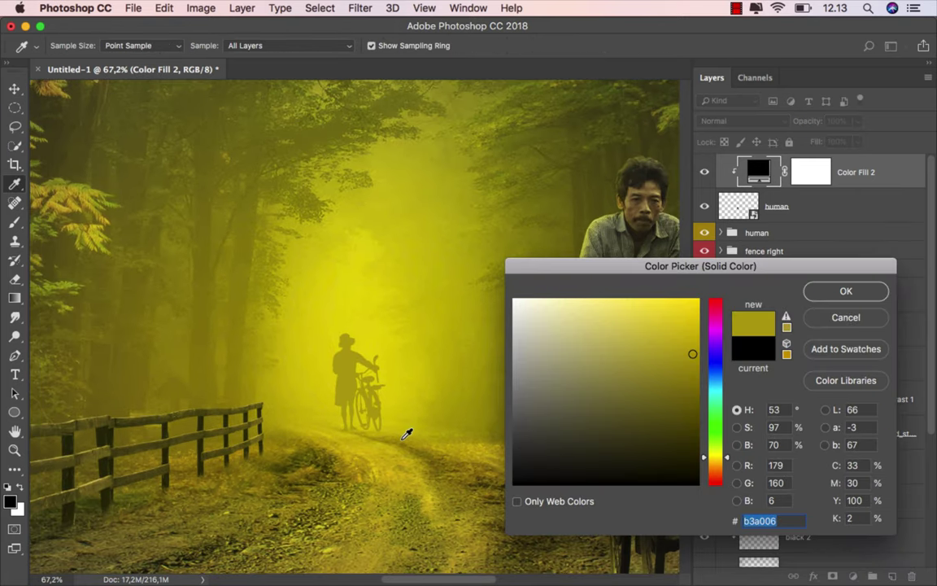
click(400, 441)
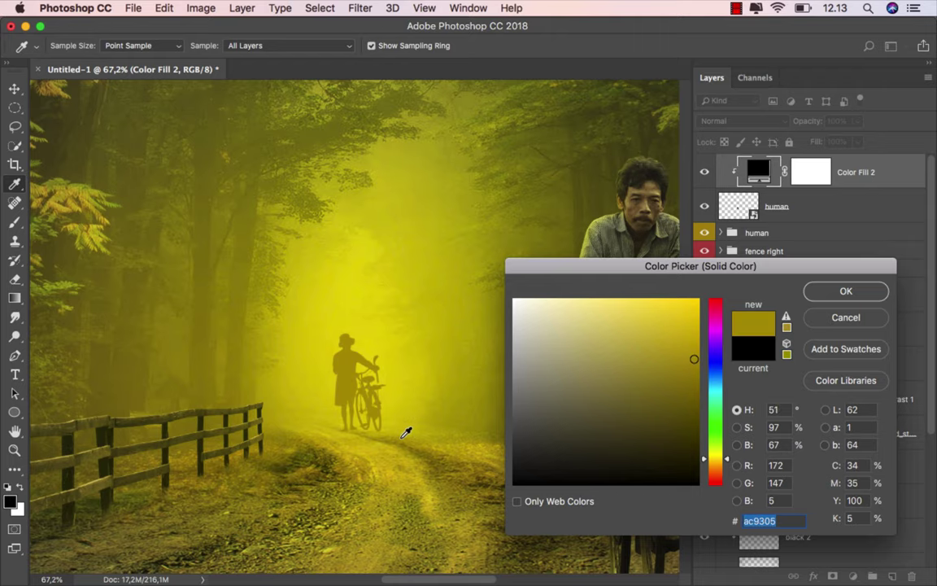
click(827, 293)
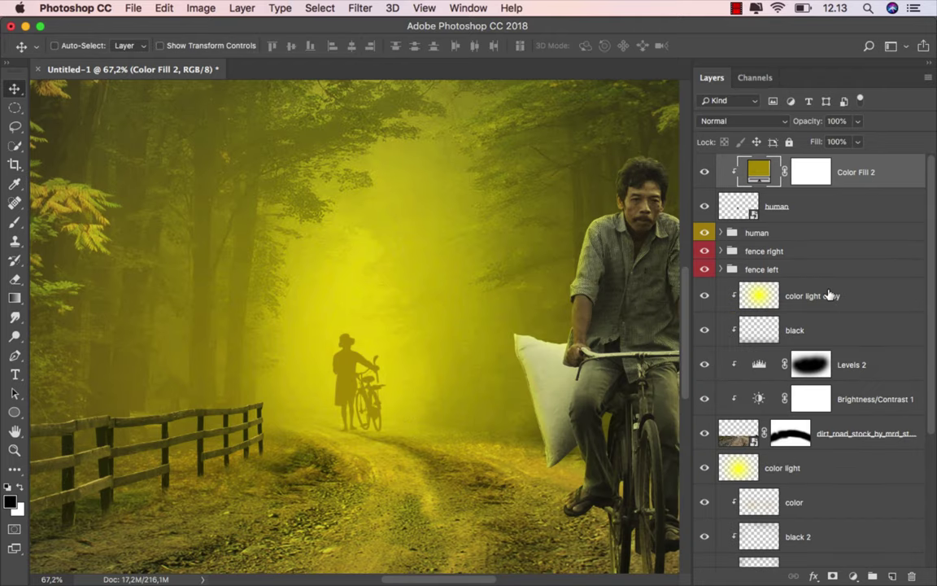
- Lower the colour fill's Fill to about 89% and reselect the human layer
scroll(342, 427, up, 3)
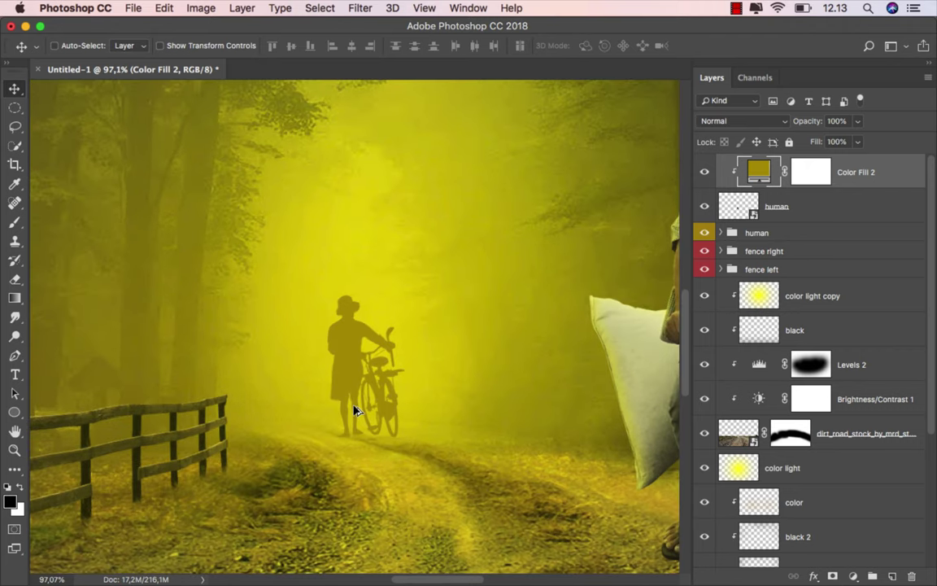
click(857, 143)
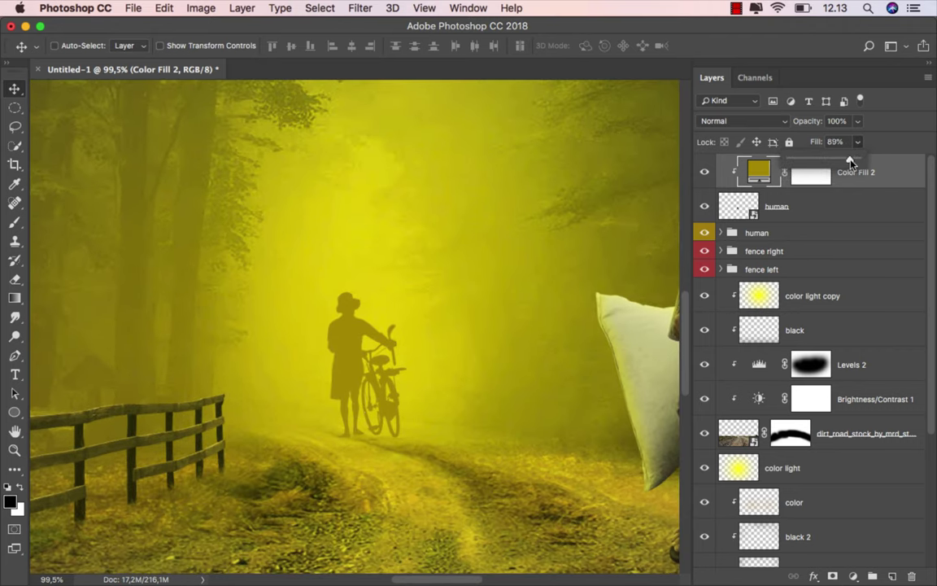
drag(850, 163, 849, 163)
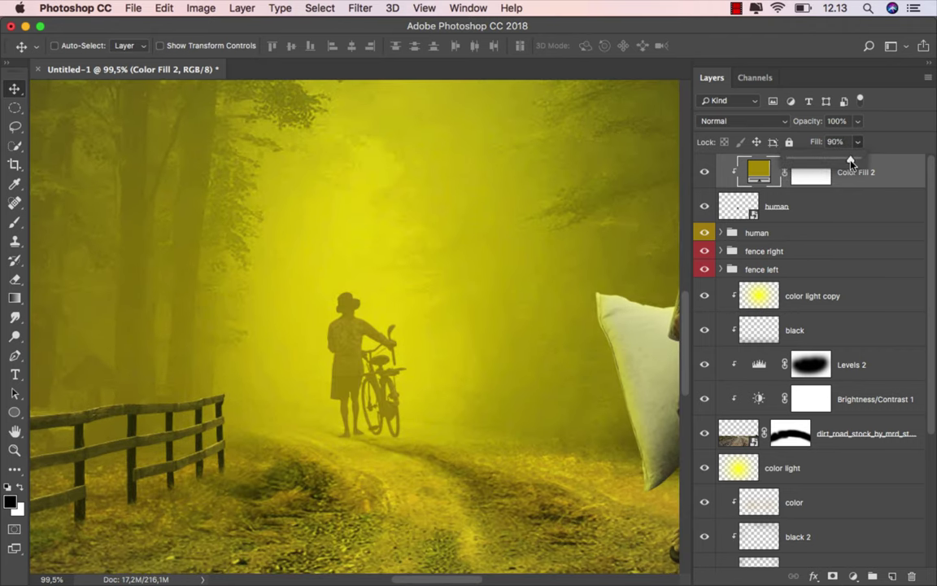
click(840, 203)
- Add a layer mask to 'human' and pick a smaller 1100 cloud brush from the Effects set
click(833, 575)
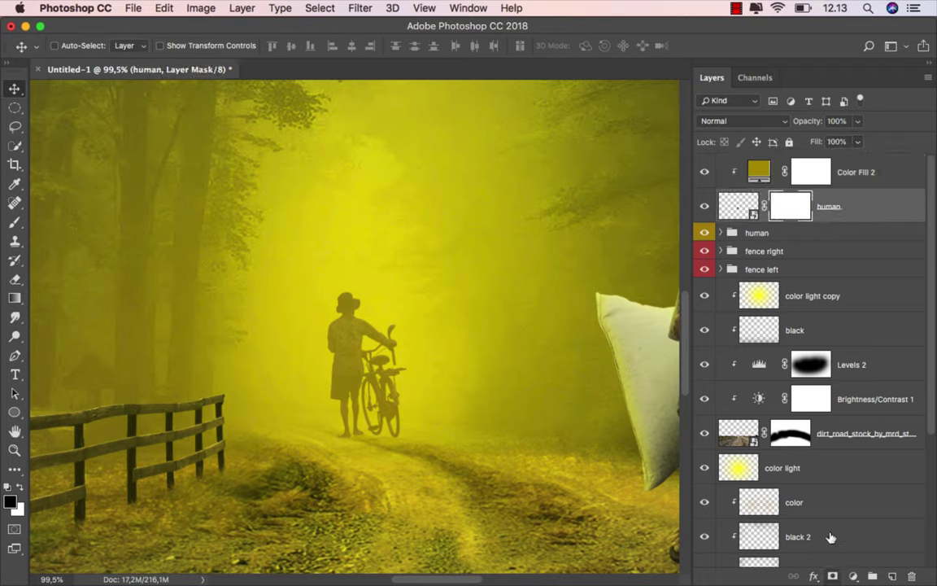
right_click(16, 223)
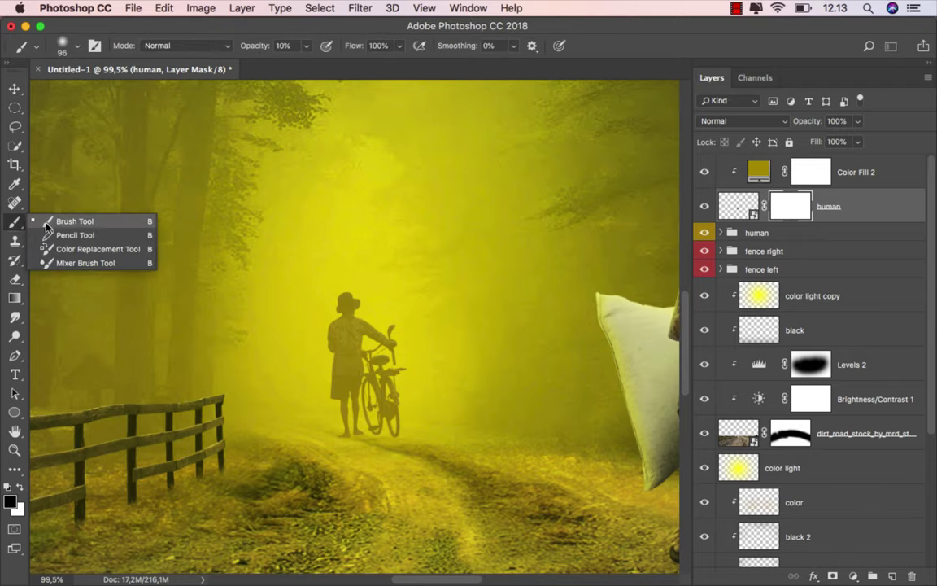
click(65, 215)
scroll(393, 390, up, 2)
right_click(455, 352)
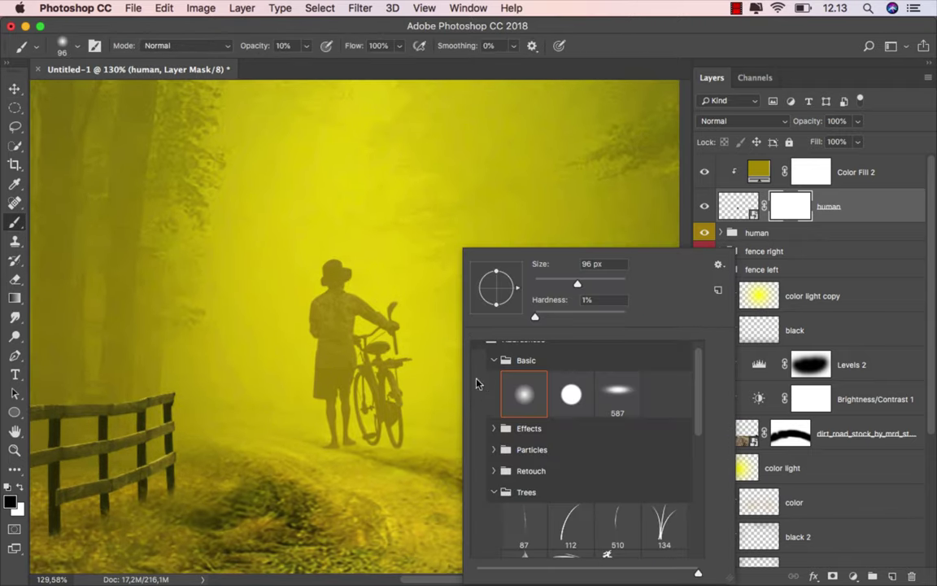
click(500, 431)
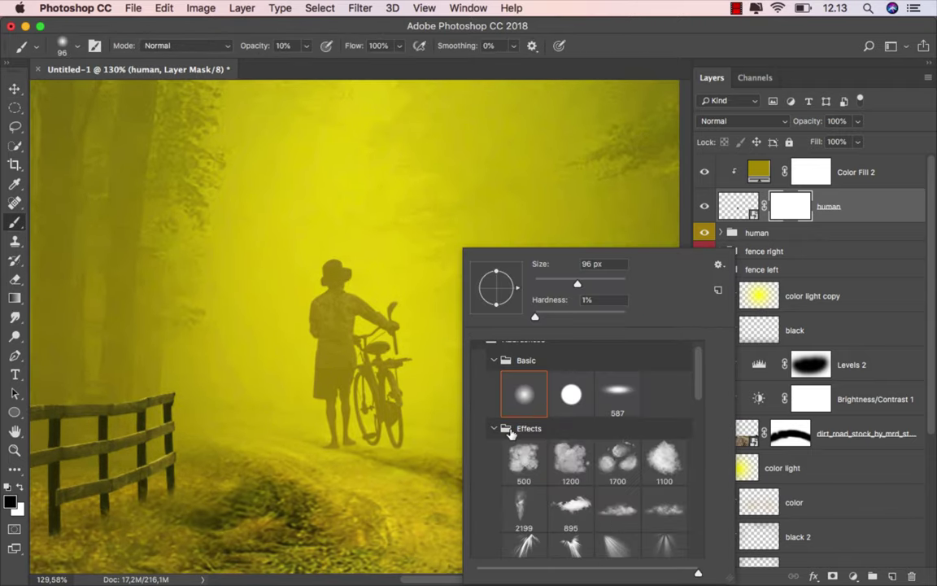
click(661, 459)
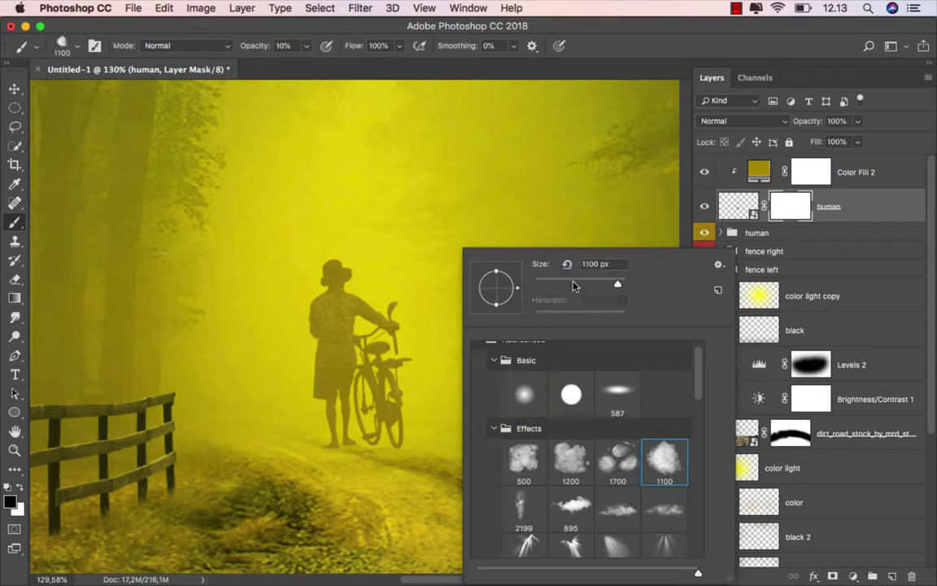
drag(573, 284, 570, 284)
double_click(667, 474)
scroll(409, 429, up, 1)
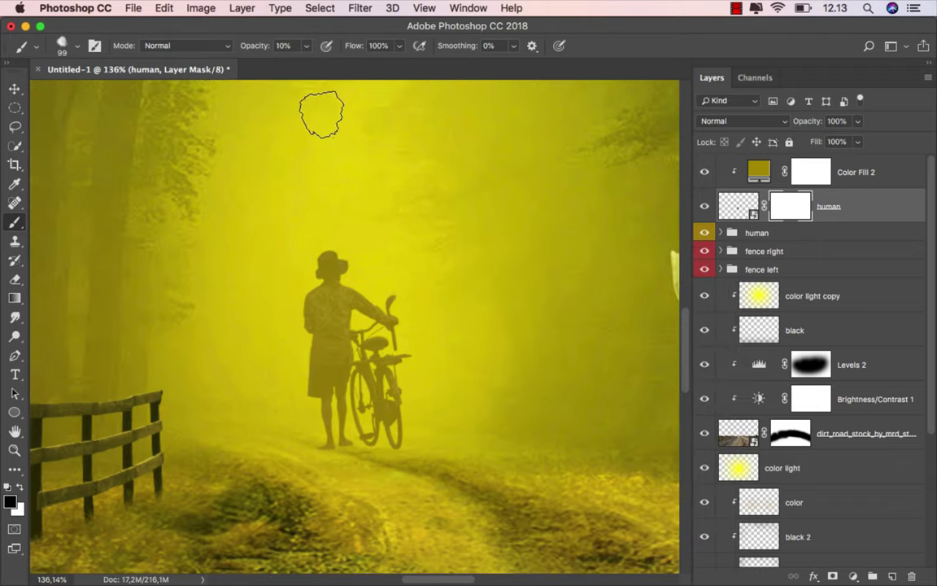
- Paint the mask at 38% opacity so the figure's feet and lower bicycle wheel fade into fog
click(306, 46)
drag(320, 70, 325, 63)
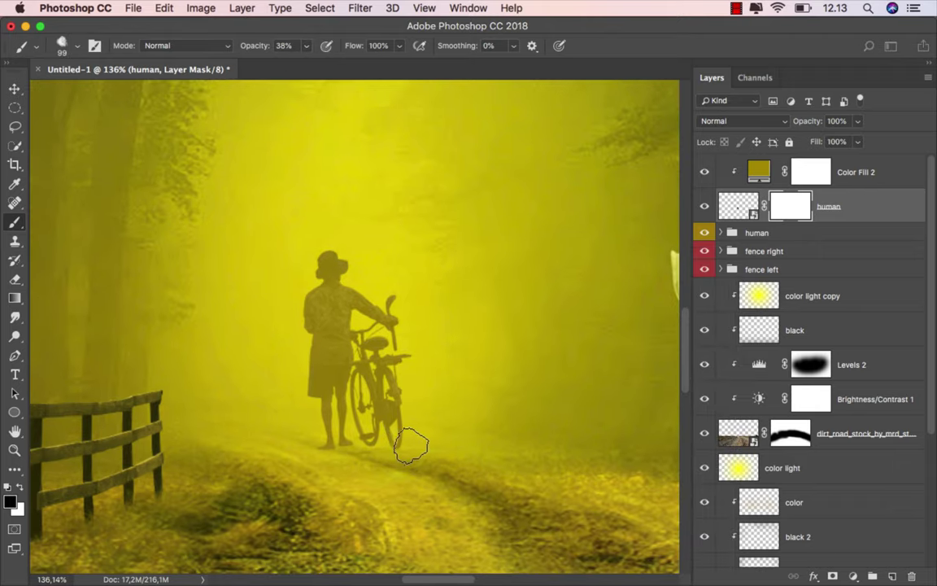
mouse_move(398, 431)
mouse_down()
mouse_move(381, 458)
mouse_move(362, 458)
mouse_up()
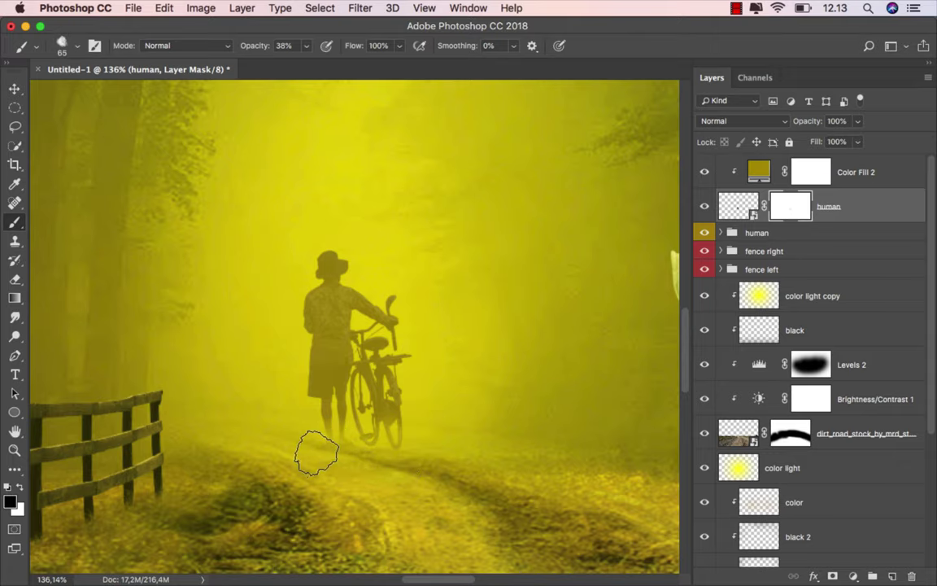
scroll(435, 418, down, 3)
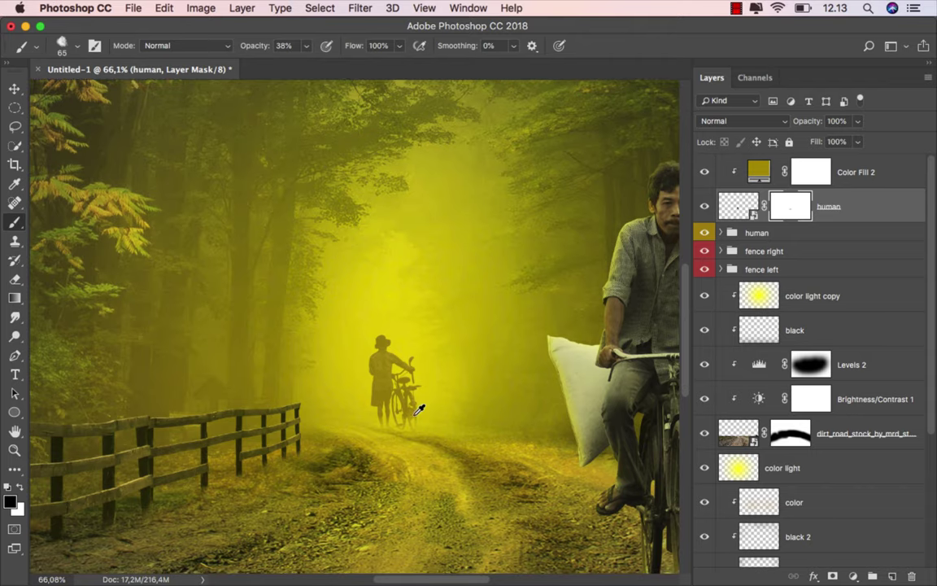
scroll(418, 408, up, 2)
mouse_move(411, 428)
mouse_down()
mouse_move(363, 429)
mouse_move(425, 404)
mouse_up()
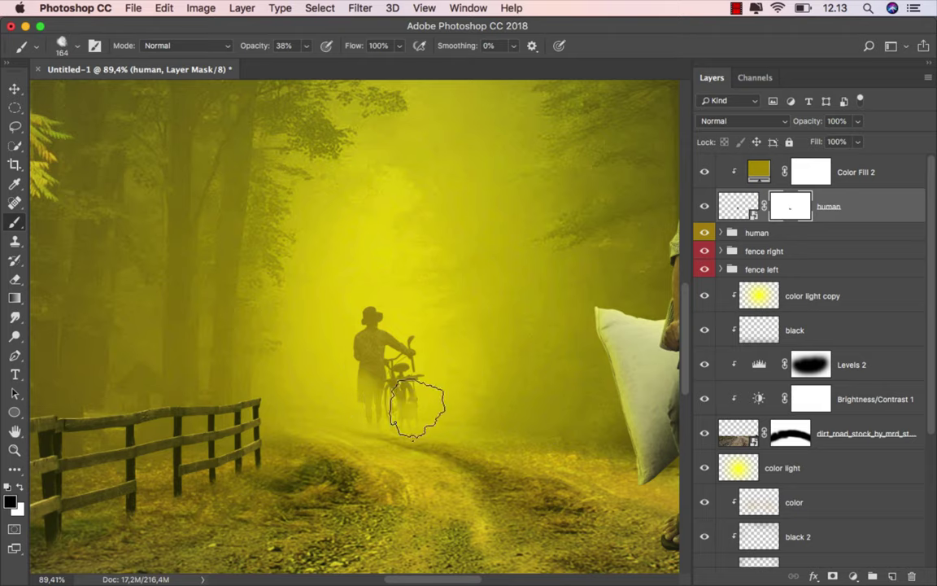
mouse_move(403, 404)
mouse_down()
mouse_move(418, 447)
mouse_move(373, 426)
mouse_move(427, 402)
mouse_move(400, 393)
mouse_up()
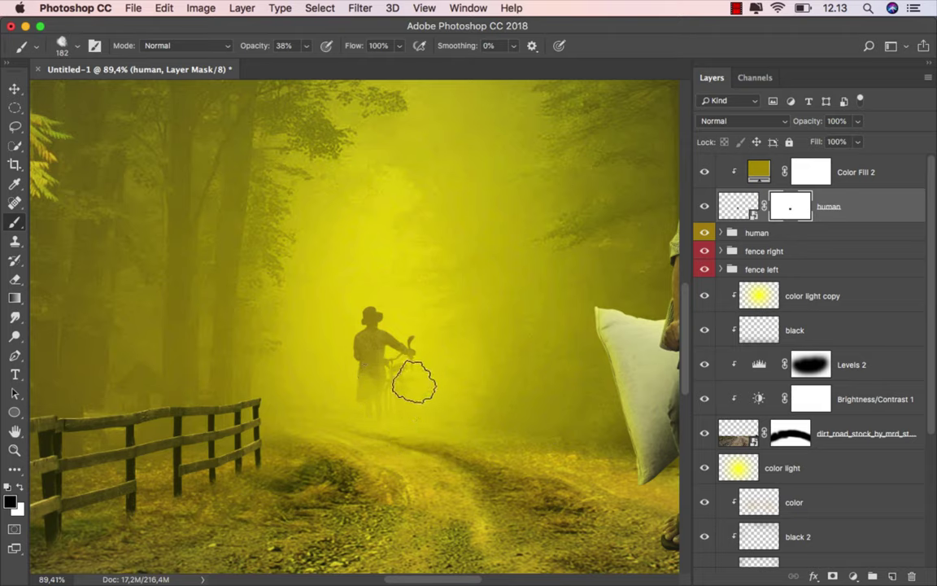
scroll(446, 378, down, 3)
scroll(452, 374, up, 3)
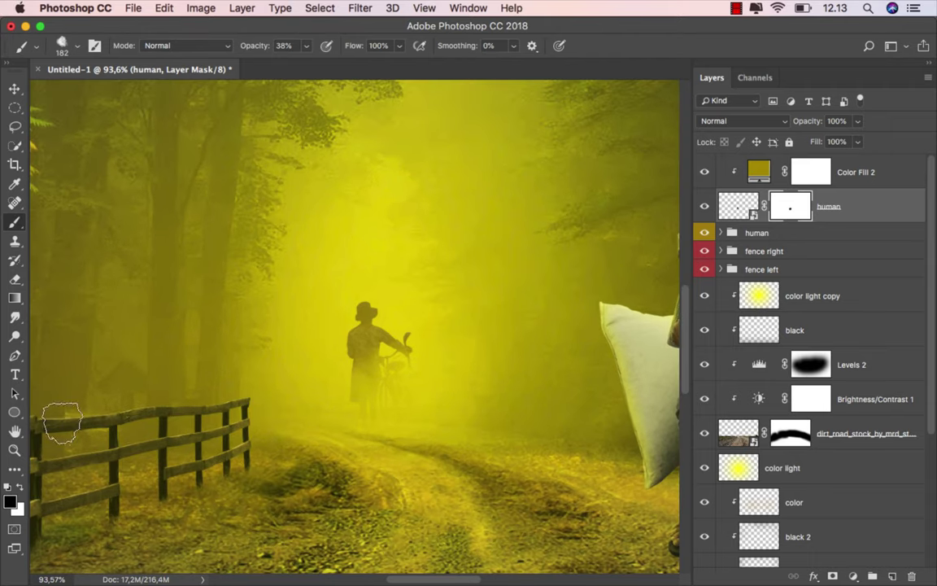
scroll(291, 415, up, 1)
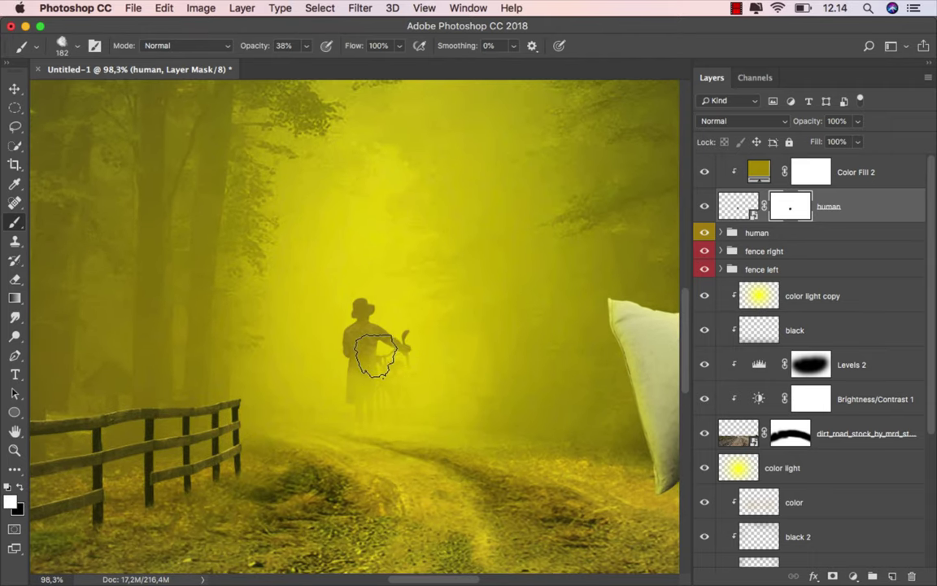
- Lightly repaint the mask at 13% opacity with a ~90 px brush around legs and wheel
click(306, 45)
drag(295, 65, 287, 65)
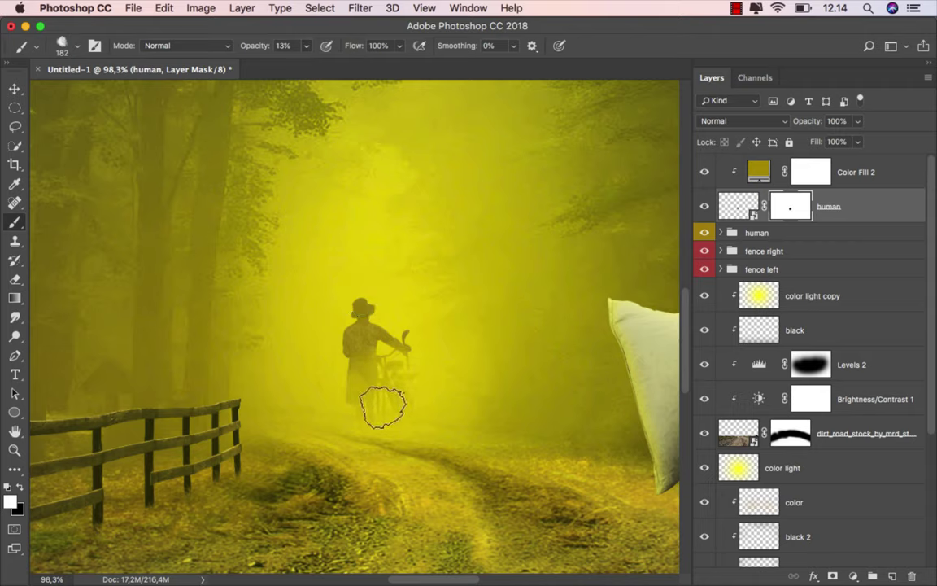
mouse_move(376, 407)
mouse_down()
mouse_move(394, 410)
mouse_move(397, 397)
mouse_up()
drag(453, 379, 414, 393)
scroll(403, 392, up, 1)
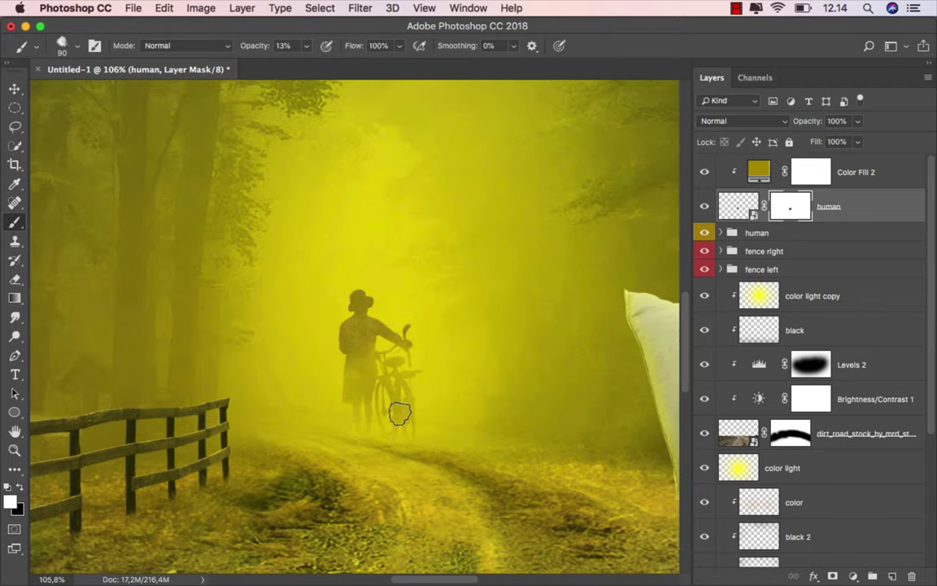
mouse_move(447, 341)
mouse_down()
mouse_move(431, 413)
mouse_move(366, 413)
mouse_up()
scroll(391, 394, down, 3)
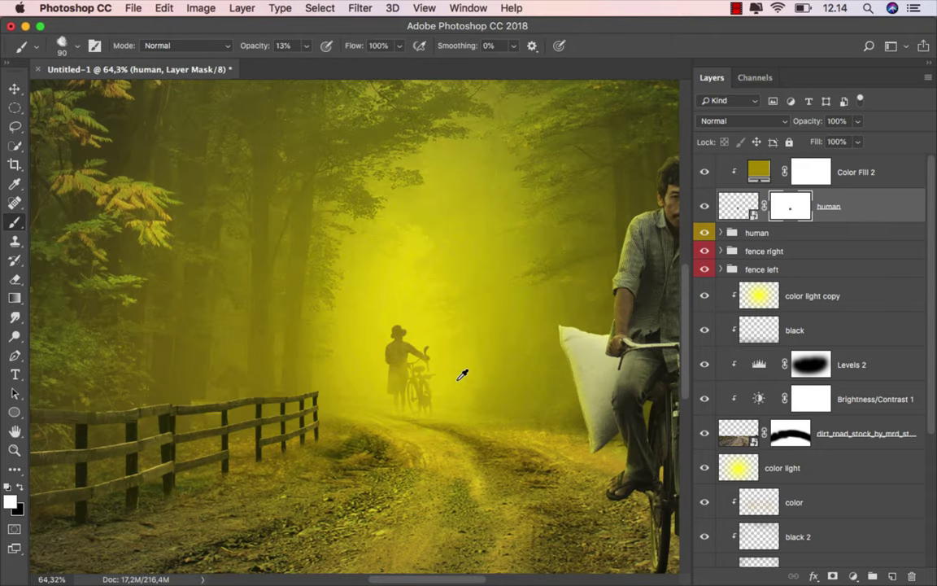
scroll(439, 376, up, 3)
drag(416, 381, 411, 396)
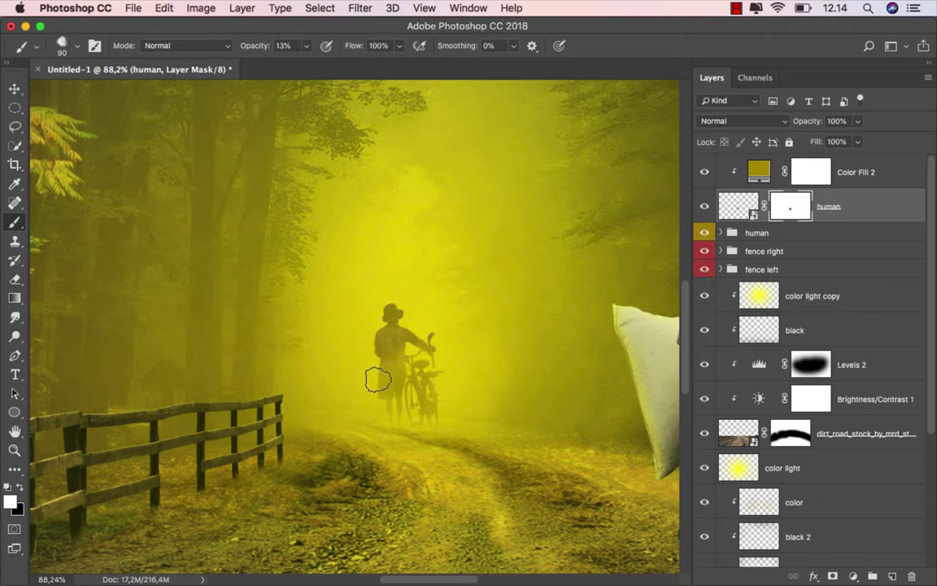
scroll(456, 357, down, 1)
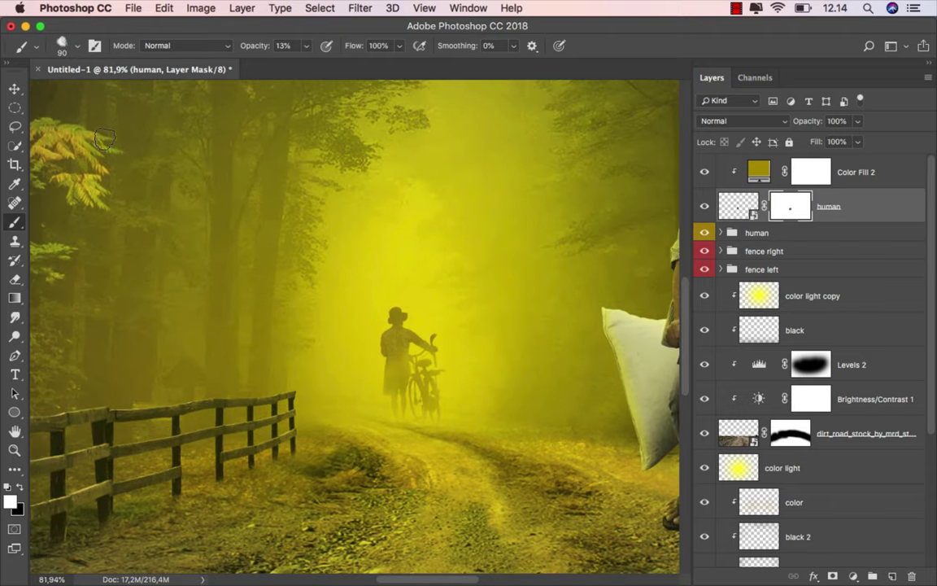
click(15, 88)
- Nudge the distant figure with bicycle slightly left on the road
scroll(443, 388, up, 1)
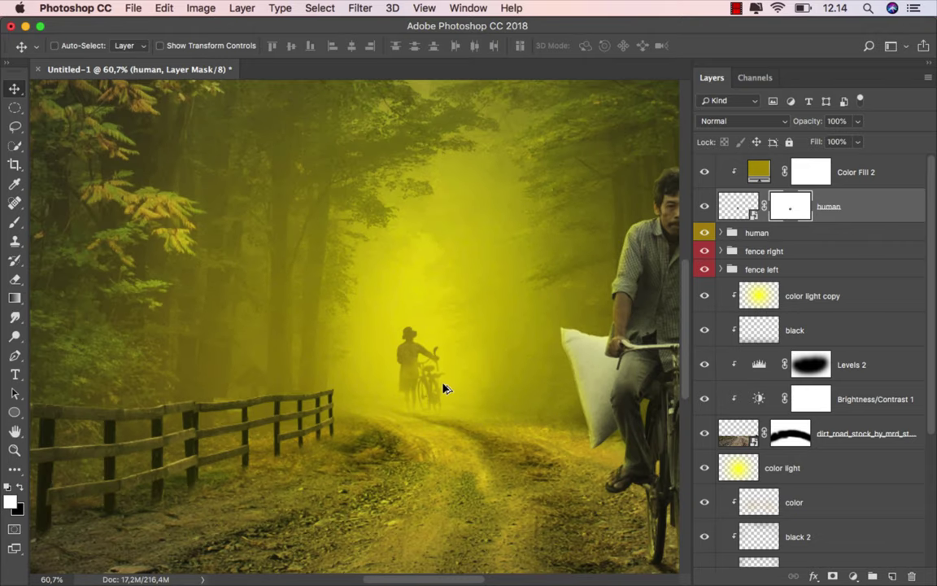
scroll(443, 387, up, 1)
scroll(443, 387, up, 2)
mouse_move(429, 382)
mouse_down()
mouse_move(394, 385)
mouse_move(402, 392)
mouse_up()
scroll(422, 391, down, 8)
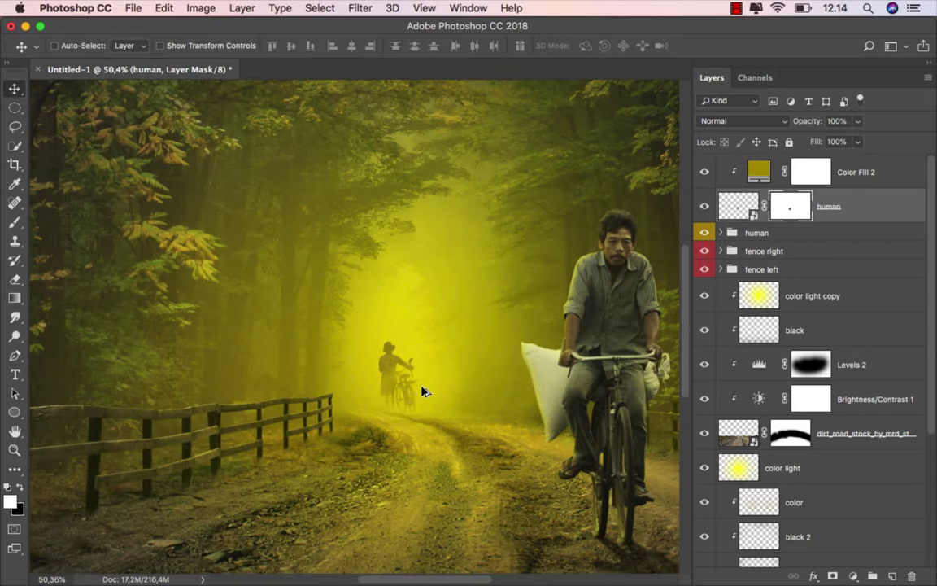
scroll(423, 391, down, 3)
scroll(422, 391, down, 3)
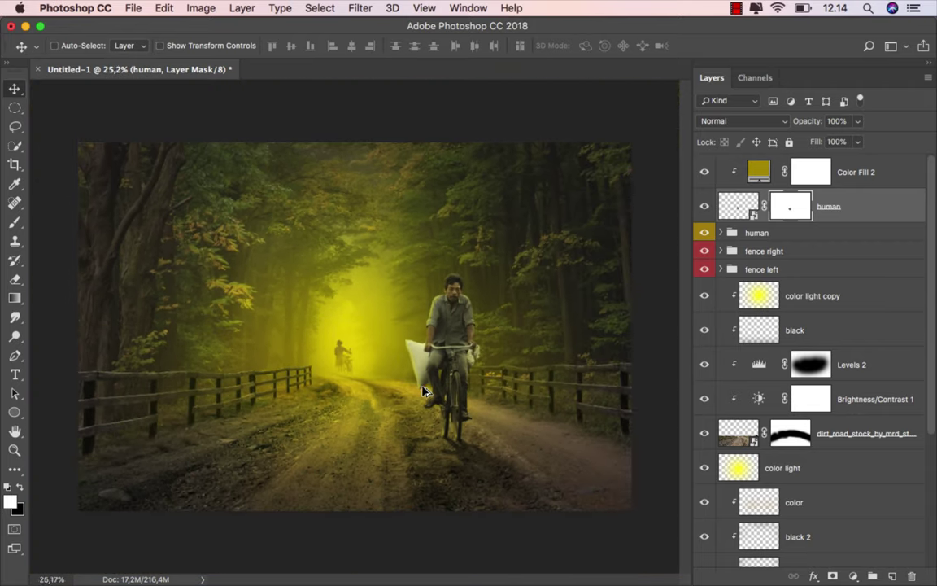
scroll(366, 365, up, 1)
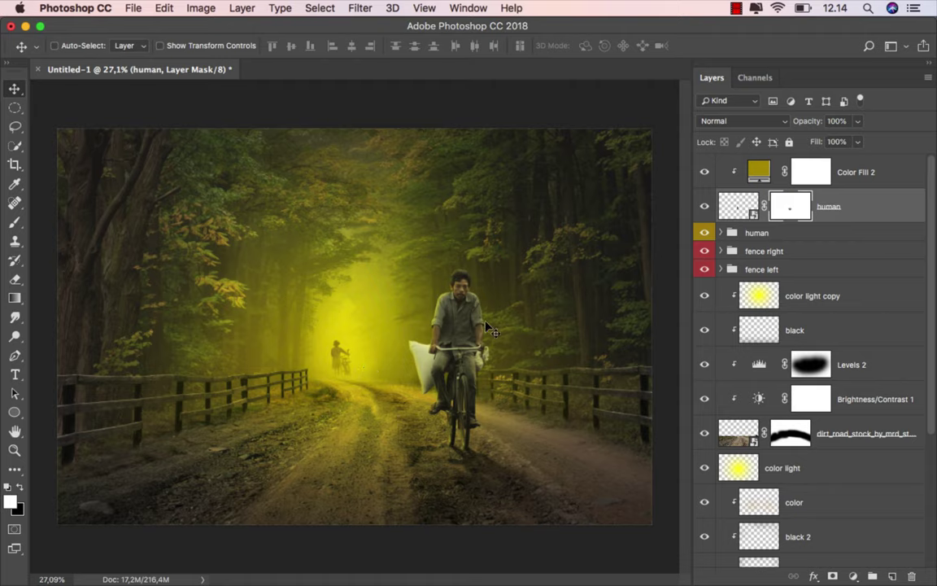
- Select the Color Fill 2 layer and bring up the new fill or adjustment layer list
click(753, 195)
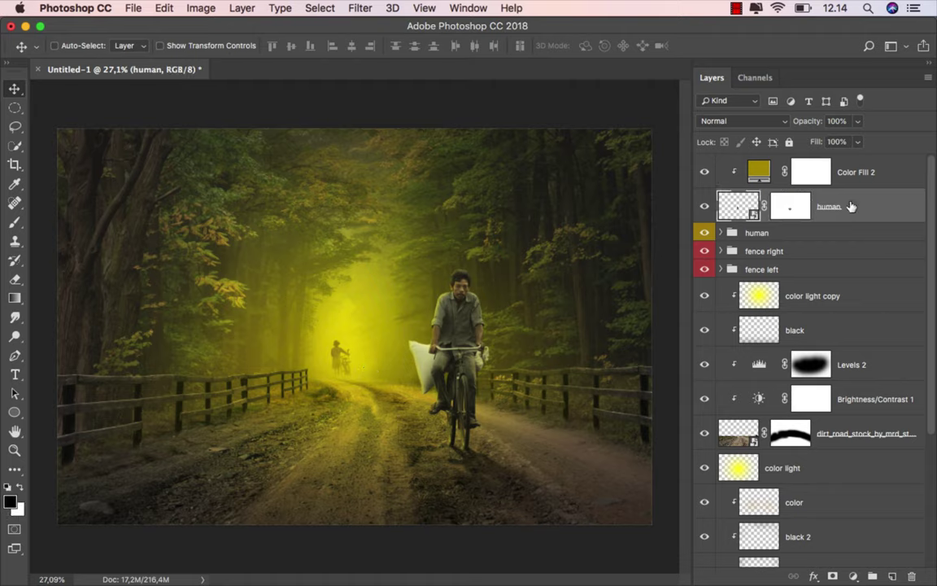
click(882, 171)
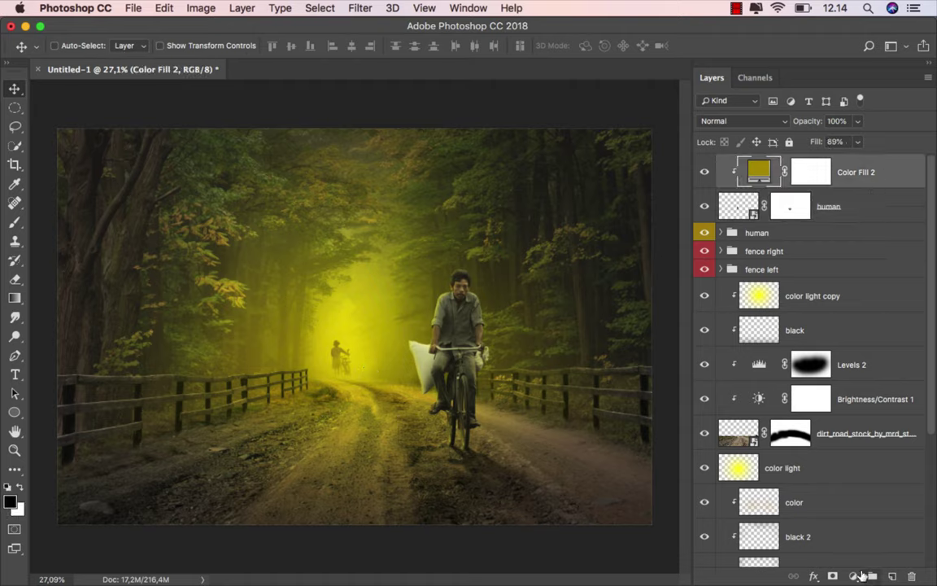
click(852, 576)
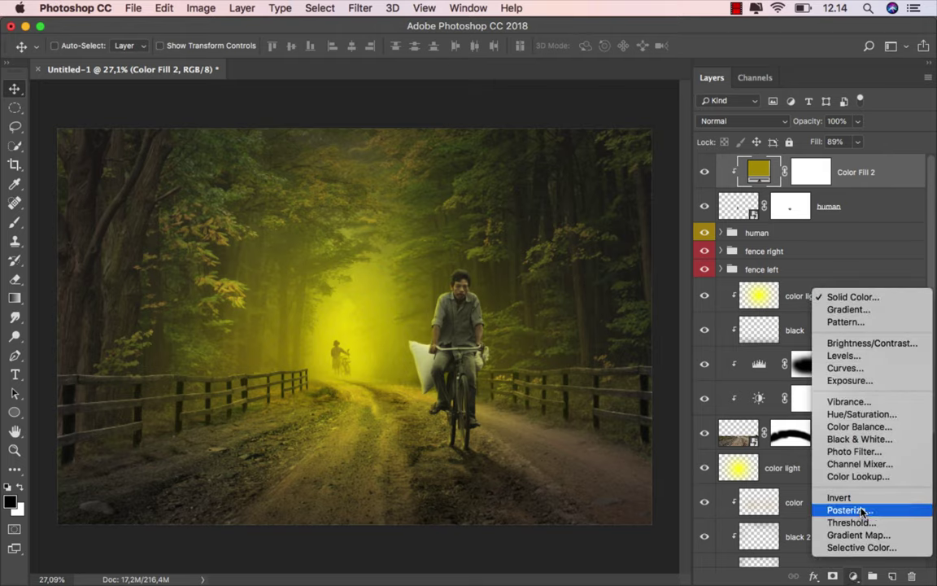
- Add a Curves adjustment with contrast points near 64/62 and 191/207
click(890, 370)
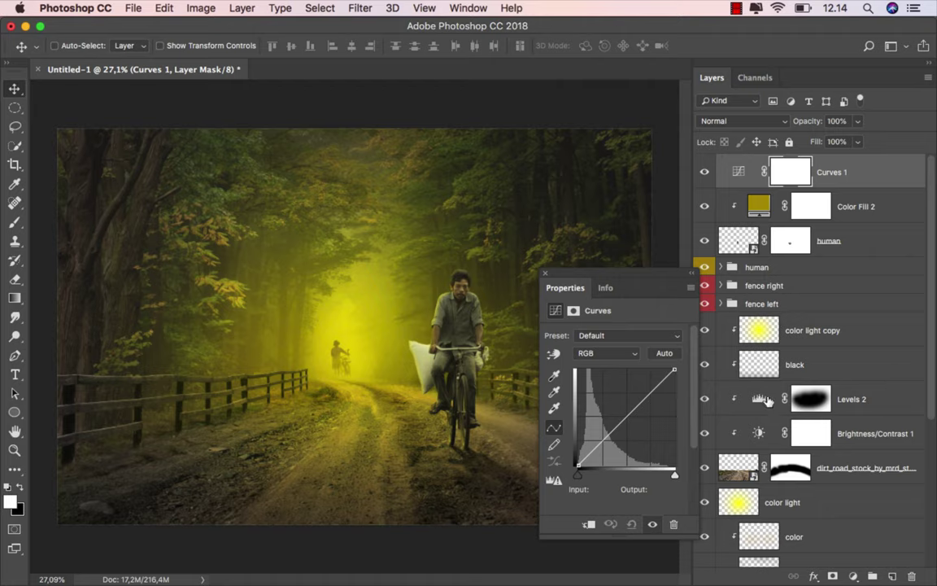
click(649, 392)
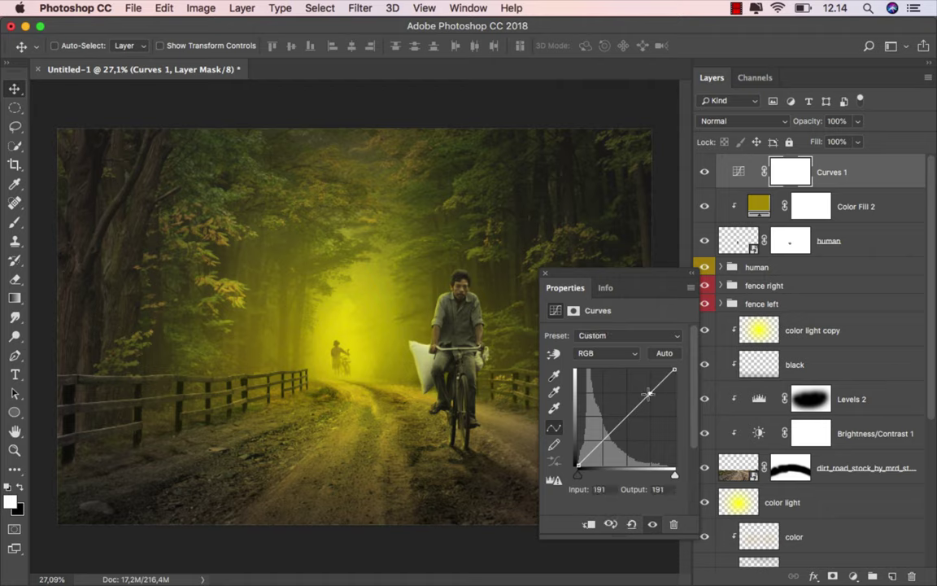
click(625, 417)
click(602, 441)
drag(577, 466, 577, 461)
click(626, 416)
drag(650, 393, 627, 416)
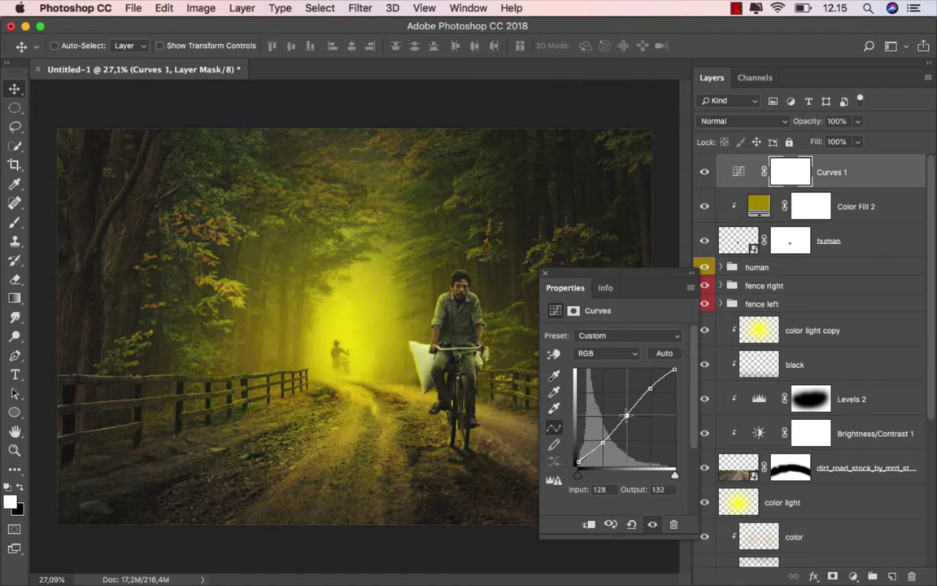
drag(603, 440, 603, 442)
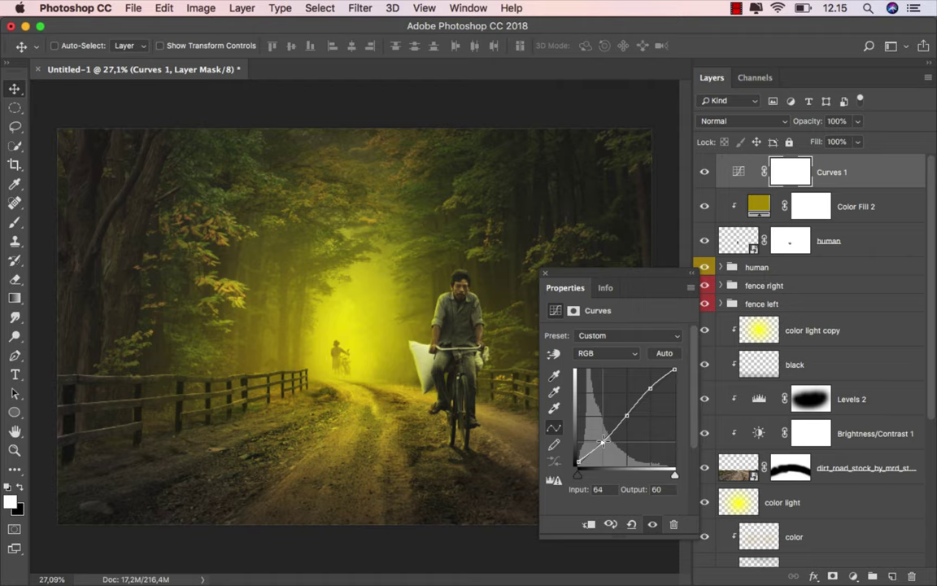
- Brighten the highlight point and raise the black point to 29, then compare Curves 1 off and on
click(649, 388)
drag(649, 388, 649, 388)
mouse_move(576, 463)
mouse_down()
mouse_move(577, 453)
mouse_move(575, 460)
mouse_up()
click(545, 277)
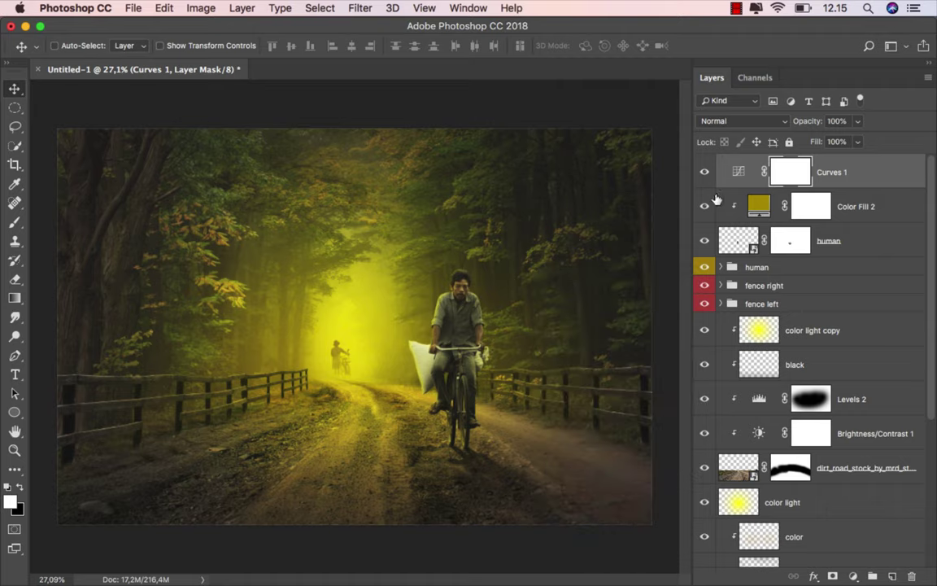
click(705, 172)
click(704, 172)
click(739, 171)
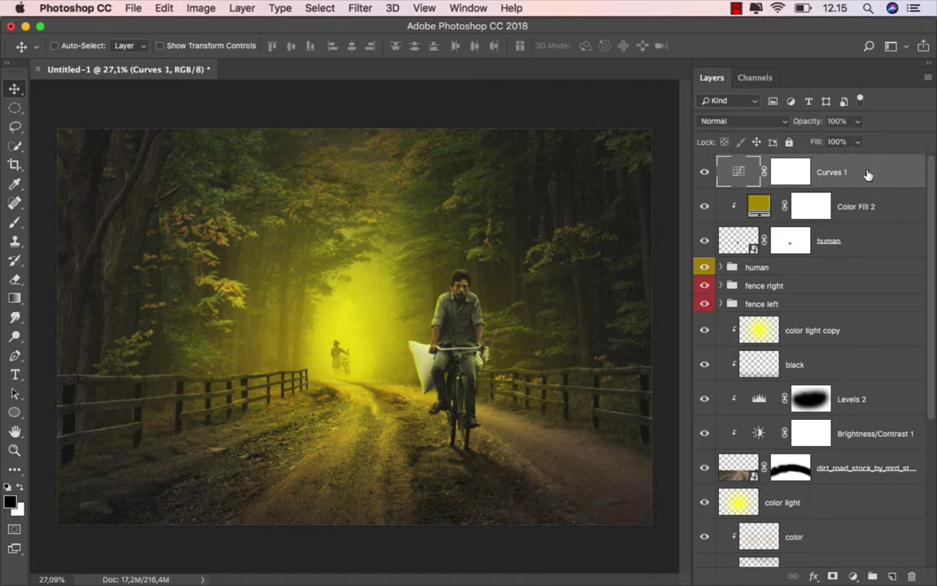
- Add a Color Balance adjustment with midtones at -10, -5, +5
click(852, 575)
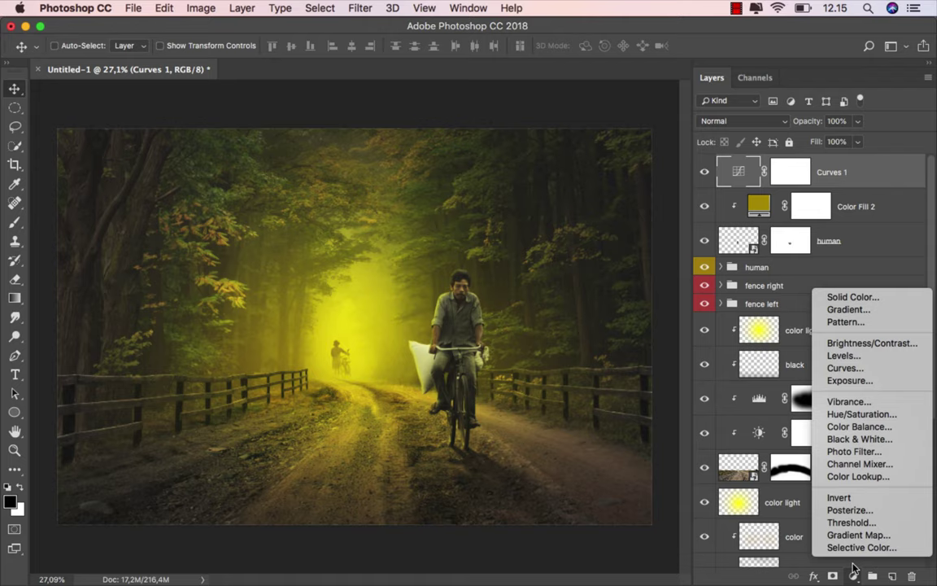
click(884, 436)
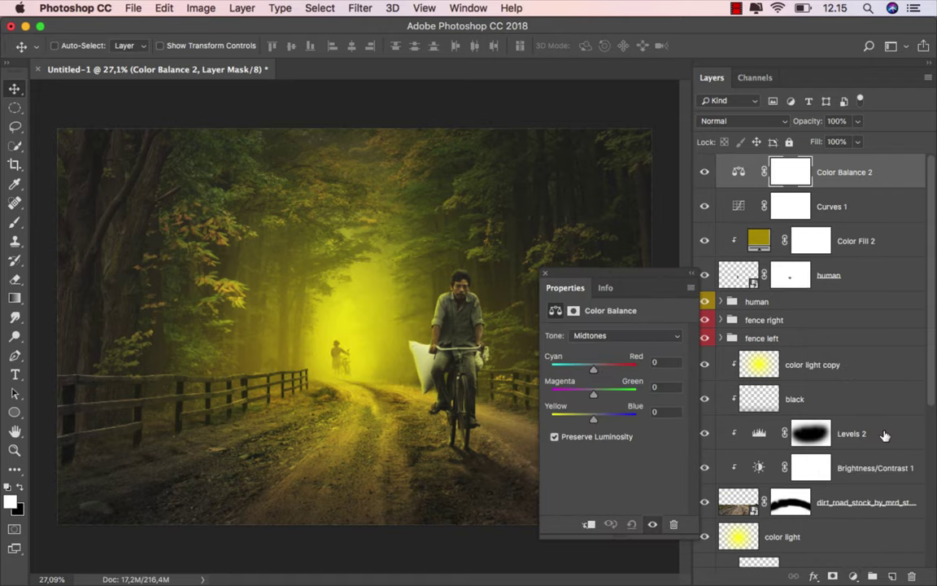
click(612, 336)
drag(595, 371, 590, 372)
drag(594, 397, 591, 397)
drag(594, 417, 598, 418)
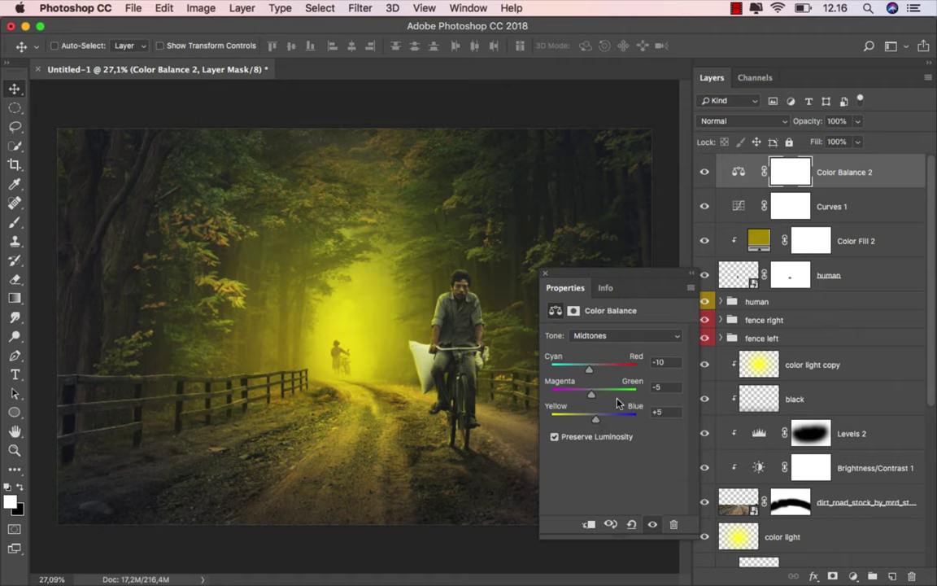
click(706, 173)
click(706, 172)
- Set Color Balance highlights to 0, +7, -7 and compare with the layer hidden and shown
click(617, 340)
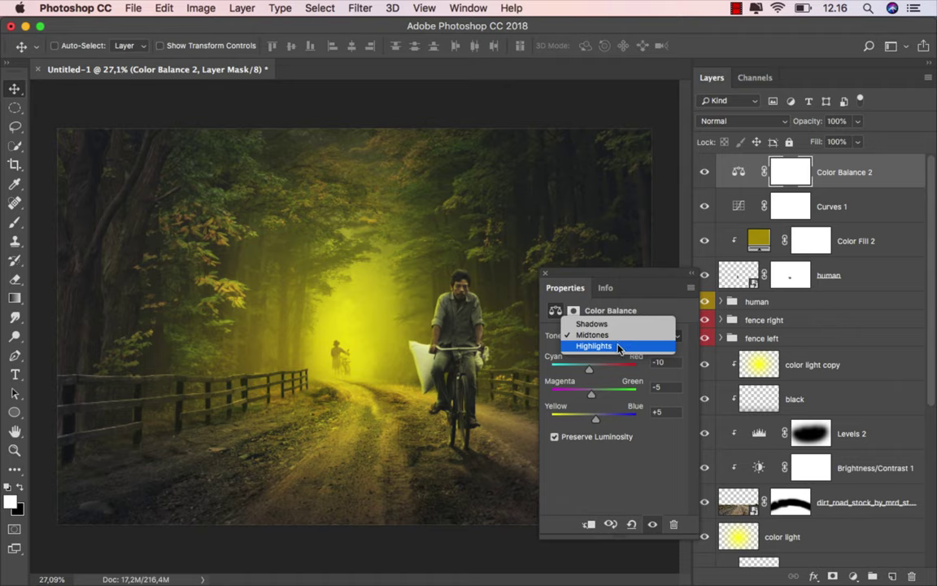
click(618, 348)
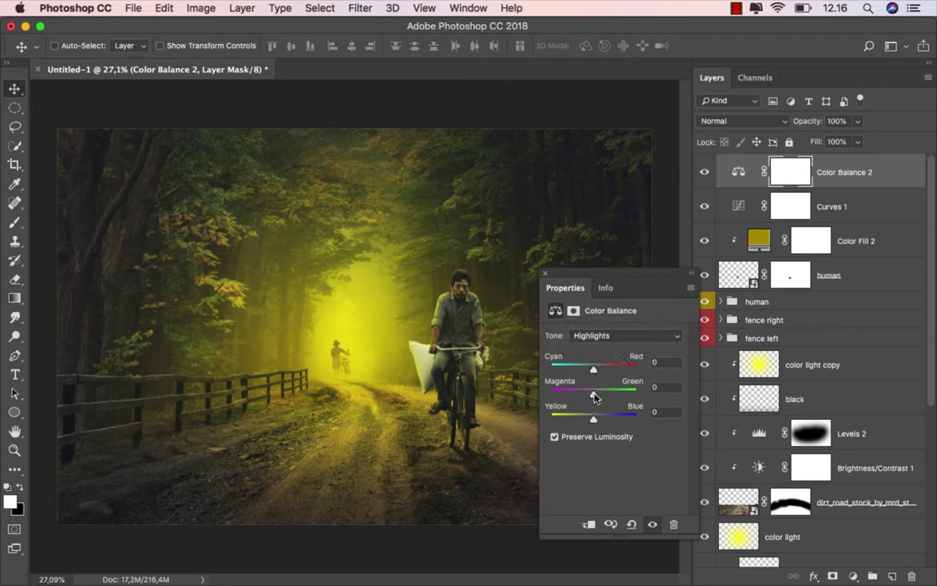
drag(593, 397, 590, 418)
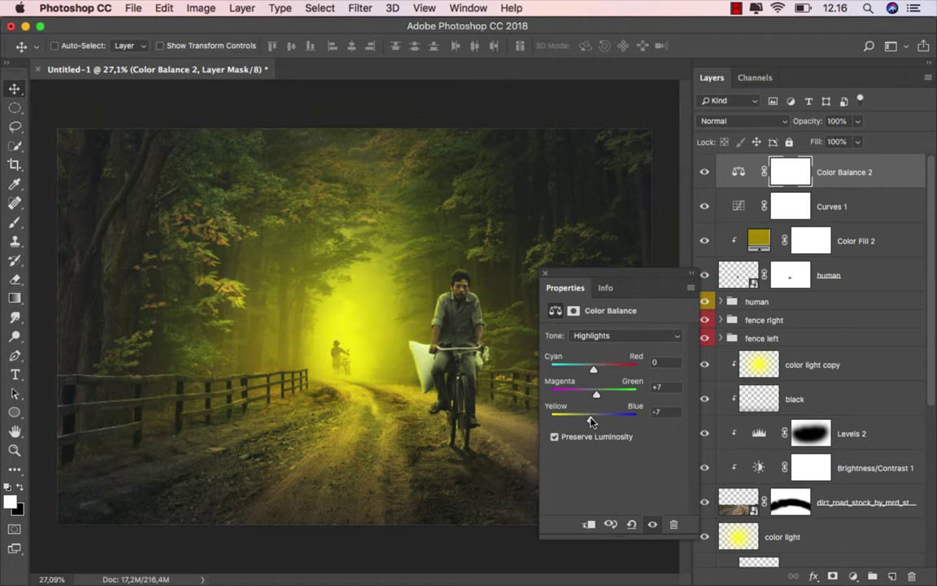
click(545, 273)
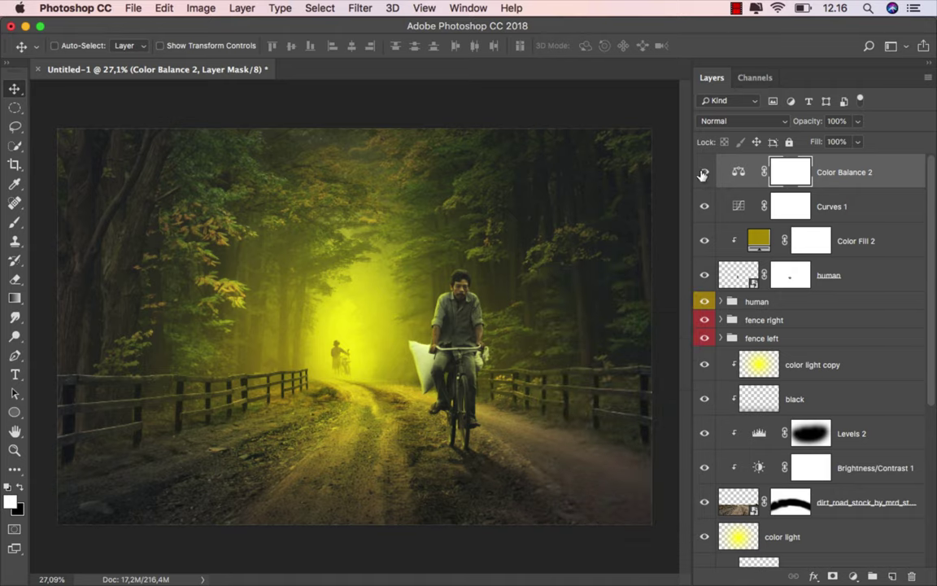
click(702, 172)
click(701, 174)
click(699, 174)
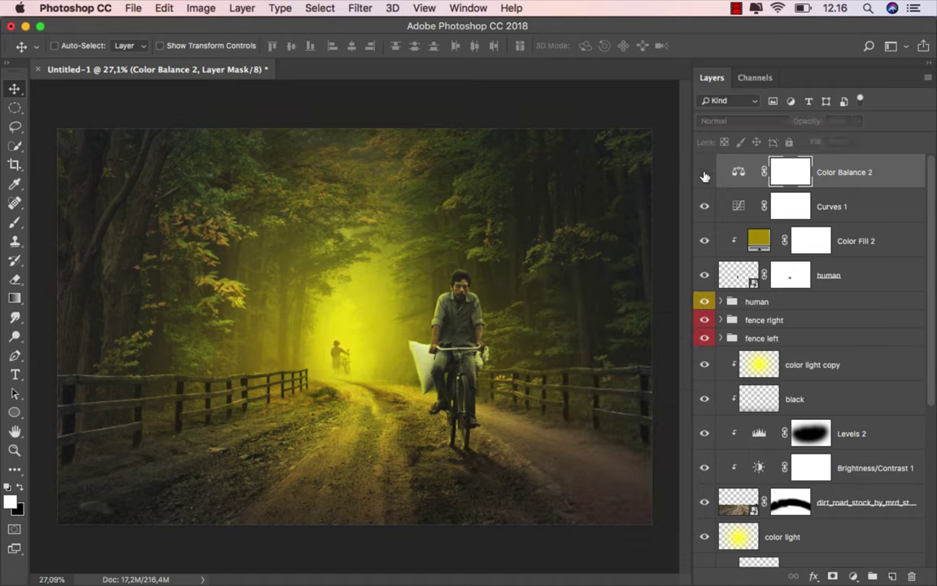
click(705, 175)
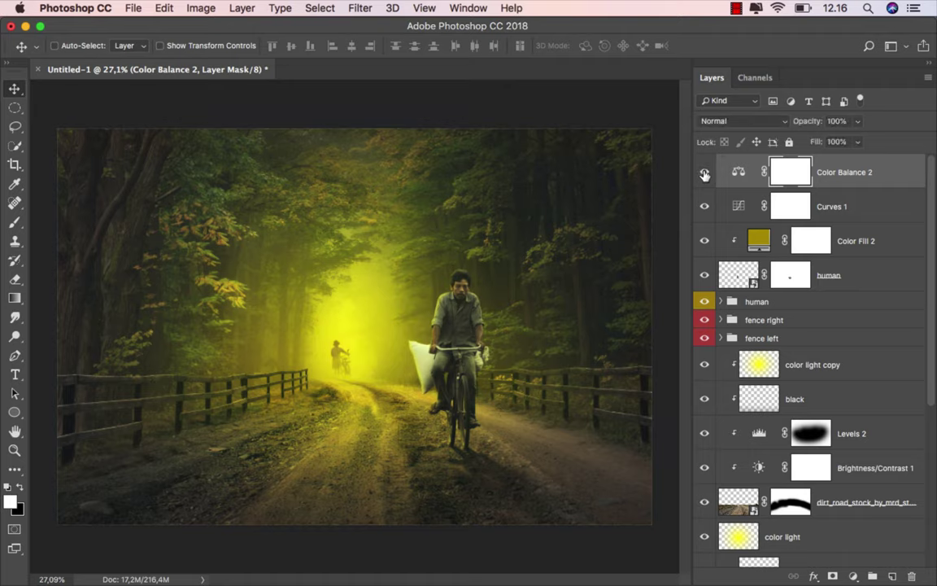
- Reopen Color Balance 2 to review the highlight values, then toggle it to compare
double_click(737, 173)
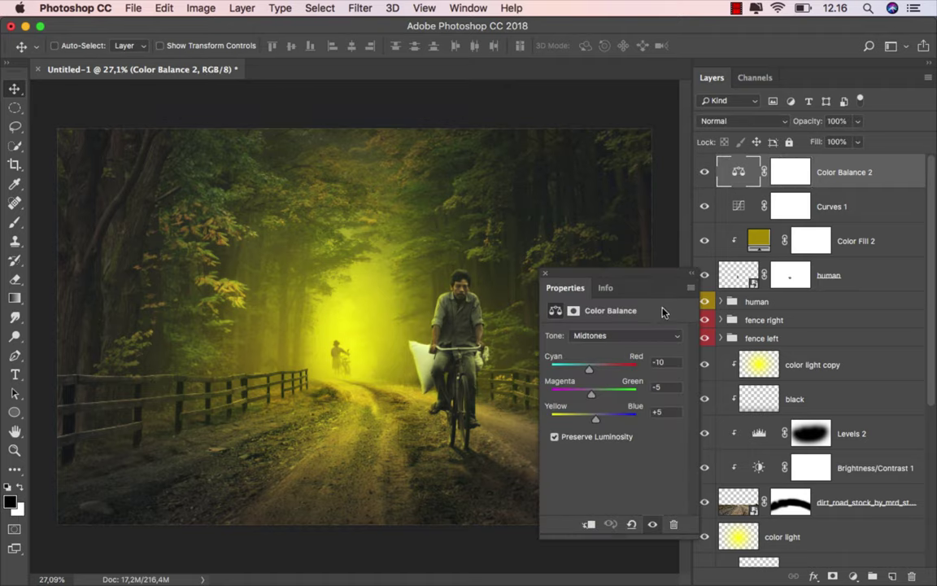
click(638, 335)
click(601, 347)
click(545, 274)
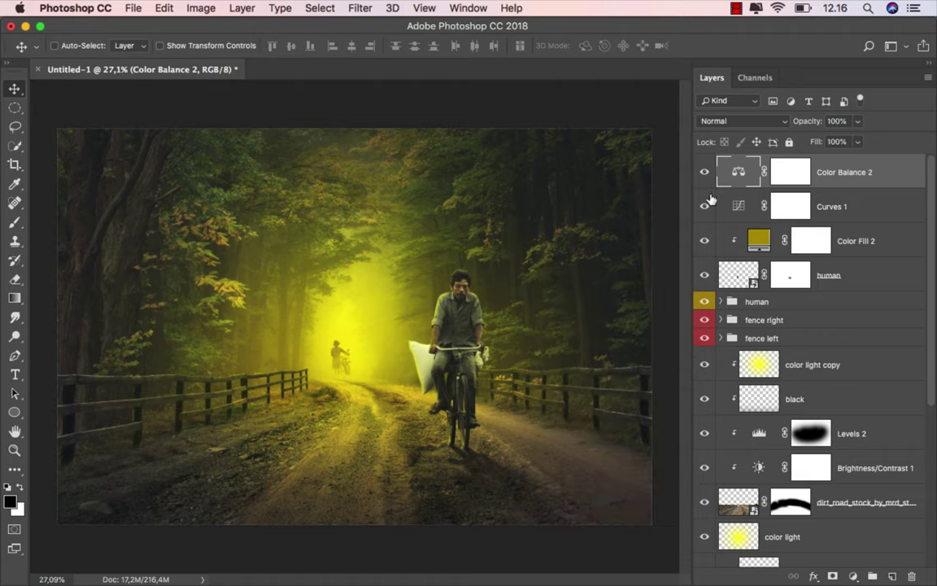
click(704, 172)
- Save the composite as JPEG 'ok' at maximum quality 12
click(133, 9)
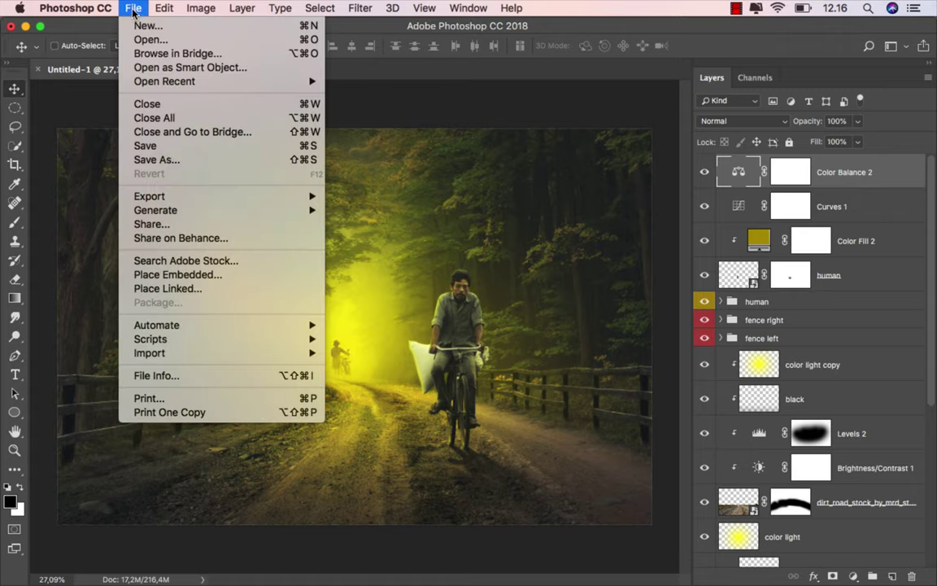
click(218, 160)
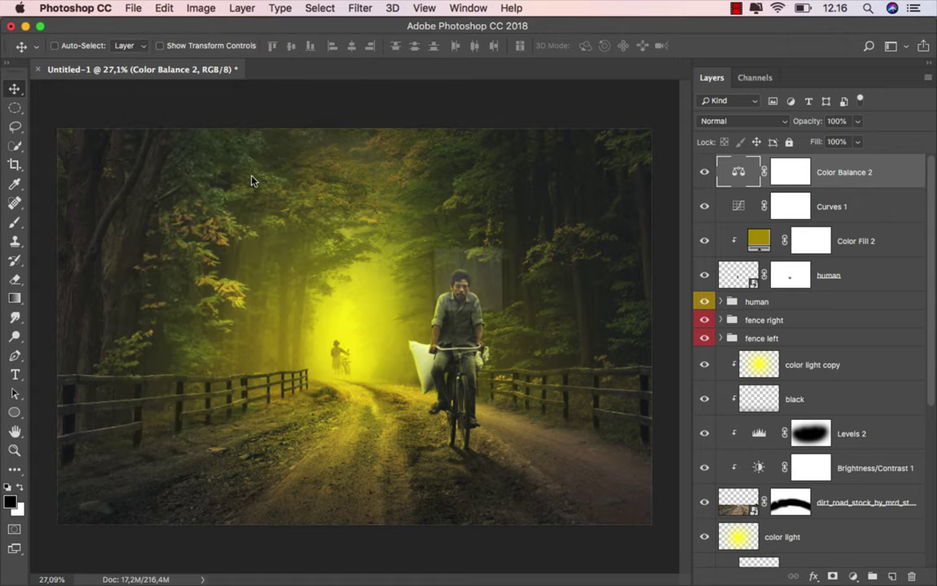
text(ok)
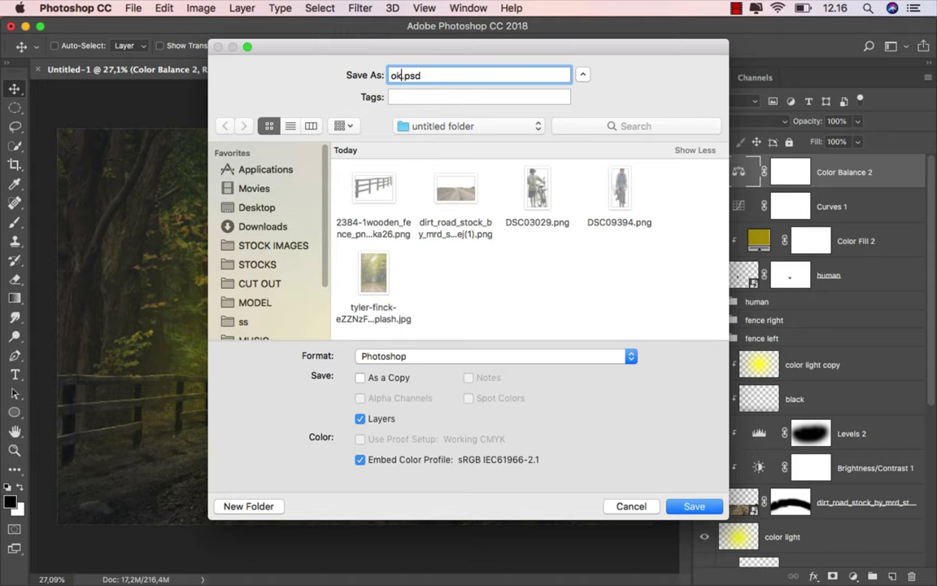
click(420, 355)
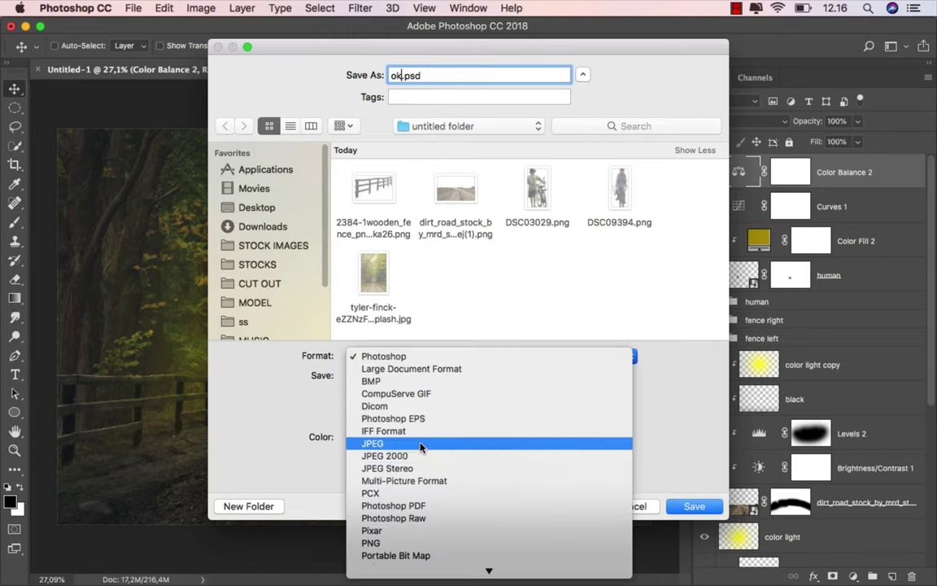
click(421, 445)
click(690, 506)
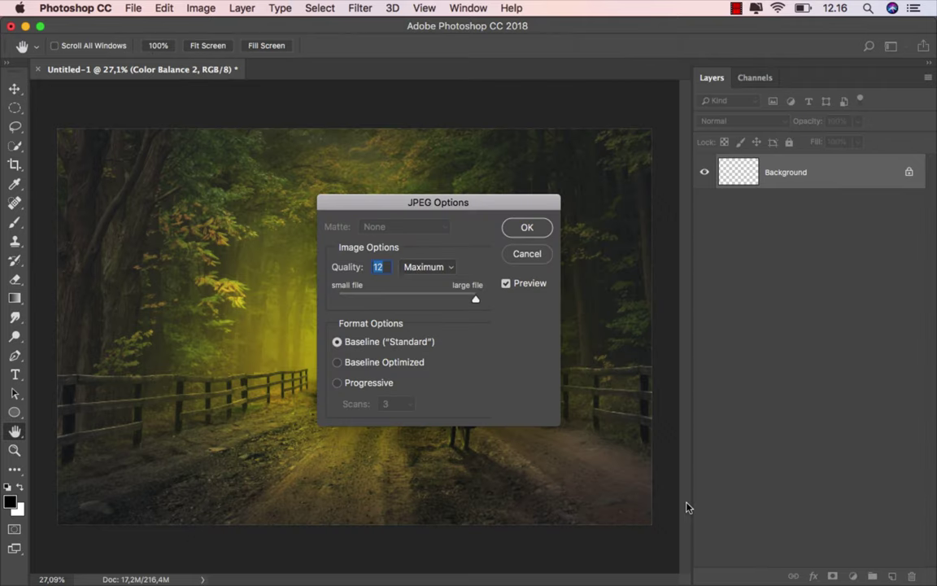
click(526, 228)
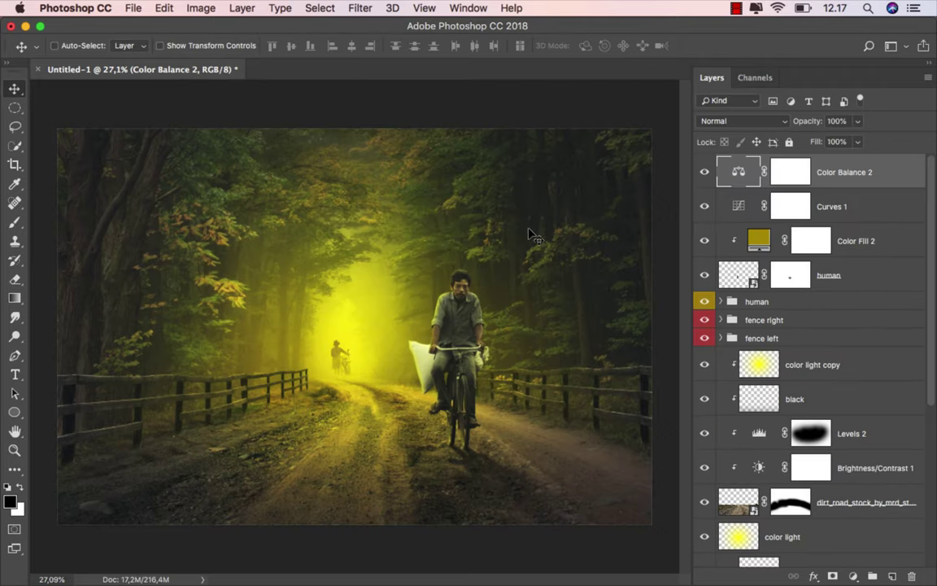
- Preview ok.jpg from the untitled folder in Finder's Quick Look
click(366, 561)
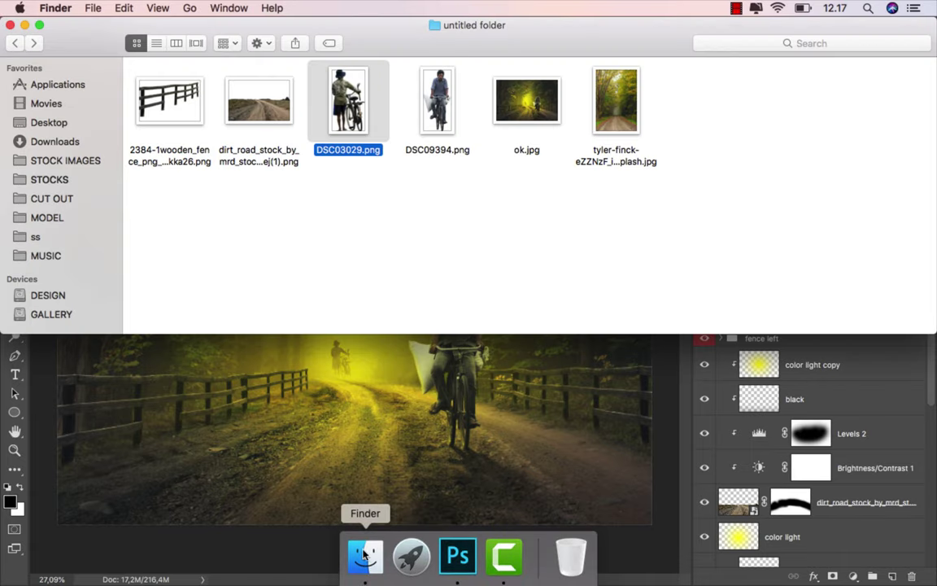
click(498, 253)
click(536, 112)
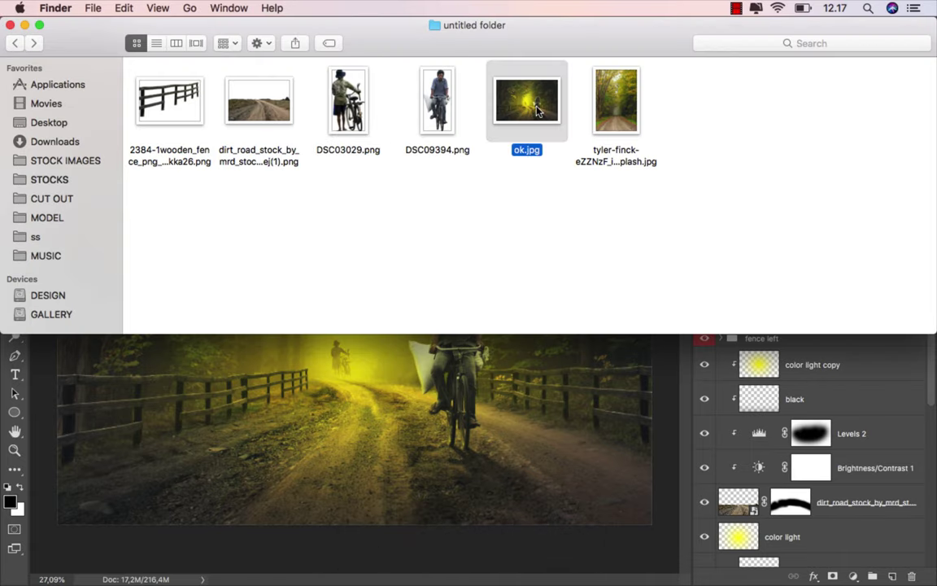
key(space)
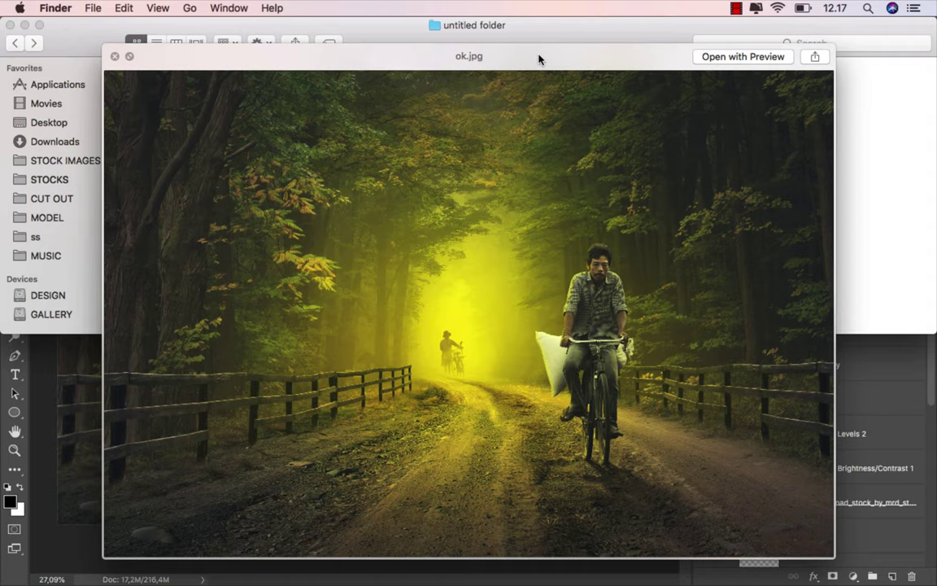
drag(540, 59, 520, 57)
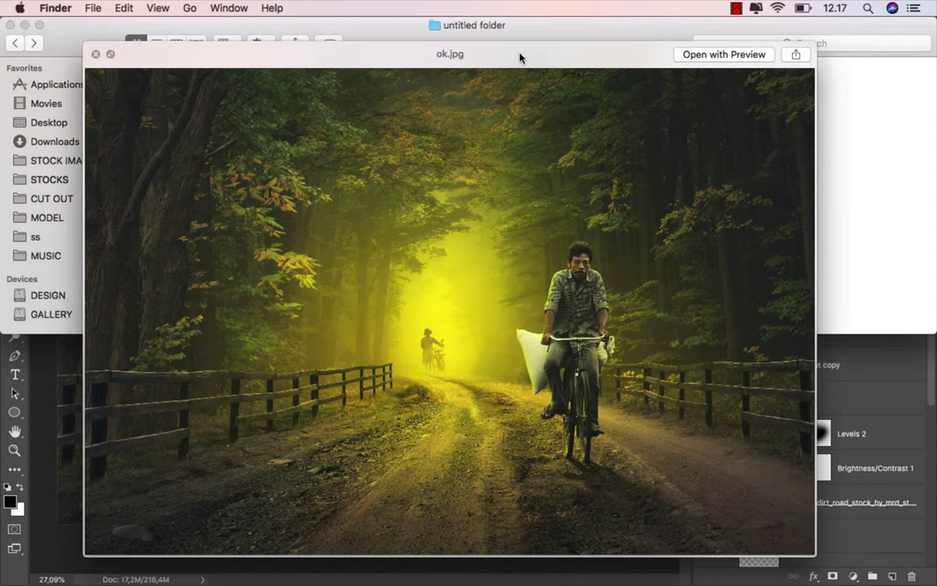